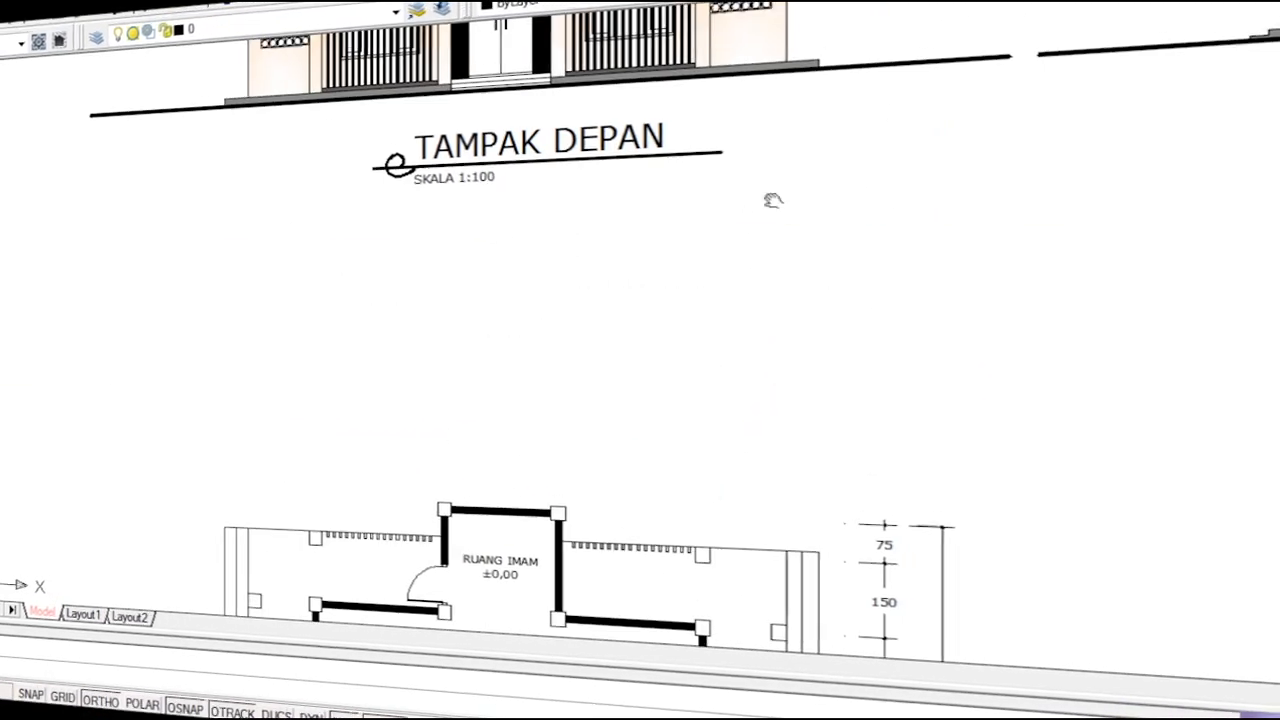
# Look over the coloured front, rear and left side elevations of the mosque.
pyautogui.moveTo(773, 200); pyautogui.dragTo(690, 608, button='middle')
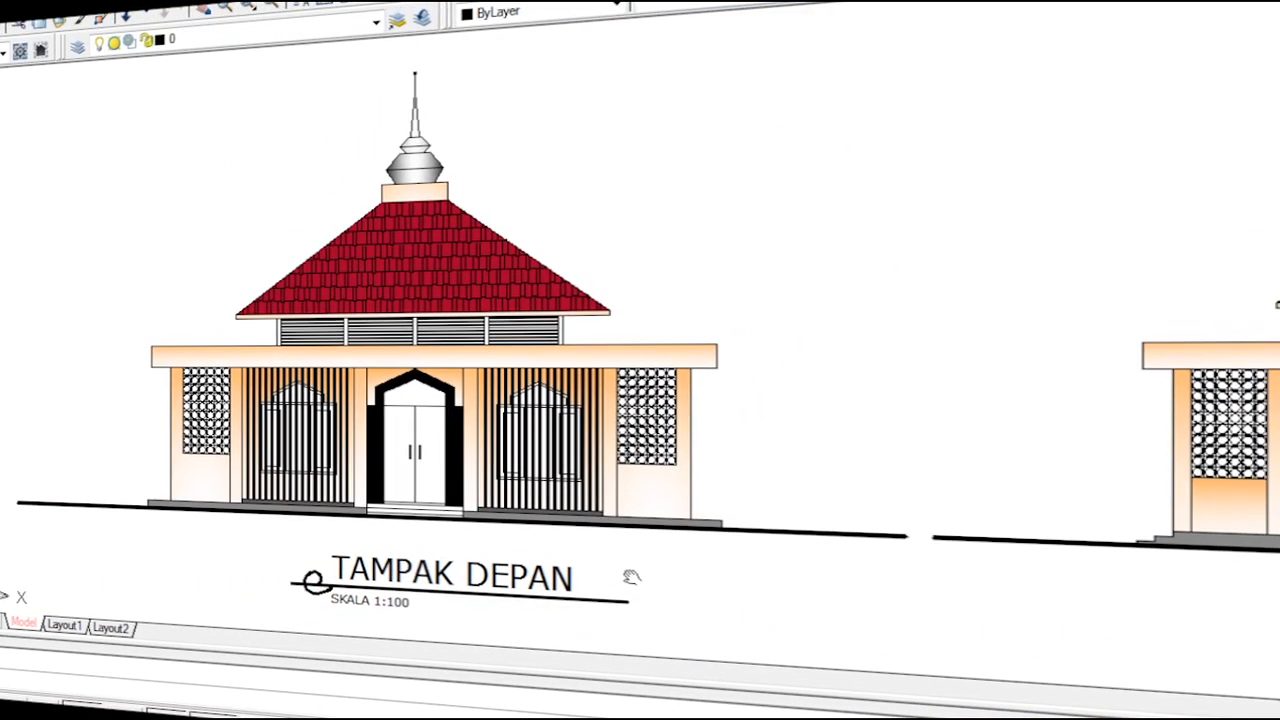
pyautogui.moveTo(631, 577); pyautogui.dragTo(505, 590, button='middle')
pyautogui.moveTo(790, 580); pyautogui.dragTo(66, 540, button='middle')
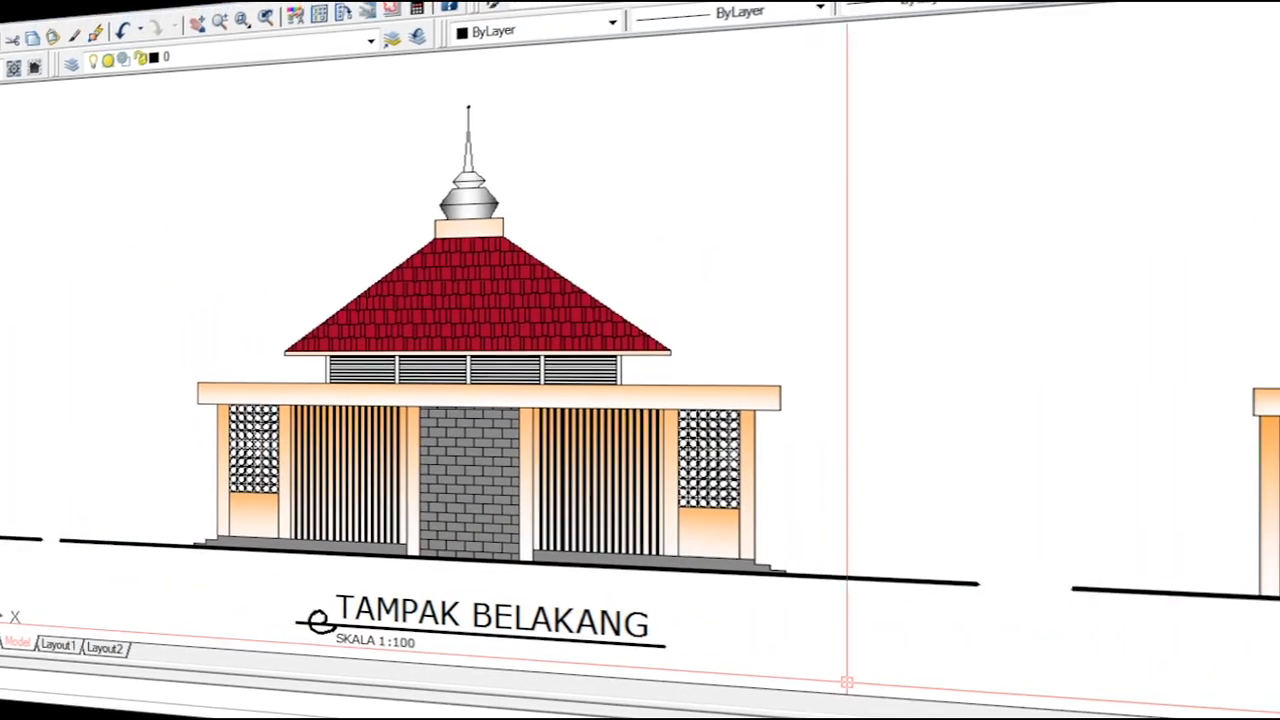
pyautogui.moveTo(604, 576); pyautogui.dragTo(538, 576, button='middle')
pyautogui.moveTo(1088, 610); pyautogui.dragTo(228, 568, button='middle')
pyautogui.moveTo(692, 680); pyautogui.dragTo(483, 631, button='middle')
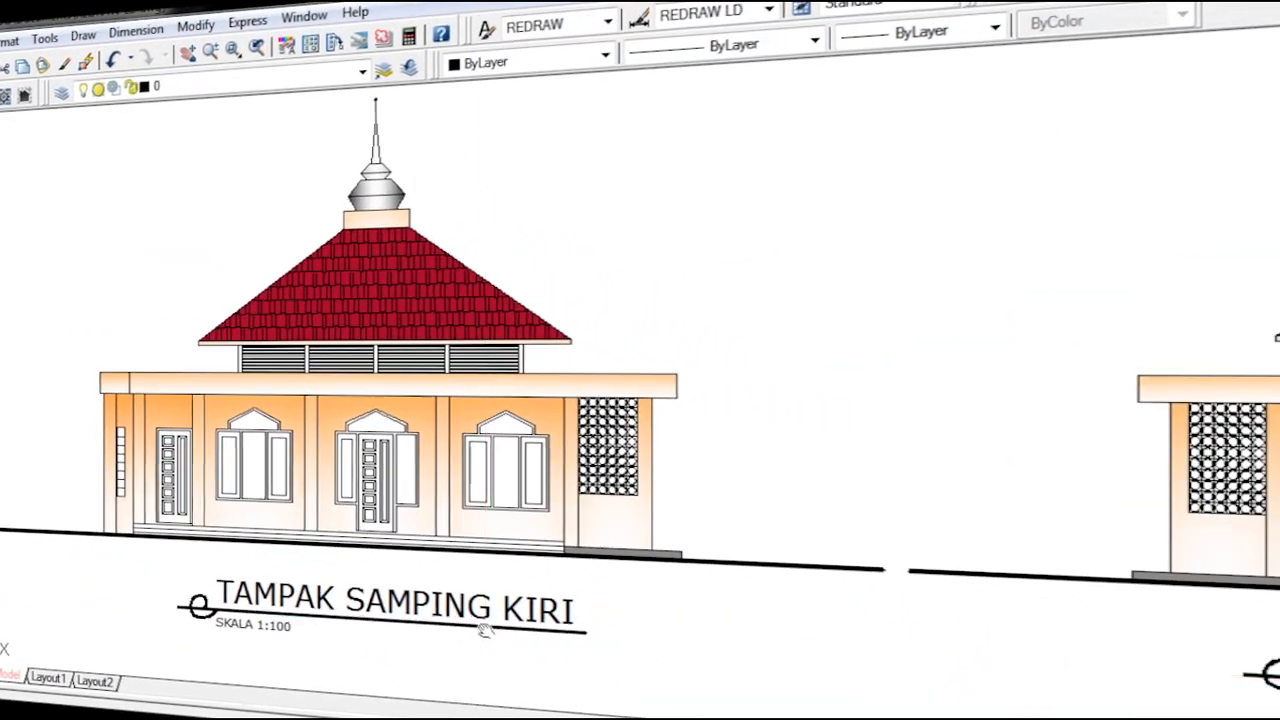
pyautogui.moveTo(798, 656); pyautogui.dragTo(110, 618, button='middle')
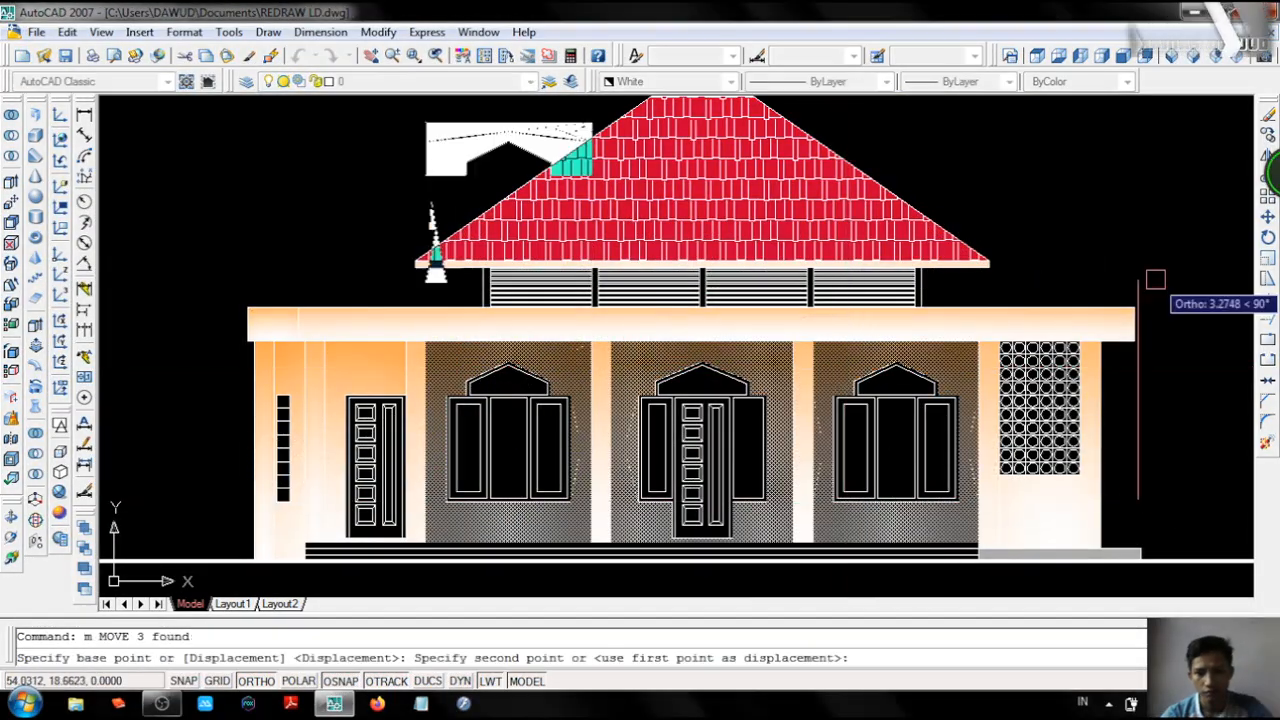
# Cancel the active move and convert the pointed frame lines above the left elevation's window with PEDIT's Multiple option.
pyautogui.press('Escape')
pyautogui.scroll(5, 700, 400)
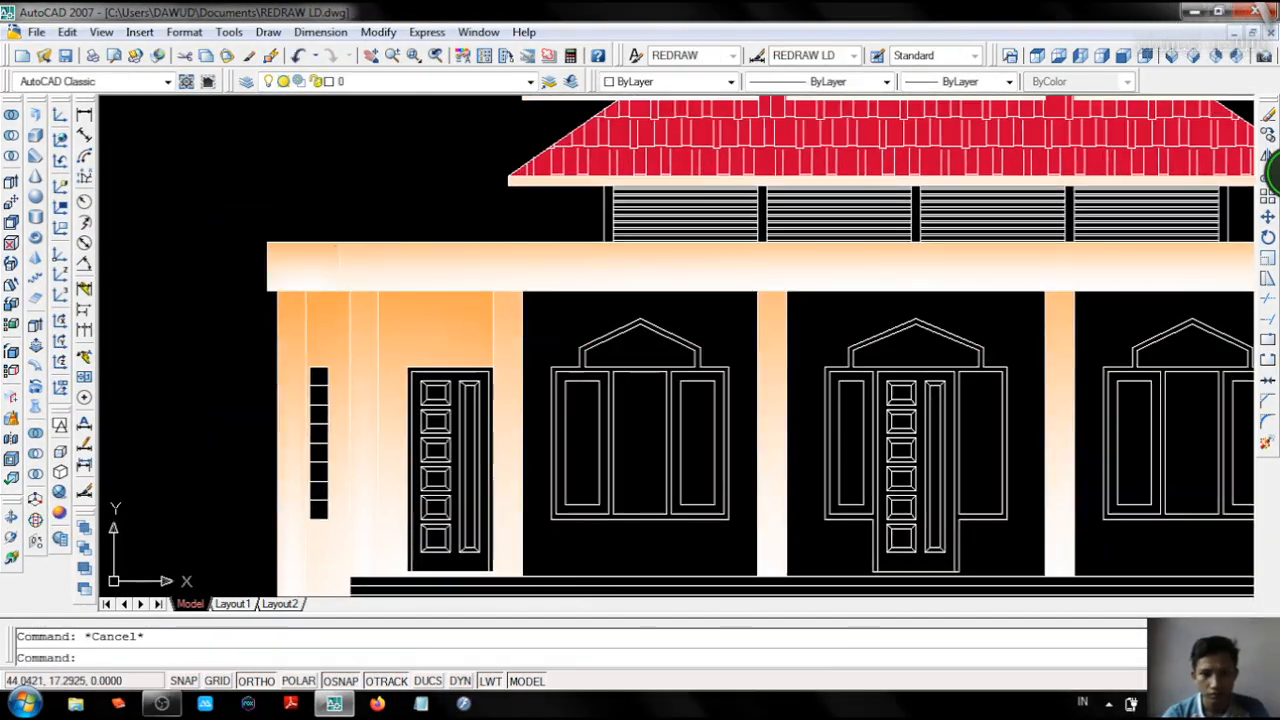
pyautogui.write('pedit')
pyautogui.press('Return')
pyautogui.write('m')
pyautogui.press('Return')
pyautogui.scroll(2, 700, 400)
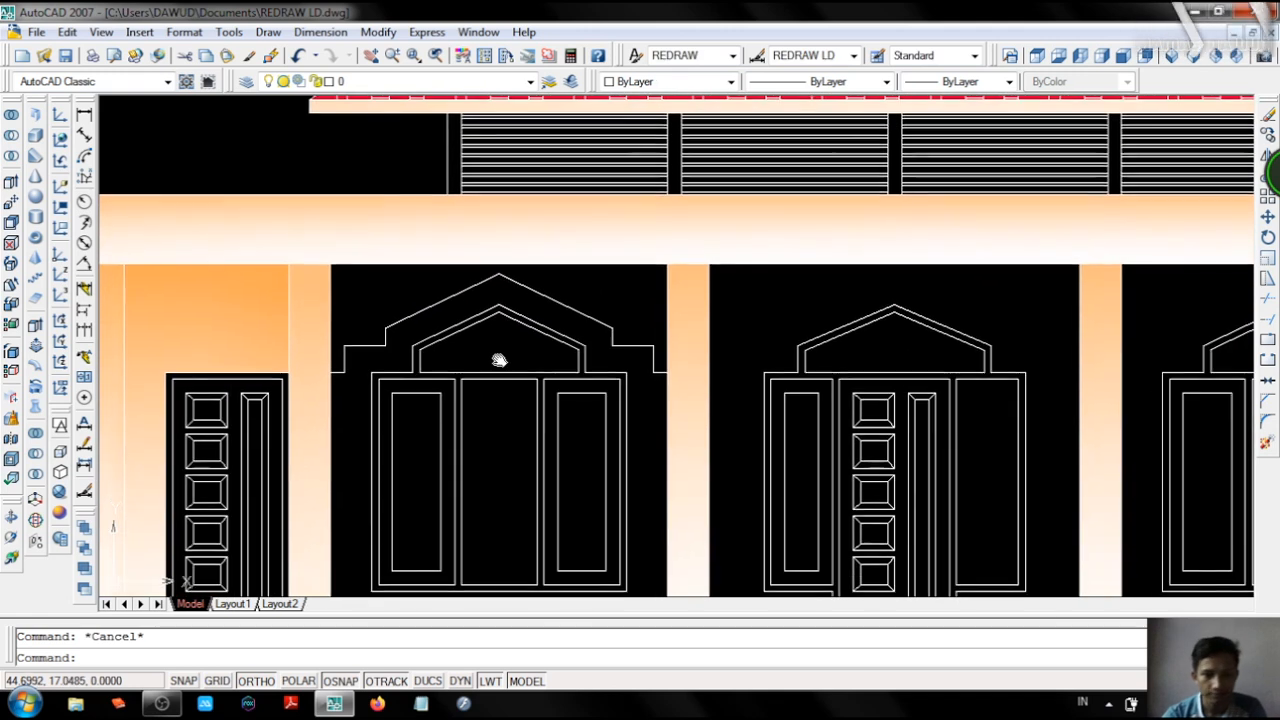
# Mirror the offset outer outline around the pointed top of the rightmost window in the left side elevation.
pyautogui.scroll(-2, 500, 360)
pyautogui.scroll(1, 851, 370)
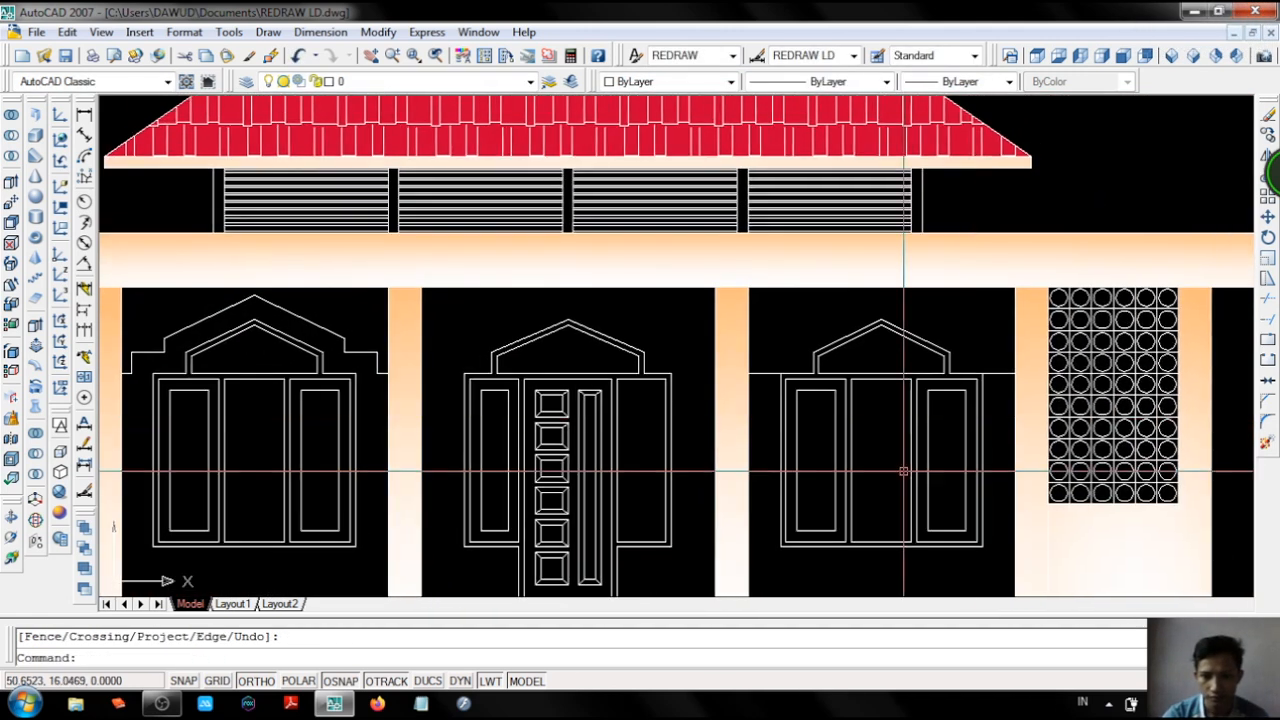
pyautogui.scroll(-2, 943, 471)
pyautogui.scroll(2, 1005, 490)
pyautogui.scroll(-2, 1005, 490)
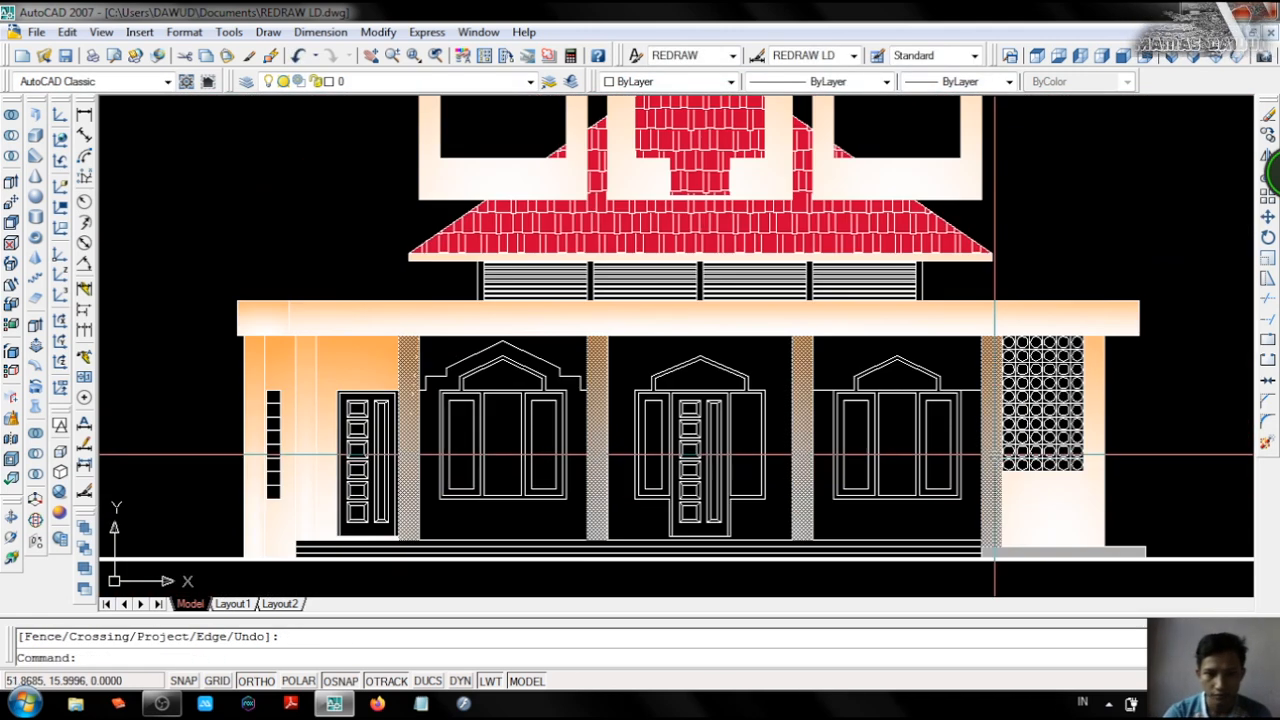
pyautogui.scroll(3, 1005, 490)
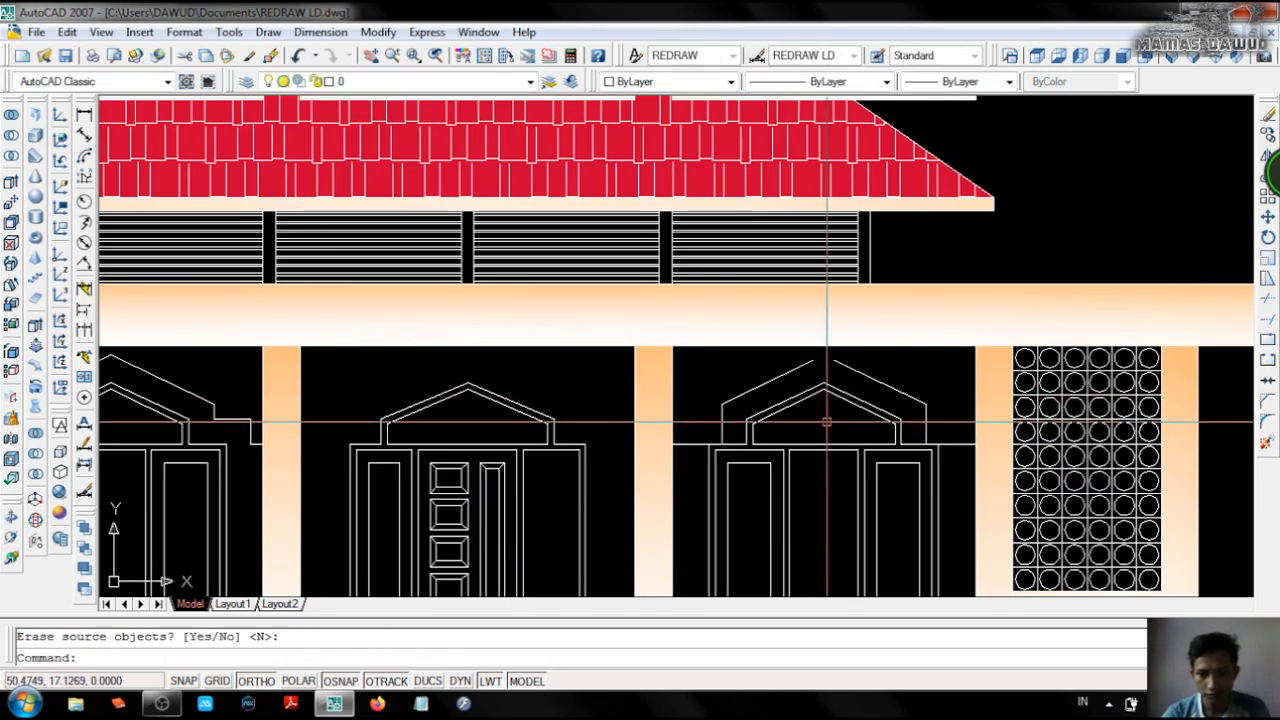
# Erase the stepped outline above the leftmost window of the left side elevation.
pyautogui.press('Escape')
pyautogui.scroll(-3, 951, 443)
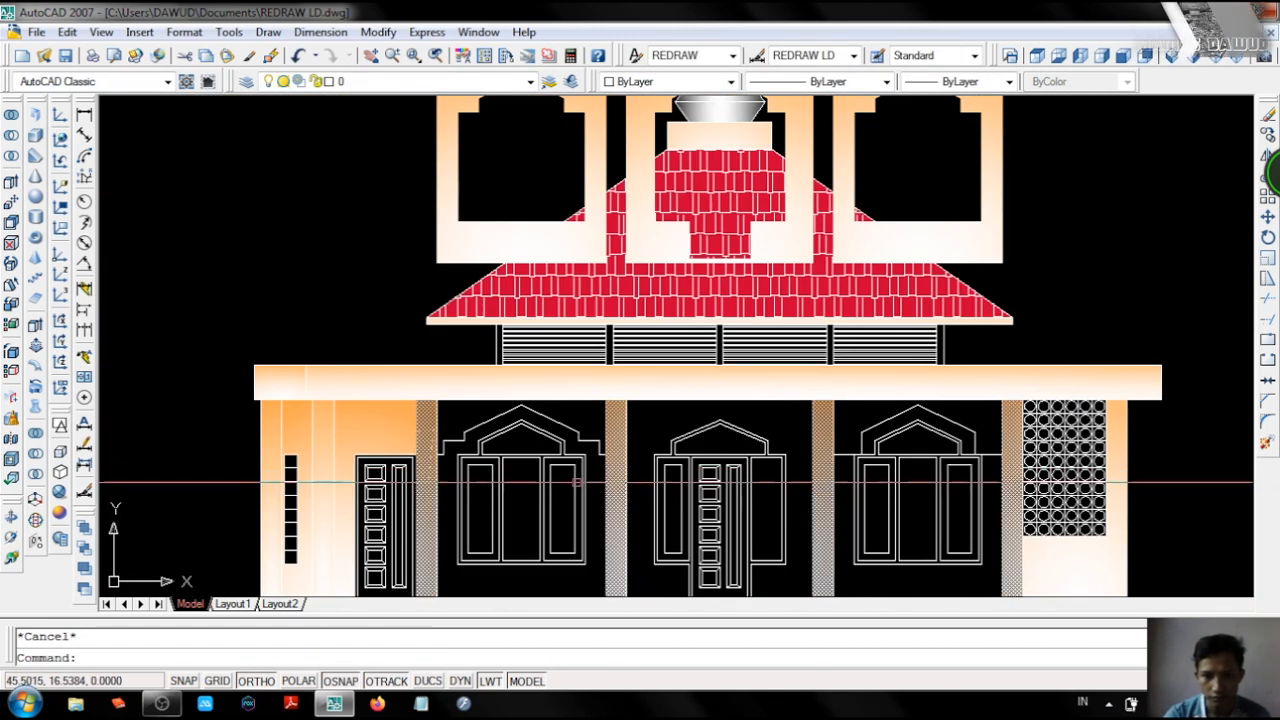
pyautogui.scroll(2, 585, 420)
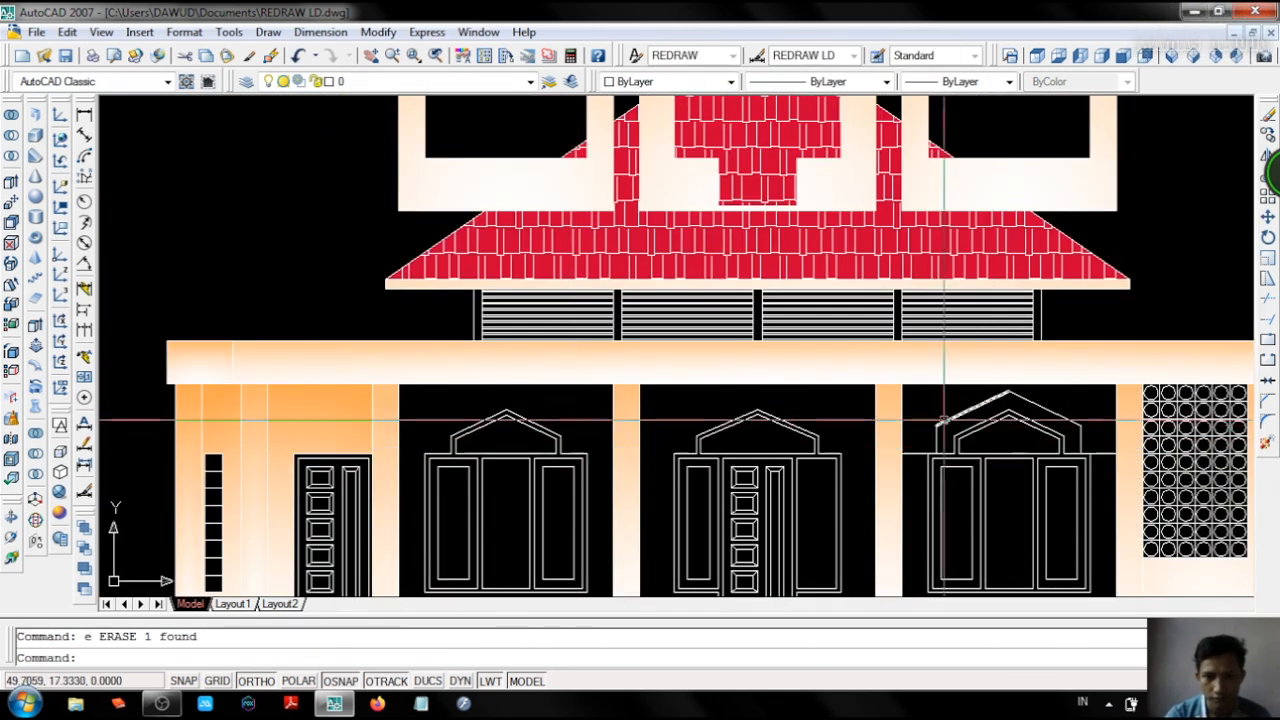
# Add offset outer outlines around the pointed tops of the leftmost and middle windows in the left side elevation.
pyautogui.scroll(2, 857, 457)
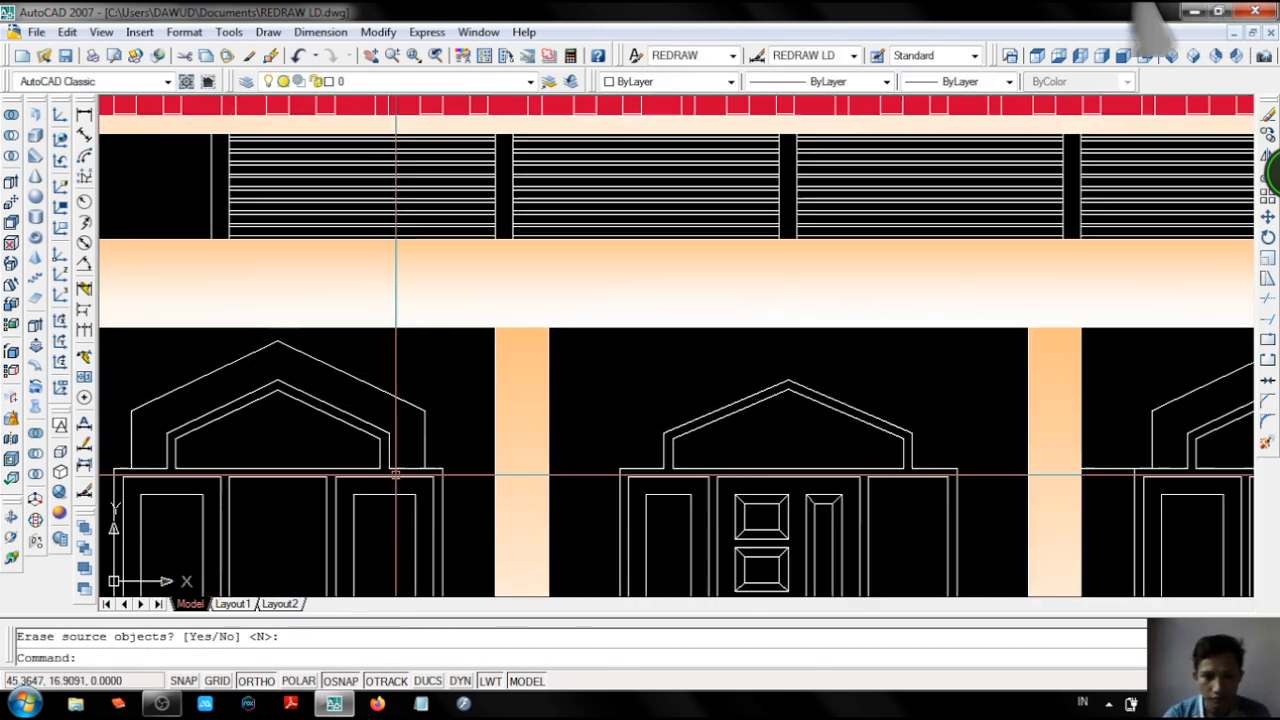
pyautogui.scroll(1, 901, 433)
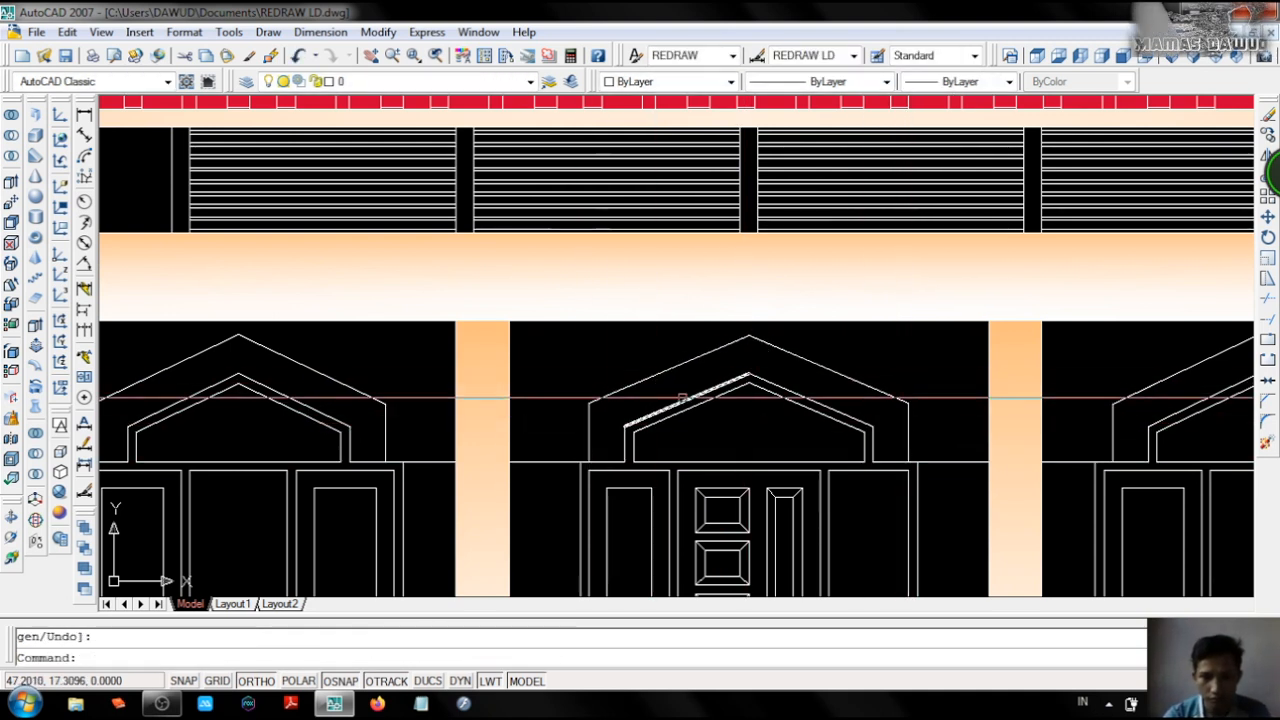
pyautogui.press('Escape')
pyautogui.scroll(-3, 454, 350)
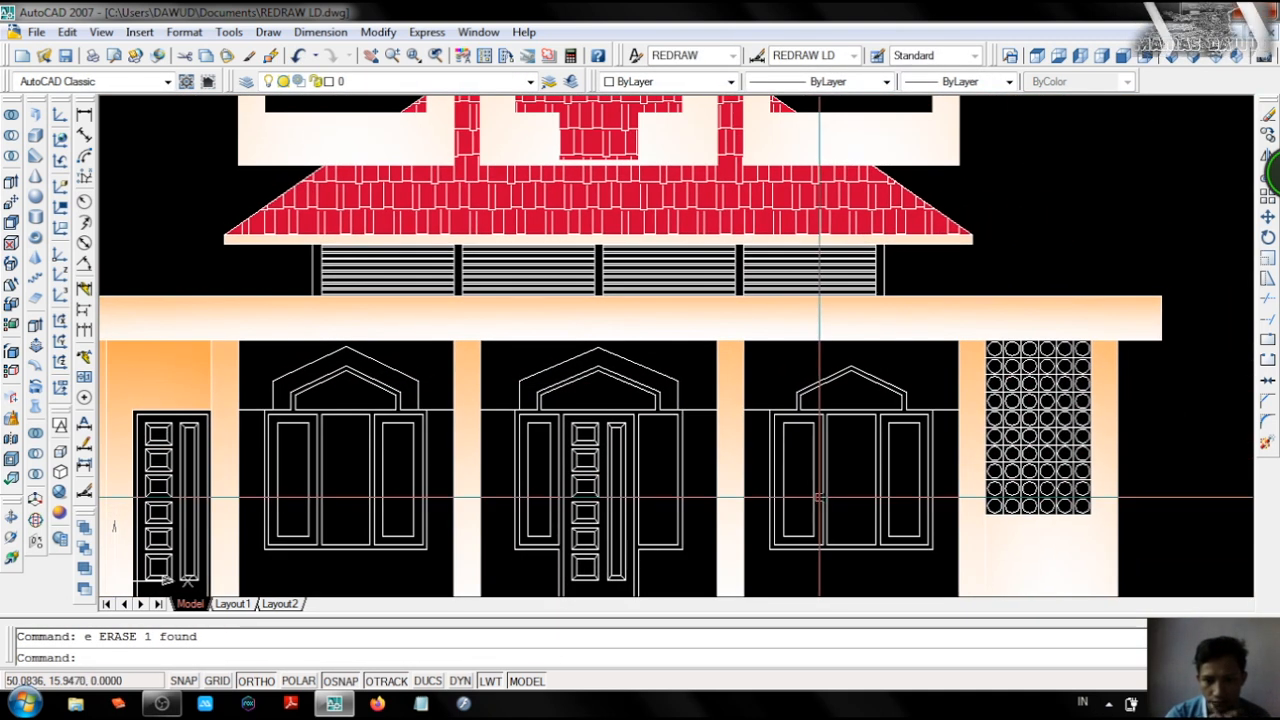
# Fill the three upper wall panels around the pointed window tops with an orange-to-white gradient hatch.
pyautogui.scroll(-9, 760, 482)
pyautogui.scroll(7, 730, 485)
pyautogui.scroll(-3, 660, 494)
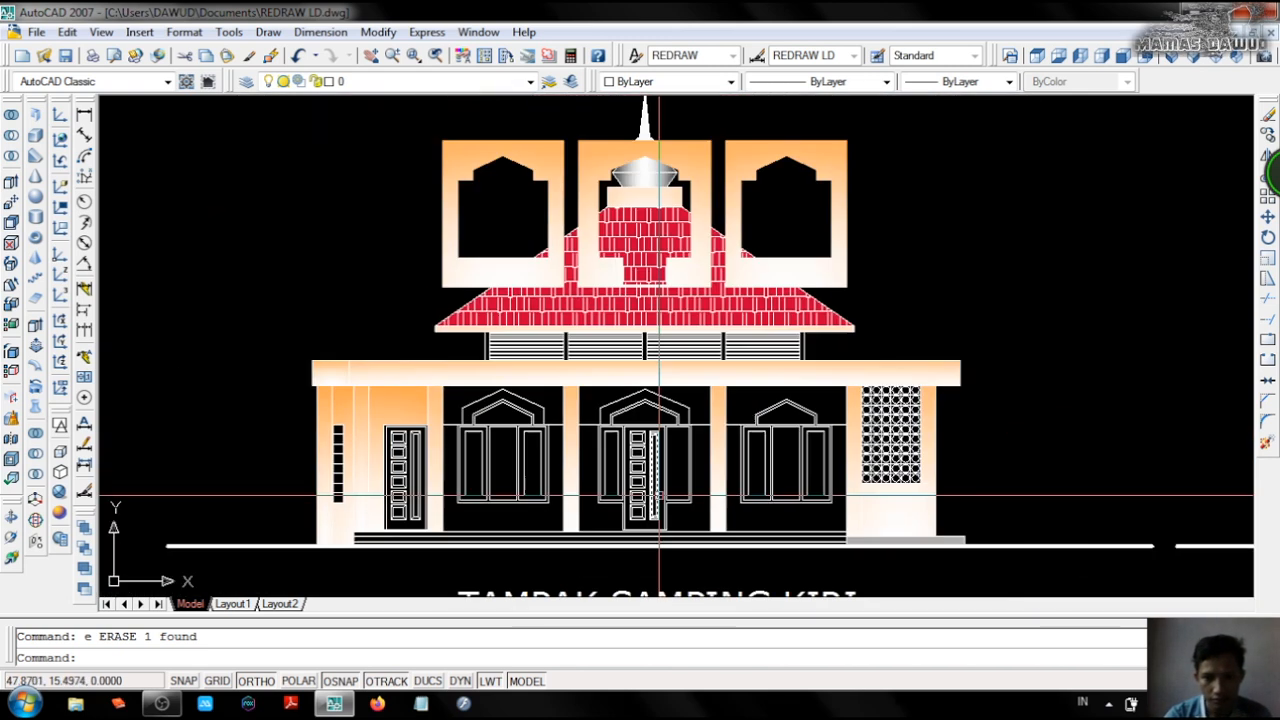
pyautogui.scroll(3, 660, 494)
pyautogui.moveTo(666, 476); pyautogui.dragTo(679, 472, button='middle')
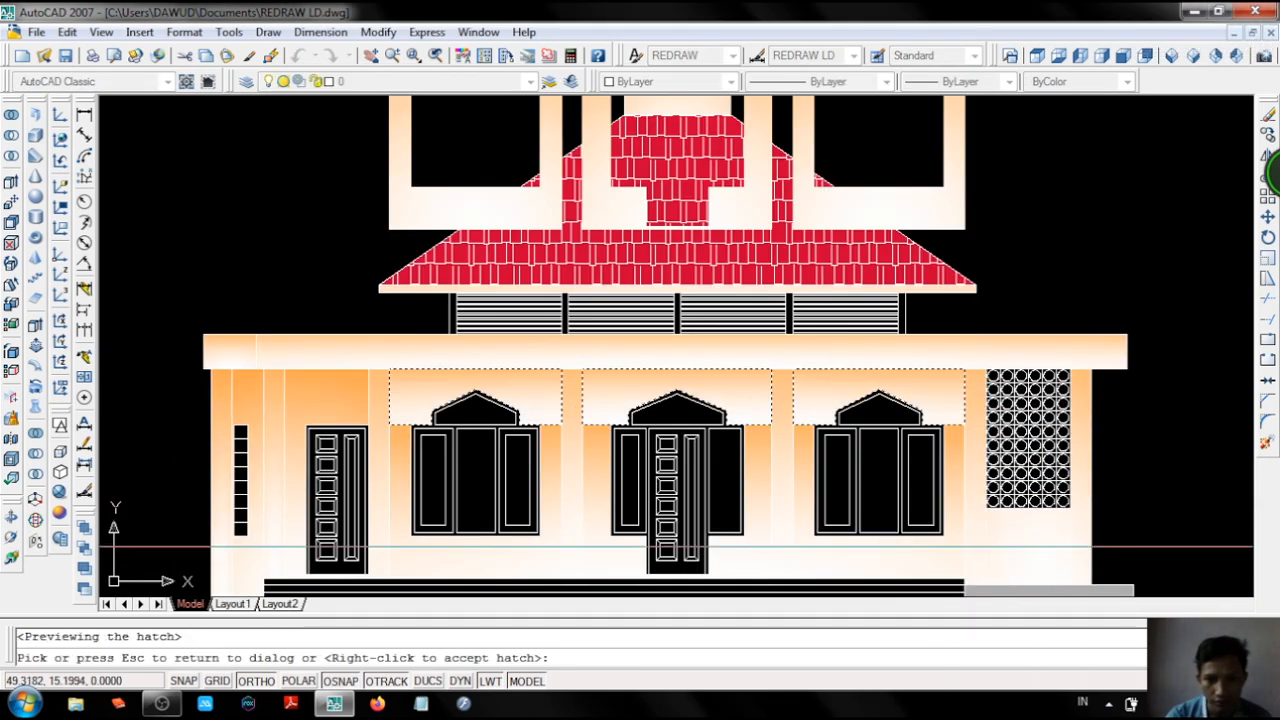
pyautogui.press('Escape')
pyautogui.press('Escape')
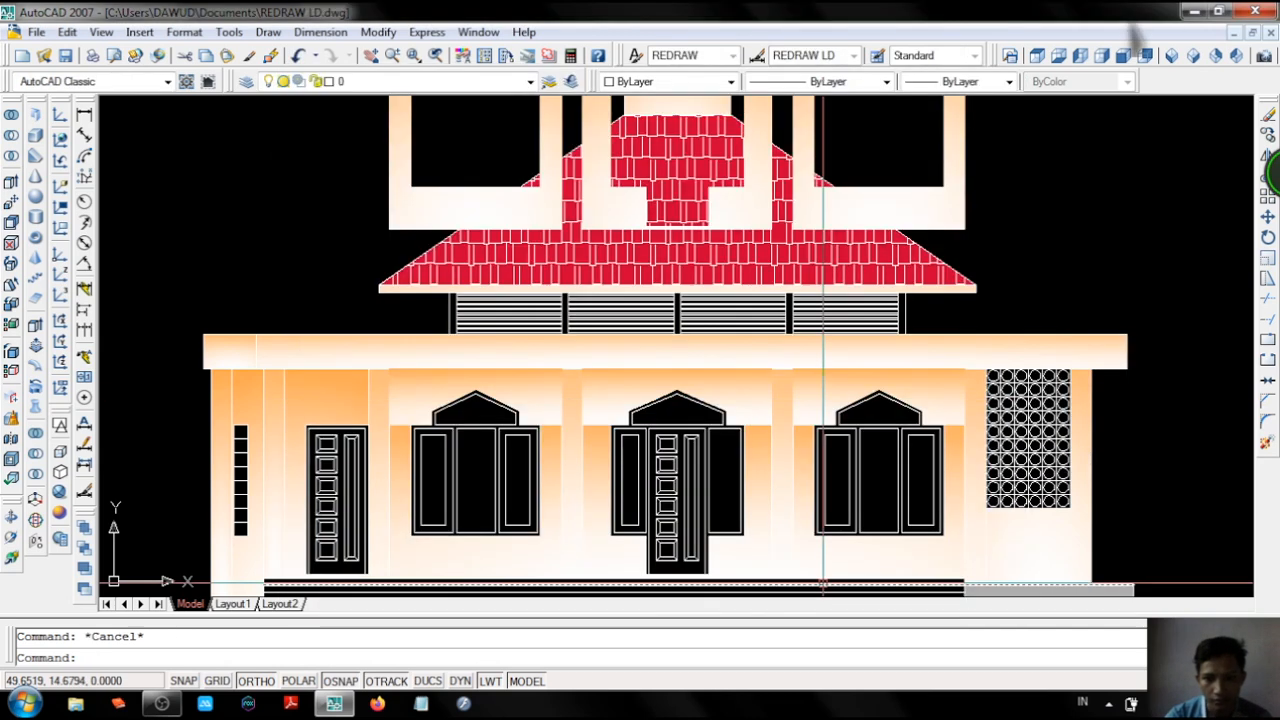
# Edit the upper and lower wall hatches beside the central door of the left side elevation and save the drawing.
pyautogui.doubleClick(769, 408)
pyautogui.rightClick(762, 415)
pyautogui.doubleClick(765, 463)
pyautogui.rightClick(778, 469)
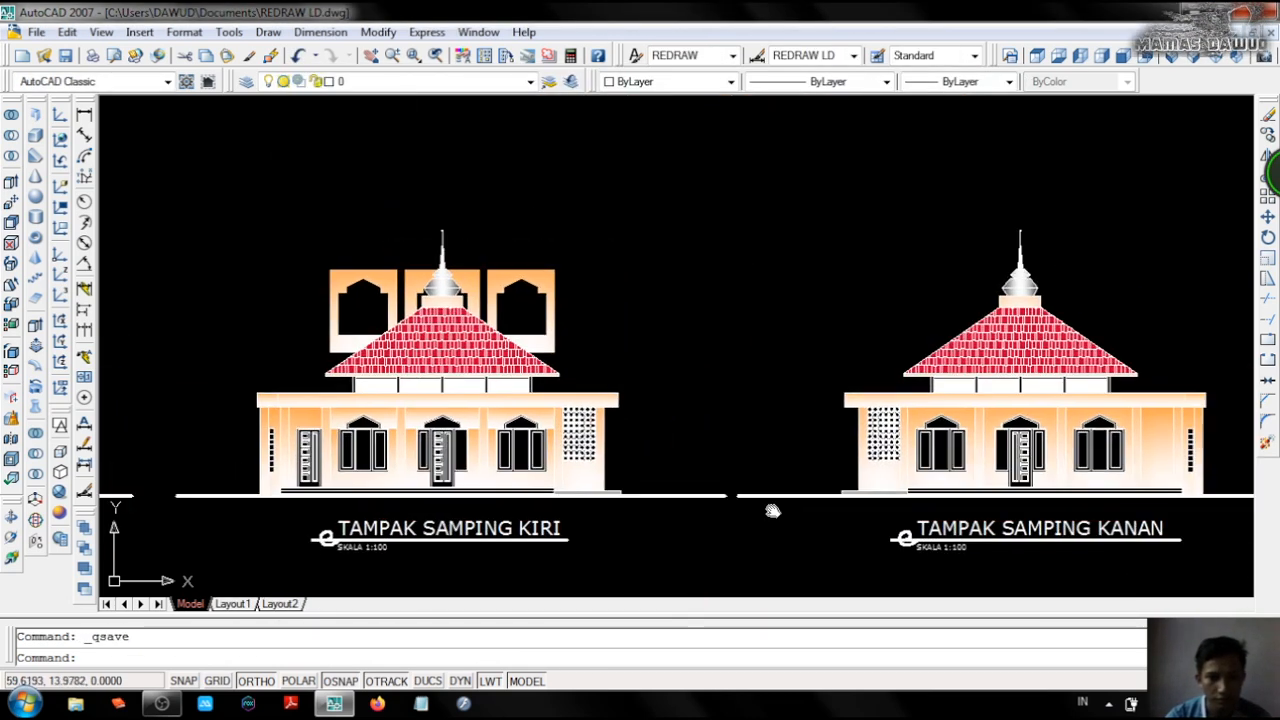
# Extend the horizontal window-head lines across the wall bays to the columns in the right side elevation.
pyautogui.moveTo(772, 510); pyautogui.dragTo(784, 510, button='middle')
pyautogui.scroll(3, 598, 443)
pyautogui.scroll(3, 598, 420)
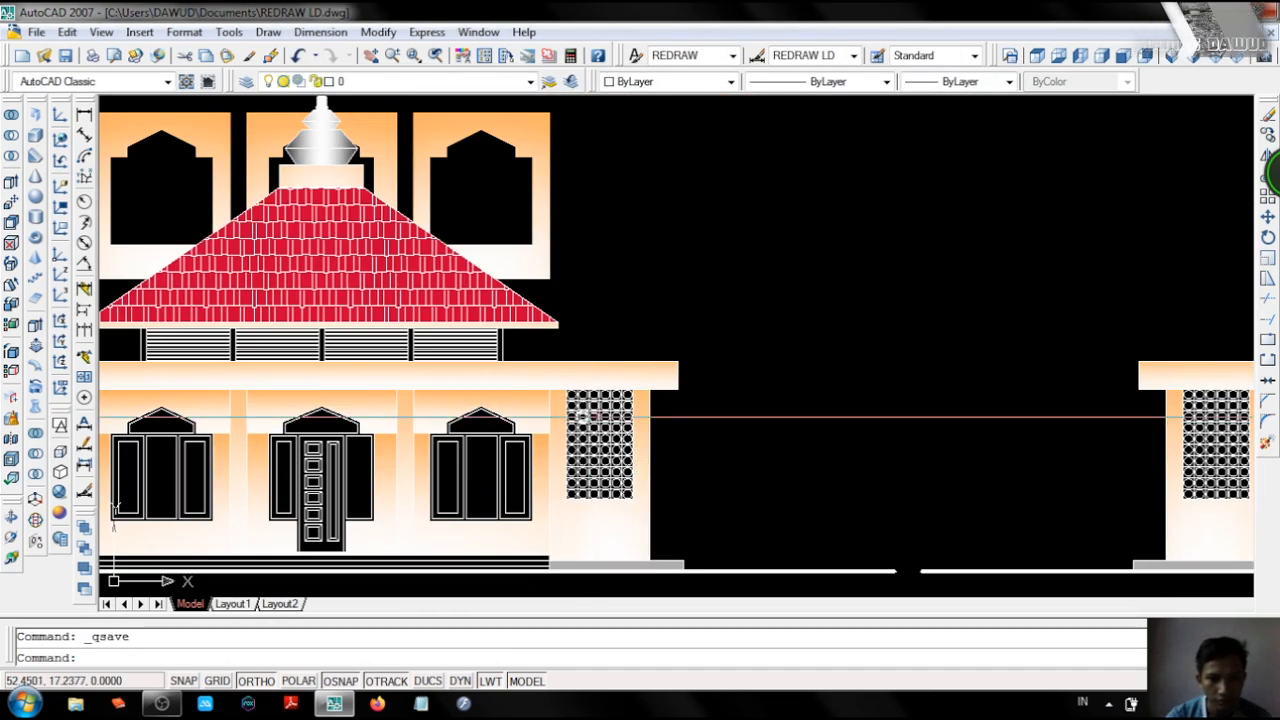
pyautogui.scroll(-2, 608, 443)
pyautogui.moveTo(1180, 438); pyautogui.dragTo(738, 443, button='middle')
pyautogui.scroll(3, 738, 444)
pyautogui.scroll(2, 738, 444)
pyautogui.write('ex')
pyautogui.press('Return')
pyautogui.press('Return')
pyautogui.moveTo(993, 500); pyautogui.dragTo(841, 504, button='middle')
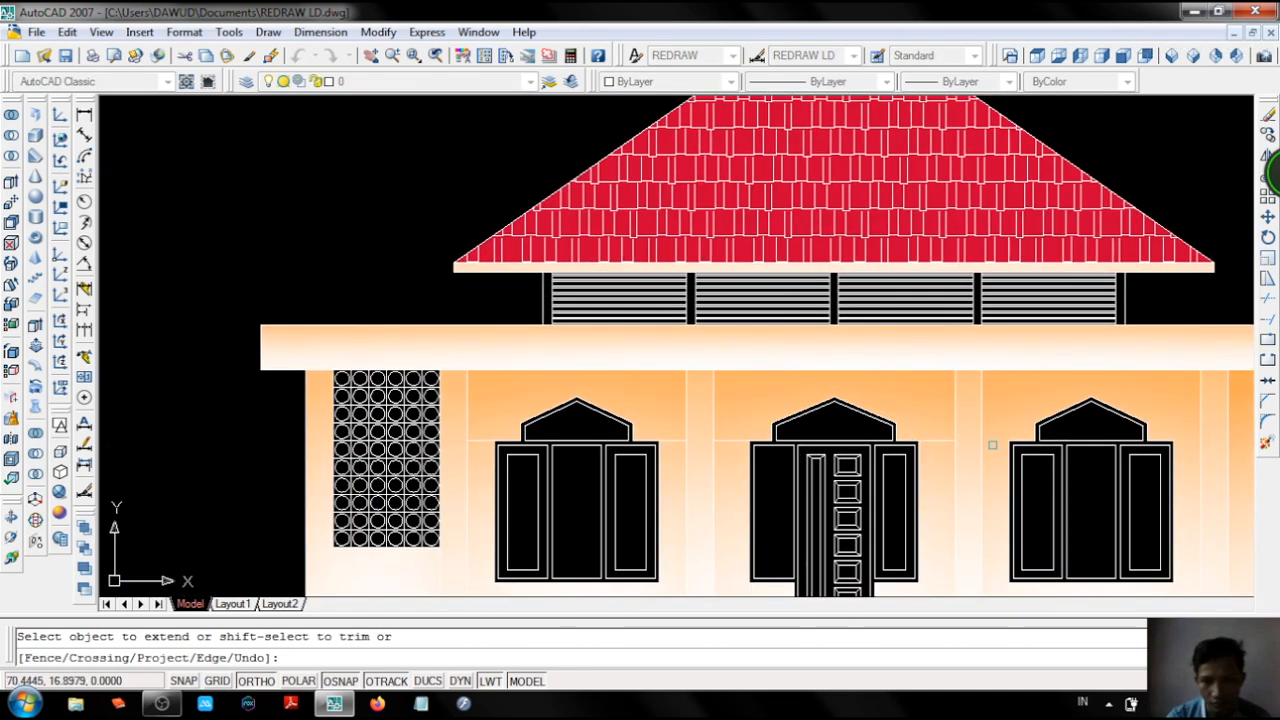
pyautogui.moveTo(1166, 532); pyautogui.dragTo(1131, 497, button='middle')
pyautogui.press('Return')
# Erase the right side elevation's old wall hatch and the spare gradient frames above the left side elevation.
pyautogui.press('Delete')
pyautogui.scroll(-5, 459, 322)
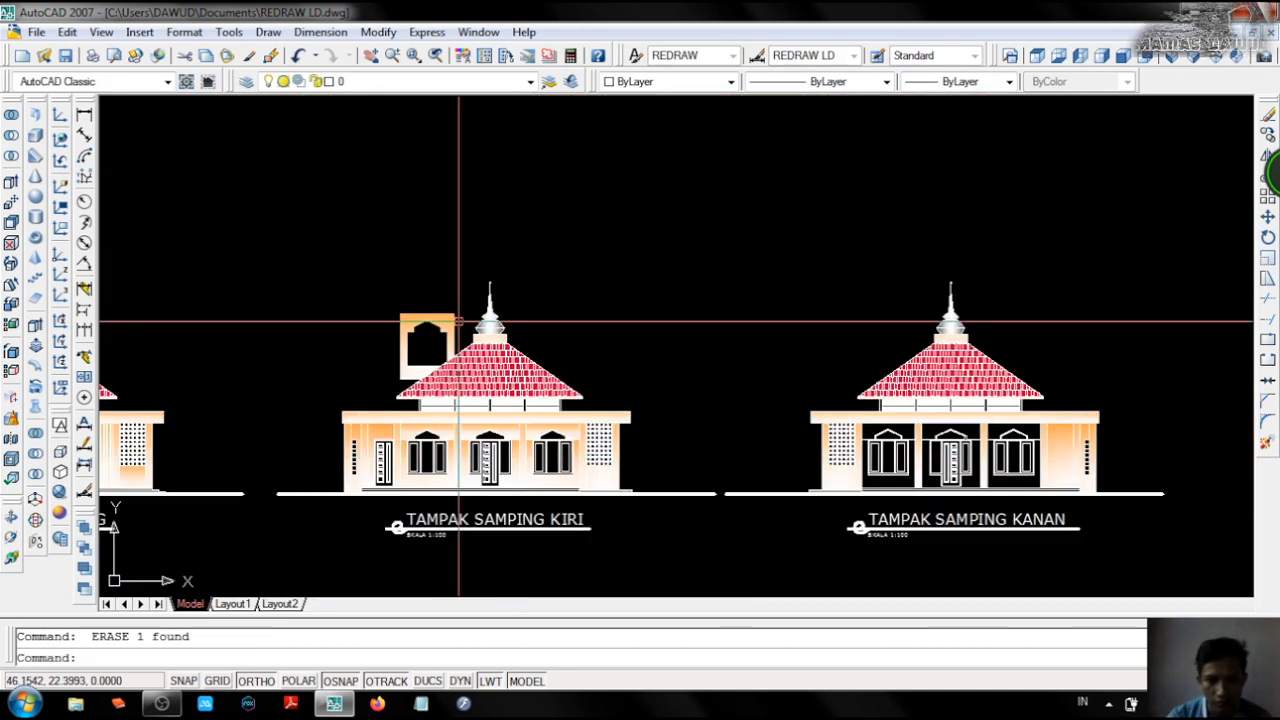
pyautogui.click(473, 445)
pyautogui.press('Return')
# Apply gradient hatches to the right side elevation's upper and lower wall panels and regenerate the drawing.
pyautogui.scroll(2, 574, 491)
pyautogui.click(851, 334)
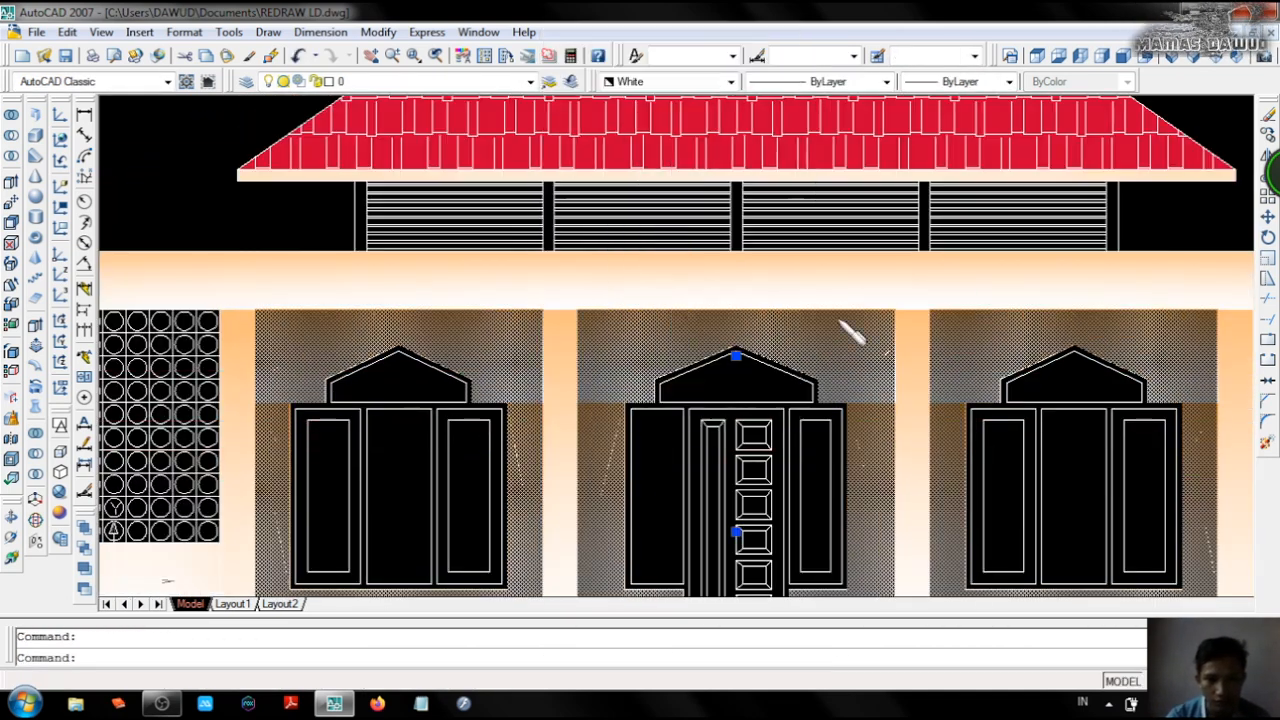
pyautogui.write('re')
pyautogui.press('Return')
# Edit the gradient hatch of the front elevation's entrance bay and save the drawing.
pyautogui.scroll(-4, 837, 464)
pyautogui.scroll(6, 480, 400)
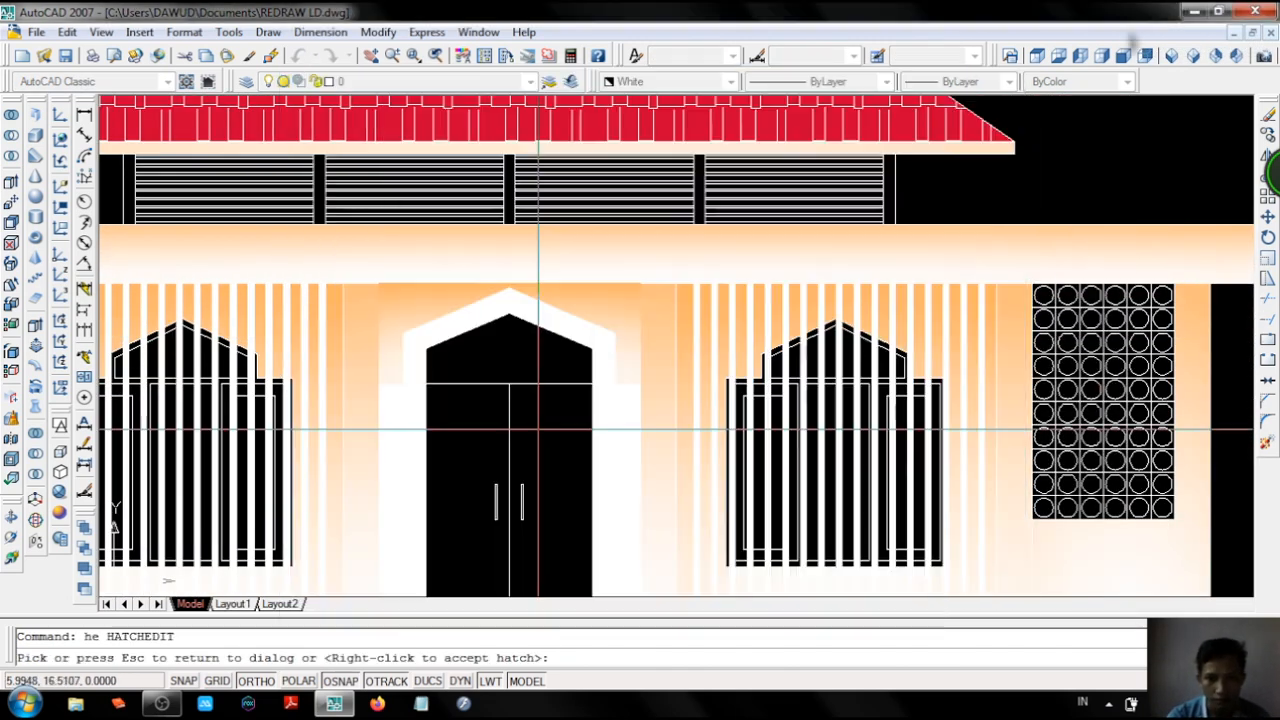
pyautogui.scroll(-3, 510, 295)
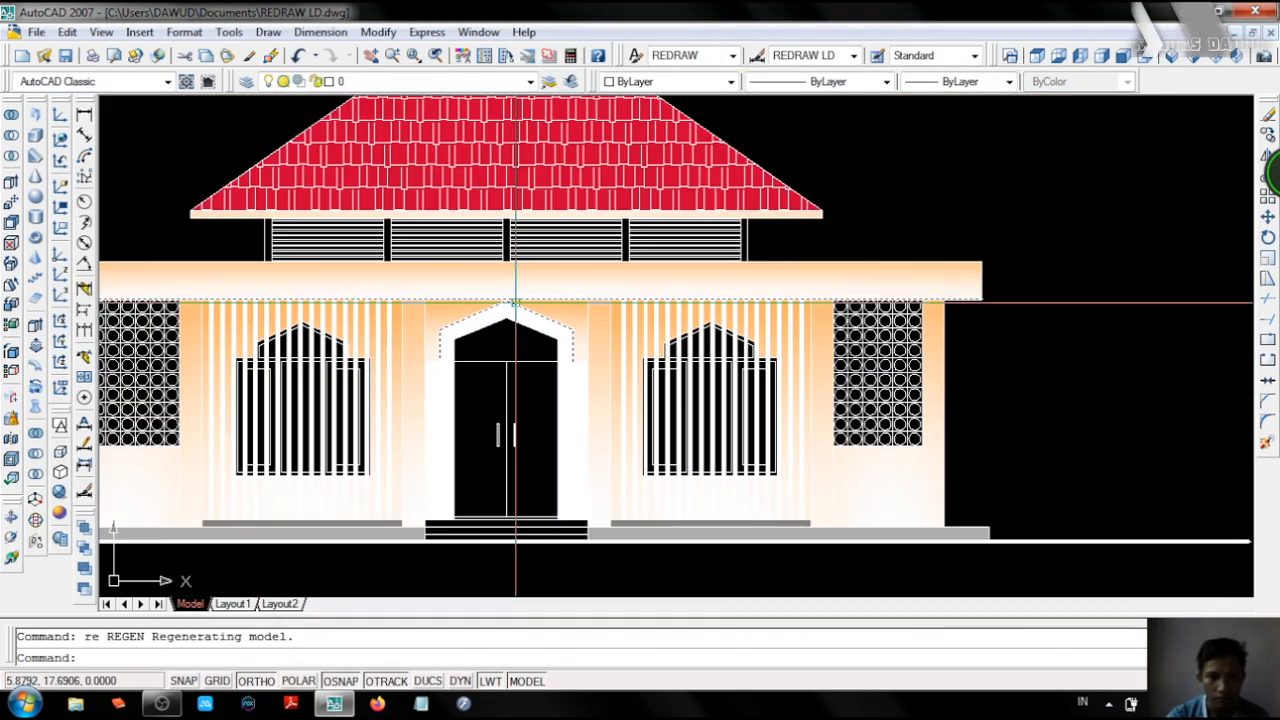
pyautogui.hotkey('ctrl', 's')
pyautogui.scroll(1, 989, 546)
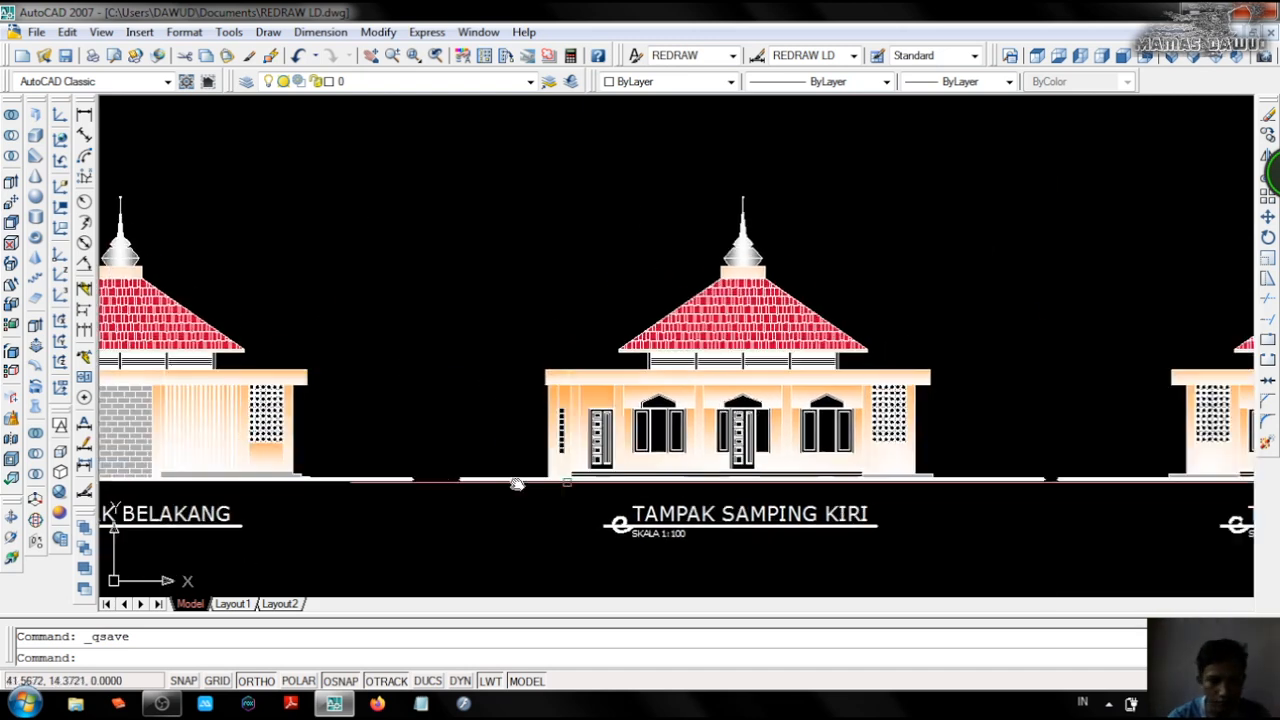
# Hatch the front elevation's columns with a brick pattern and preview an AR-CONC hatch at scale 0.00075.
pyautogui.scroll(-3, 516, 484)
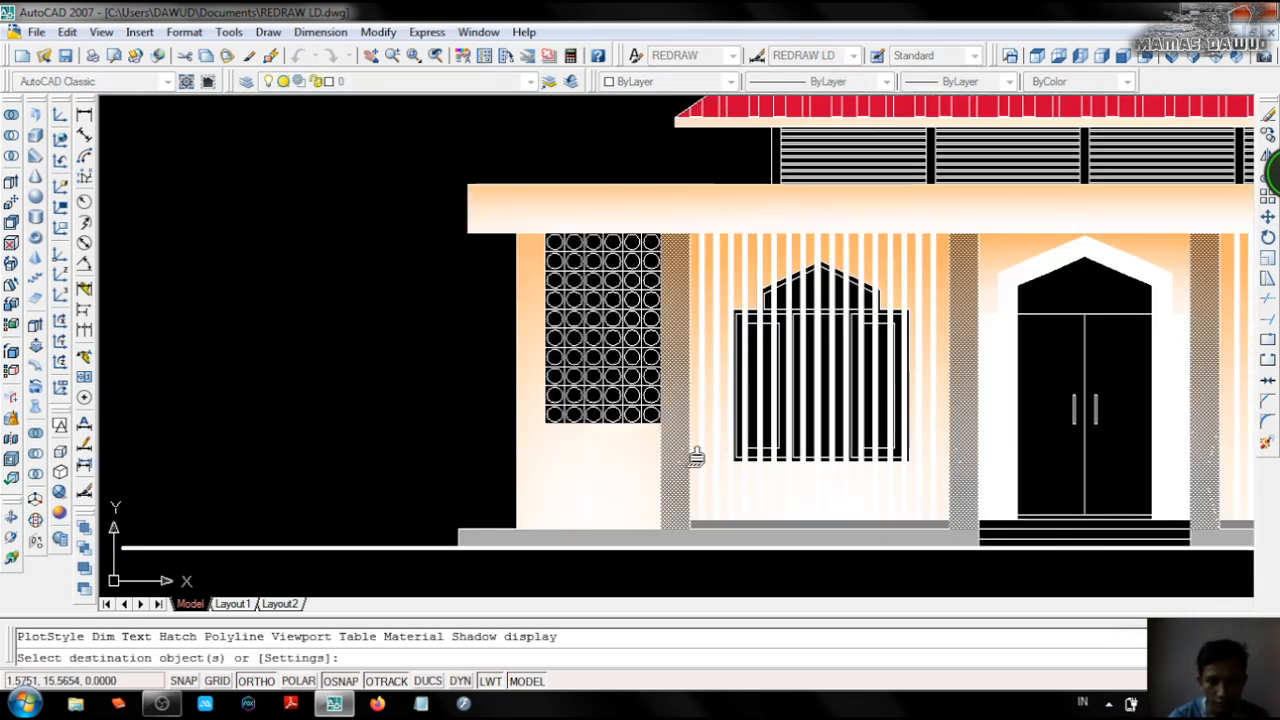
pyautogui.scroll(2, 694, 454)
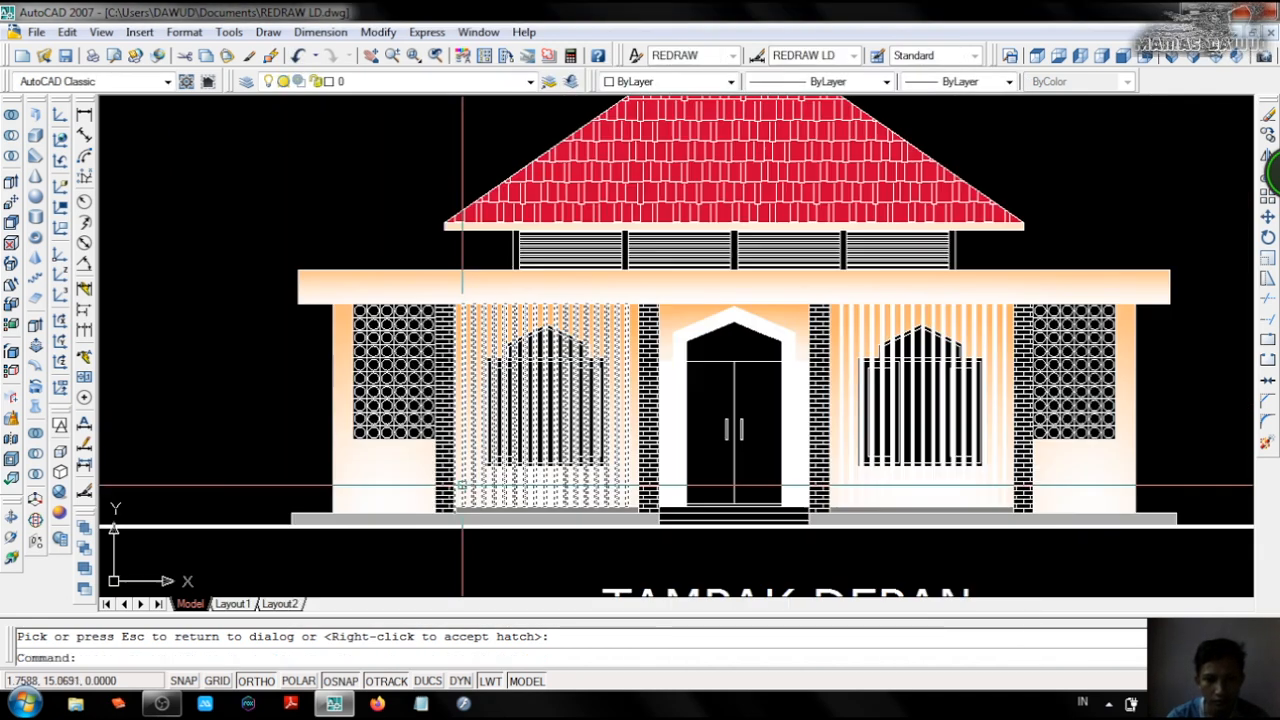
pyautogui.write('h')
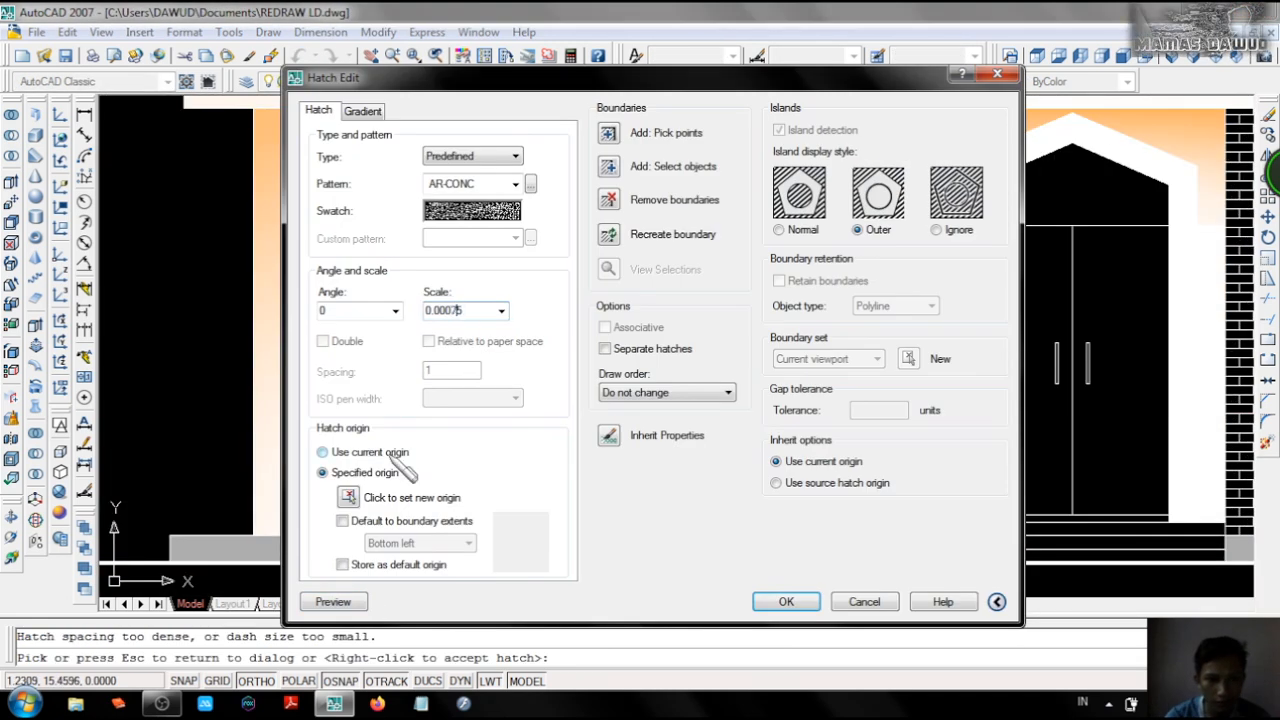
pyautogui.click(334, 602)
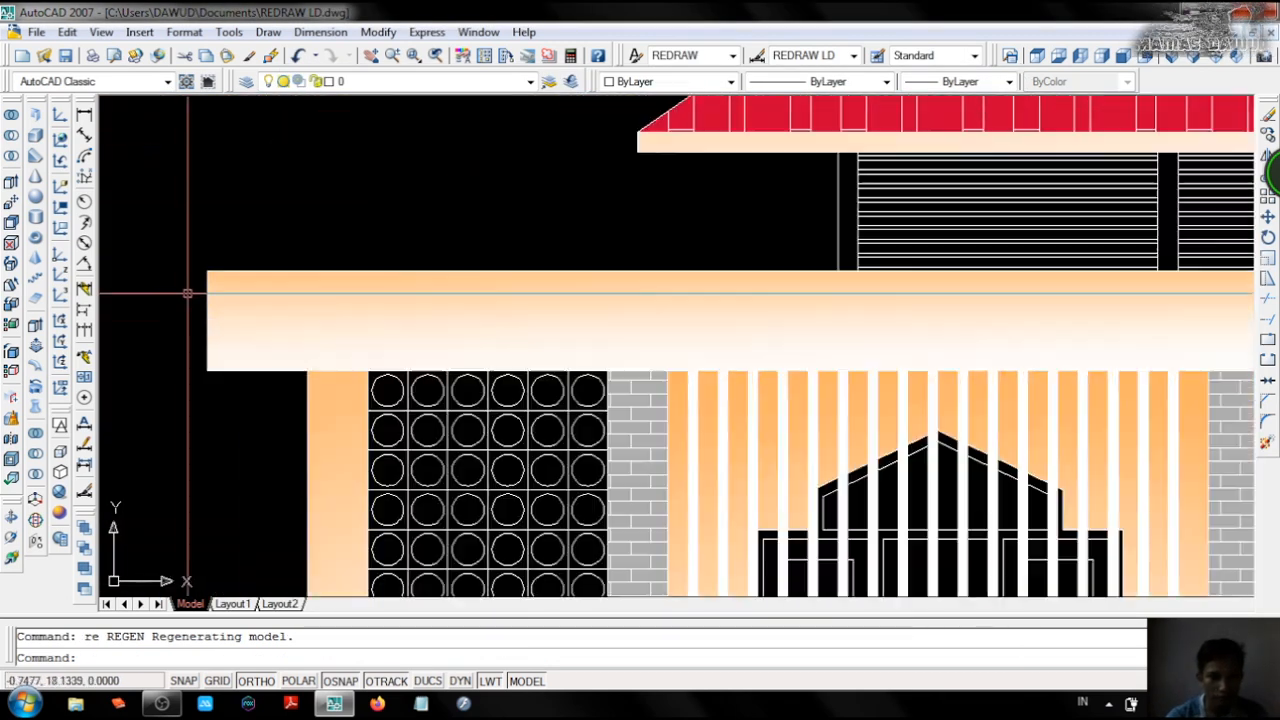
# Draw a moulding polyline outward from the front fascia's upper left corner with a 0.03 straight segment followed by alternating arcs.
pyautogui.scroll(-5, 187, 293)
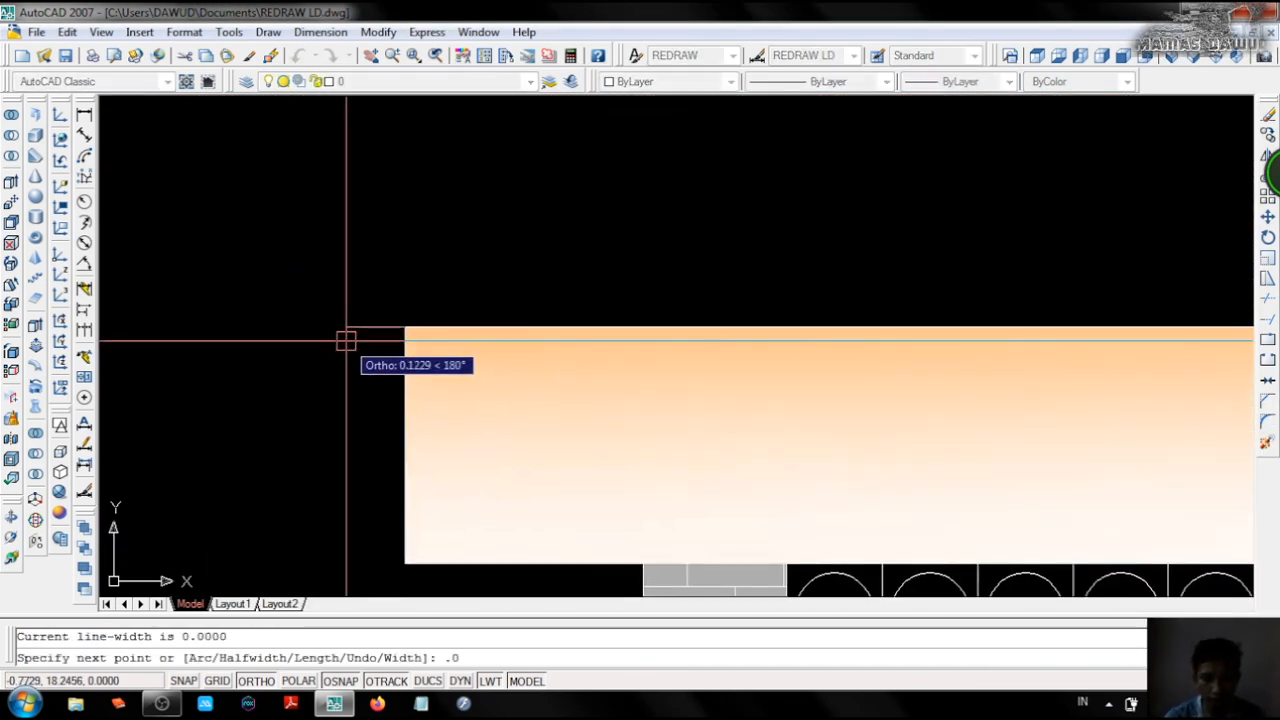
pyautogui.write('3')
pyautogui.press('Return')
pyautogui.scroll(5, 379, 340)
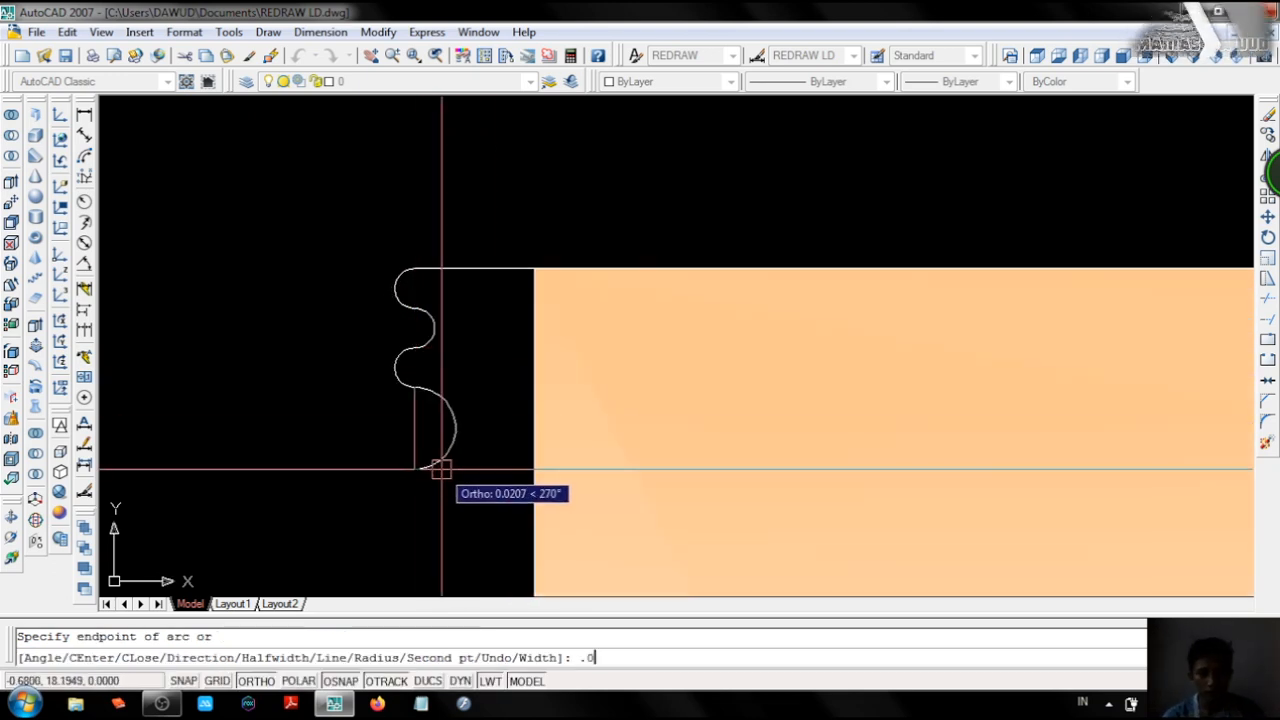
pyautogui.press('Return')
# Reshape the moulding polyline by stretching its arc vertices toward the fascia with object snap off.
pyautogui.scroll(1, 523, 338)
pyautogui.click(412, 329)
pyautogui.click(385, 350)
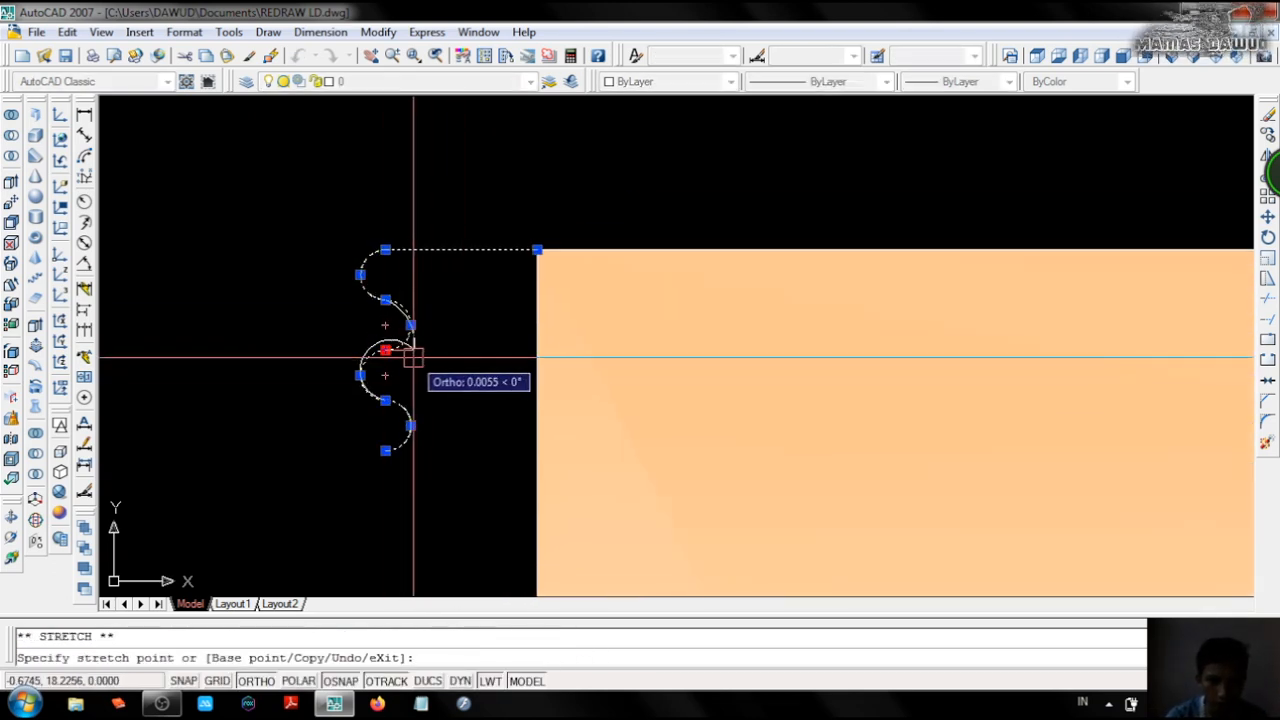
pyautogui.press('F3')
pyautogui.click(426, 392)
pyautogui.click(411, 323)
pyautogui.scroll(5, 451, 315)
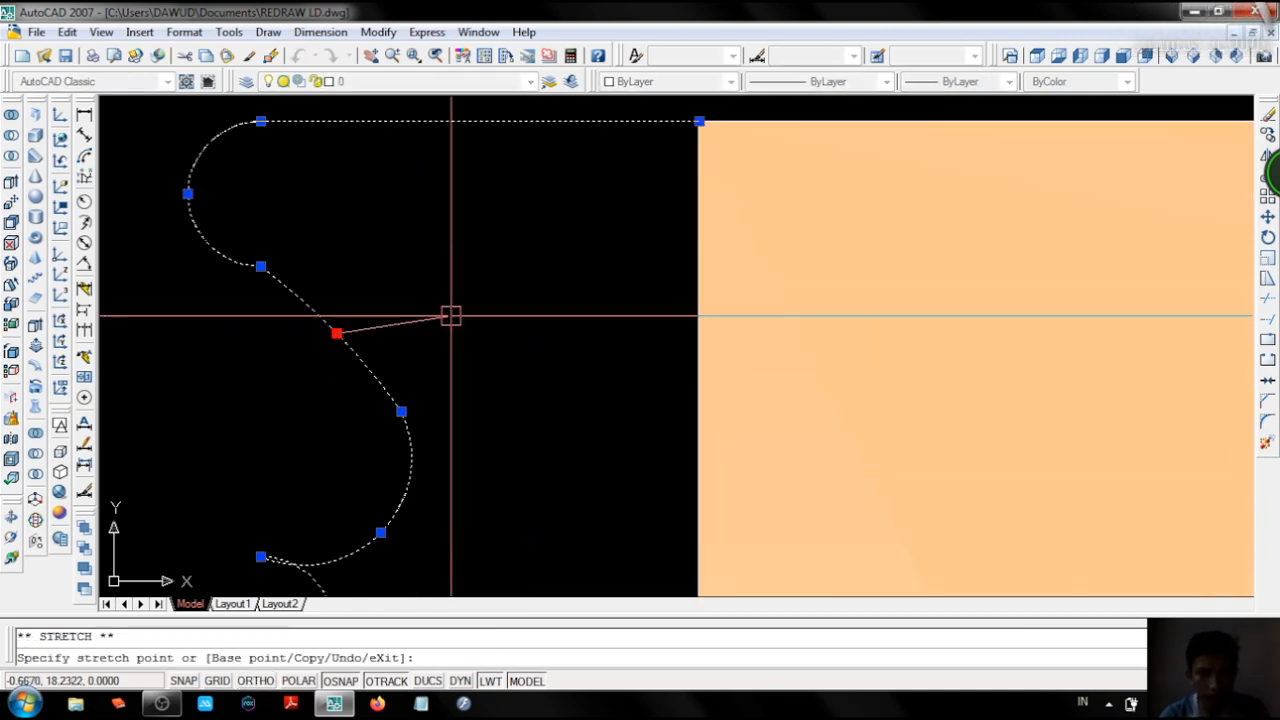
pyautogui.scroll(-5, 457, 326)
pyautogui.click(430, 322)
# Offset horizontal guide lines across the fascia moulding and stretch its arc vertices onto them, ending the profile on the fascia's edge.
pyautogui.scroll(1, 491, 357)
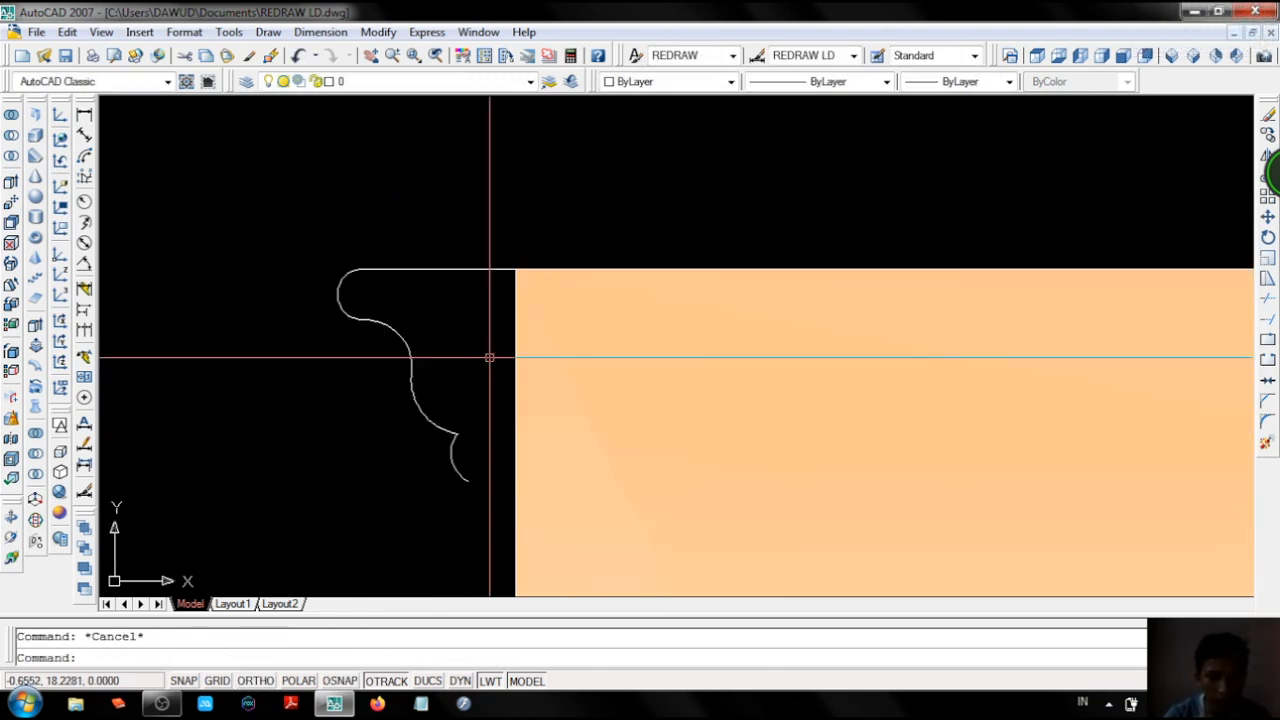
pyautogui.click(323, 266)
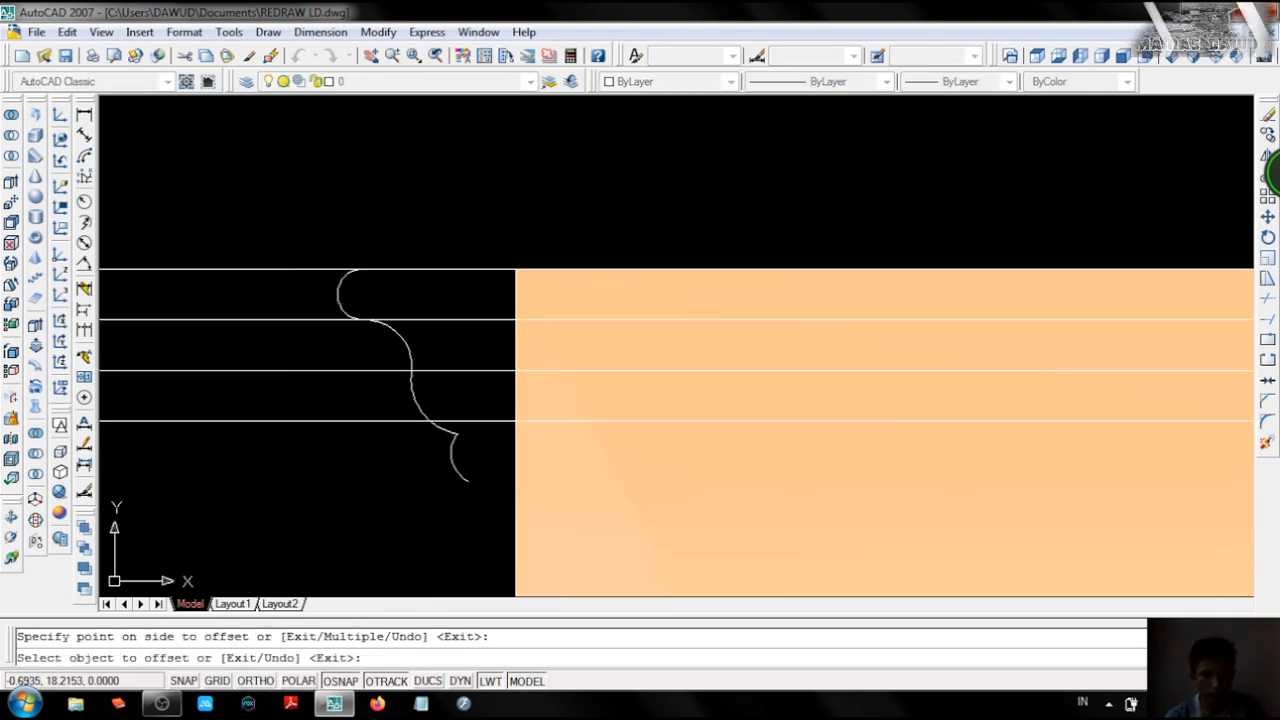
pyautogui.click(467, 483)
pyautogui.scroll(4, 467, 483)
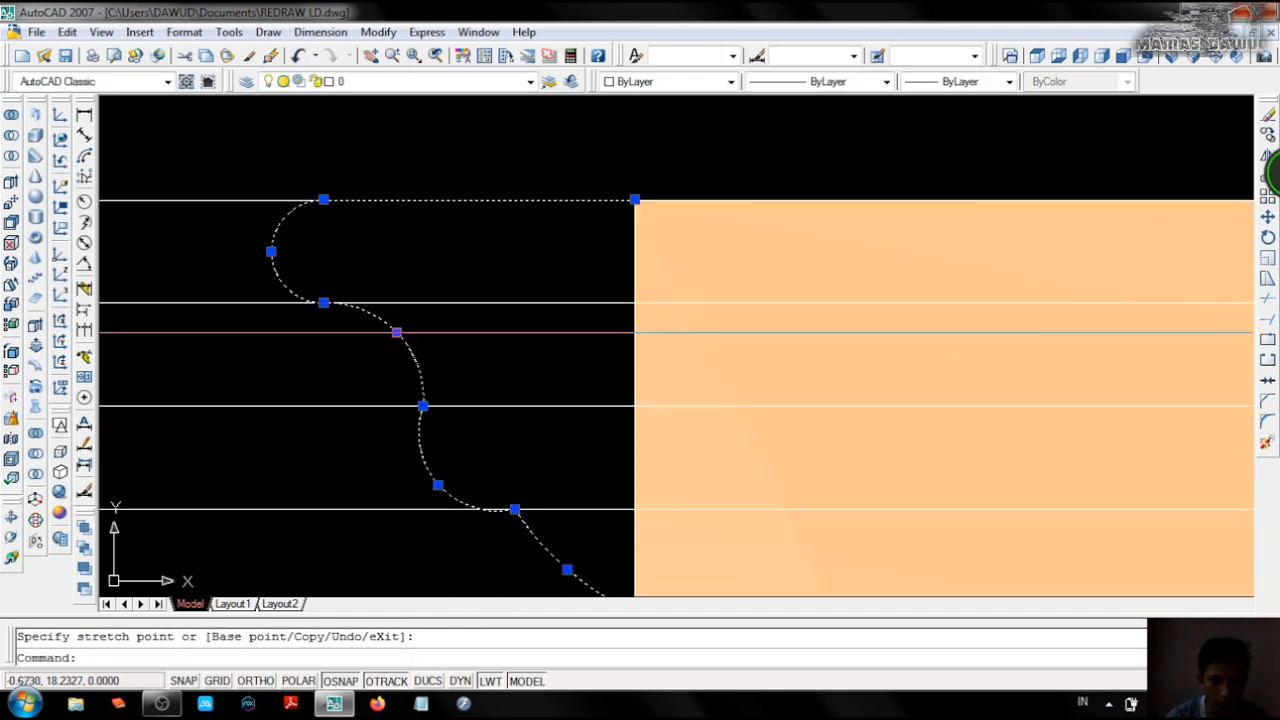
pyautogui.press('Escape')
pyautogui.scroll(-4, 443, 471)
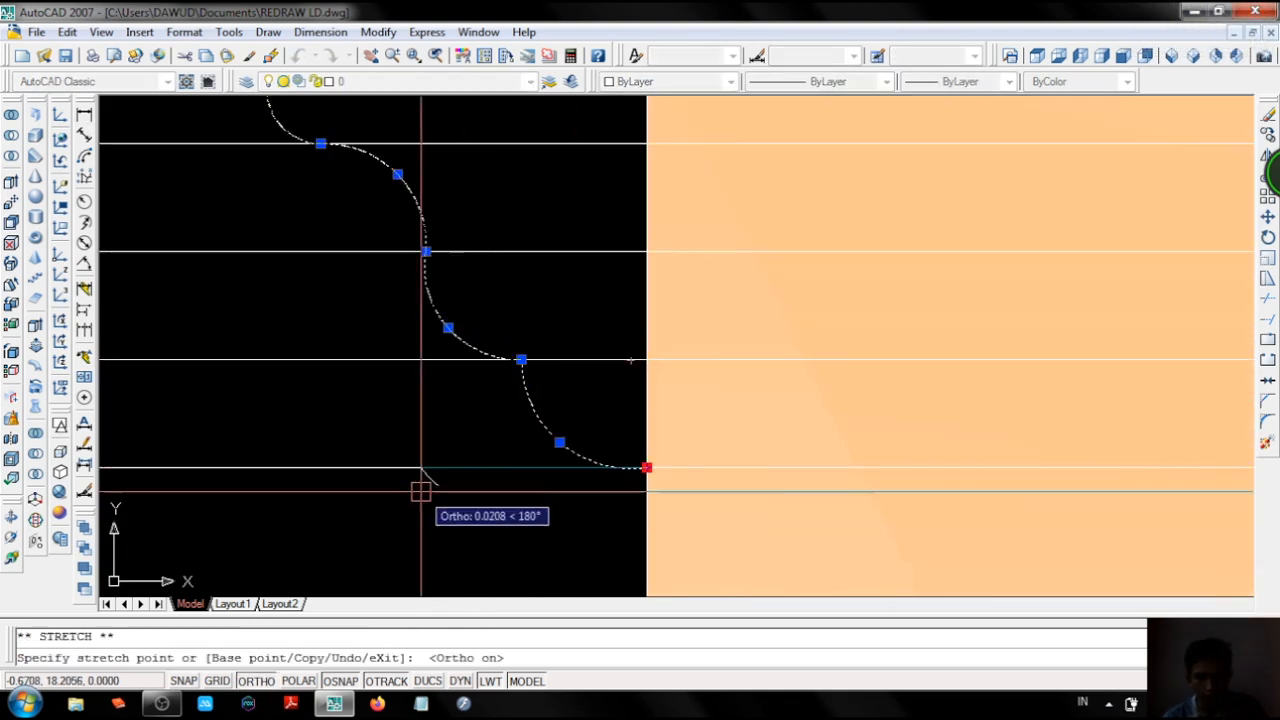
pyautogui.write('50')
pyautogui.press('Return')
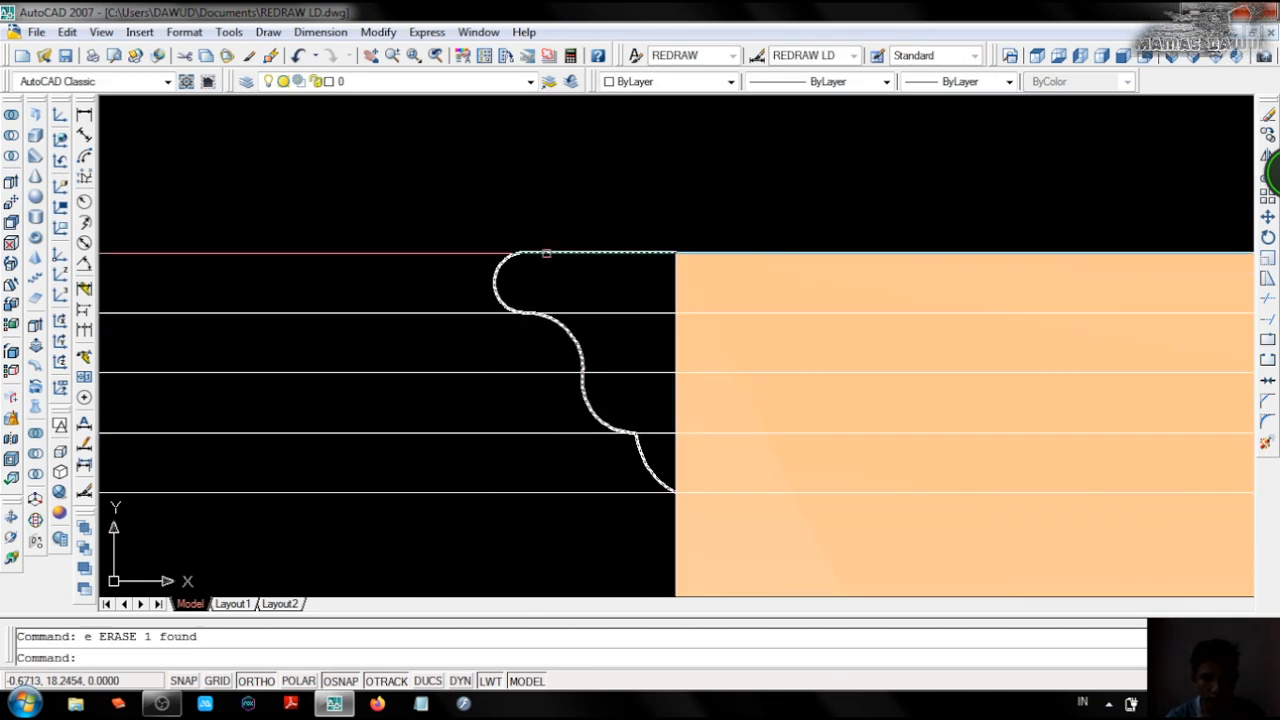
# Trim the horizontal guide lines to the mirrored moulding profiles at the ends of the front fascia.
pyautogui.scroll(-3, 551, 255)
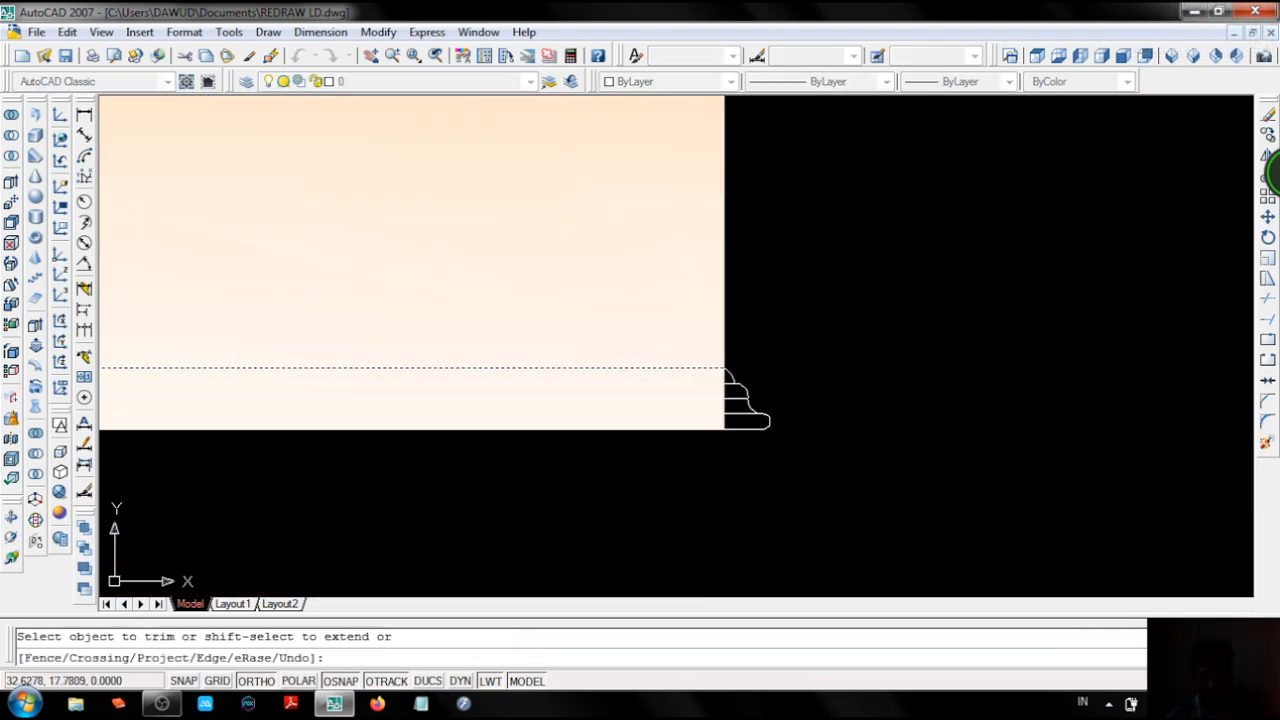
pyautogui.scroll(-2, 711, 196)
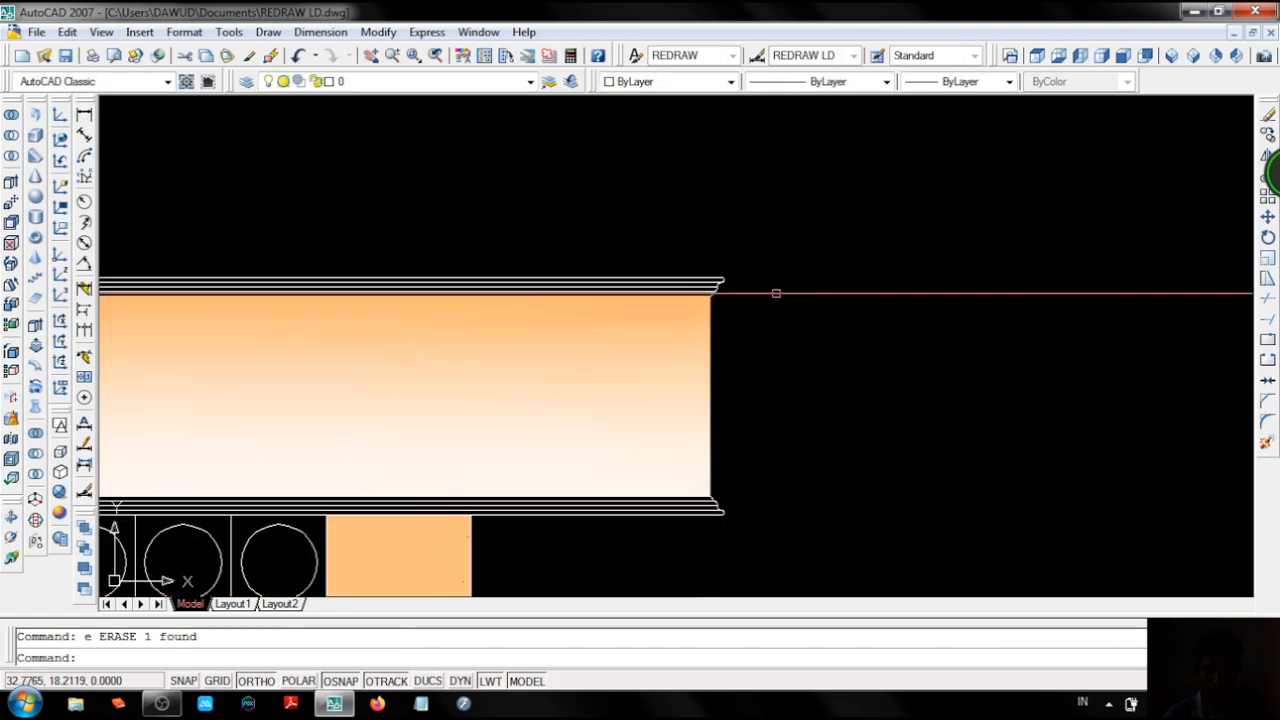
pyautogui.scroll(3, 776, 293)
pyautogui.moveTo(776, 293); pyautogui.dragTo(632, 278, button='middle')
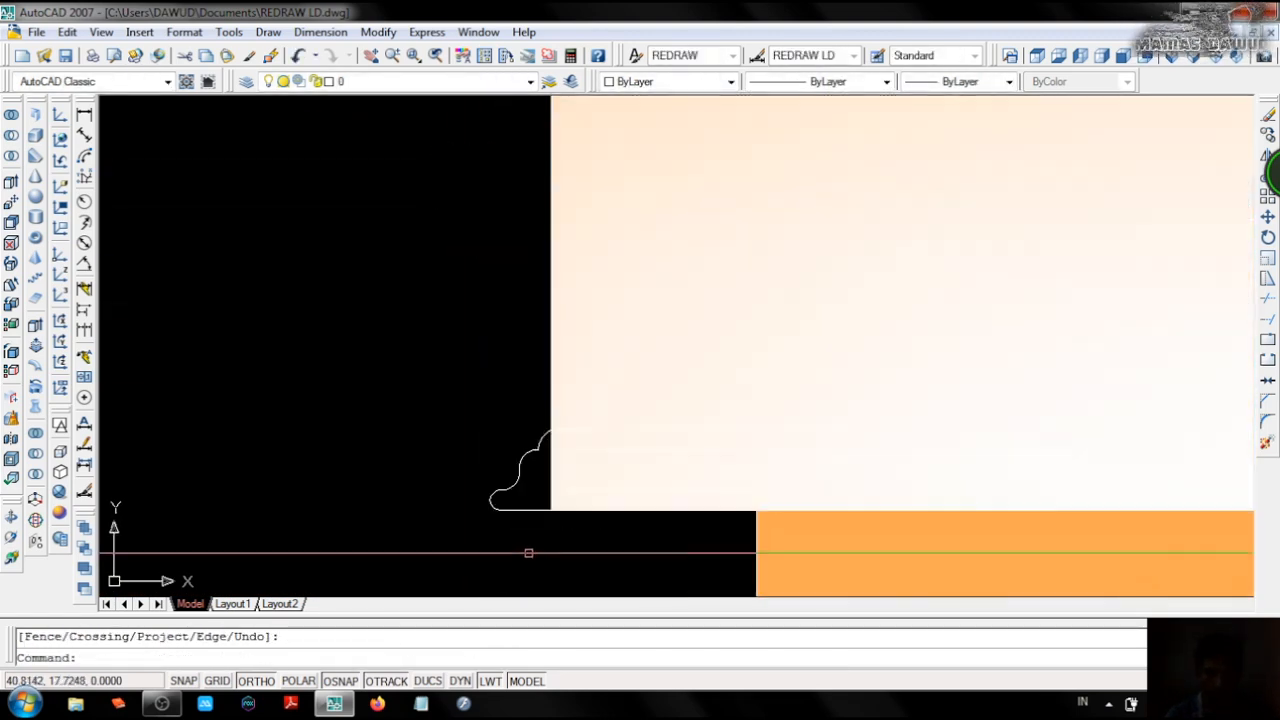
pyautogui.press('Escape')
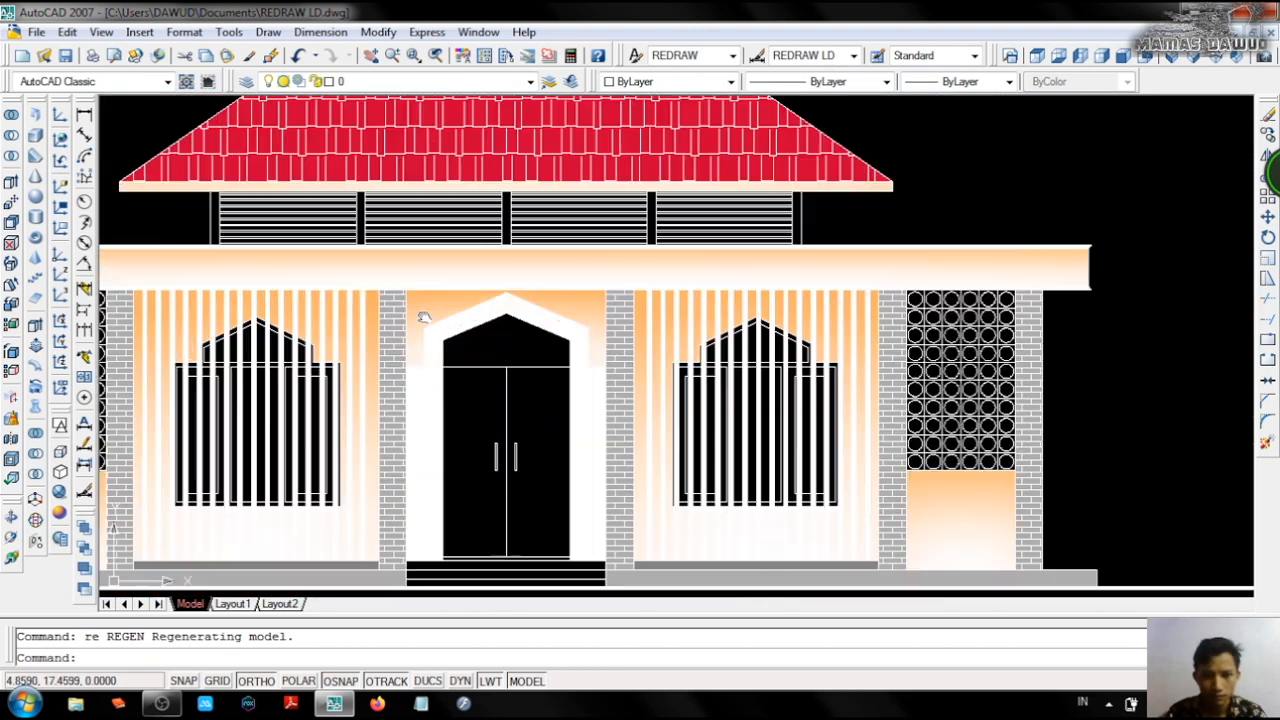
pyautogui.moveTo(424, 317); pyautogui.dragTo(198, 433, button='middle')
pyautogui.scroll(-5, 323, 369)
pyautogui.moveTo(373, 271); pyautogui.dragTo(614, 196, button='middle')
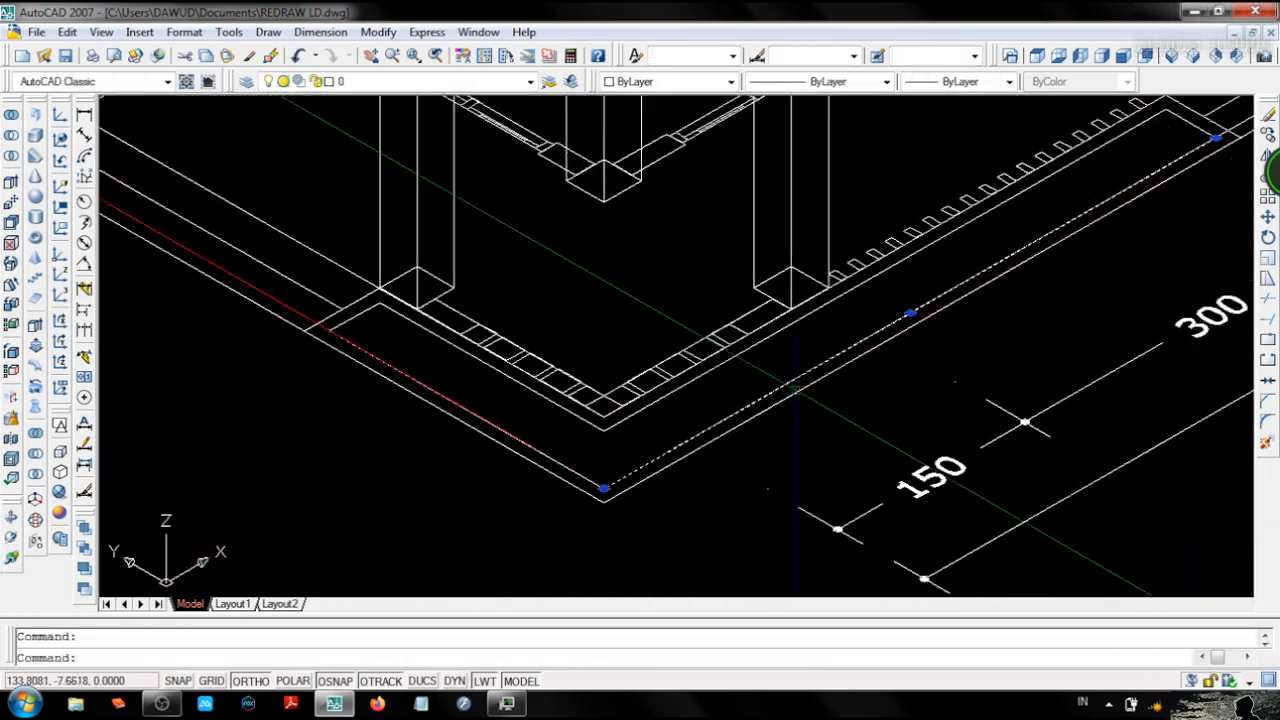
pyautogui.rightClick(869, 271)
pyautogui.moveTo(1000, 540)
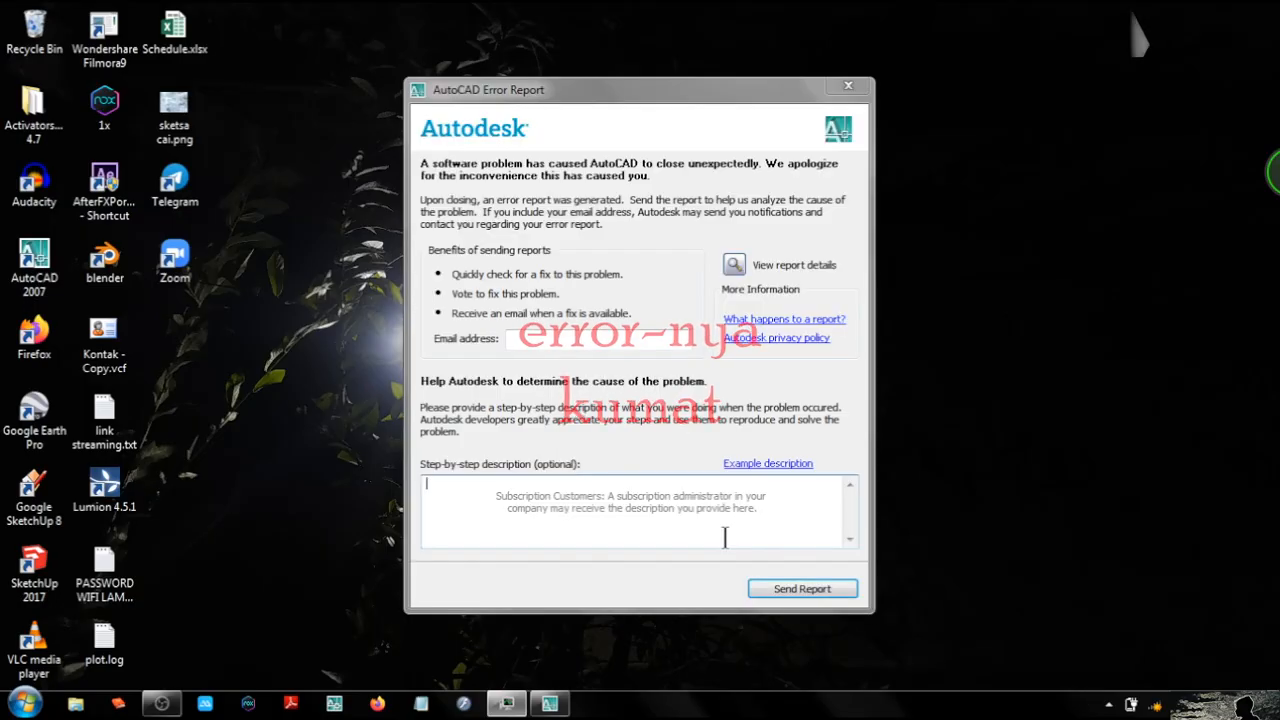
# Dismiss the AutoCAD error report, relaunch AutoCAD 2007 with the recovered drawing REDRAW LD_recover.dwg and save it.
pyautogui.click(851, 87)
pyautogui.click(770, 398)
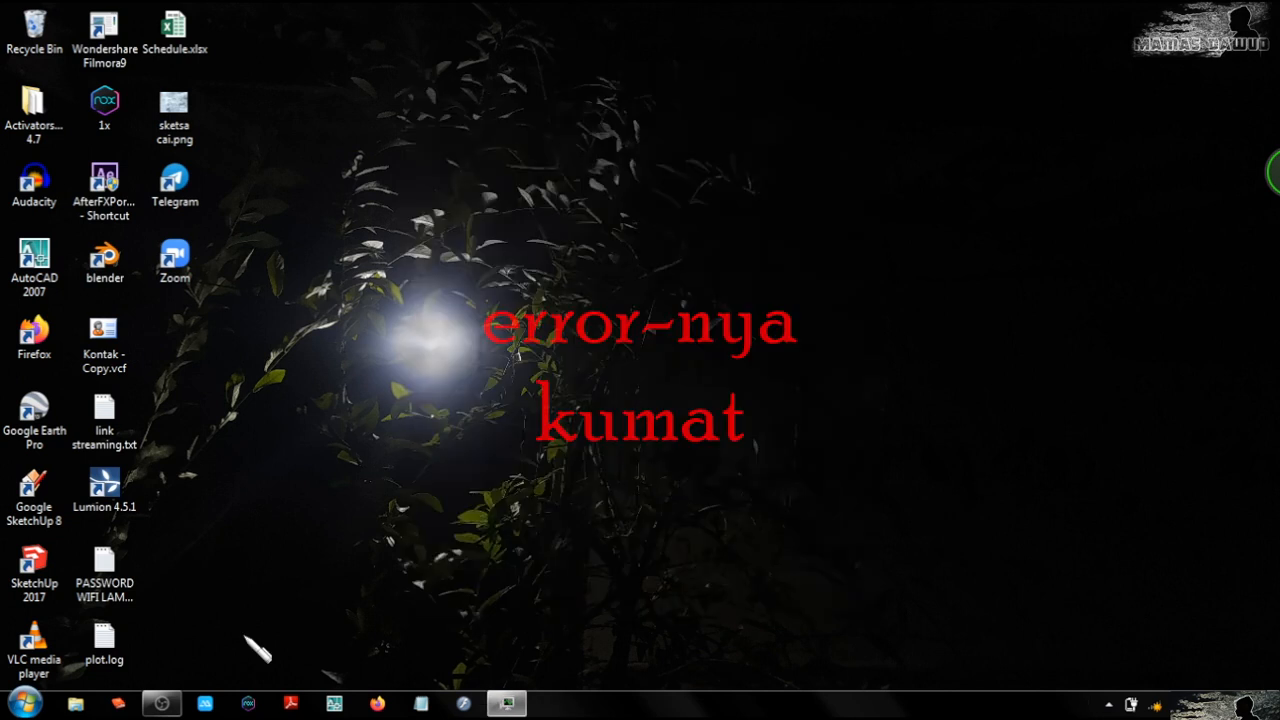
pyautogui.rightClick(336, 703)
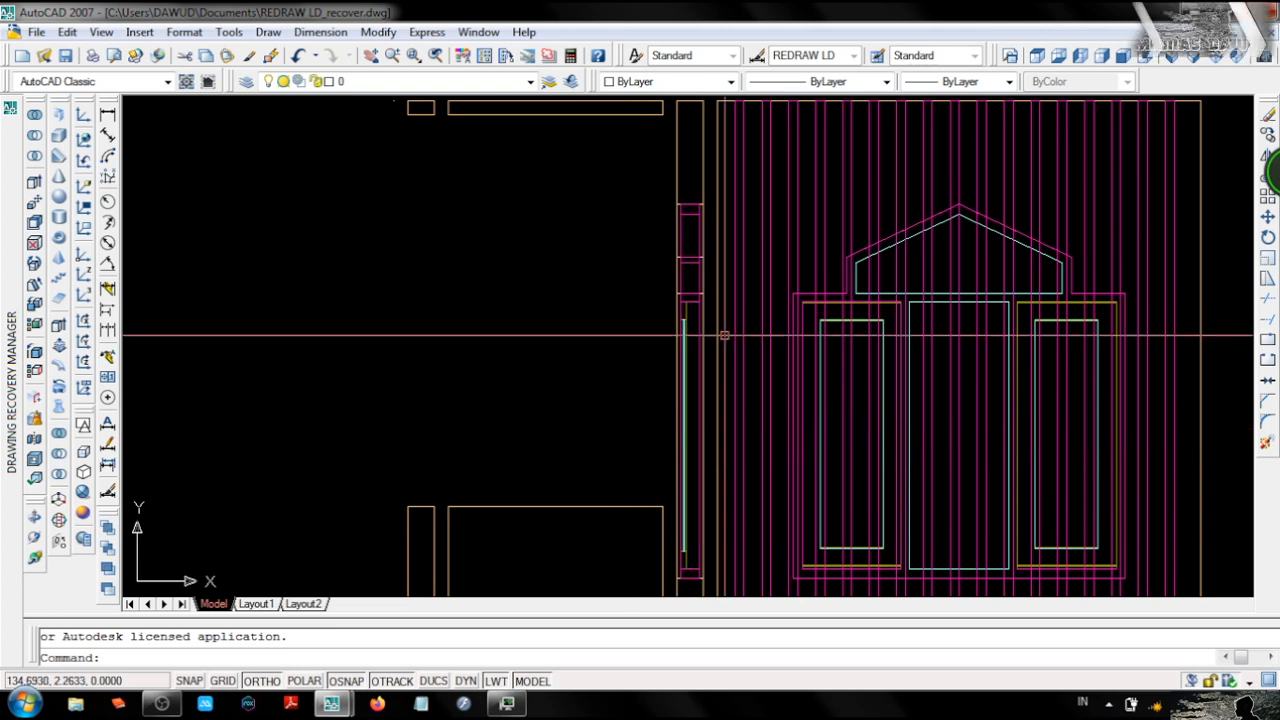
pyautogui.hotkey('ctrl', 's')
# Rotate the side window's sash and its glass by -10 degrees about the sash's upper outer endpoint.
pyautogui.scroll(2, 683, 306)
pyautogui.scroll(-11, 607, 348)
pyautogui.scroll(10, 607, 347)
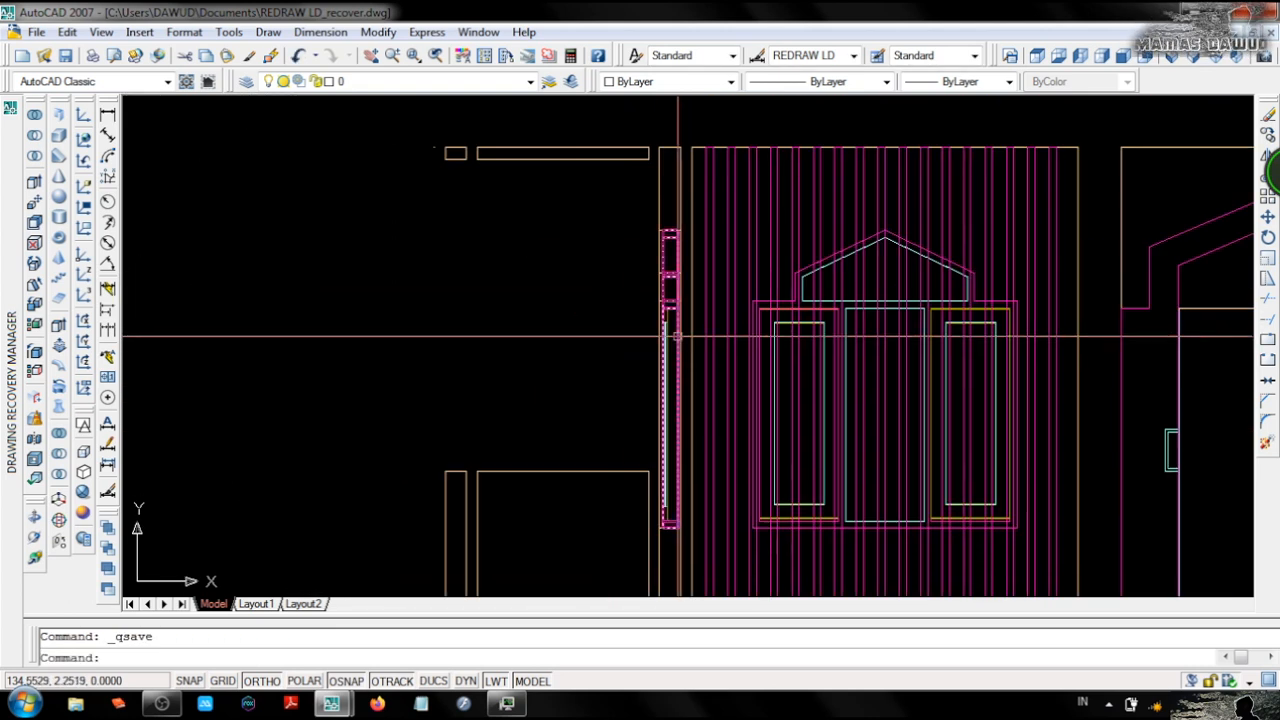
pyautogui.scroll(4, 676, 333)
pyautogui.scroll(8, 663, 316)
pyautogui.click(668, 318)
pyautogui.click(638, 366)
pyautogui.write('ro')
pyautogui.press('Return')
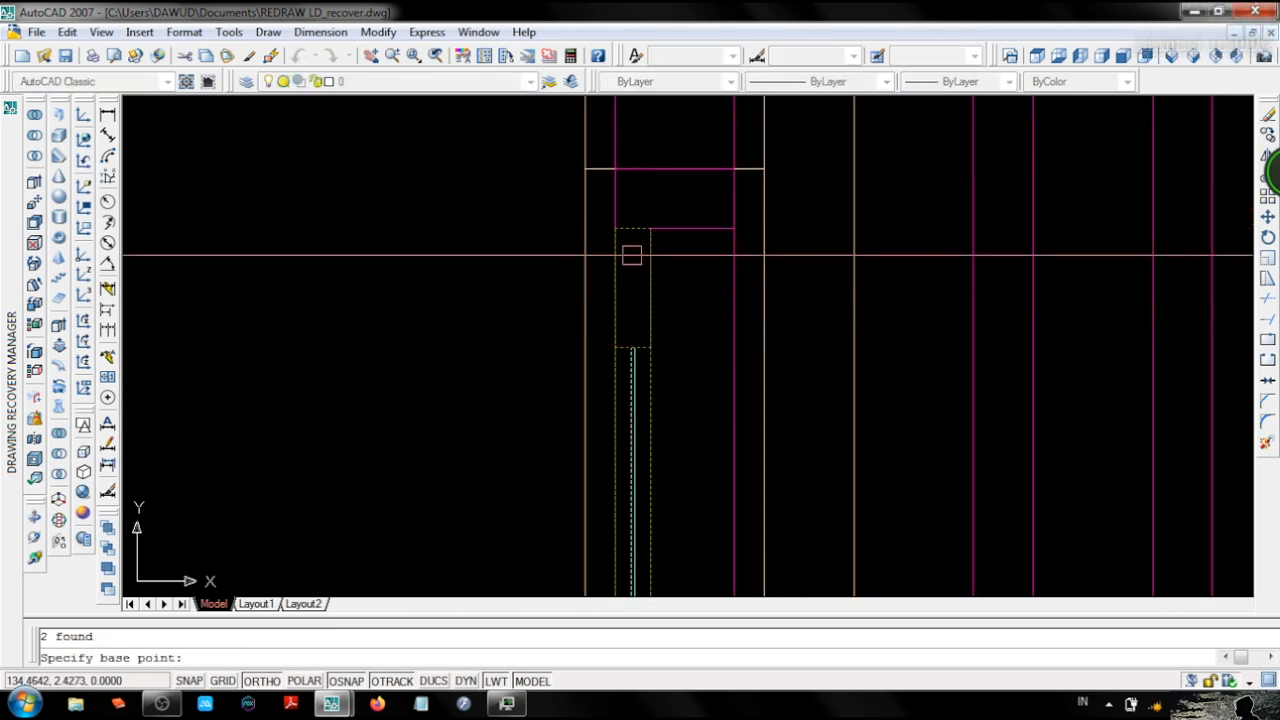
pyautogui.write('end')
pyautogui.press('Return')
pyautogui.click(615, 228)
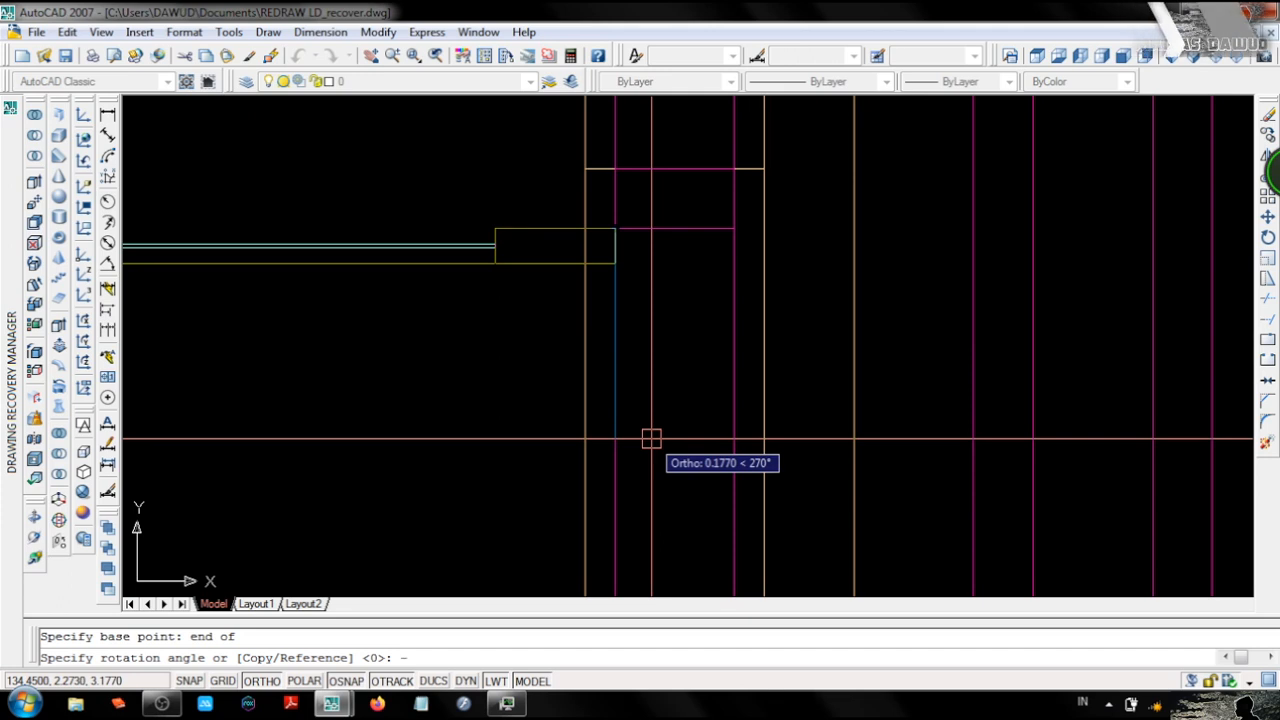
pyautogui.write('-10')
pyautogui.press('Return')
pyautogui.scroll(-4, 621, 385)
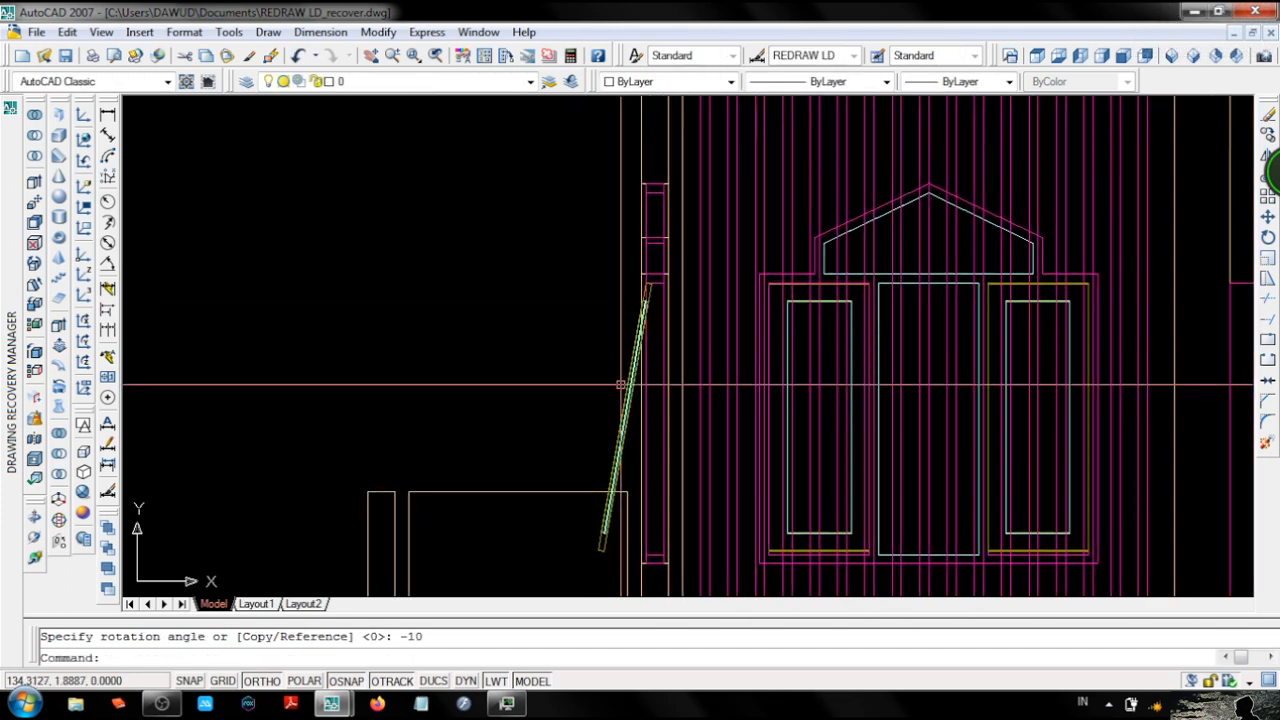
# In the top view, mirror the tilted sash and its glass across the window's centre line, keeping the originals.
pyautogui.click(1038, 57)
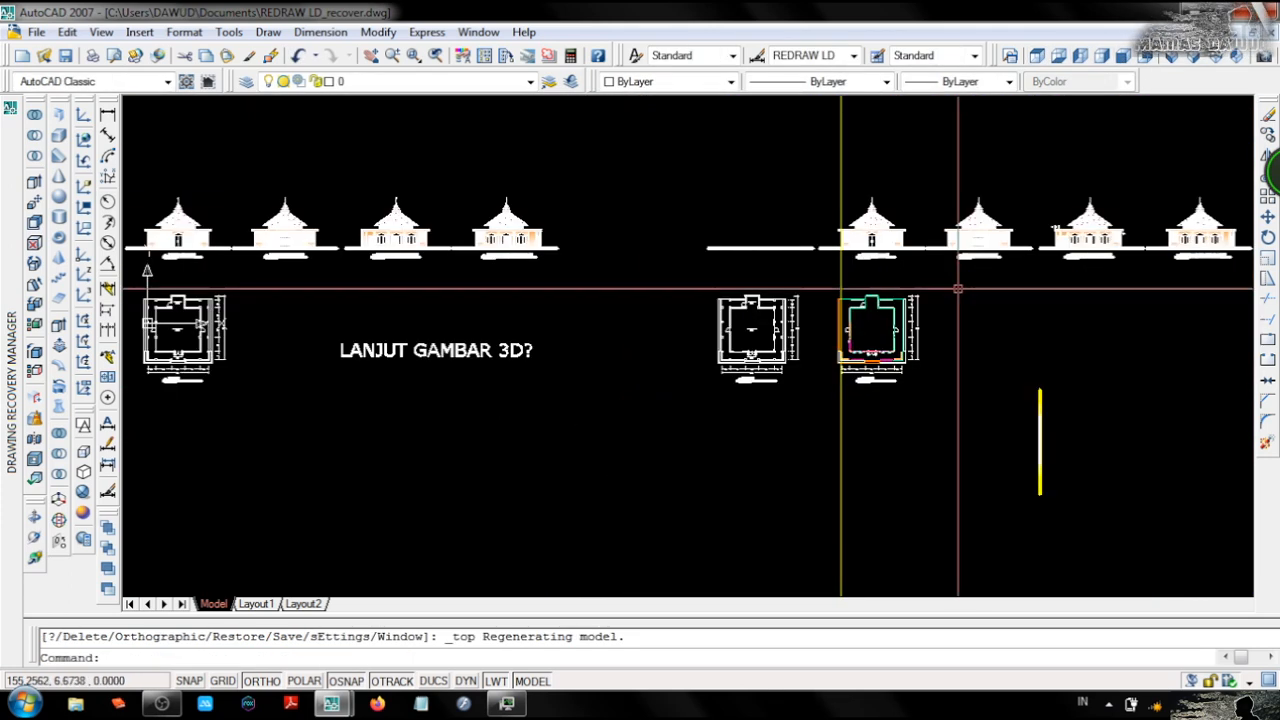
pyautogui.scroll(10, 870, 328)
pyautogui.scroll(4, 893, 318)
pyautogui.click(843, 326)
pyautogui.click(797, 346)
pyautogui.moveTo(853, 438); pyautogui.dragTo(749, 317, button='middle')
pyautogui.scroll(2, 768, 306)
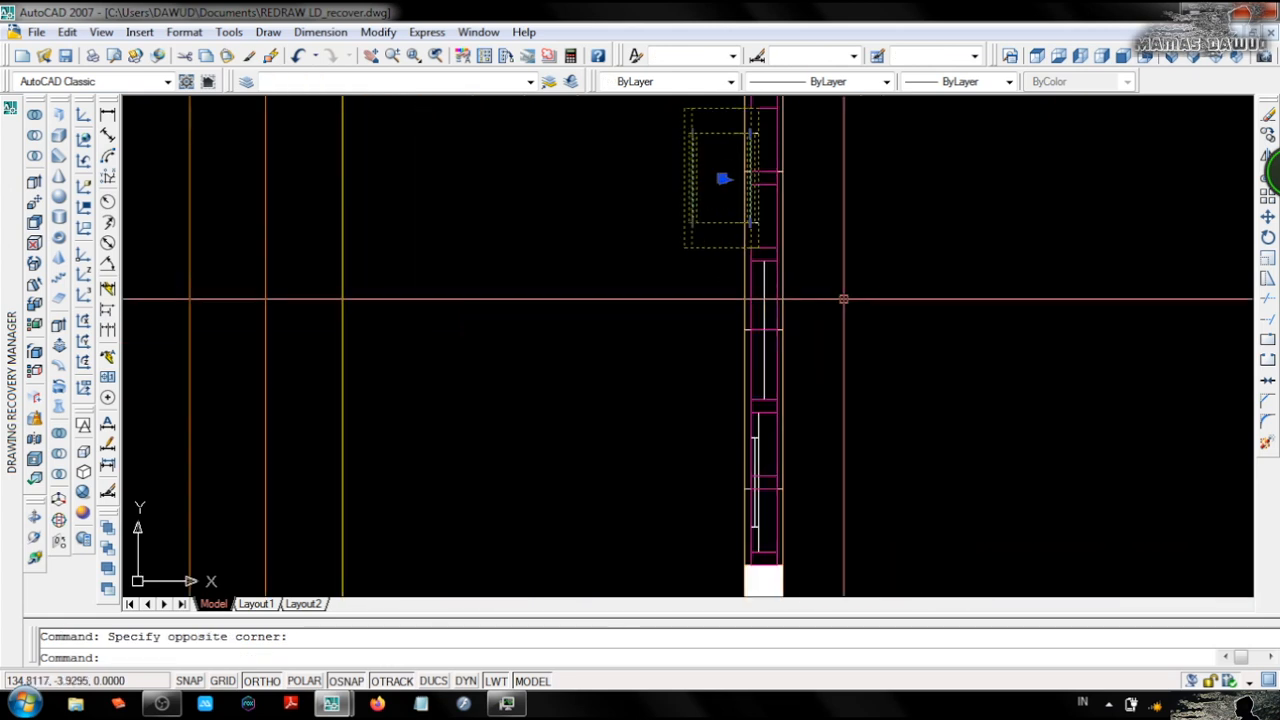
pyautogui.write('mi')
pyautogui.press('Return')
pyautogui.click(806, 320)
pyautogui.click(937, 351)
pyautogui.press('Return')
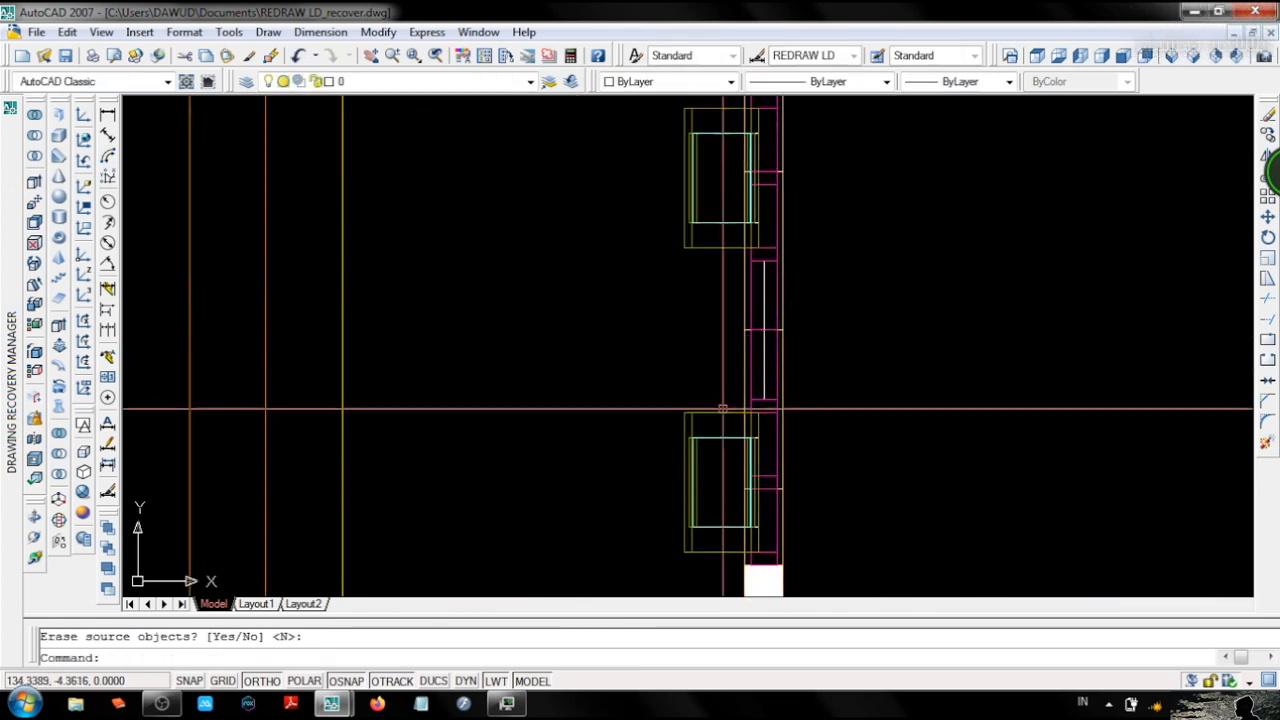
# In the southwest isometric view, mirror the side wall's corner panel with its complete window to the wall's other end, keeping the originals.
pyautogui.moveTo(683, 381); pyautogui.dragTo(697, 481, button='middle')
pyautogui.scroll(-5, 729, 363)
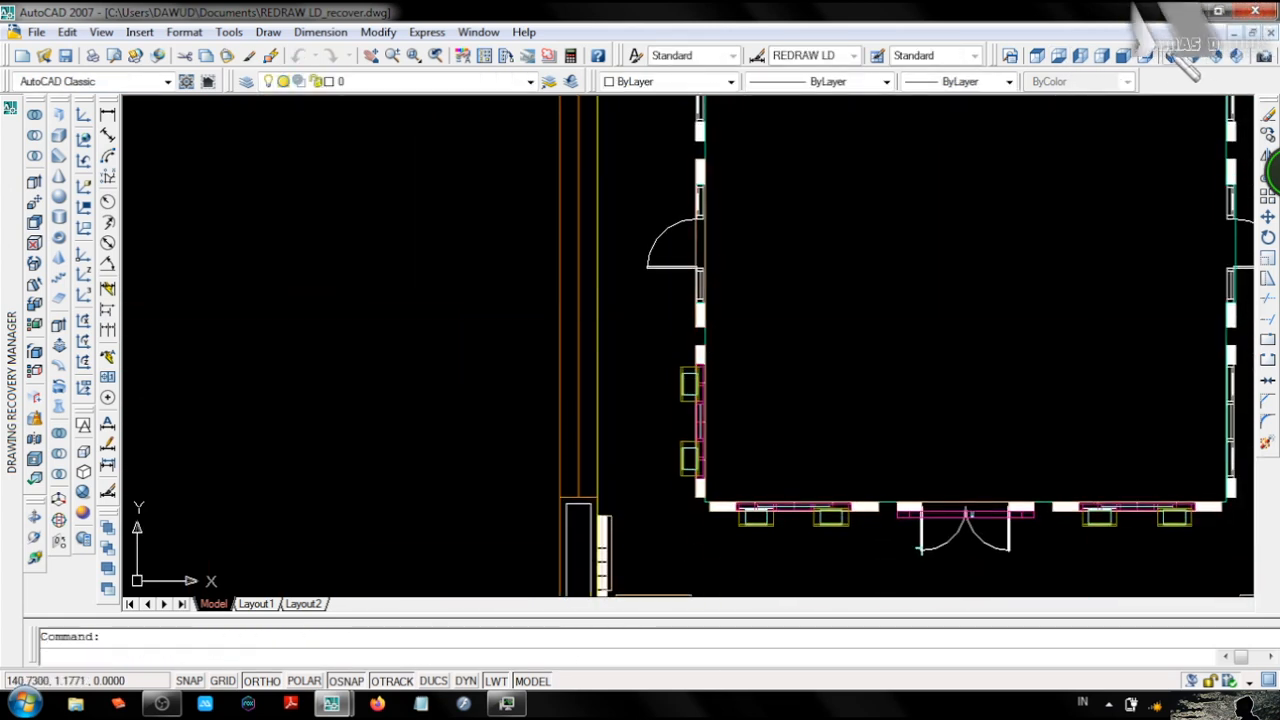
pyautogui.click(1194, 55)
pyautogui.moveTo(402, 352); pyautogui.dragTo(668, 317, button='middle')
pyautogui.scroll(8, 669, 317)
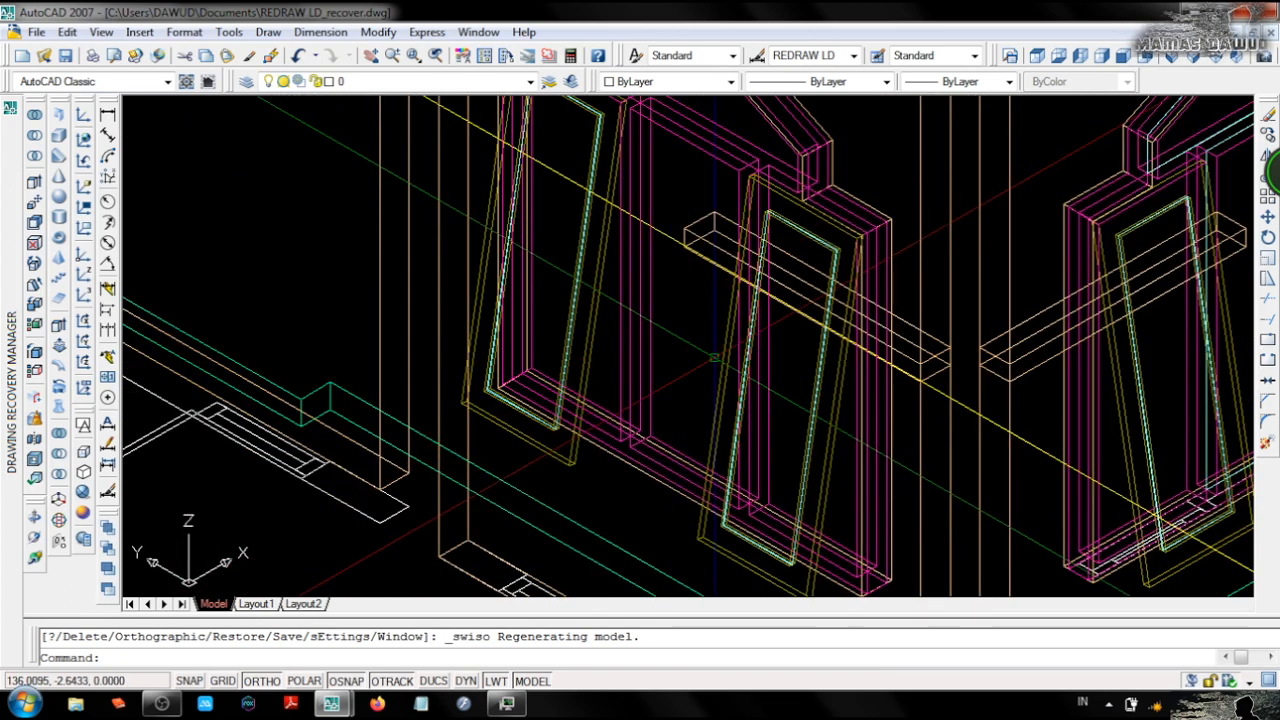
pyautogui.scroll(-2, 714, 356)
pyautogui.moveTo(716, 357); pyautogui.dragTo(779, 422, button='middle')
pyautogui.click(768, 424)
pyautogui.click(682, 391)
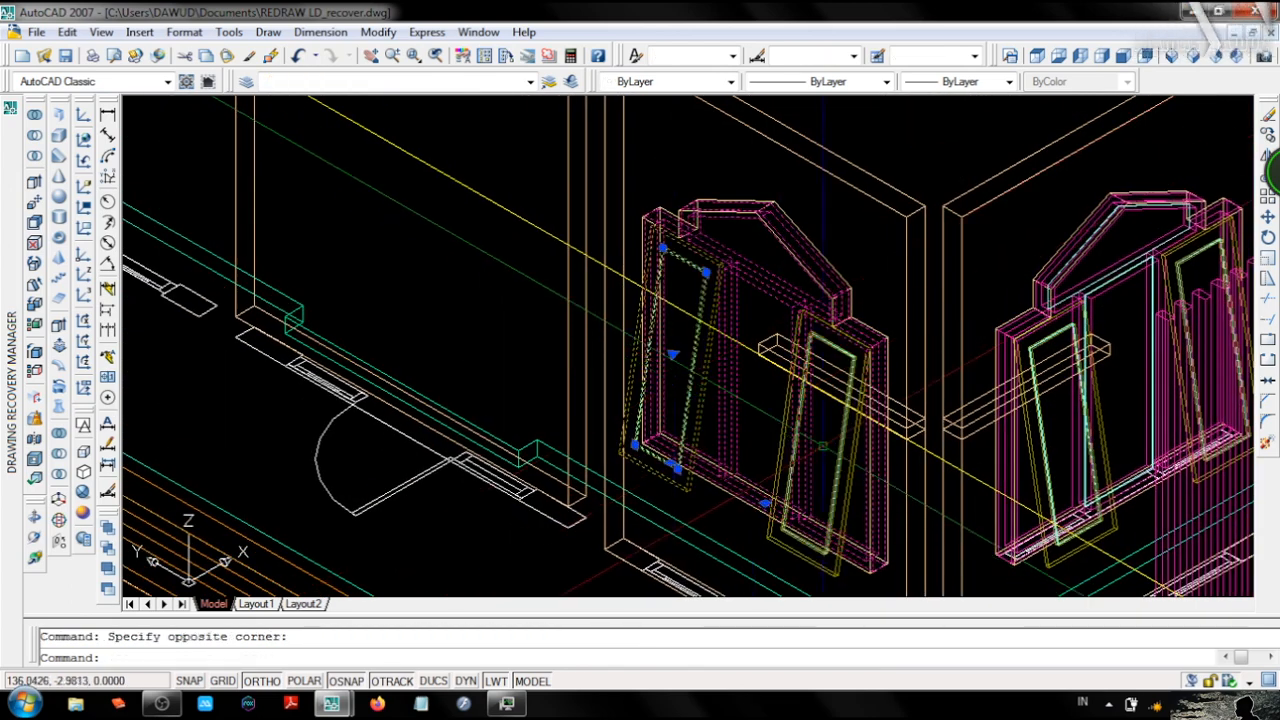
pyautogui.scroll(2, 835, 453)
pyautogui.moveTo(704, 180); pyautogui.dragTo(858, 365, button='middle')
pyautogui.scroll(1, 858, 263)
pyautogui.scroll(-3, 858, 263)
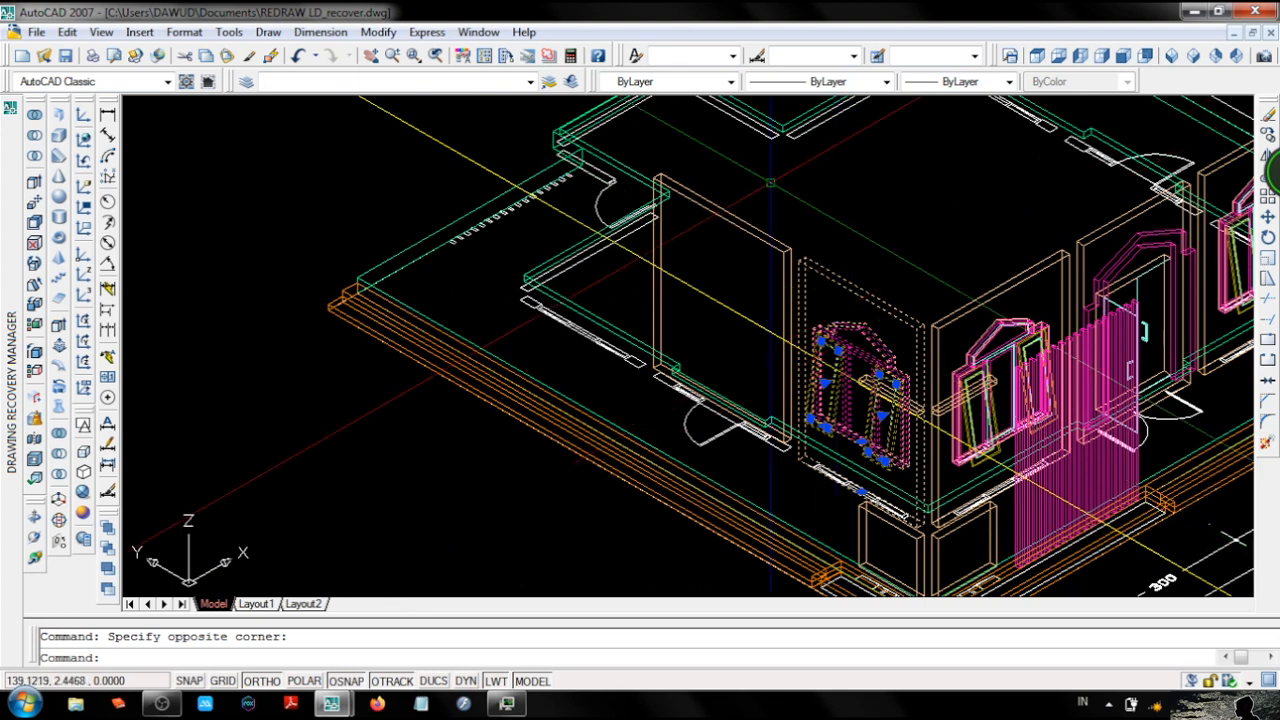
pyautogui.write('mi')
pyautogui.press('Return')
pyautogui.click(728, 208)
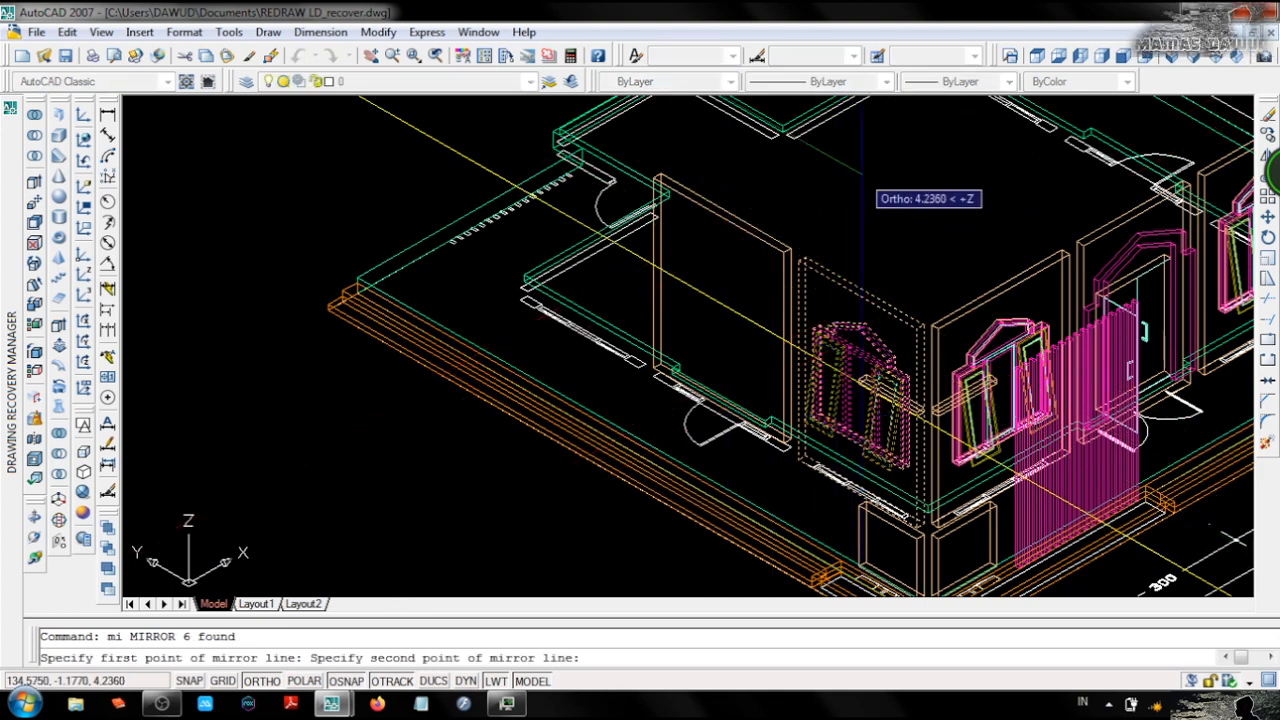
pyautogui.click(928, 187)
pyautogui.press('Return')
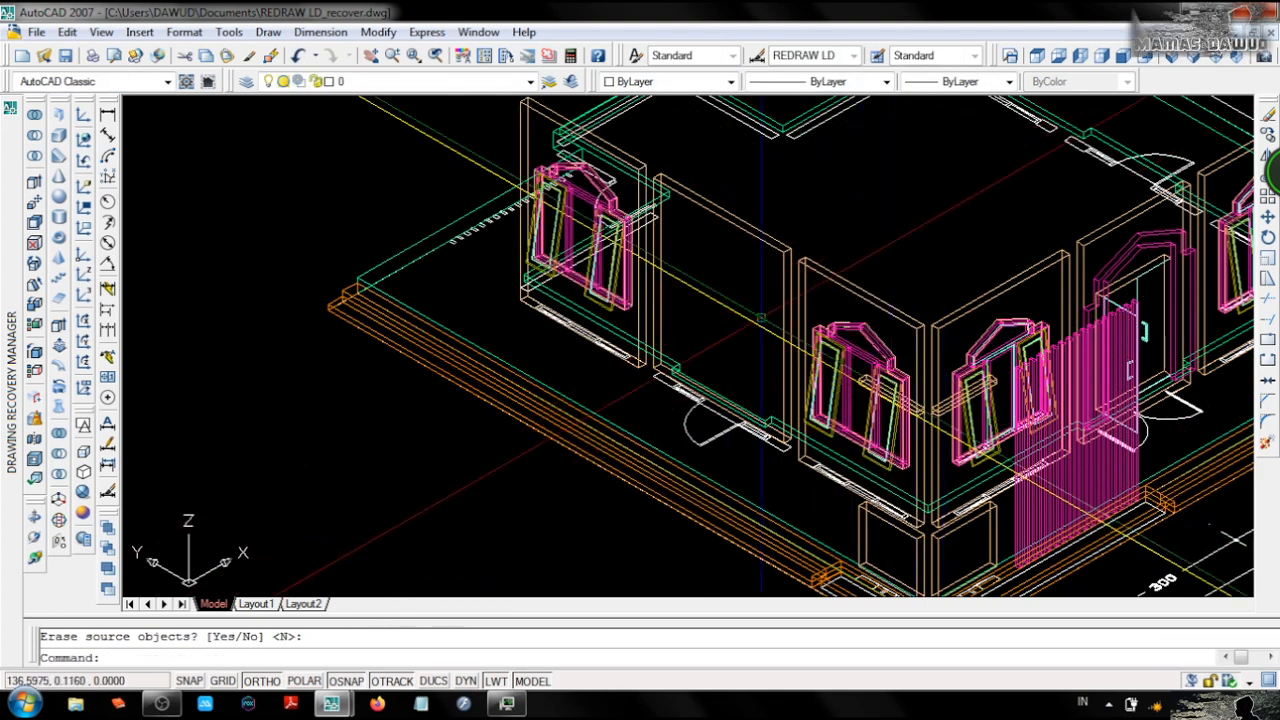
# Save the recovered drawing and close the Drawing Recovery Manager.
pyautogui.hotkey('ctrl', 's')
pyautogui.click(36, 108)
# Shade the model in the Conceptual visual style and examine the side wall's window openings.
pyautogui.click(60, 512)
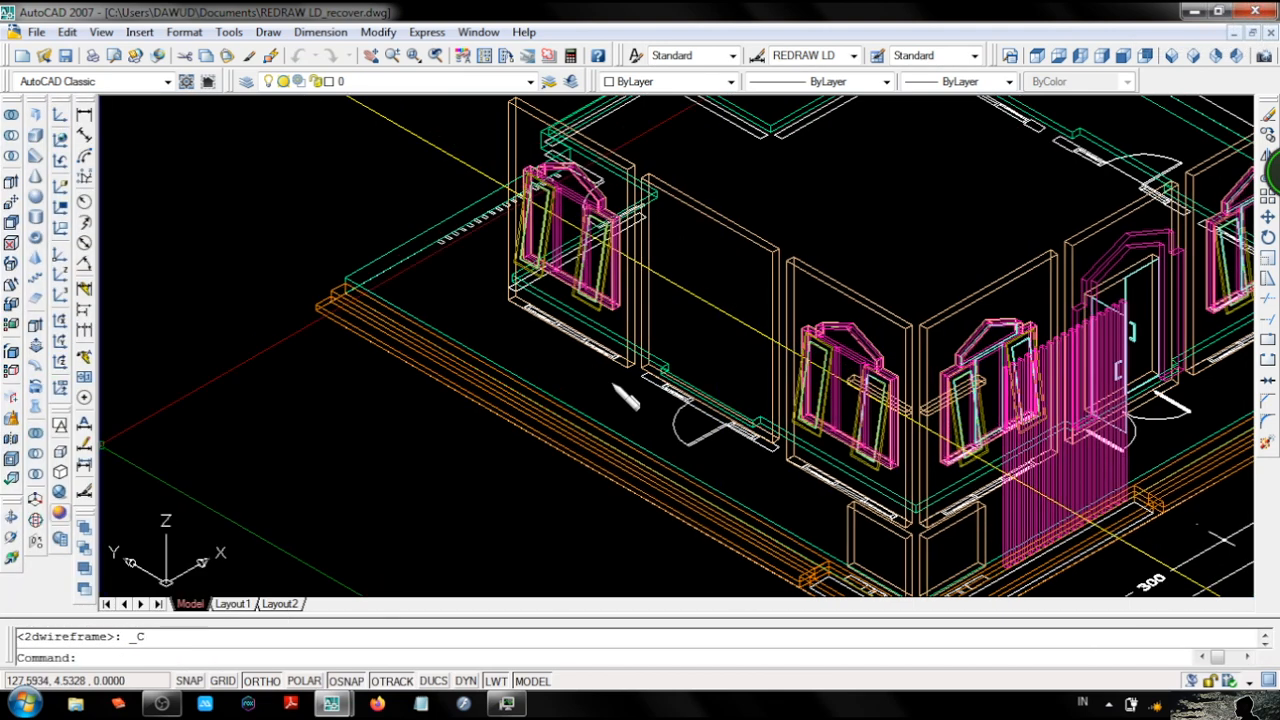
pyautogui.scroll(4, 838, 286)
pyautogui.moveTo(825, 284); pyautogui.dragTo(675, 280, button='middle')
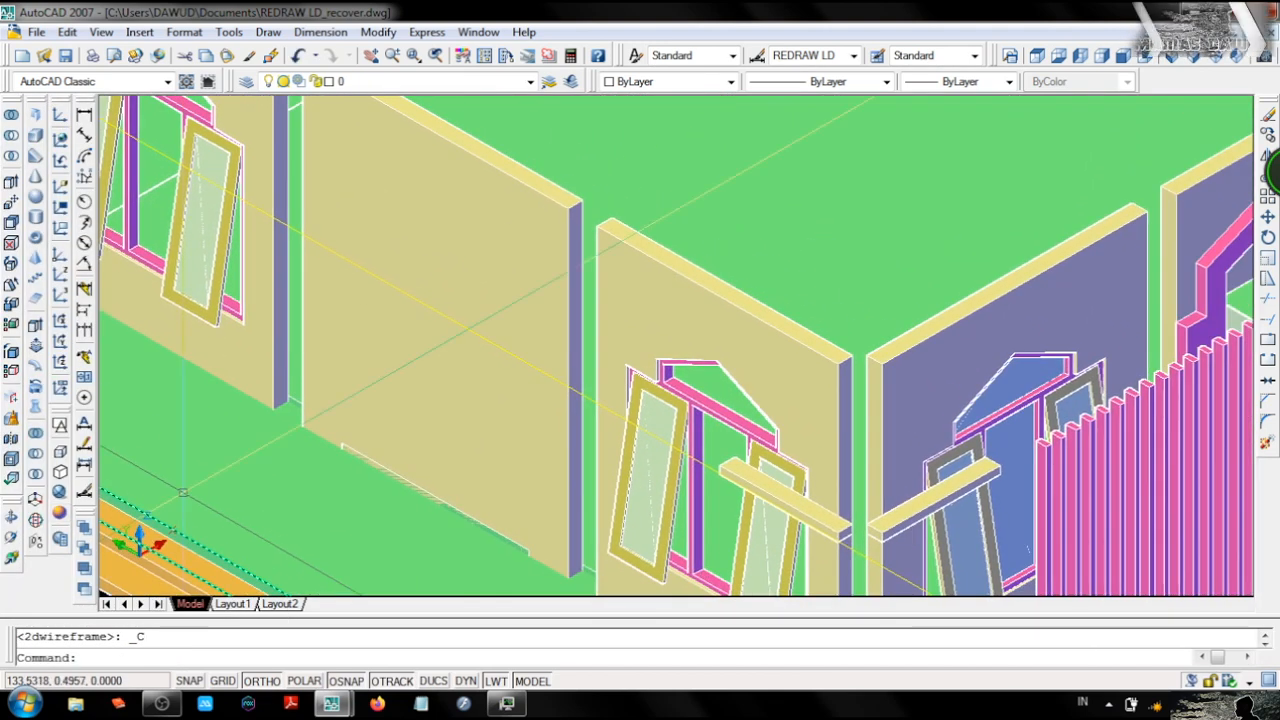
# Back in 2D wireframe, trace the inner outline of the side window's pointed upper frame with a 3D polyline through its endpoints.
pyautogui.click(60, 425)
pyautogui.scroll(7, 802, 430)
pyautogui.moveTo(802, 449); pyautogui.dragTo(763, 374, button='middle')
pyautogui.write('p')
pyautogui.press('Escape')
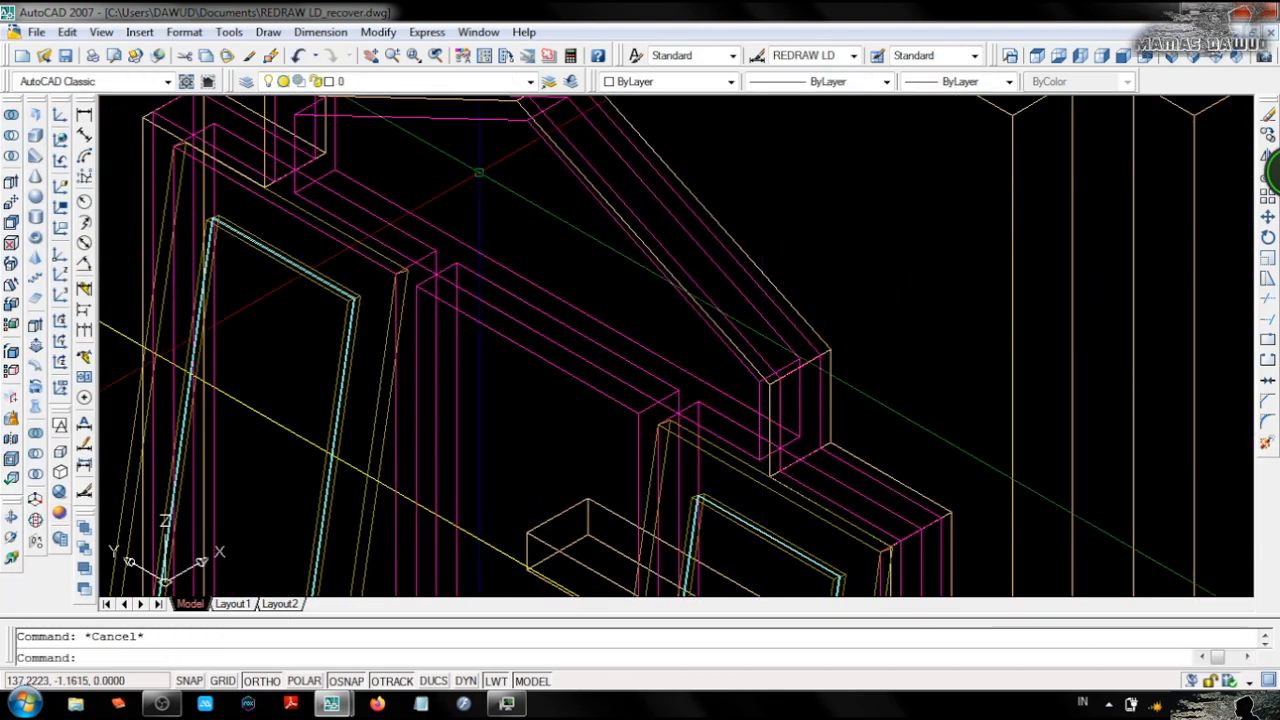
pyautogui.write('3dpoly')
pyautogui.press('Return')
pyautogui.click(528, 117)
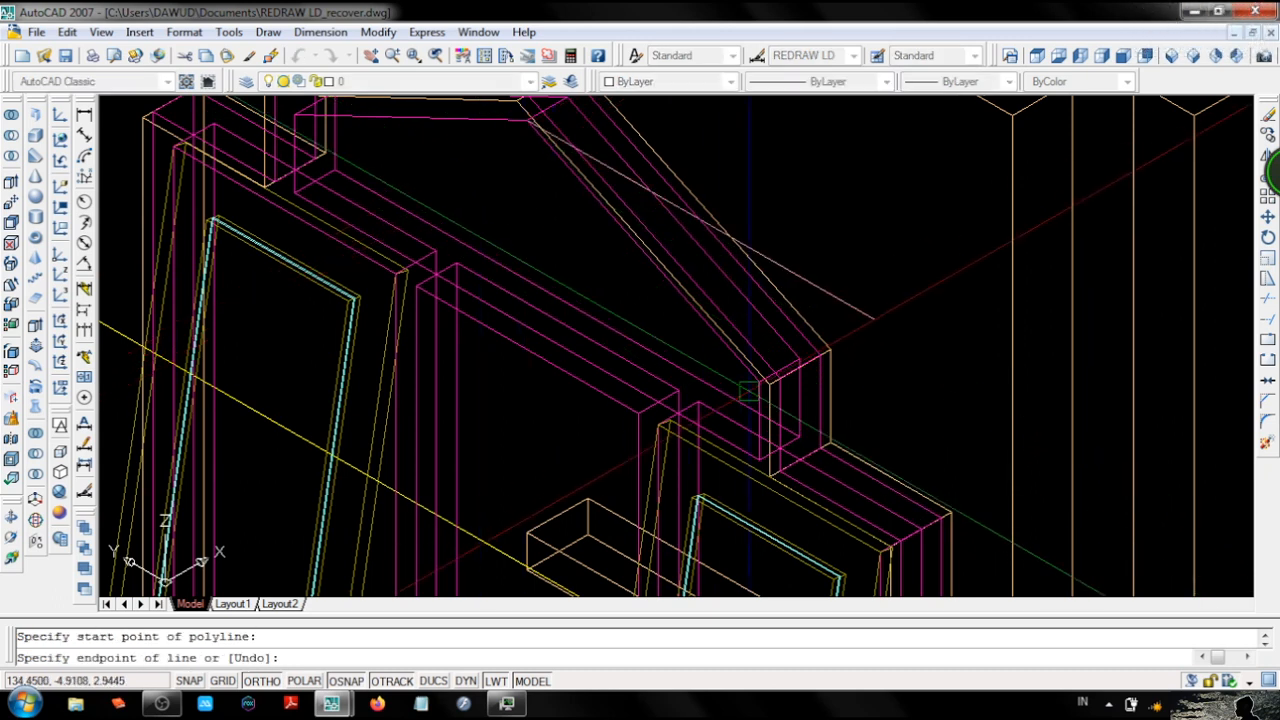
pyautogui.click(764, 380)
pyautogui.write('end')
pyautogui.press('Return')
pyautogui.click(759, 460)
pyautogui.moveTo(341, 197); pyautogui.dragTo(731, 409, button='middle')
pyautogui.scroll(4, 722, 400)
pyautogui.click(649, 408)
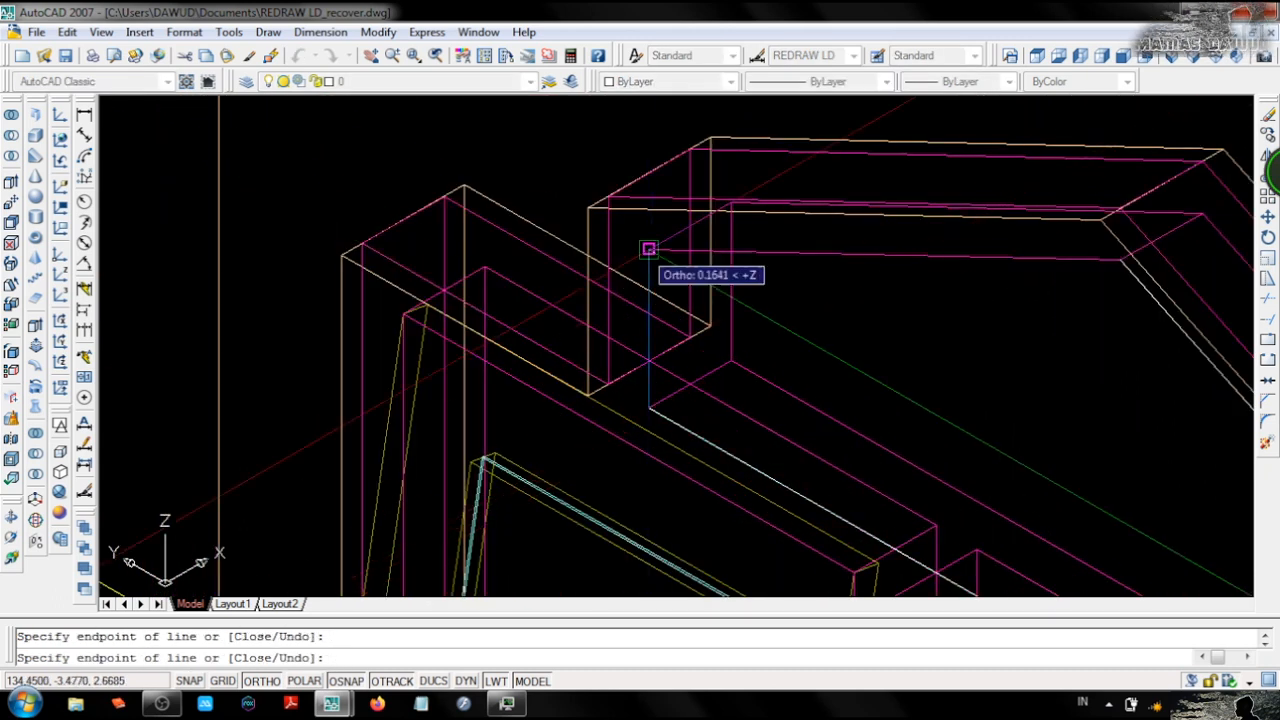
pyautogui.click(649, 249)
# Extrude the pointed upper window outline by .003 as a glass pane.
pyautogui.write('t')
pyautogui.press('Return')
pyautogui.write('.003')
pyautogui.press('Return')
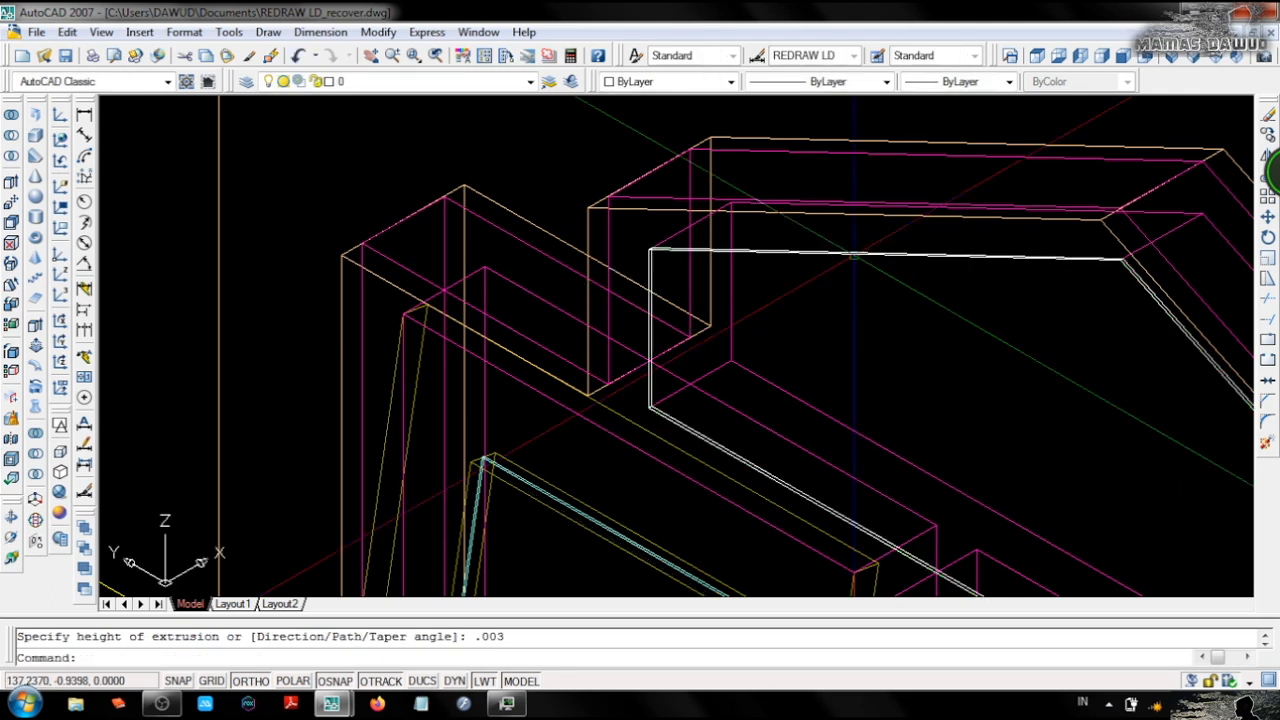
# Trace the middle opening of the side window's lower frame with a closed 3D polyline through its four corner endpoints.
pyautogui.scroll(-6, 500, 155)
pyautogui.scroll(3, 576, 282)
pyautogui.moveTo(576, 282); pyautogui.dragTo(555, 215, button='middle')
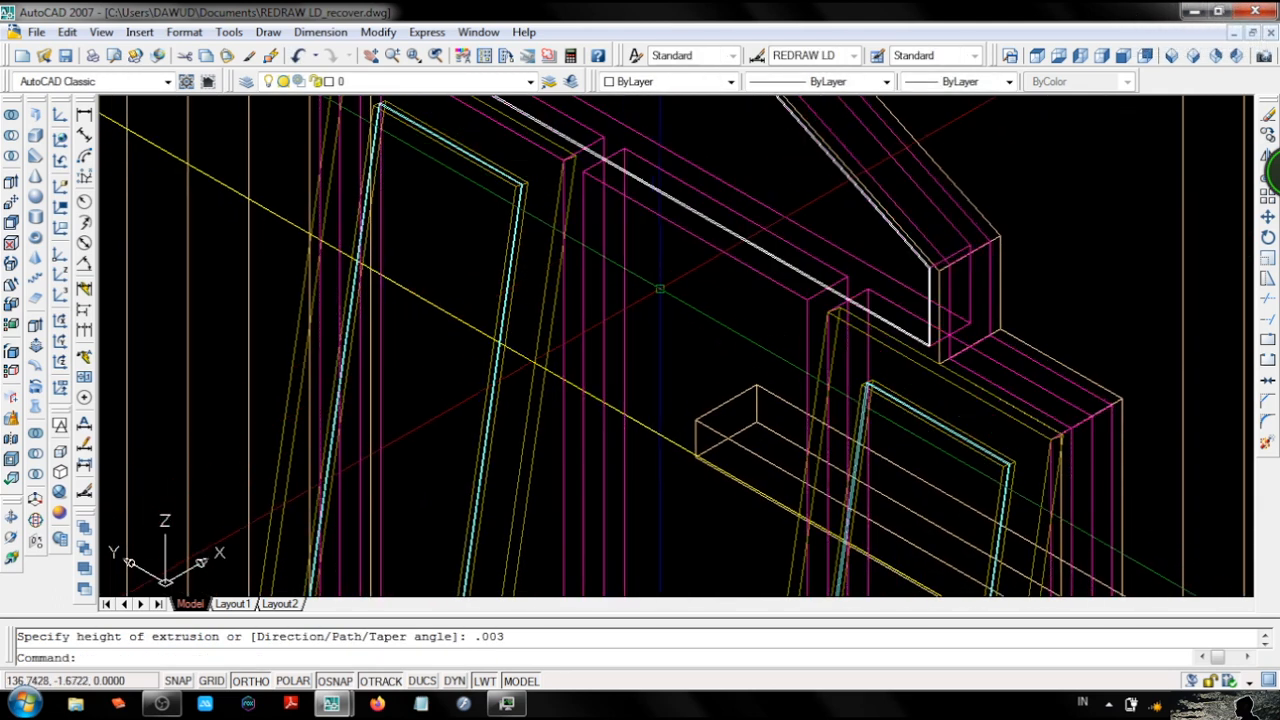
pyautogui.rightClick(663, 275)
pyautogui.click(710, 286)
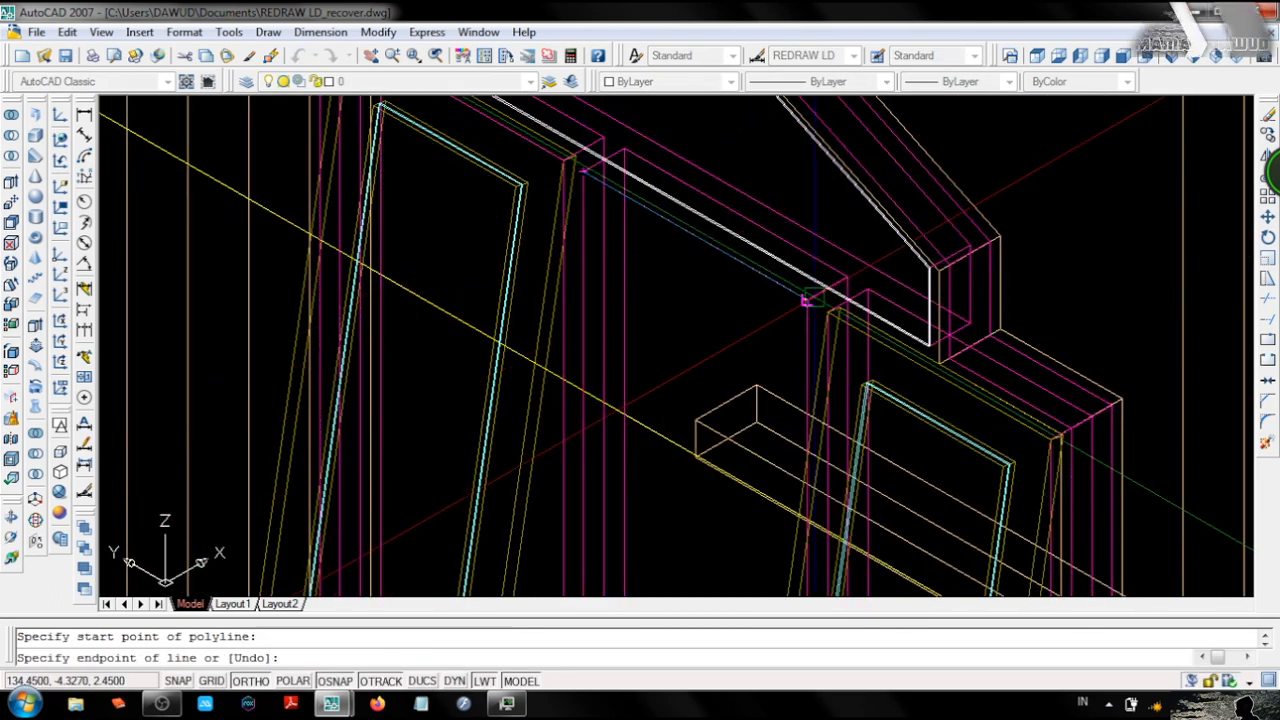
pyautogui.write('end')
pyautogui.press('space')
pyautogui.click(807, 301)
pyautogui.moveTo(767, 560); pyautogui.dragTo(686, 94, button='middle')
pyautogui.moveTo(727, 590); pyautogui.dragTo(701, 336, button='middle')
pyautogui.click(702, 343)
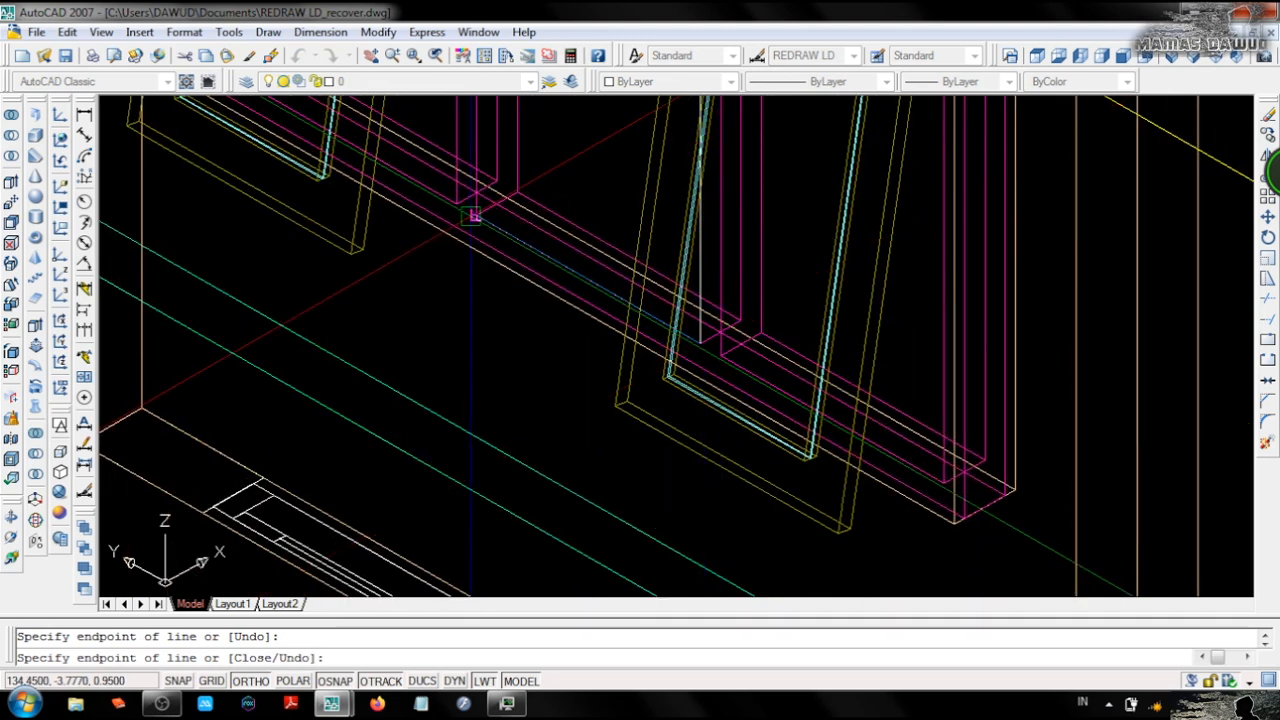
pyautogui.write('c')
pyautogui.press('Return')
# Extrude the middle opening's outline into a thin glass pane and move it with the pointed upper pane to the frame's mid-depth.
pyautogui.moveTo(474, 215); pyautogui.dragTo(523, 263, button='middle')
pyautogui.scroll(6, 525, 255)
pyautogui.click(563, 354)
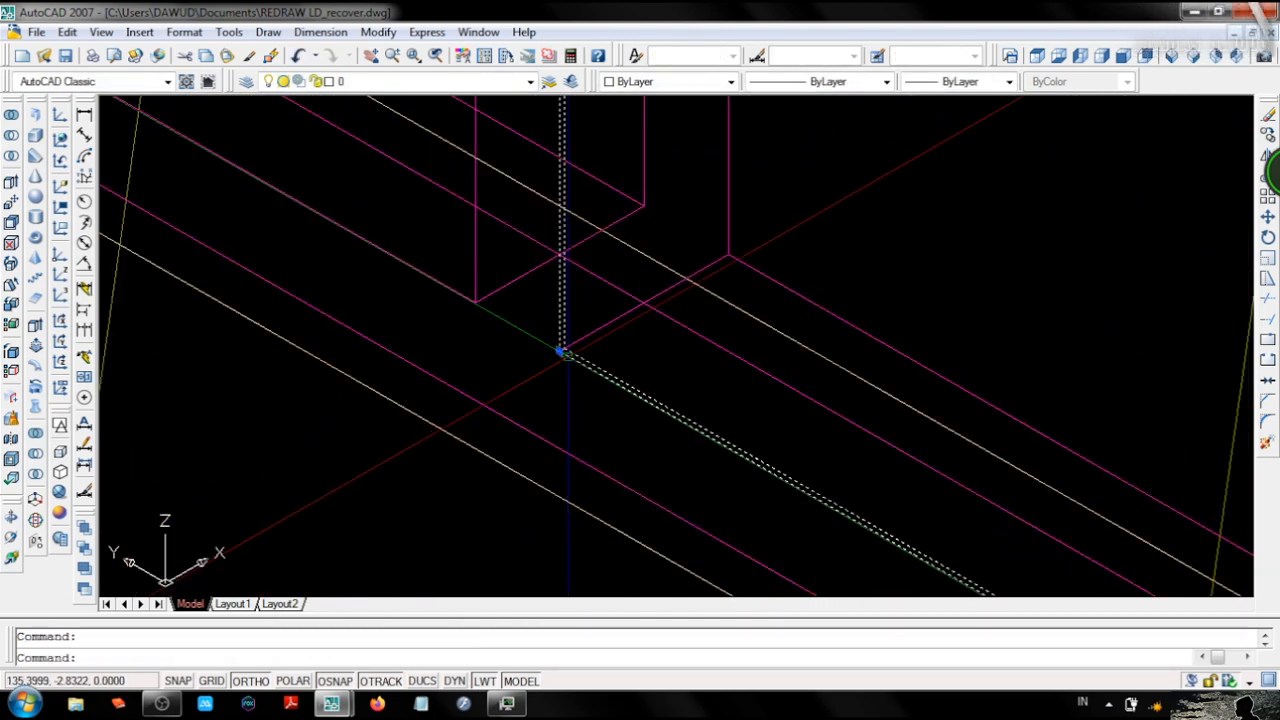
pyautogui.scroll(-7, 563, 356)
pyautogui.moveTo(715, 130); pyautogui.dragTo(700, 406, button='middle')
pyautogui.click(847, 362)
pyautogui.scroll(8, 861, 366)
pyautogui.scroll(4, 675, 356)
pyautogui.write('m')
pyautogui.press('space')
pyautogui.click(560, 353)
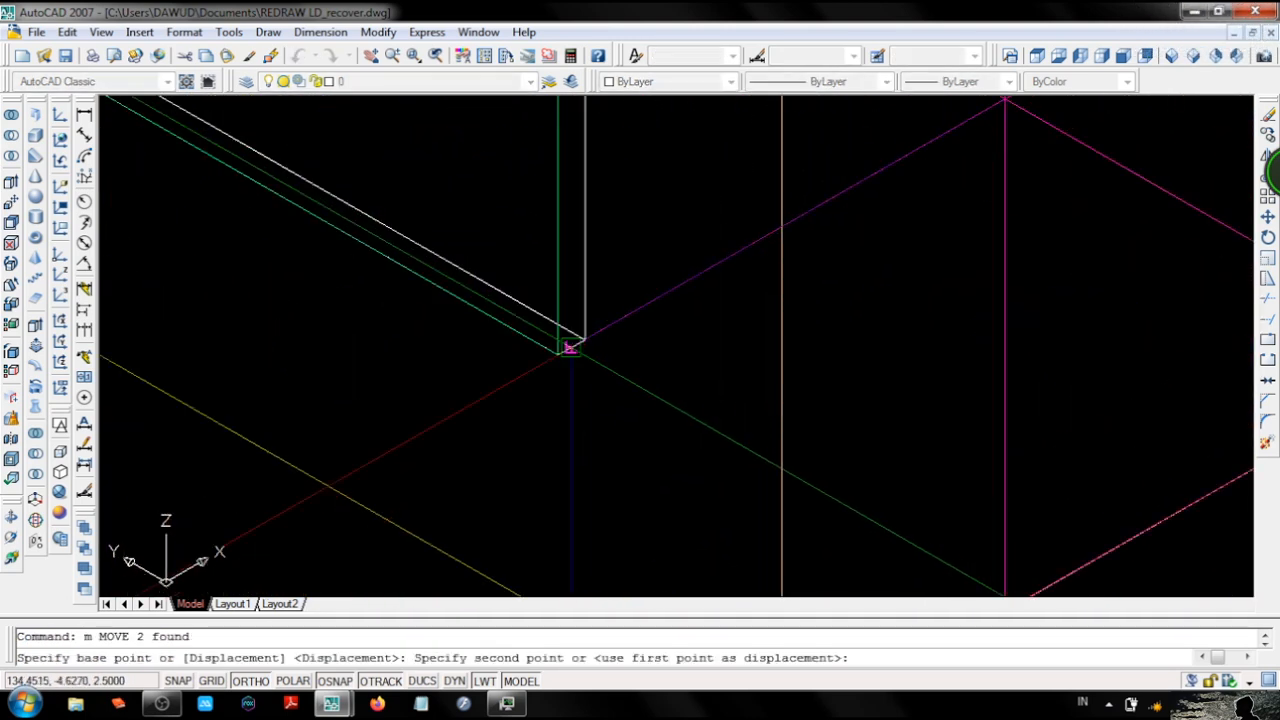
pyautogui.scroll(-6, 773, 231)
pyautogui.click(743, 337)
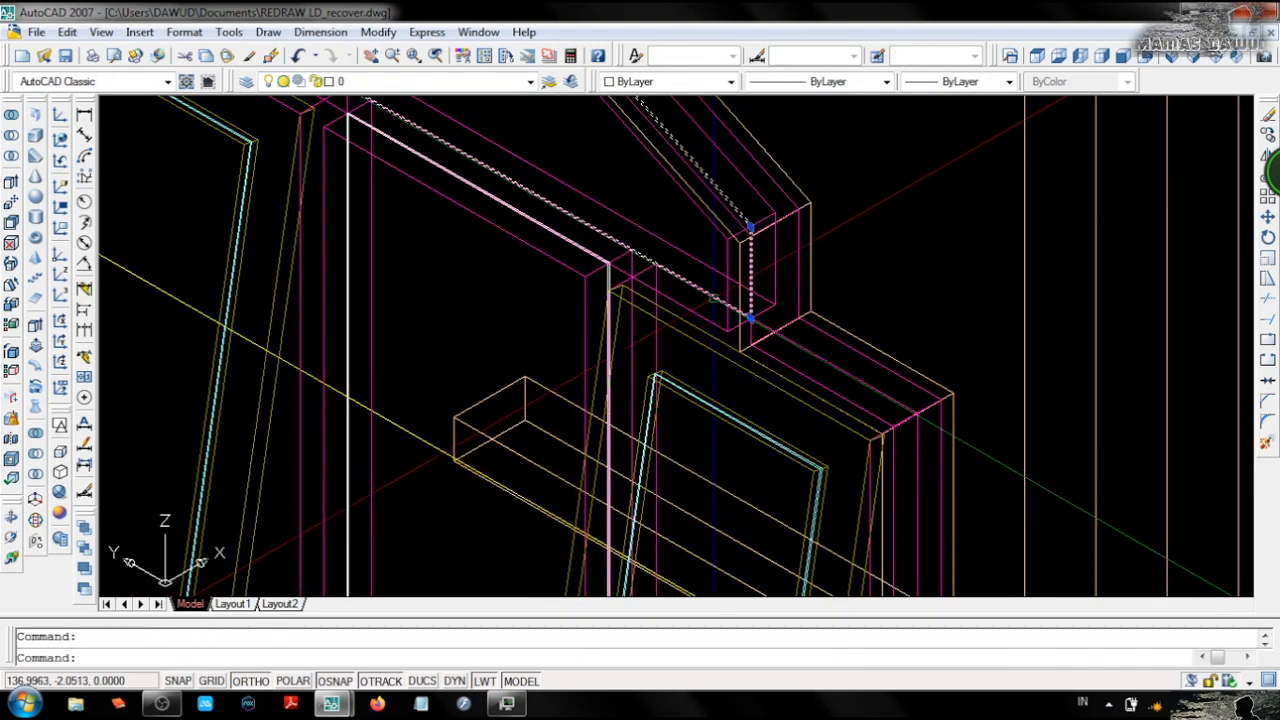
# Copy the upper and middle glass panes into the same side wall's other window, snapping to its frame.
pyautogui.write('co')
pyautogui.press('space')
pyautogui.moveTo(611, 274); pyautogui.dragTo(845, 500, button='middle')
pyautogui.click(689, 154)
pyautogui.scroll(-10, 950, 360)
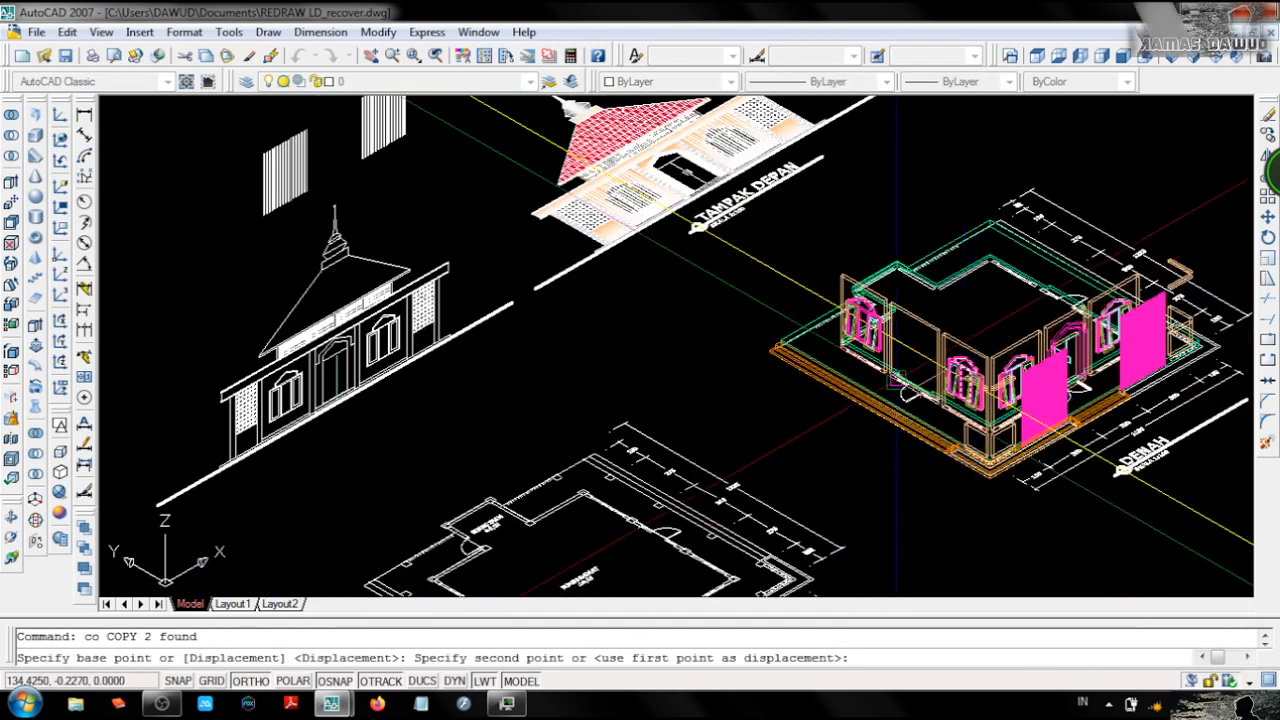
pyautogui.scroll(10, 846, 313)
pyautogui.click(846, 313)
pyautogui.scroll(-10, 846, 313)
pyautogui.scroll(4, 568, 303)
pyautogui.press('Escape')
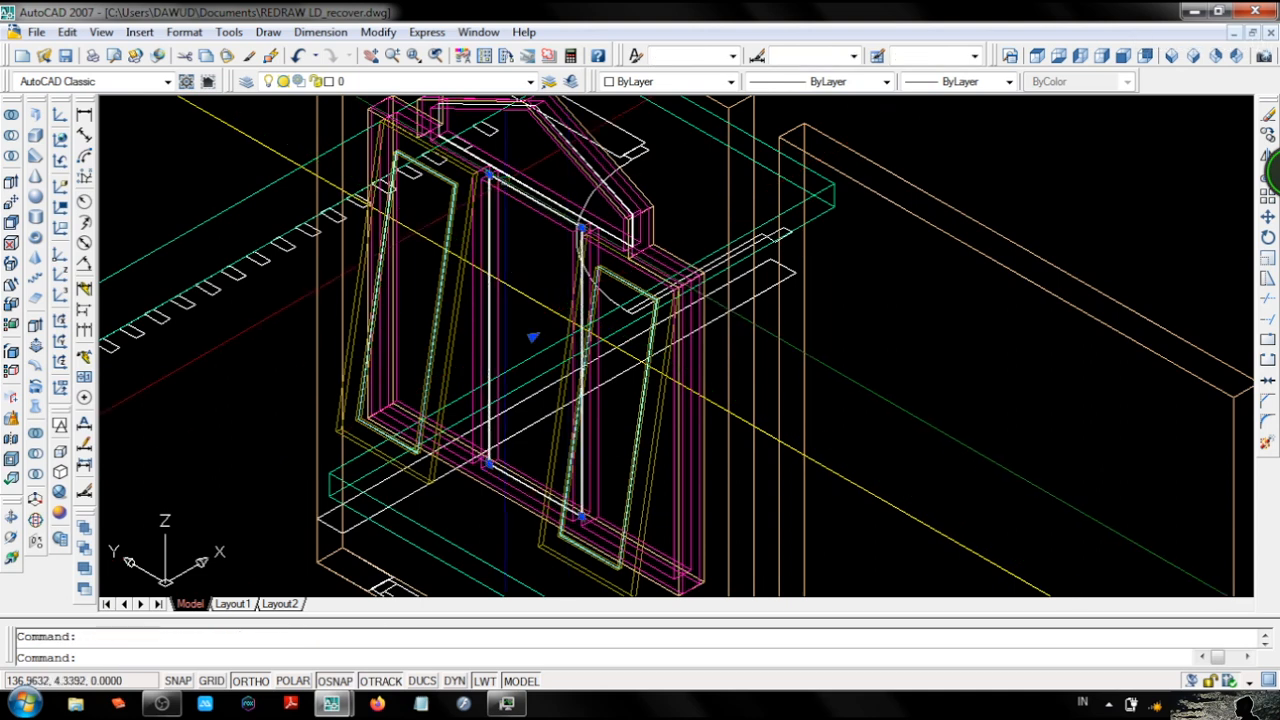
# Place the selected glass panes on the kaca layer and save the drawing.
pyautogui.scroll(-5, 568, 303)
pyautogui.scroll(6, 600, 330)
pyautogui.click(400, 81)
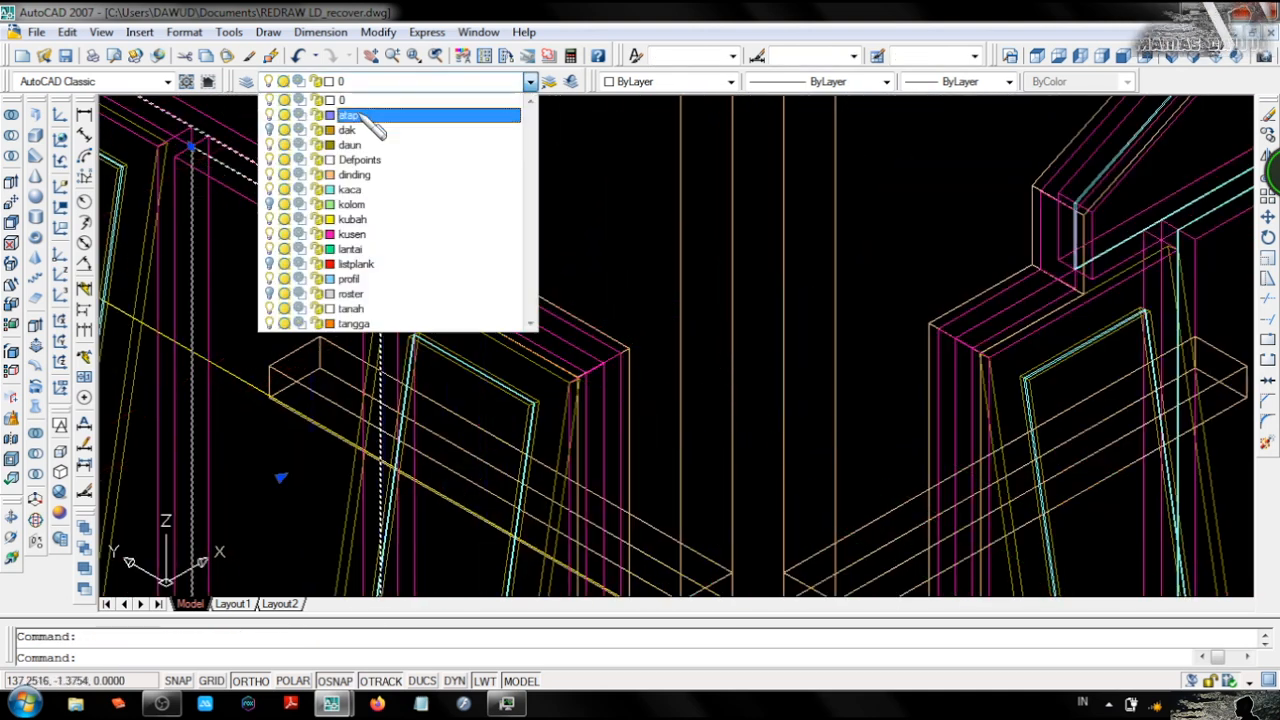
pyautogui.scroll(-3, 600, 330)
pyautogui.scroll(4, 600, 330)
pyautogui.hotkey('ctrl', 's')
# Shade the model in the Conceptual visual style to examine the glazed windows, and return to 2D wireframe.
pyautogui.click(60, 512)
pyautogui.scroll(-5, 631, 286)
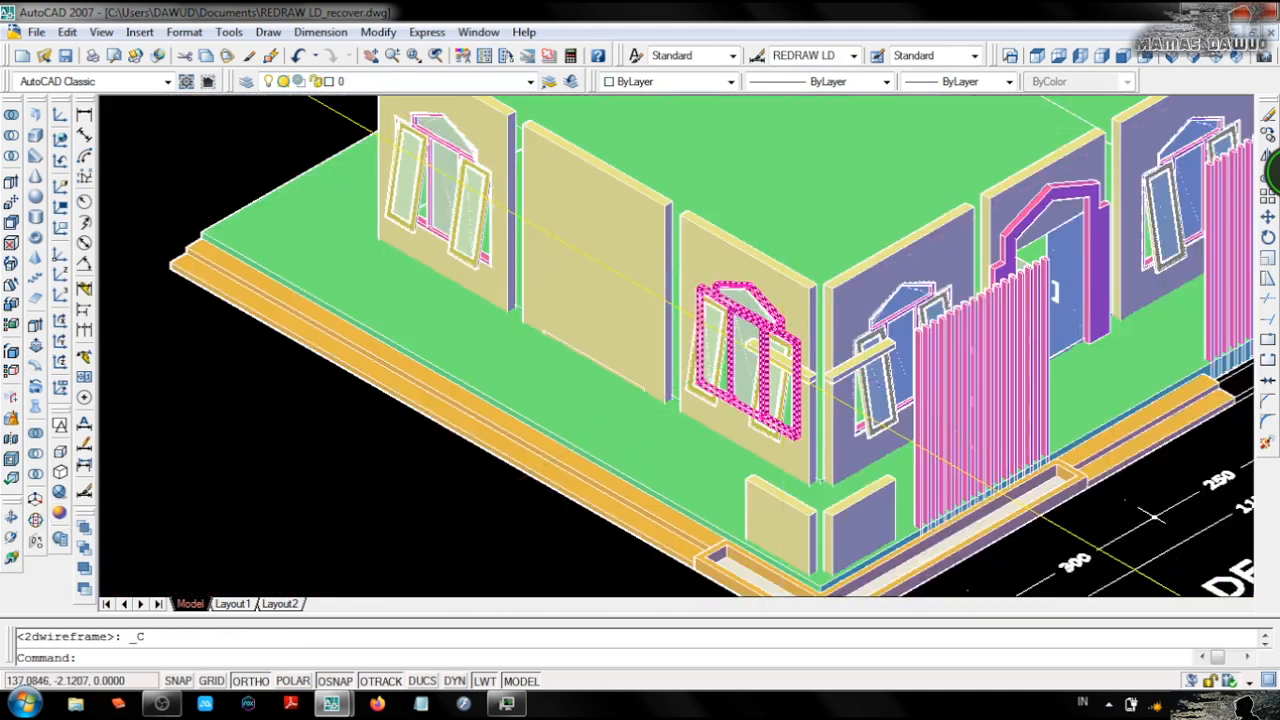
pyautogui.scroll(4, 631, 286)
pyautogui.scroll(-4, 631, 286)
pyautogui.scroll(3, 631, 286)
pyautogui.click(60, 432)
# Trace the outer outline of the door and window frame on the left side elevation with a closed 3D polyline.
pyautogui.scroll(-5, 664, 333)
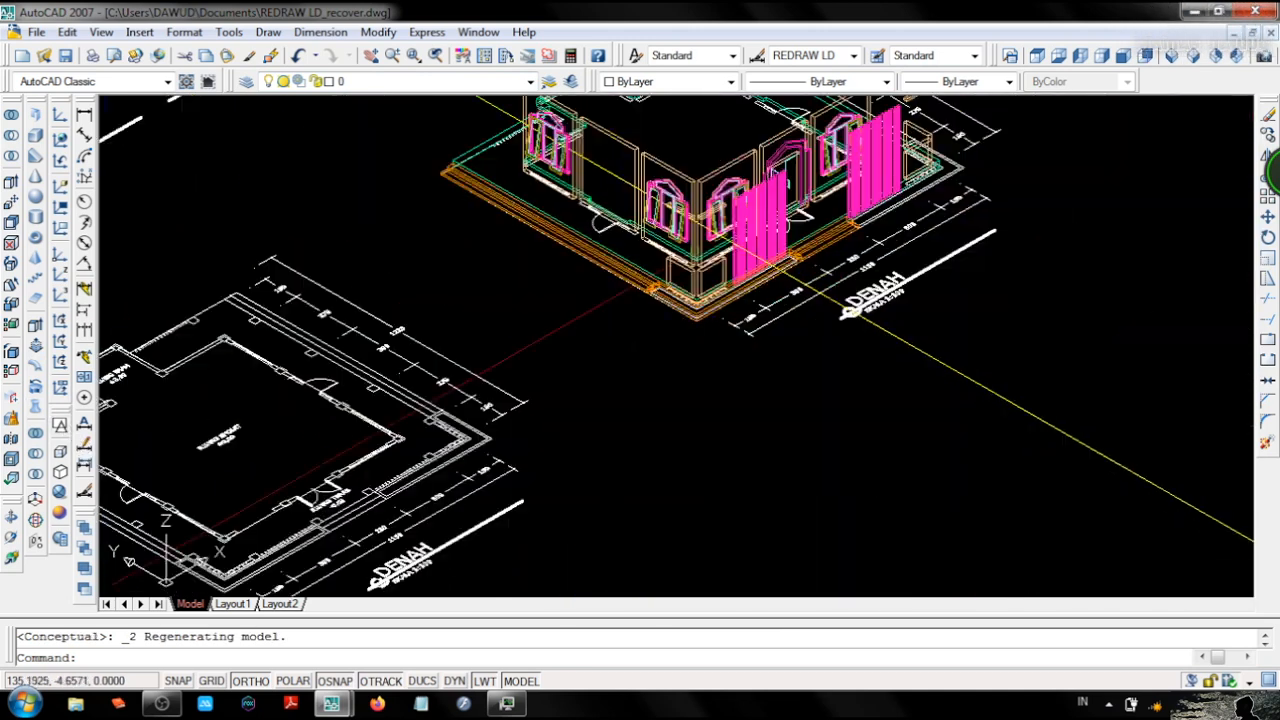
pyautogui.scroll(7, 664, 333)
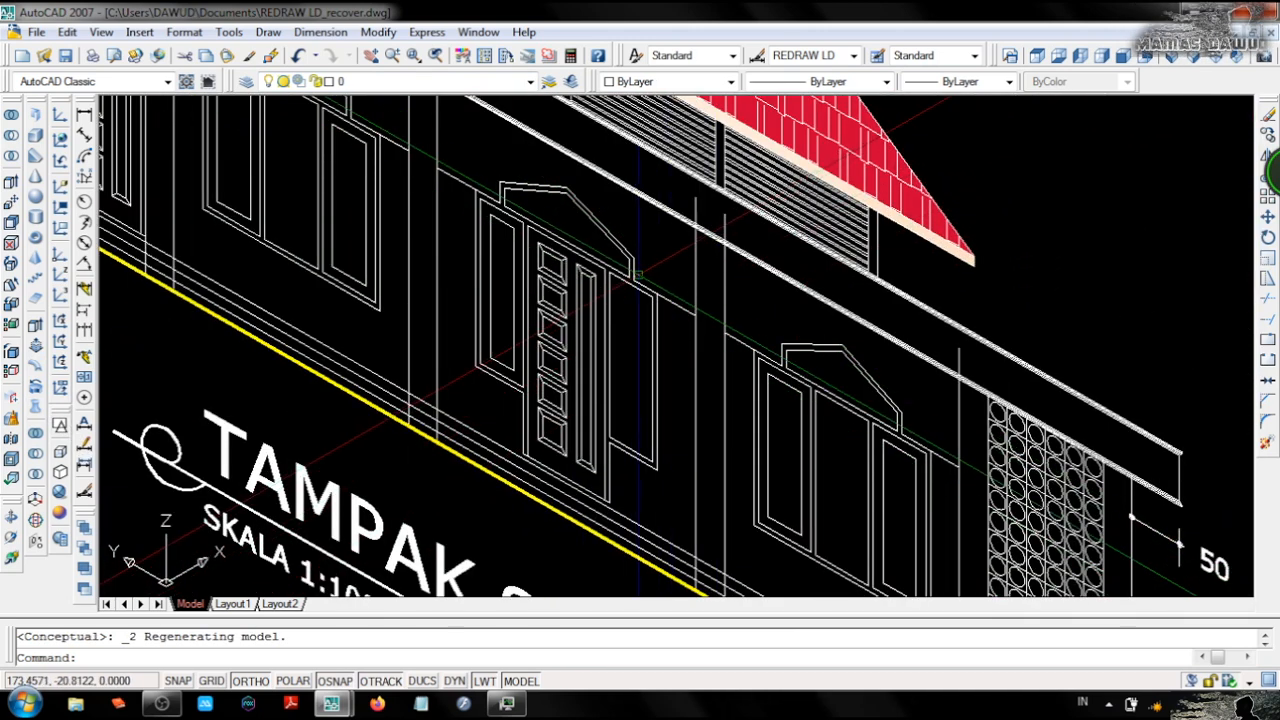
pyautogui.rightClick(614, 160)
pyautogui.click(928, 200)
pyautogui.scroll(4, 630, 260)
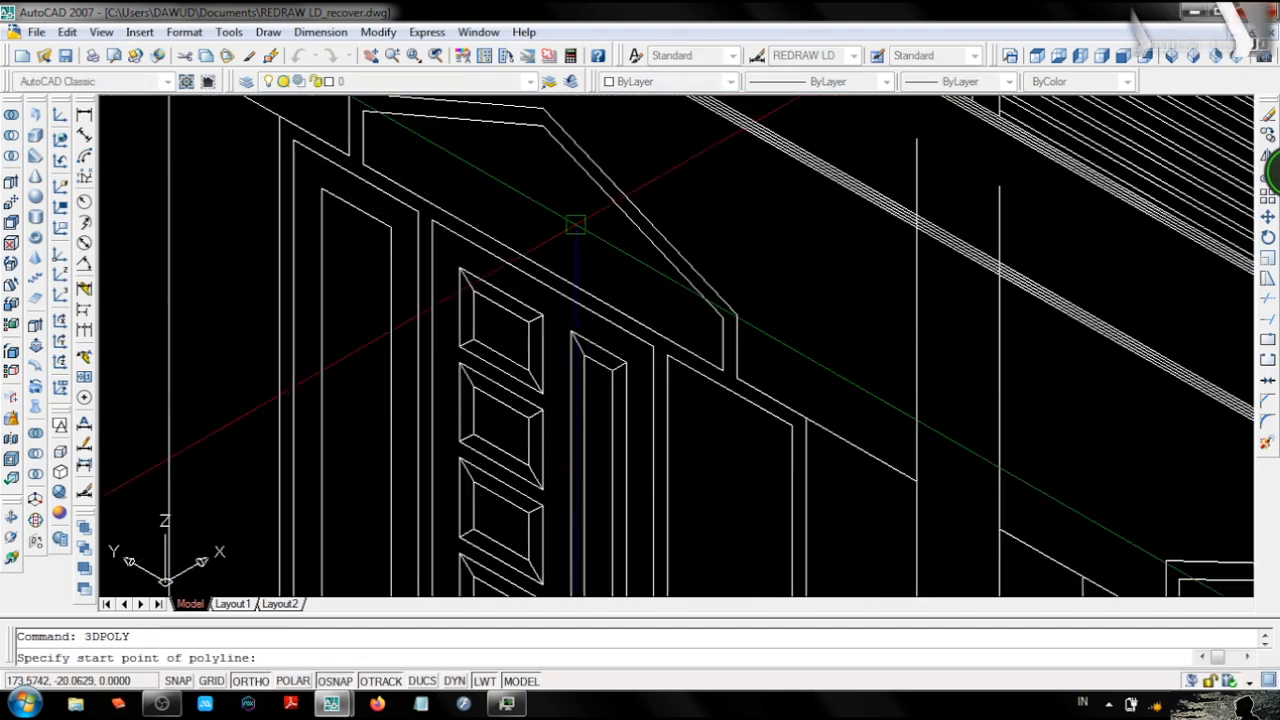
pyautogui.click(606, 188)
pyautogui.scroll(-3, 868, 500)
pyautogui.scroll(3, 785, 562)
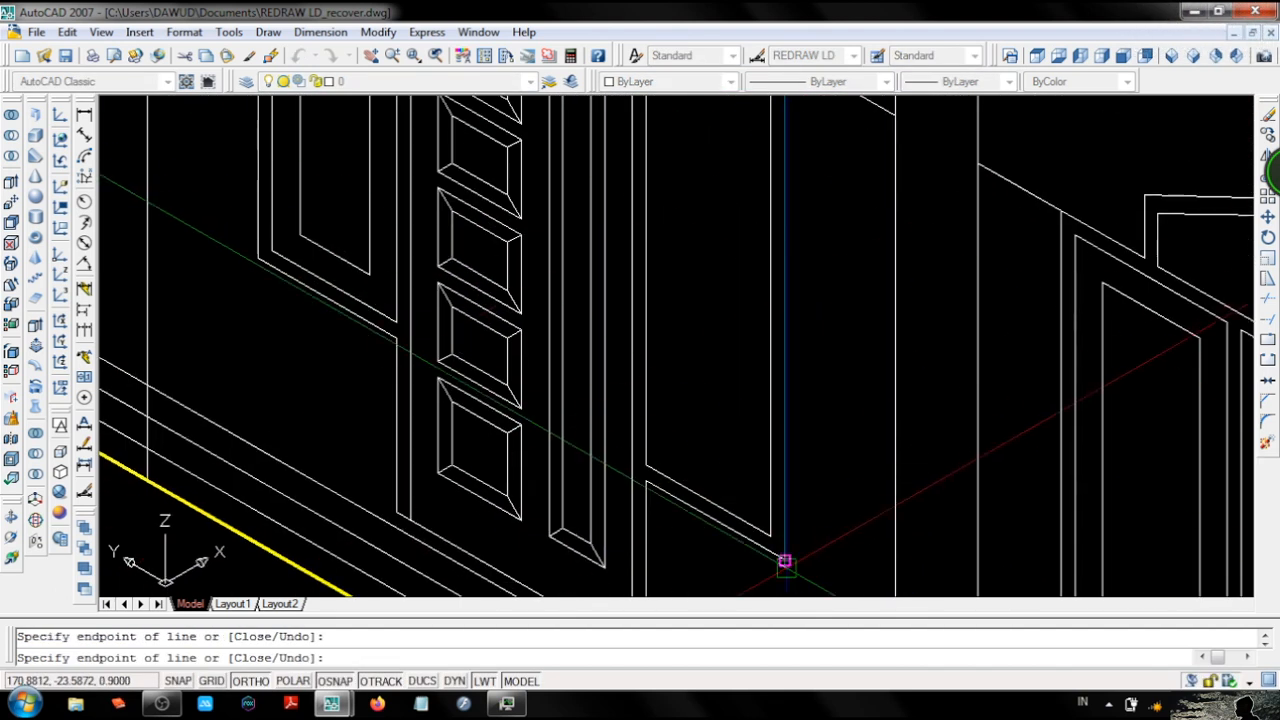
pyautogui.moveTo(646, 522); pyautogui.dragTo(628, 222, button='middle')
pyautogui.moveTo(405, 180); pyautogui.dragTo(608, 455, button='middle')
pyautogui.moveTo(549, 231); pyautogui.dragTo(624, 520, button='middle')
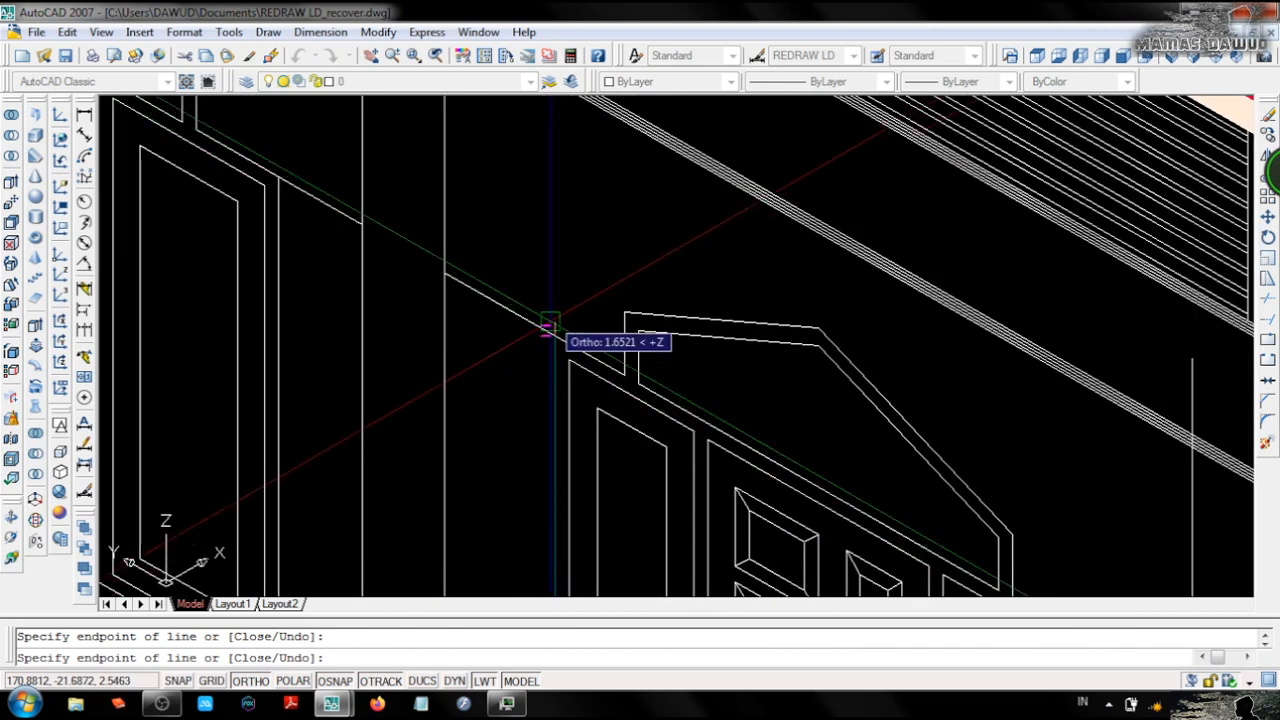
pyautogui.write('c')
pyautogui.press('Return')
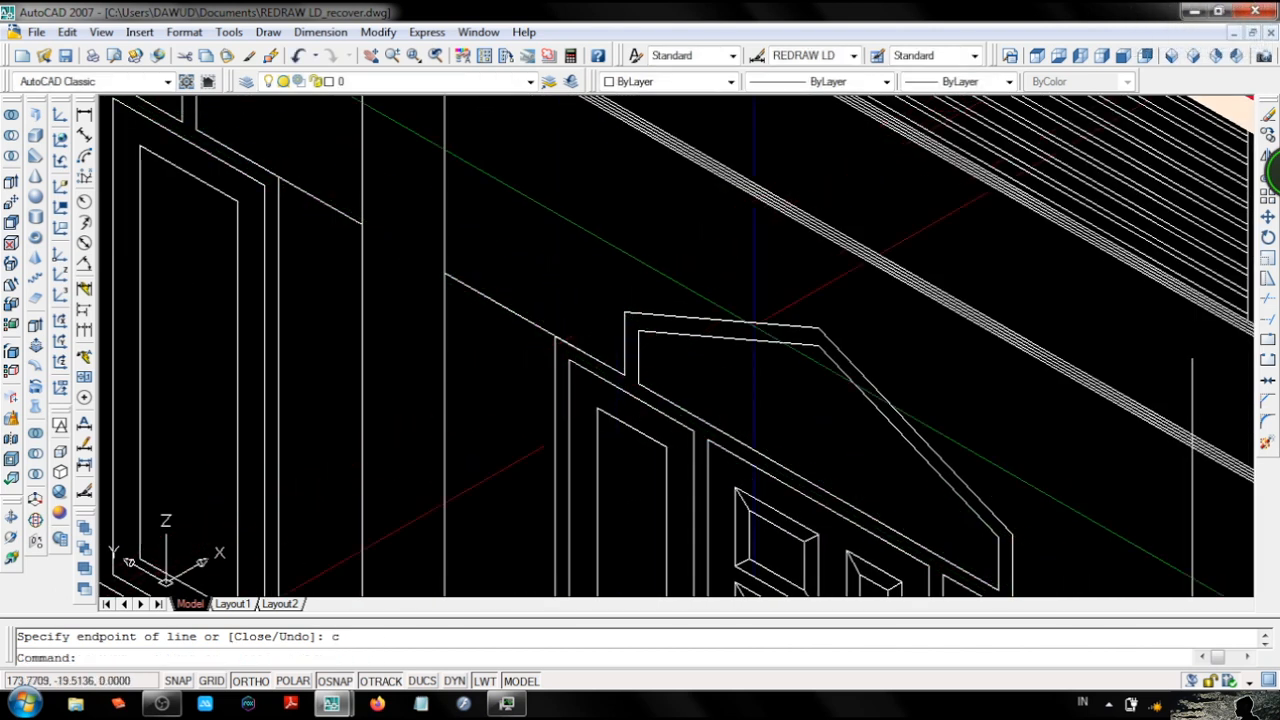
# Try to offset the traced outline of the door and window frame by .05.
pyautogui.click(757, 323)
pyautogui.scroll(-6, 700, 255)
pyautogui.scroll(3, 757, 303)
pyautogui.moveTo(747, 306); pyautogui.dragTo(720, 190, button='middle')
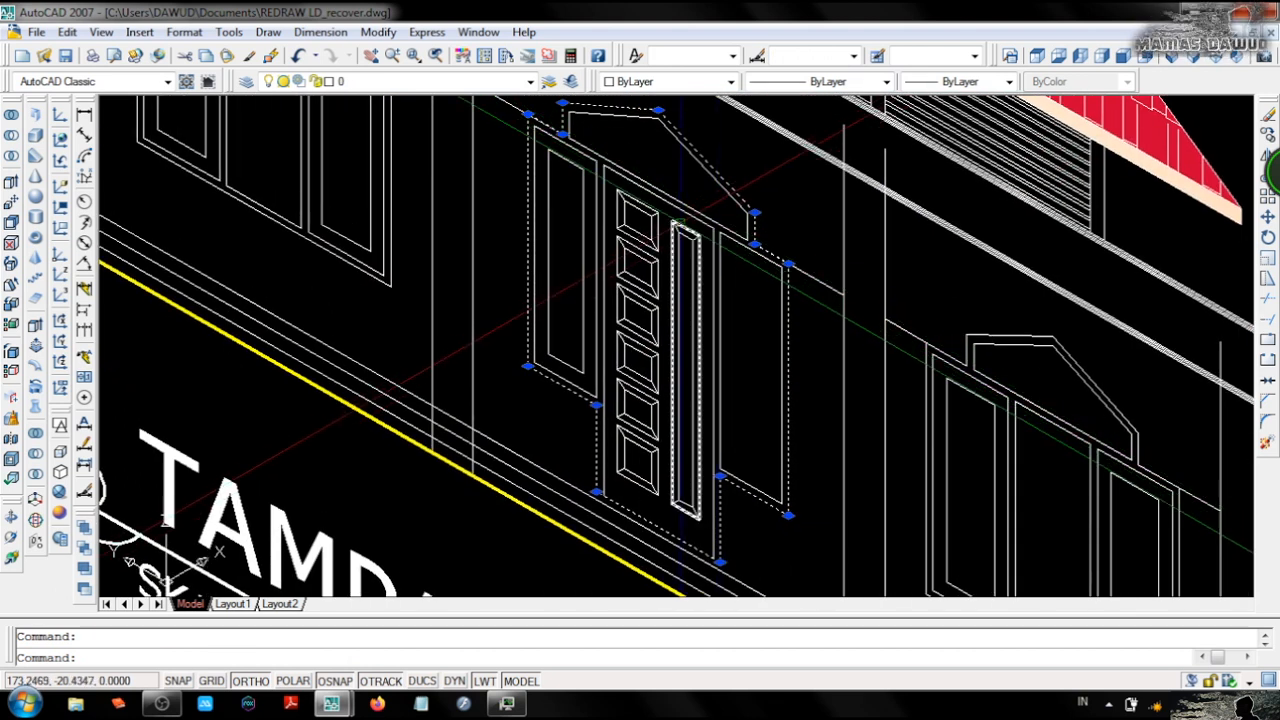
pyautogui.write('o')
pyautogui.press('Return')
pyautogui.write('.05')
pyautogui.press('Return')
pyautogui.scroll(3, 740, 184)
pyautogui.click(762, 234)
pyautogui.press('Escape')
pyautogui.press('Escape')
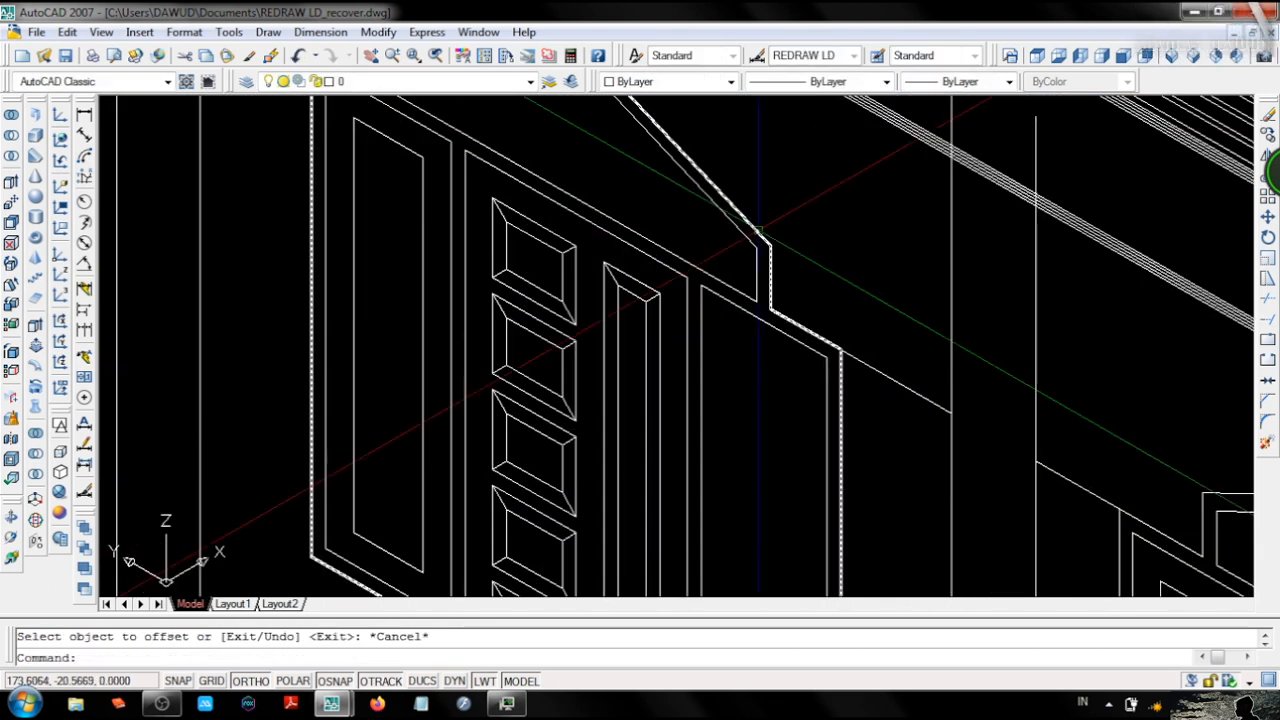
pyautogui.click(765, 238)
pyautogui.moveTo(765, 238); pyautogui.dragTo(794, 105, button='middle')
pyautogui.moveTo(747, 417); pyautogui.dragTo(716, 190, button='middle')
pyautogui.write('o')
pyautogui.press('Return')
pyautogui.write('.0')
pyautogui.press('Escape')
pyautogui.press('Escape')
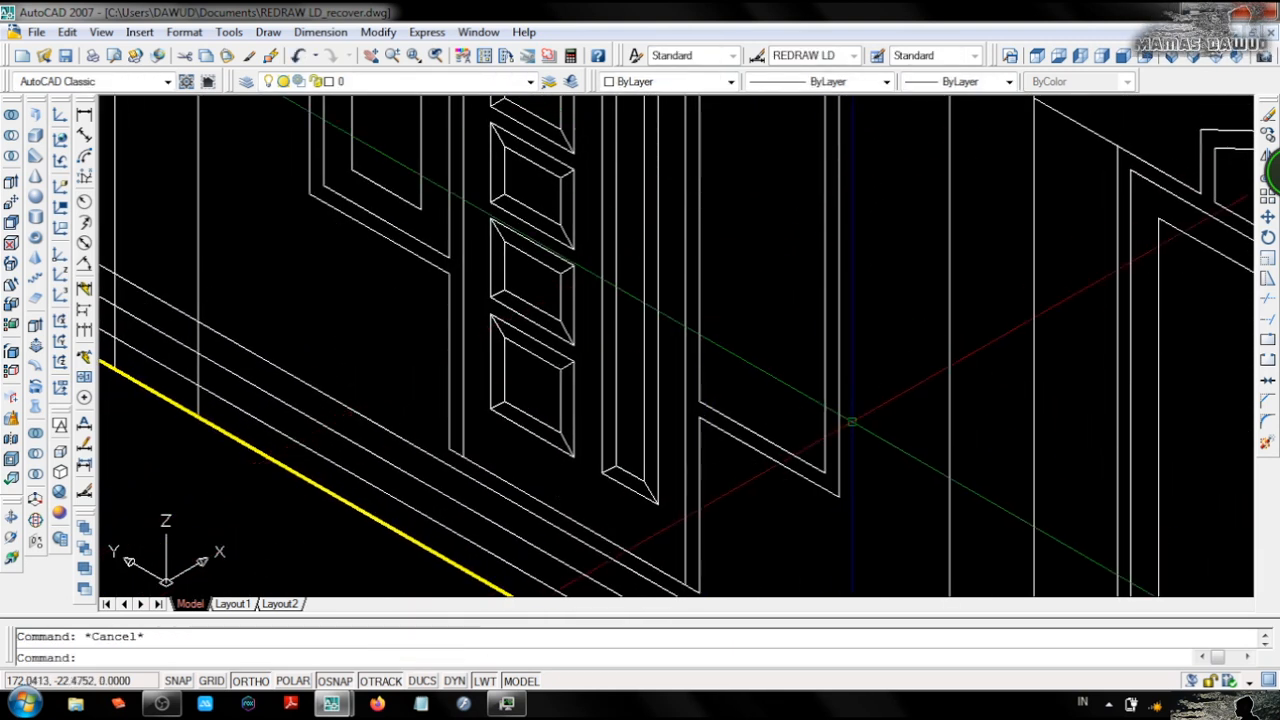
# Extrude the traced door and window frame outline by .15.
pyautogui.click(838, 446)
pyautogui.moveTo(762, 480); pyautogui.dragTo(783, 551, button='middle')
pyautogui.scroll(-5, 783, 551)
pyautogui.scroll(6, 673, 314)
pyautogui.moveTo(673, 314); pyautogui.dragTo(388, 211, button='middle')
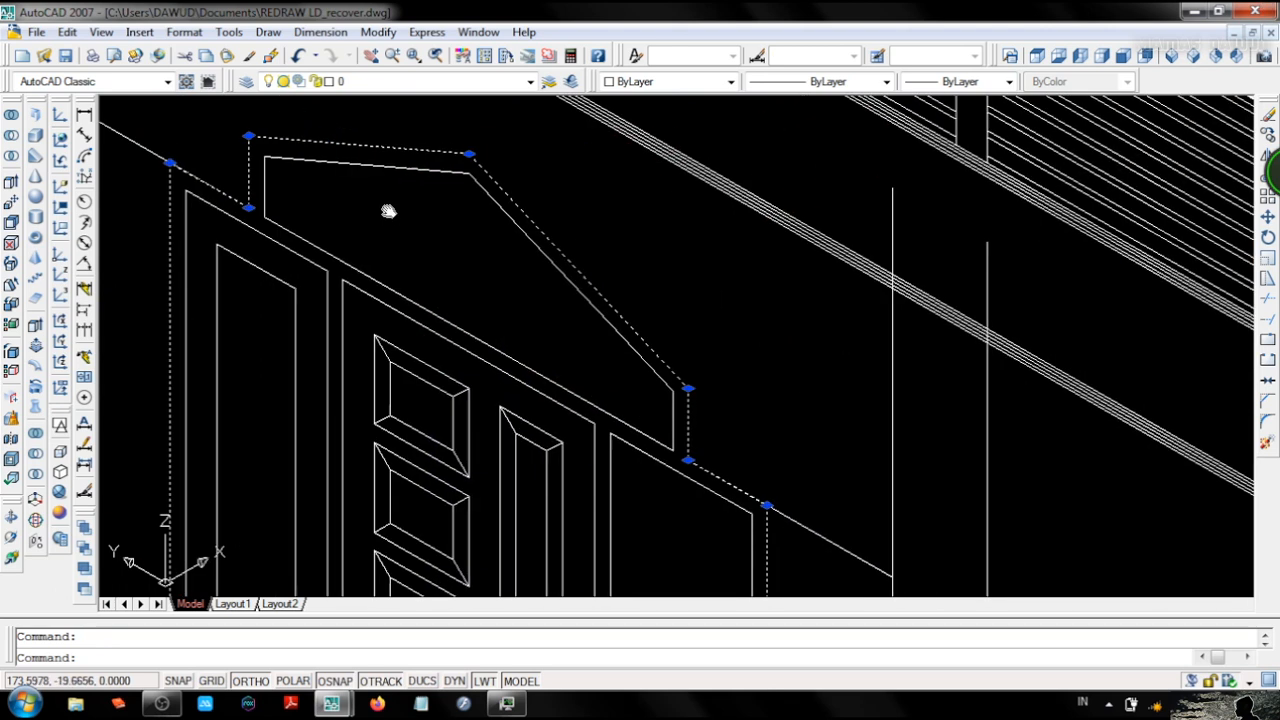
pyautogui.scroll(-4, 388, 211)
pyautogui.scroll(4, 630, 273)
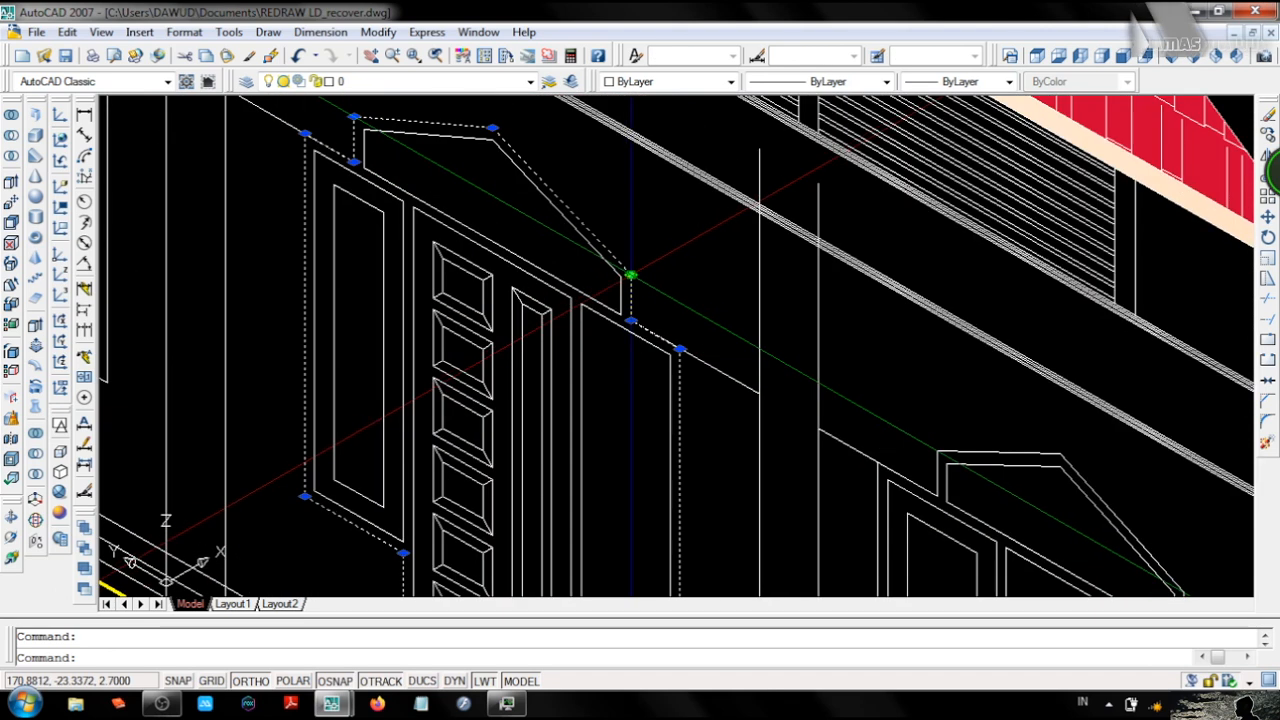
pyautogui.write('ex')
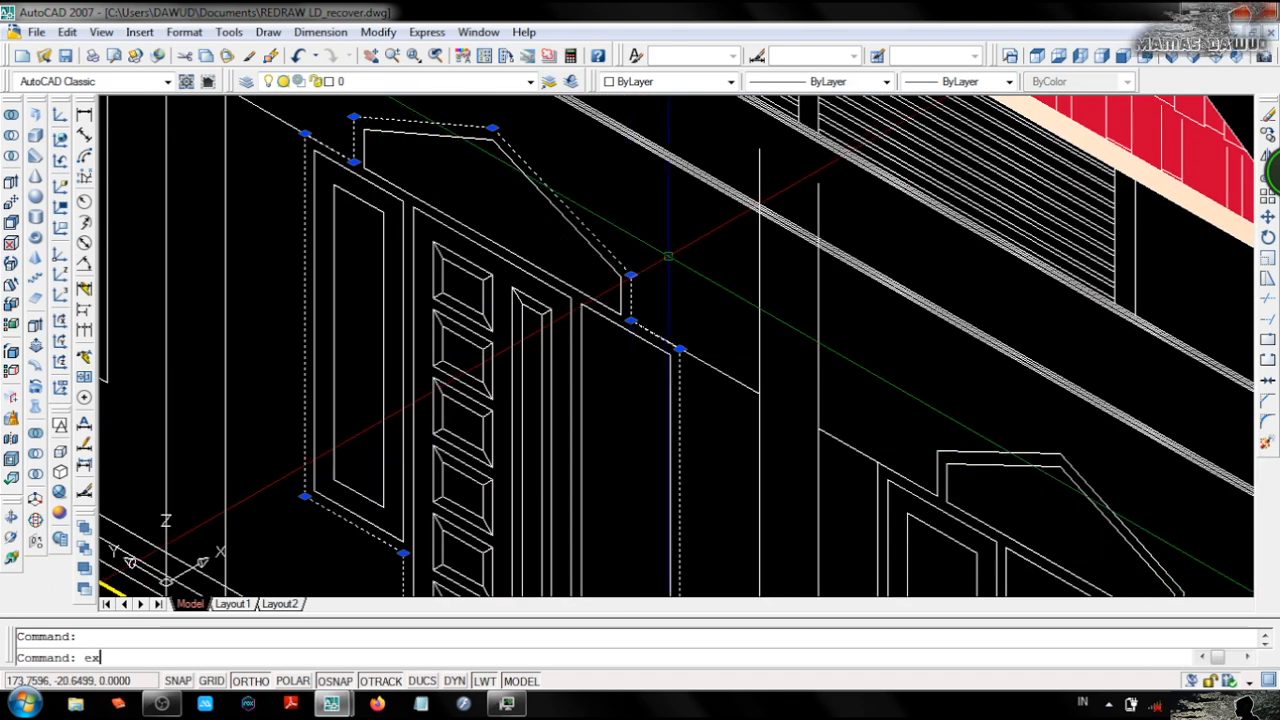
pyautogui.write('t')
pyautogui.press('Return')
pyautogui.write('.15')
pyautogui.press('Return')
# Move the extruded door and window block from the elevation into the plain middle panel of the model's side wall.
pyautogui.click(653, 273)
pyautogui.moveTo(653, 273); pyautogui.dragTo(473, 305, button='middle')
pyautogui.scroll(-2, 473, 305)
pyautogui.moveTo(602, 390); pyautogui.dragTo(598, 370, button='middle')
pyautogui.write('m')
pyautogui.press('Return')
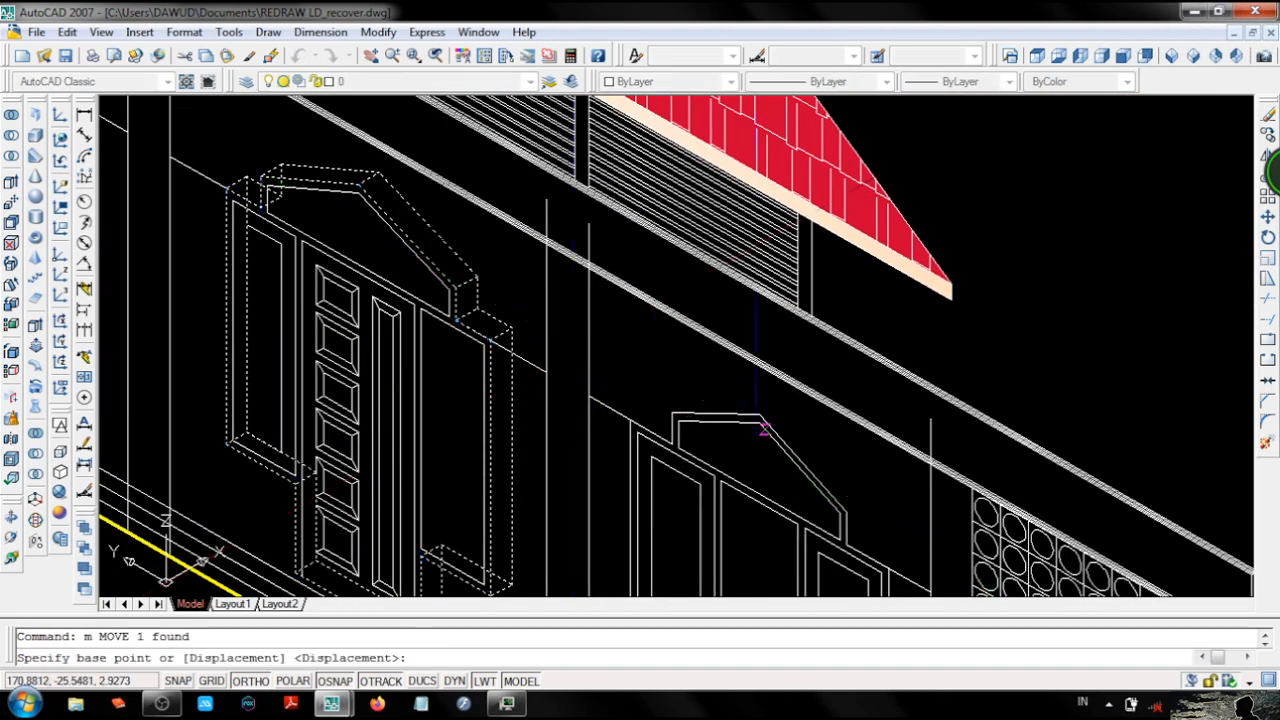
pyautogui.click(759, 424)
pyautogui.scroll(-8, 759, 424)
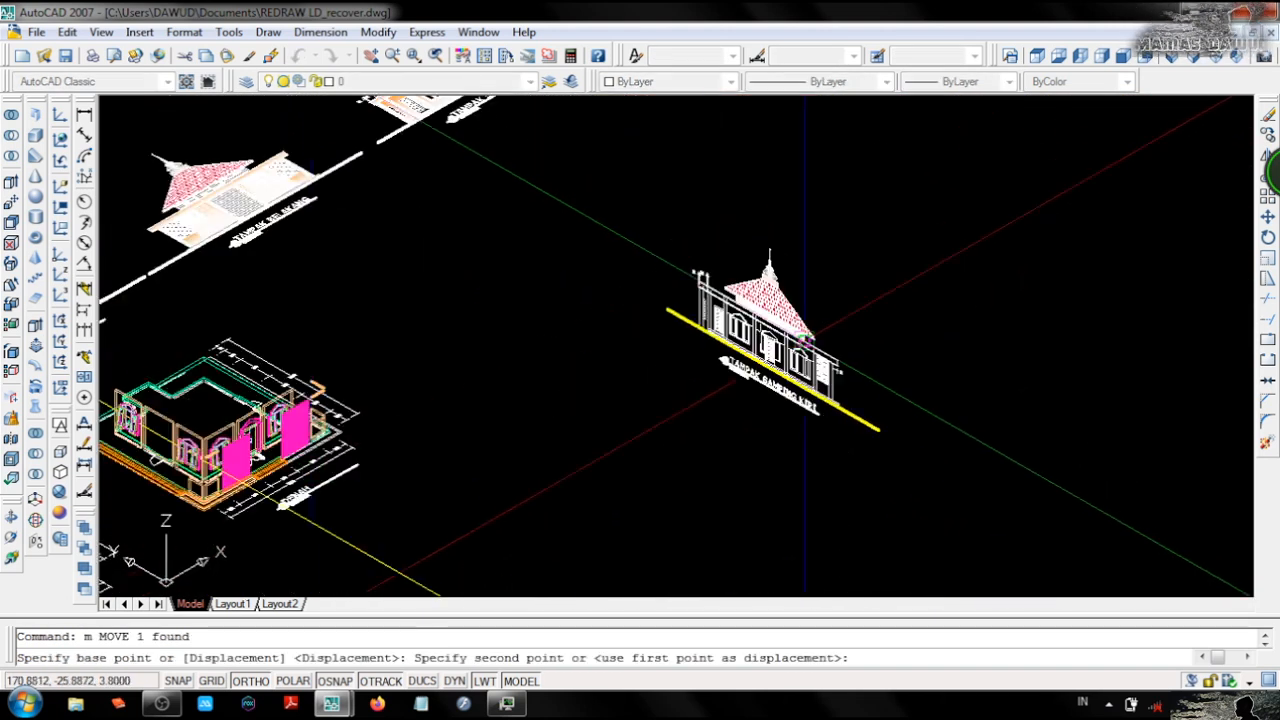
pyautogui.scroll(10, 220, 290)
pyautogui.click(737, 354)
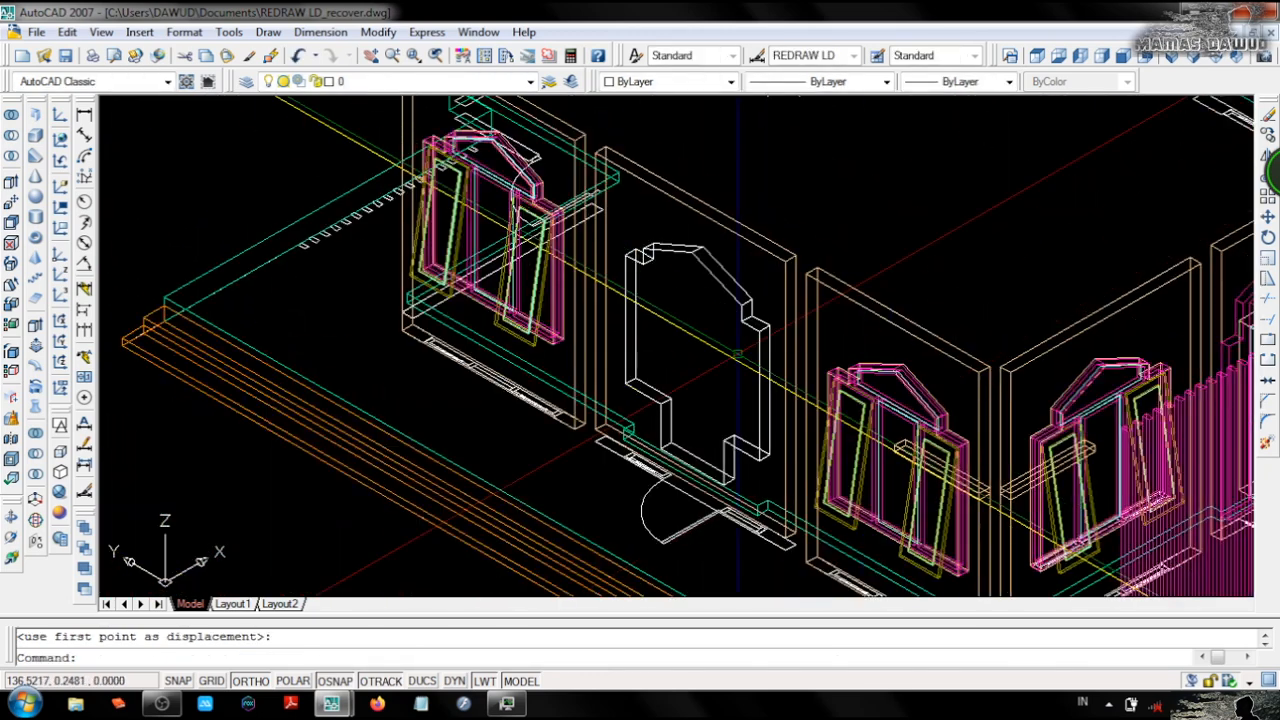
pyautogui.click(57, 510)
pyautogui.click(60, 426)
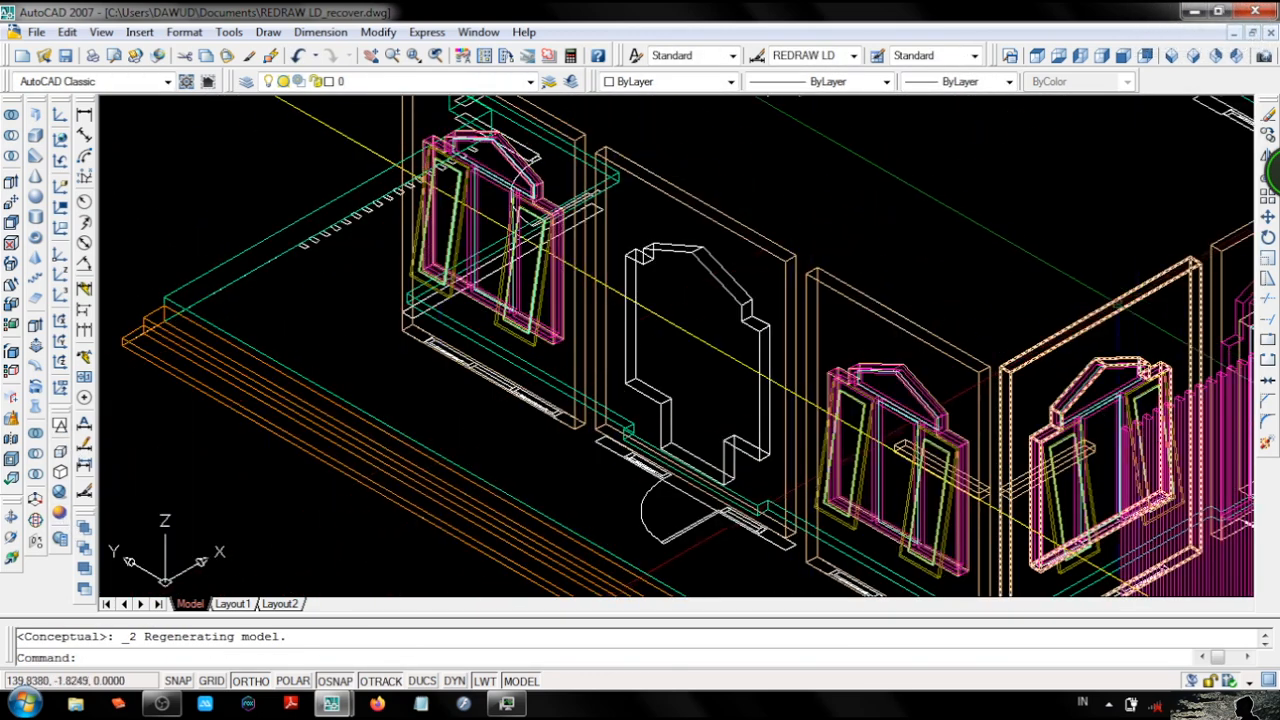
pyautogui.scroll(-5, 687, 283)
pyautogui.scroll(8, 687, 283)
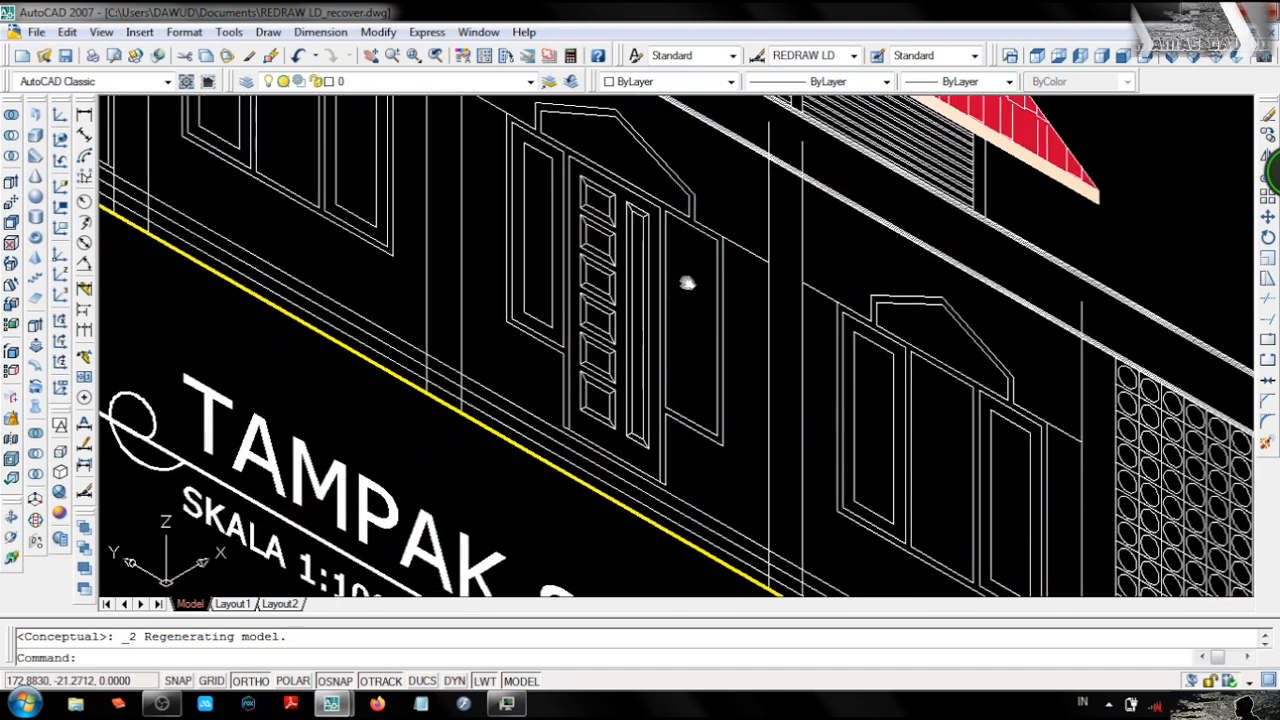
pyautogui.moveTo(687, 283); pyautogui.dragTo(697, 302, button='middle')
pyautogui.scroll(2, 686, 467)
pyautogui.moveTo(687, 468)
pyautogui.mouseDown(button='middle')
pyautogui.moveTo(717, 538)
pyautogui.moveTo(735, 524)
pyautogui.mouseUp(button='middle')
pyautogui.click(60, 273)
pyautogui.click(138, 508)
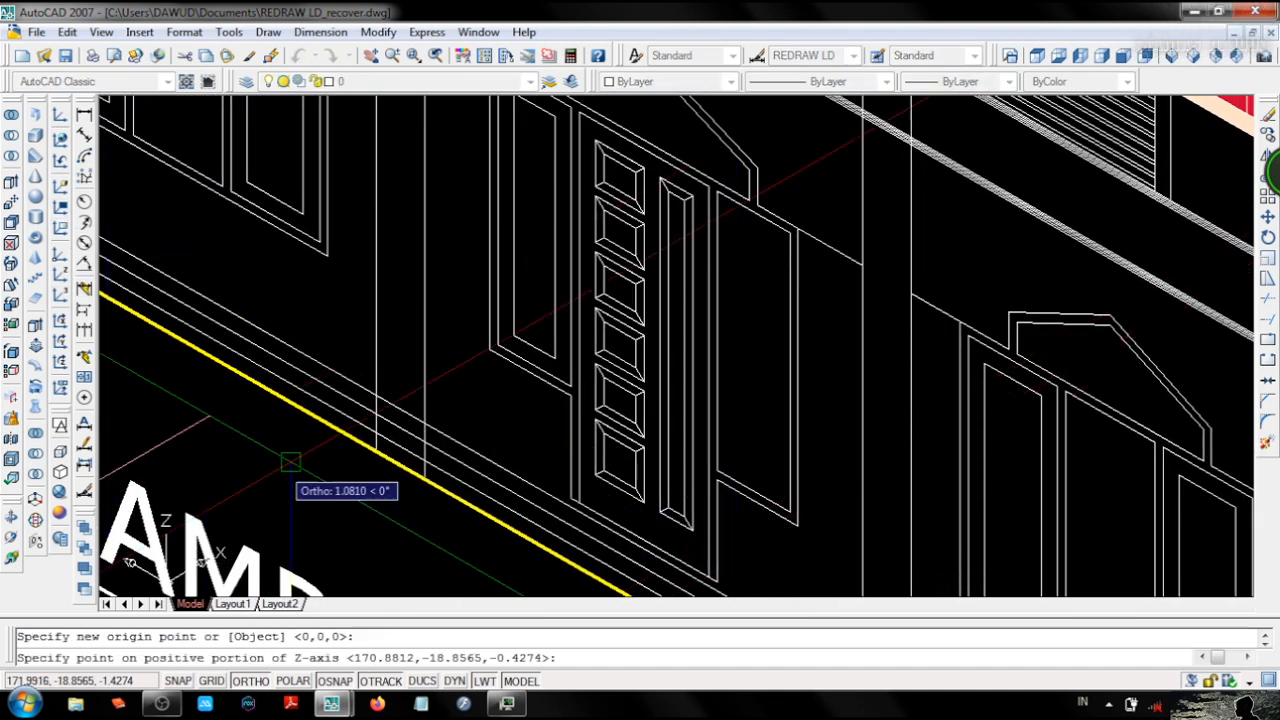
pyautogui.press('Escape')
pyautogui.press('space')
pyautogui.click(317, 523)
pyautogui.press('Escape')
# Set a new UCS by Z-axis vector so that its XY plane lies parallel to the left side elevation.
pyautogui.click(60, 273)
pyautogui.click(138, 510)
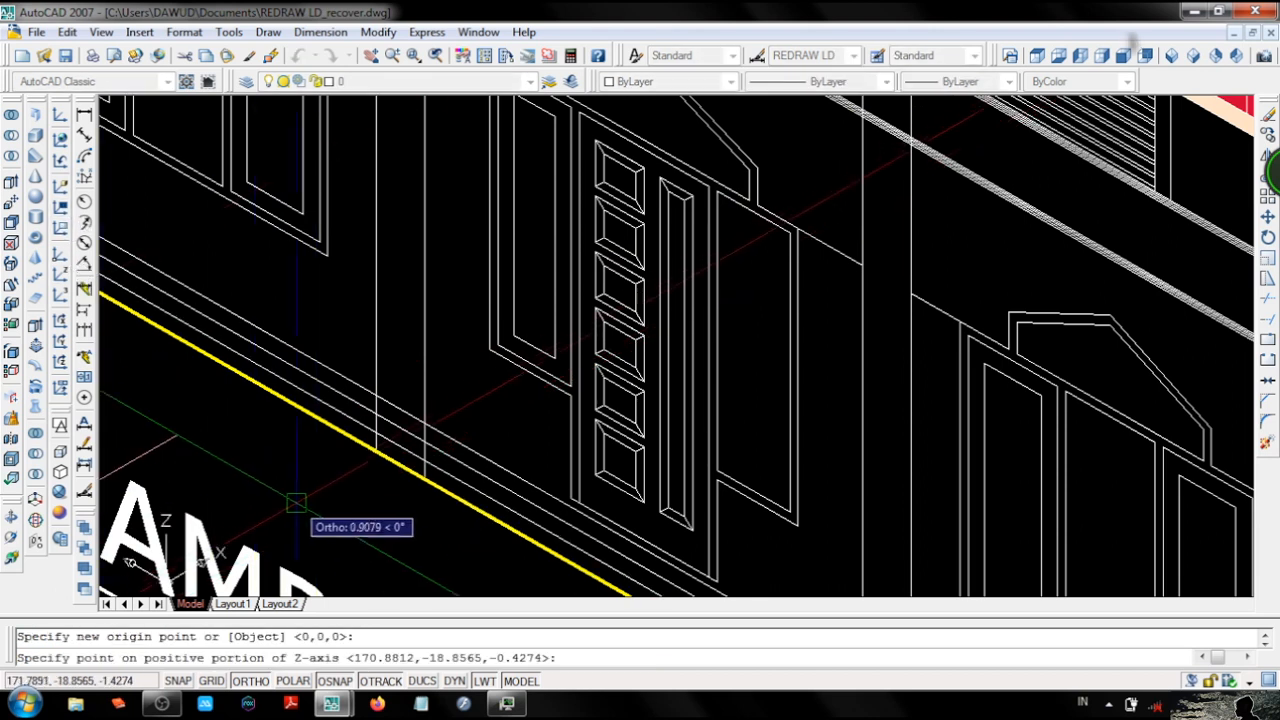
pyautogui.scroll(-9, 430, 455)
pyautogui.scroll(9, 380, 458)
pyautogui.click(460, 386)
pyautogui.scroll(2, 800, 365)
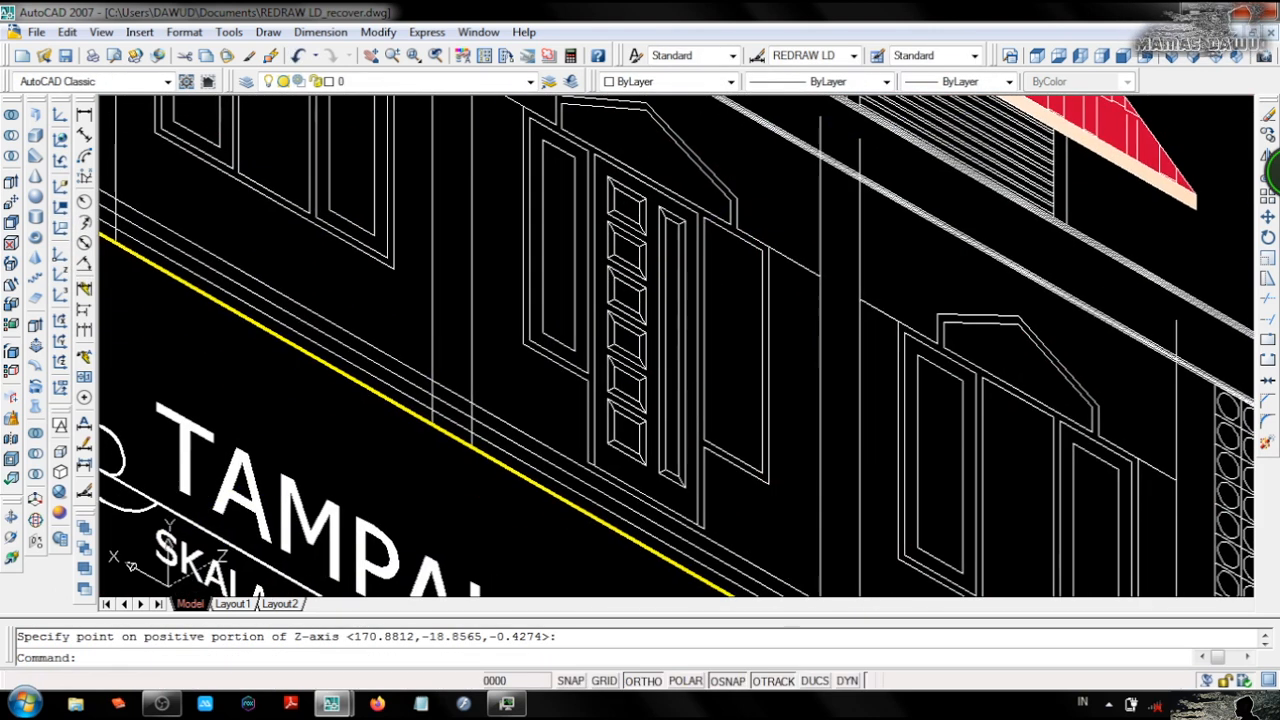
# Draw rectangles over the door frame's members on the left side elevation, starting with the jamb beside the narrow door panel.
pyautogui.write('rec')
pyautogui.press('space')
pyautogui.click(704, 529)
pyautogui.scroll(8, 697, 190)
pyautogui.click(719, 296)
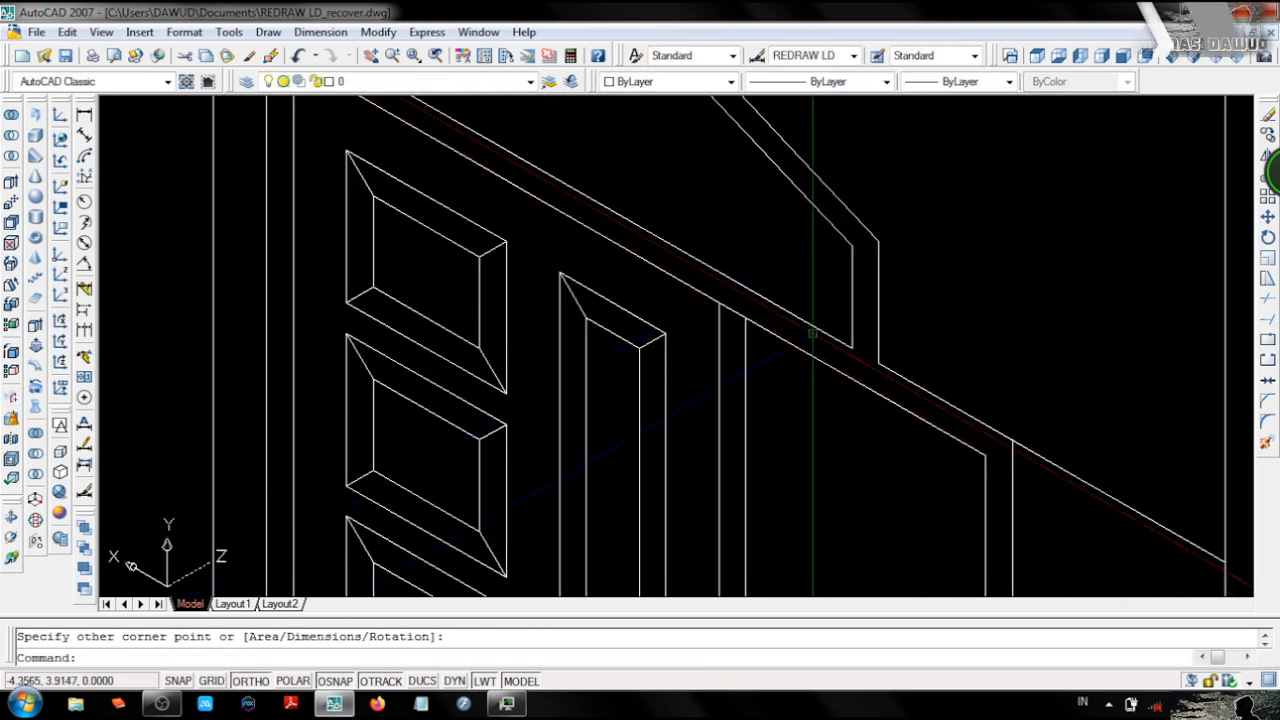
pyautogui.scroll(-5, 825, 348)
pyautogui.press('space')
pyautogui.click(626, 237)
pyautogui.scroll(-5, 626, 240)
pyautogui.scroll(5, 560, 410)
pyautogui.scroll(2, 766, 476)
pyautogui.click(715, 451)
pyautogui.scroll(-5, 586, 514)
pyautogui.scroll(4, 797, 465)
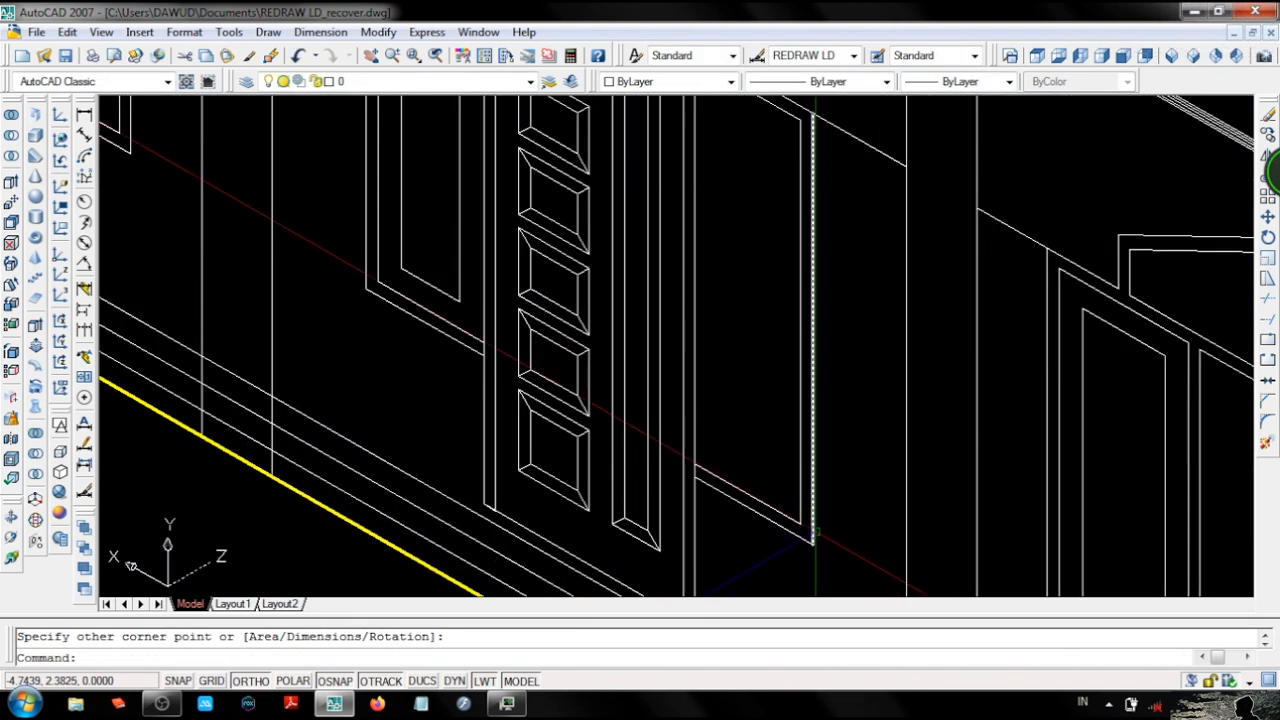
# Draw a rectangle over the outer stile of the open side bay and another over the next frame member.
pyautogui.press('space')
pyautogui.click(812, 543)
pyautogui.scroll(-5, 812, 538)
pyautogui.scroll(5, 785, 240)
pyautogui.click(860, 430)
pyautogui.moveTo(403, 578); pyautogui.dragTo(583, 472, button='middle')
pyautogui.press('space')
pyautogui.click(606, 166)
pyautogui.click(583, 472)
pyautogui.moveTo(584, 182); pyautogui.dragTo(606, 383, button='middle')
# Draw a rectangle over the outer stile of the panelled side window, between the head rail and the frame's lower corner.
pyautogui.press('space')
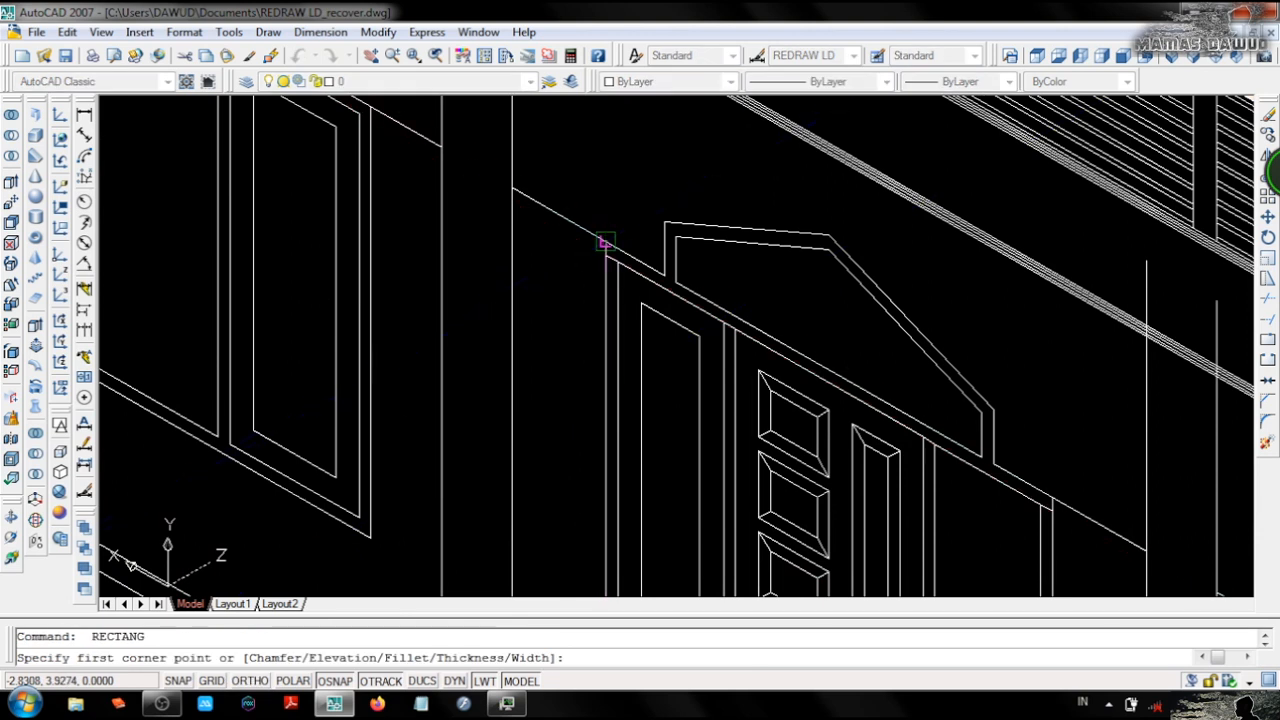
pyautogui.click(606, 256)
pyautogui.scroll(-5, 606, 256)
pyautogui.scroll(7, 690, 310)
pyautogui.click(680, 343)
pyautogui.scroll(-5, 680, 343)
pyautogui.moveTo(530, 334); pyautogui.dragTo(842, 357, button='middle')
pyautogui.scroll(-5, 842, 357)
pyautogui.scroll(6, 744, 455)
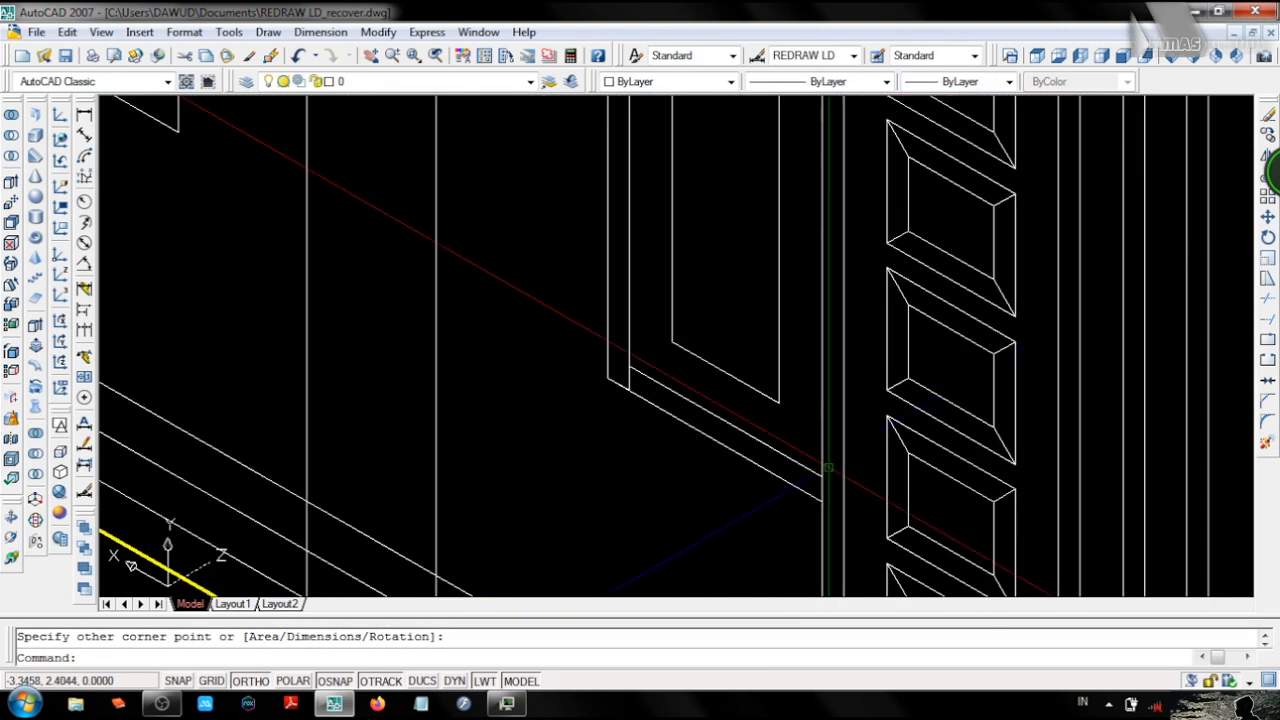
# Draw a rectangle over the bottom rail of each side bay of the door frame on the left side elevation.
pyautogui.press('space')
pyautogui.click(822, 471)
pyautogui.click(629, 392)
pyautogui.scroll(-6, 629, 392)
pyautogui.scroll(5, 805, 482)
pyautogui.press('space')
pyautogui.click(682, 435)
pyautogui.click(545, 375)
pyautogui.scroll(-5, 789, 523)
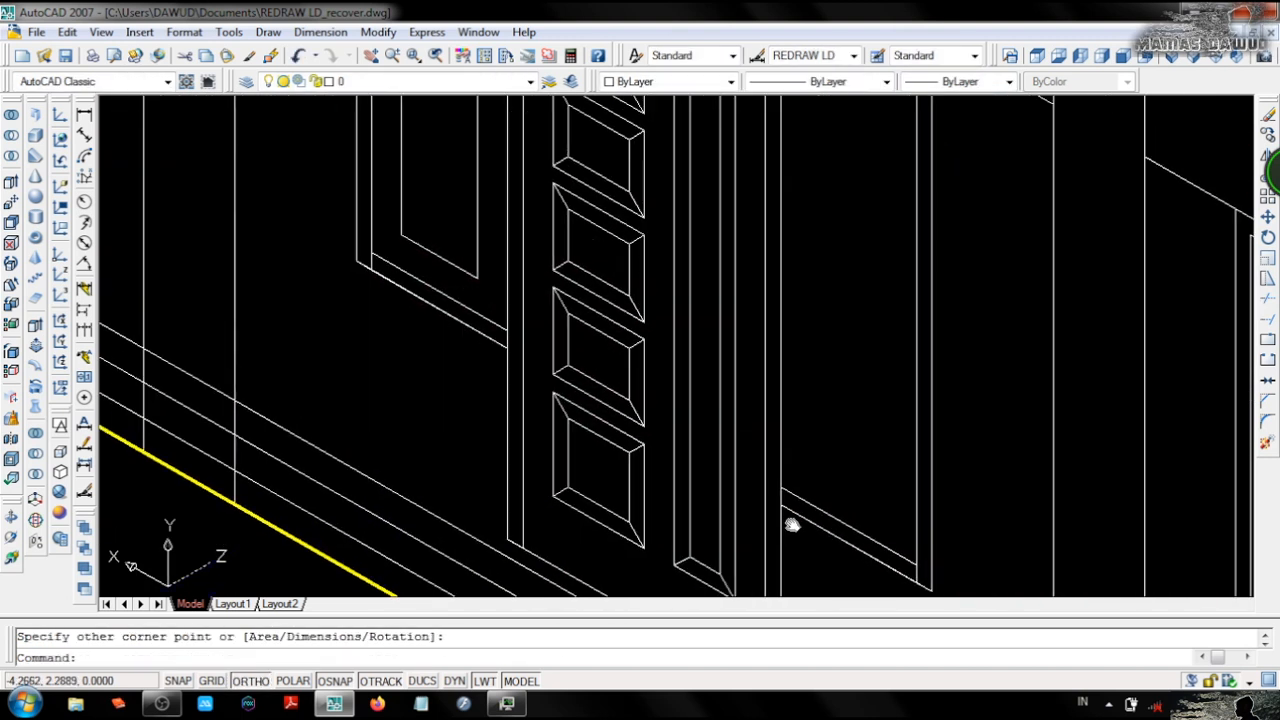
# Trace the gable-shaped frame above the door with a closed polyline following its outer and inner outlines.
pyautogui.scroll(7, 924, 465)
pyautogui.write('pl')
pyautogui.press('space')
pyautogui.click(924, 465)
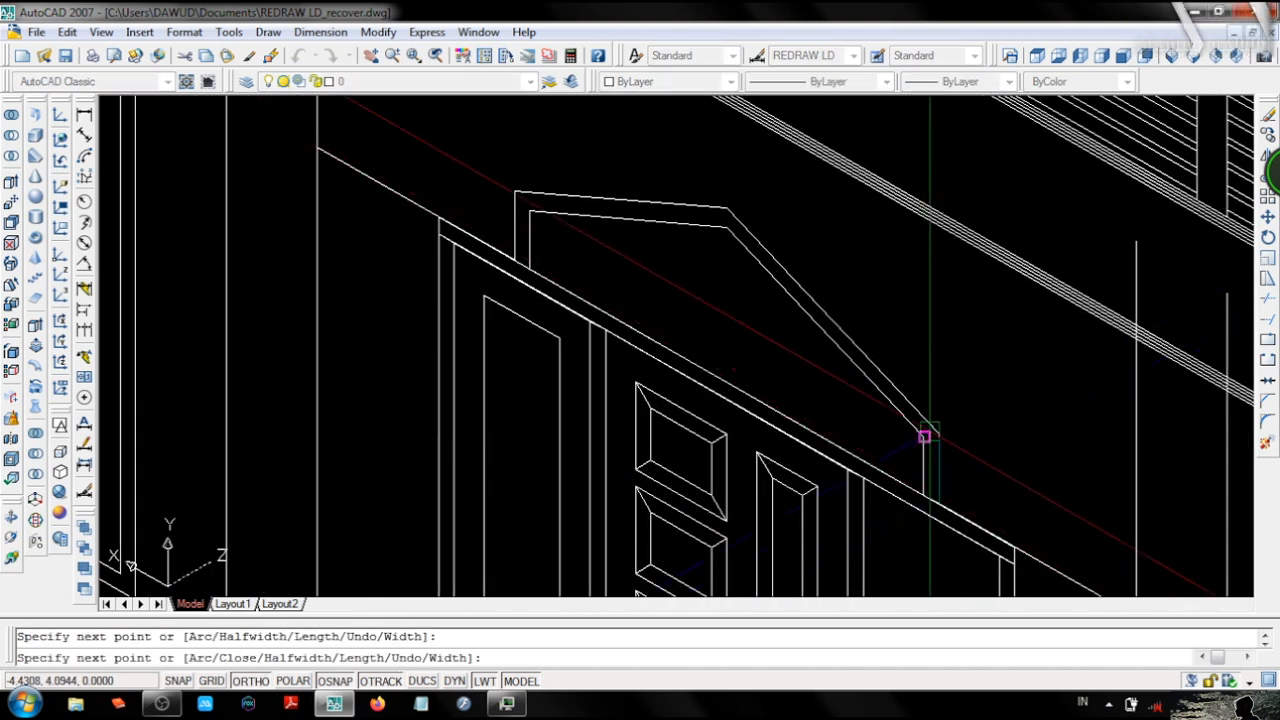
pyautogui.click(936, 432)
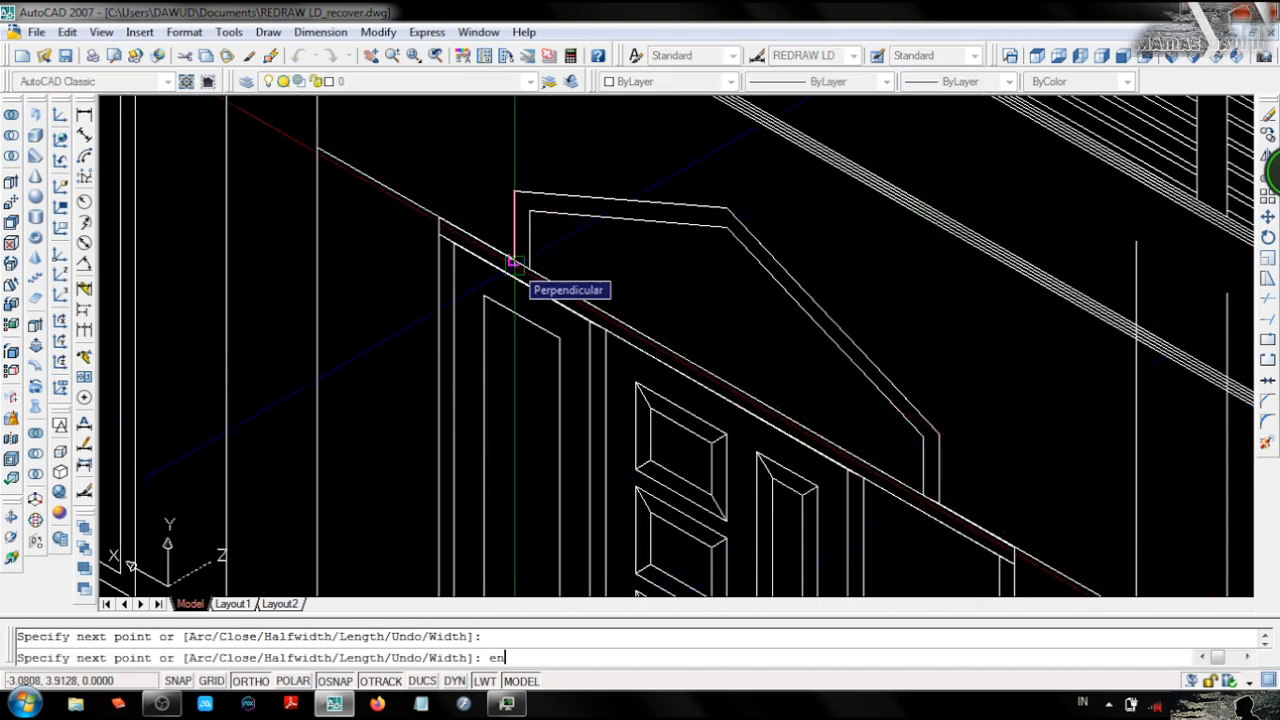
pyautogui.write('c')
pyautogui.press('space')
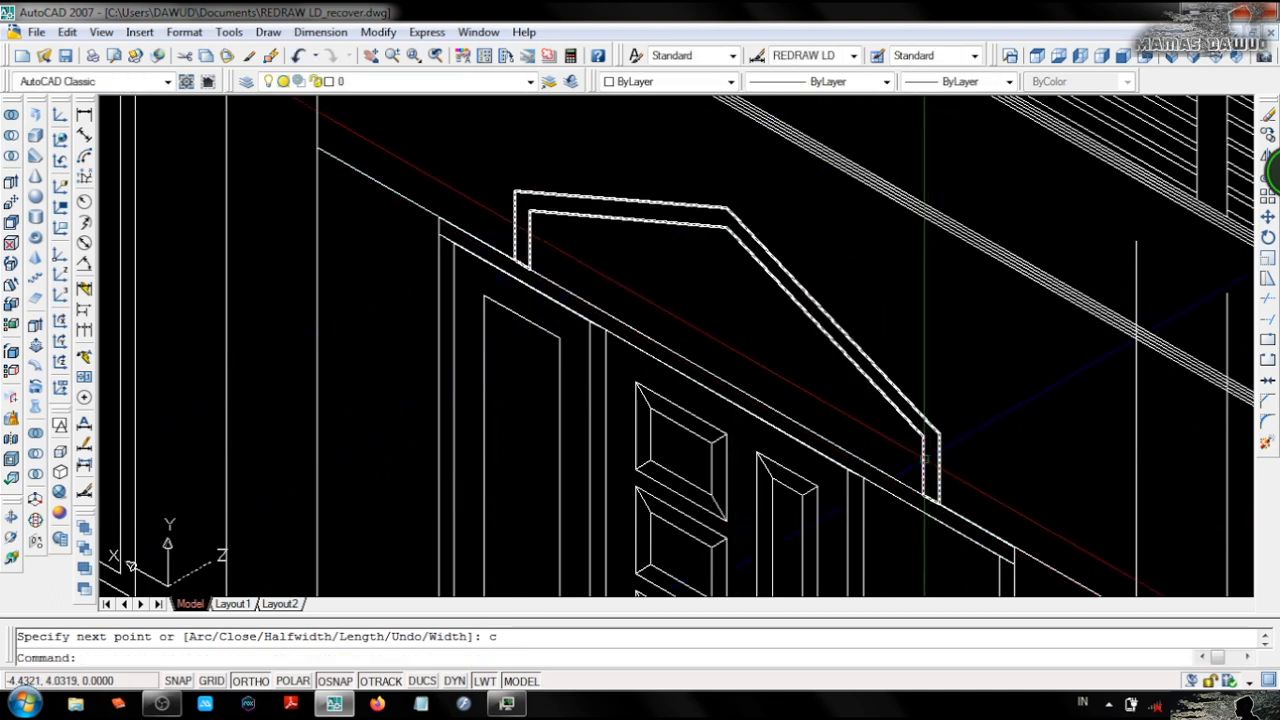
# Extrude all the traced door frame members and the gable outline by 0.1.
pyautogui.click(924, 461)
pyautogui.click(897, 481)
pyautogui.click(862, 513)
pyautogui.moveTo(982, 576); pyautogui.dragTo(886, 380, button='middle')
pyautogui.moveTo(868, 570); pyautogui.dragTo(811, 226, button='middle')
pyautogui.click(451, 391)
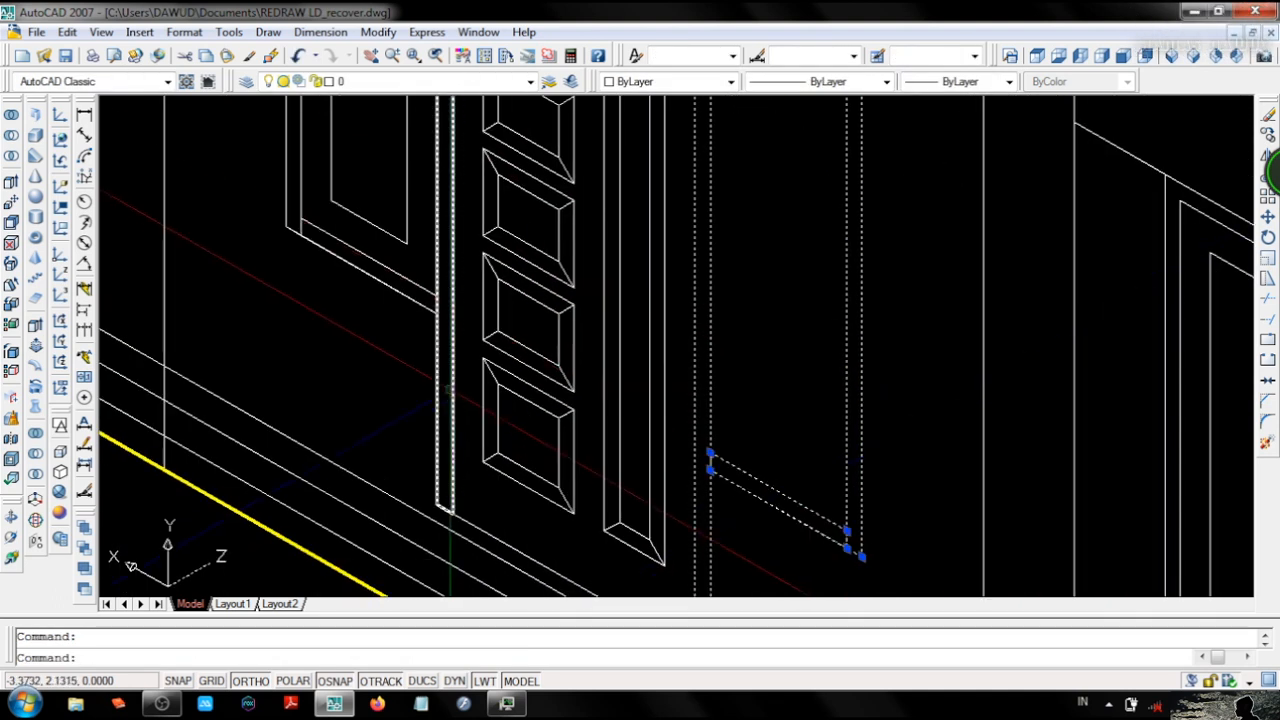
pyautogui.moveTo(306, 172); pyautogui.dragTo(646, 582, button='middle')
pyautogui.moveTo(702, 128); pyautogui.dragTo(710, 252, button='middle')
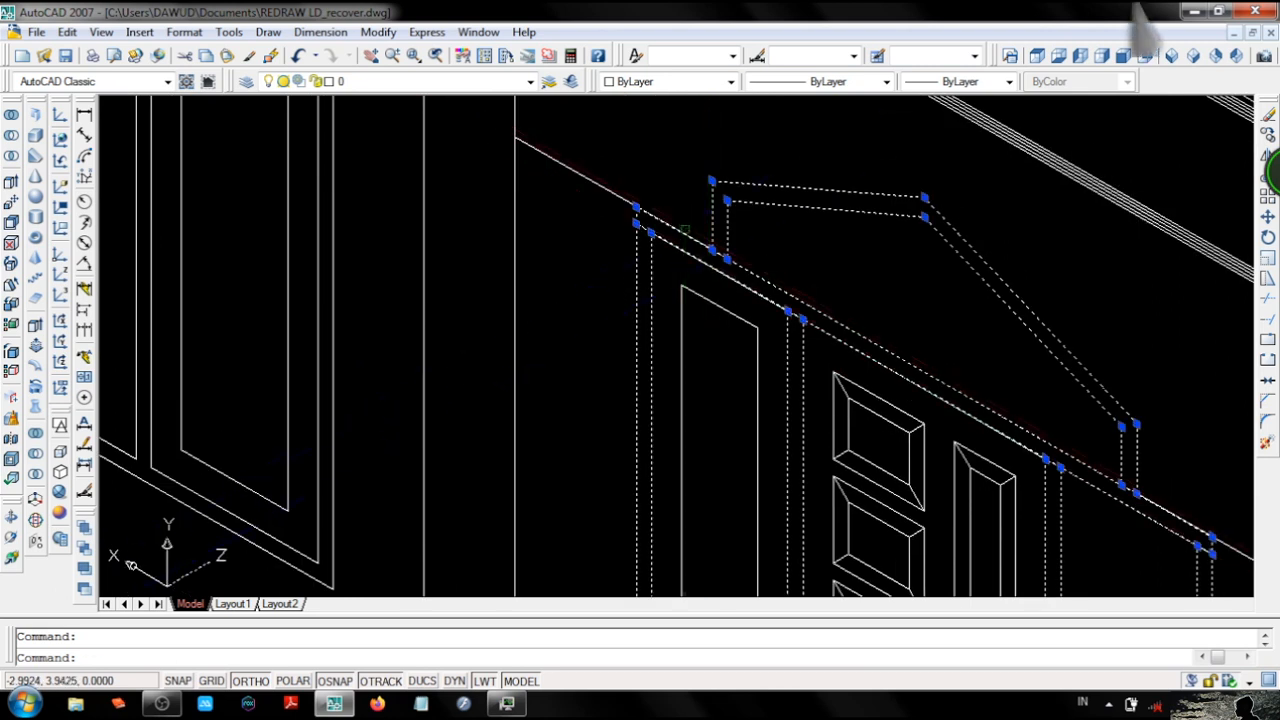
pyautogui.write('ext')
pyautogui.press('space')
pyautogui.write('.1')
pyautogui.press('space')
pyautogui.press('Escape')
pyautogui.scroll(-4, 1018, 515)
pyautogui.moveTo(1018, 515); pyautogui.dragTo(763, 329, button='middle')
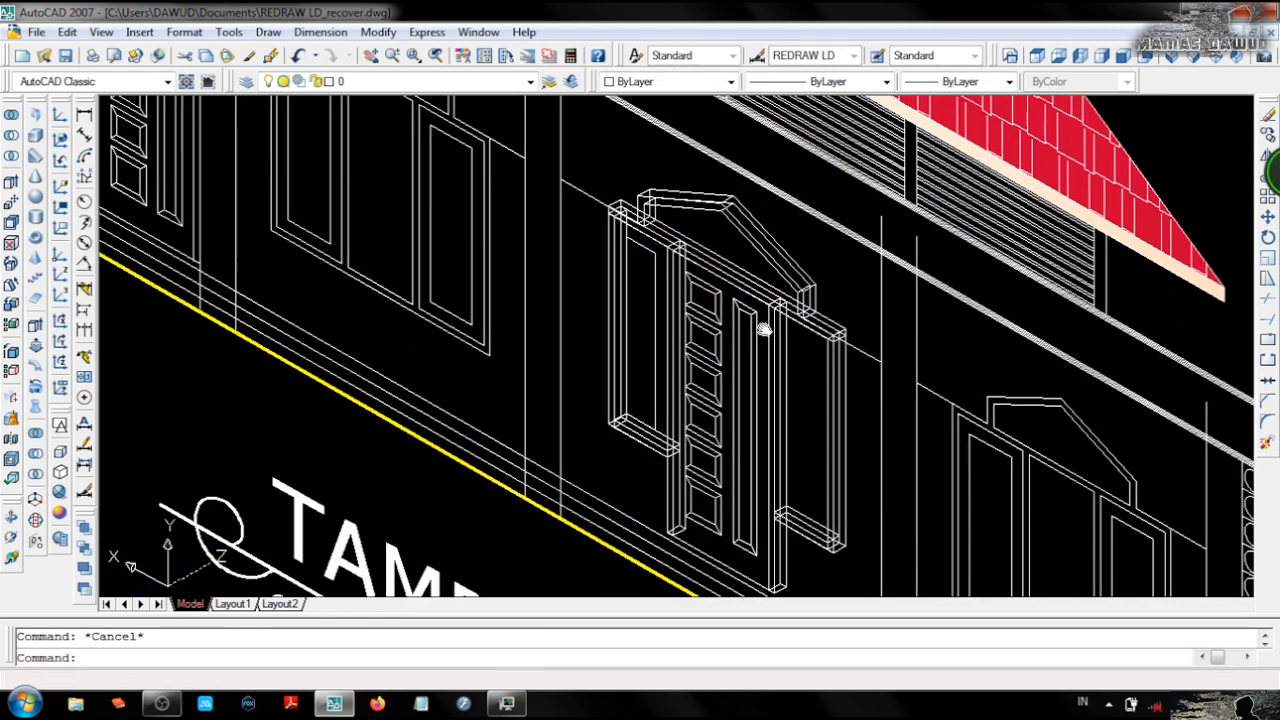
# Filter the door selection for 3D Solid objects and union the frame members and gable into one solid.
pyautogui.click(595, 144)
pyautogui.click(851, 560)
pyautogui.rightClick(760, 300)
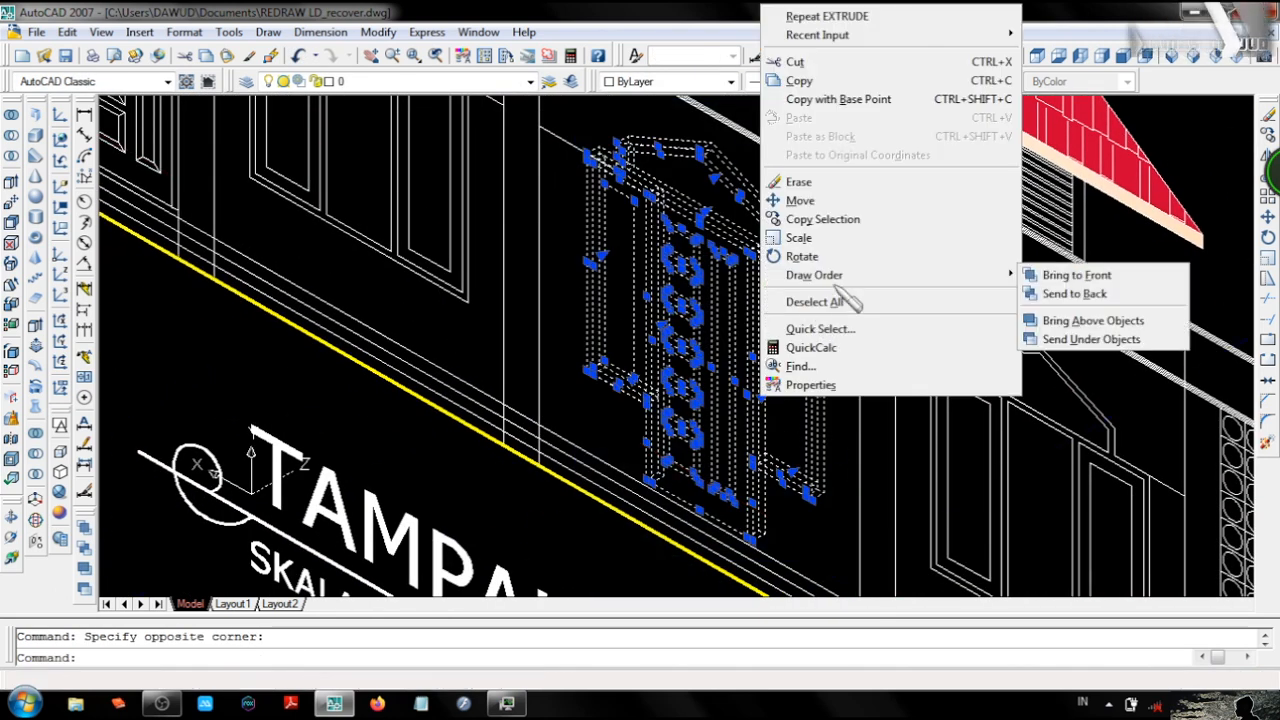
pyautogui.click(815, 326)
pyautogui.click(610, 228)
pyautogui.click(745, 386)
pyautogui.click(700, 457)
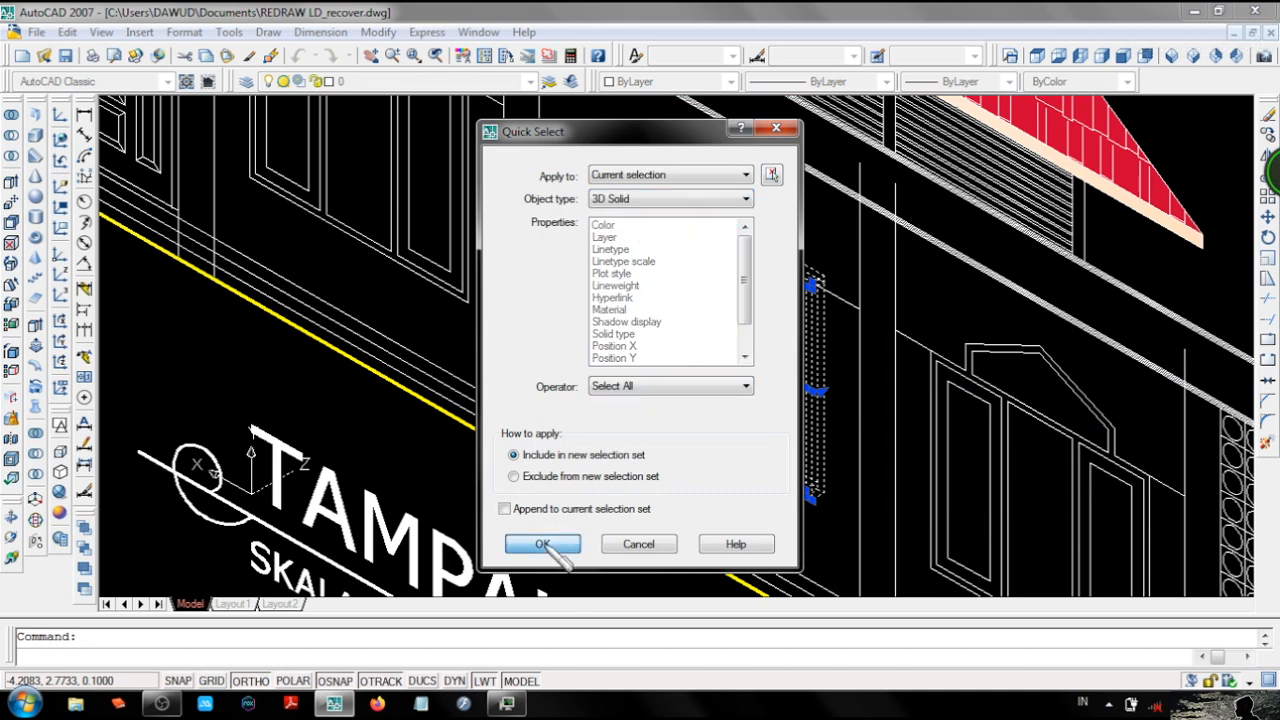
pyautogui.click(542, 543)
pyautogui.write('uni')
pyautogui.press('space')
pyautogui.click(787, 476)
pyautogui.click(761, 392)
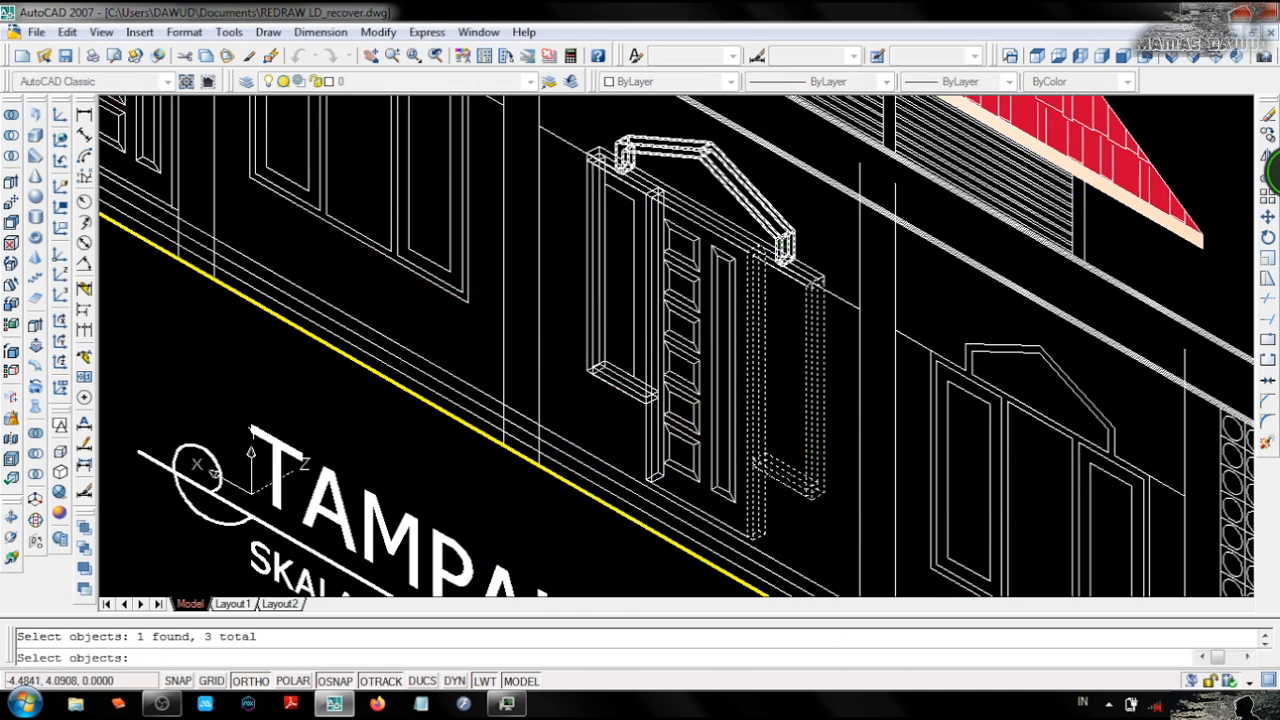
pyautogui.press('Return')
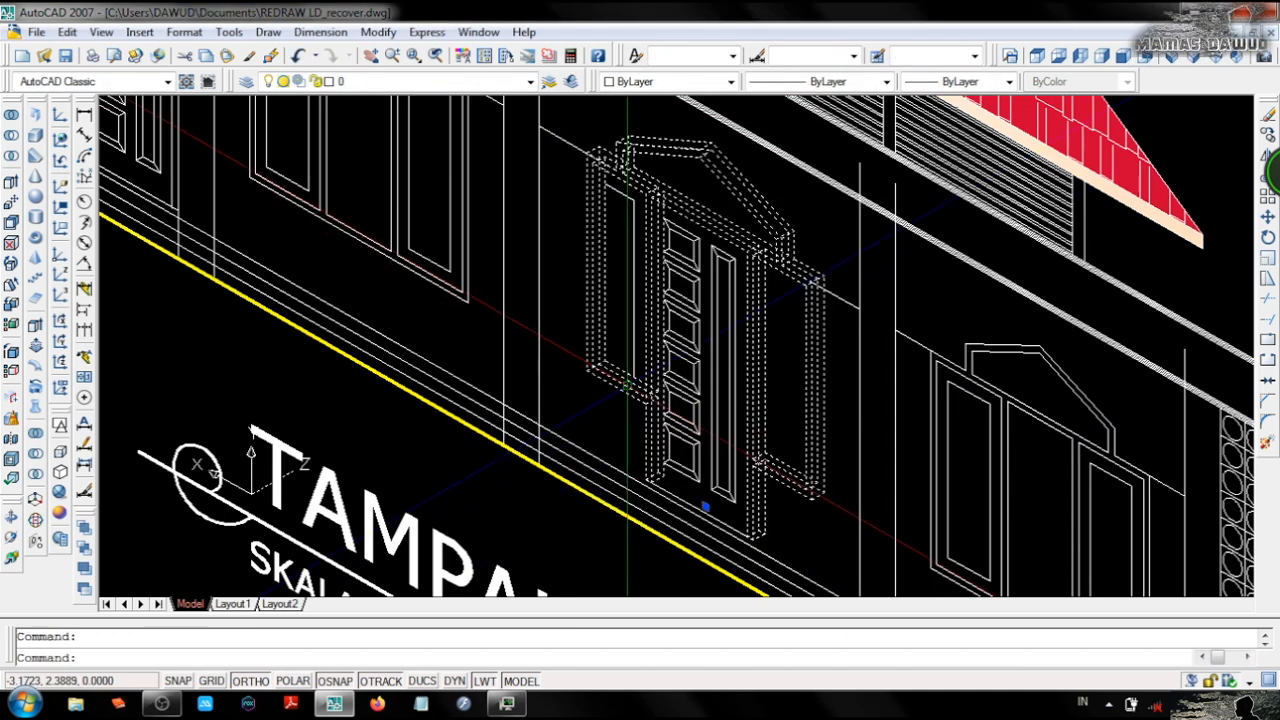
pyautogui.press('Escape')
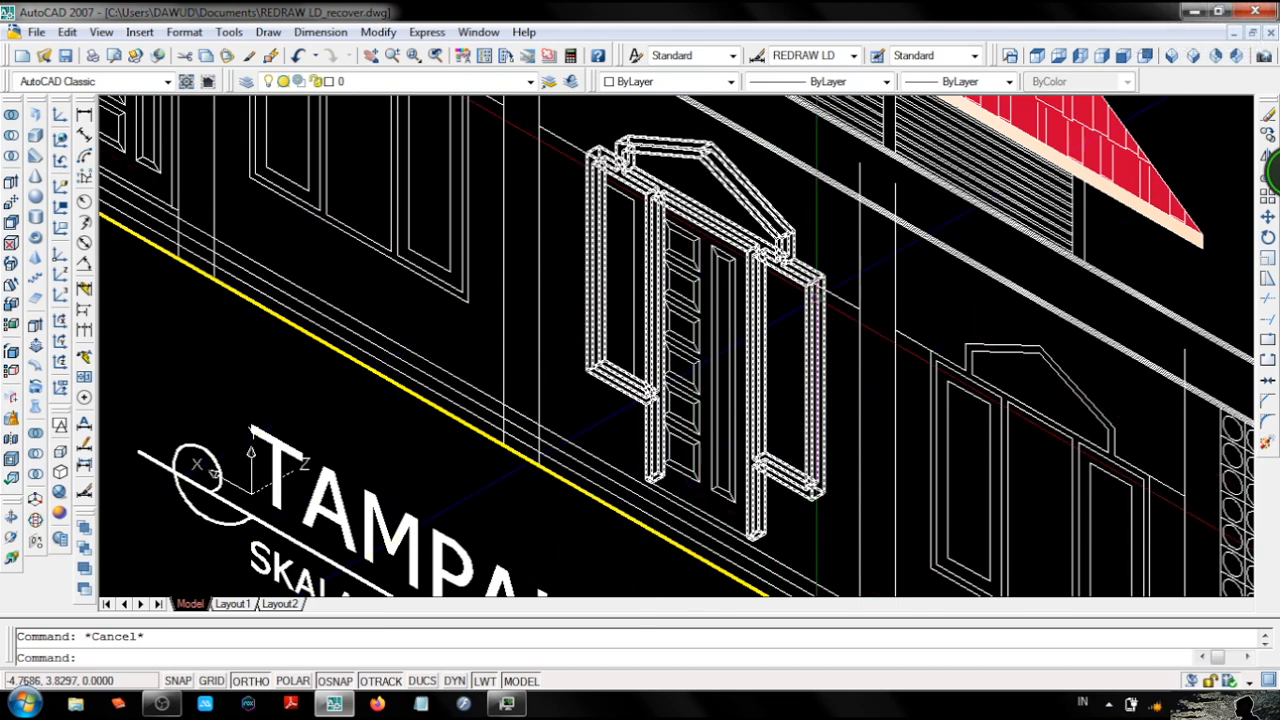
# Move the unified door frame solid from the left side elevation into the matching wall opening of the 3D model.
pyautogui.click(817, 298)
pyautogui.moveTo(745, 243); pyautogui.dragTo(795, 320, button='middle')
pyautogui.write('m')
pyautogui.press('space')
pyautogui.scroll(6, 730, 206)
pyautogui.click(868, 274)
pyautogui.scroll(-12, 973, 245)
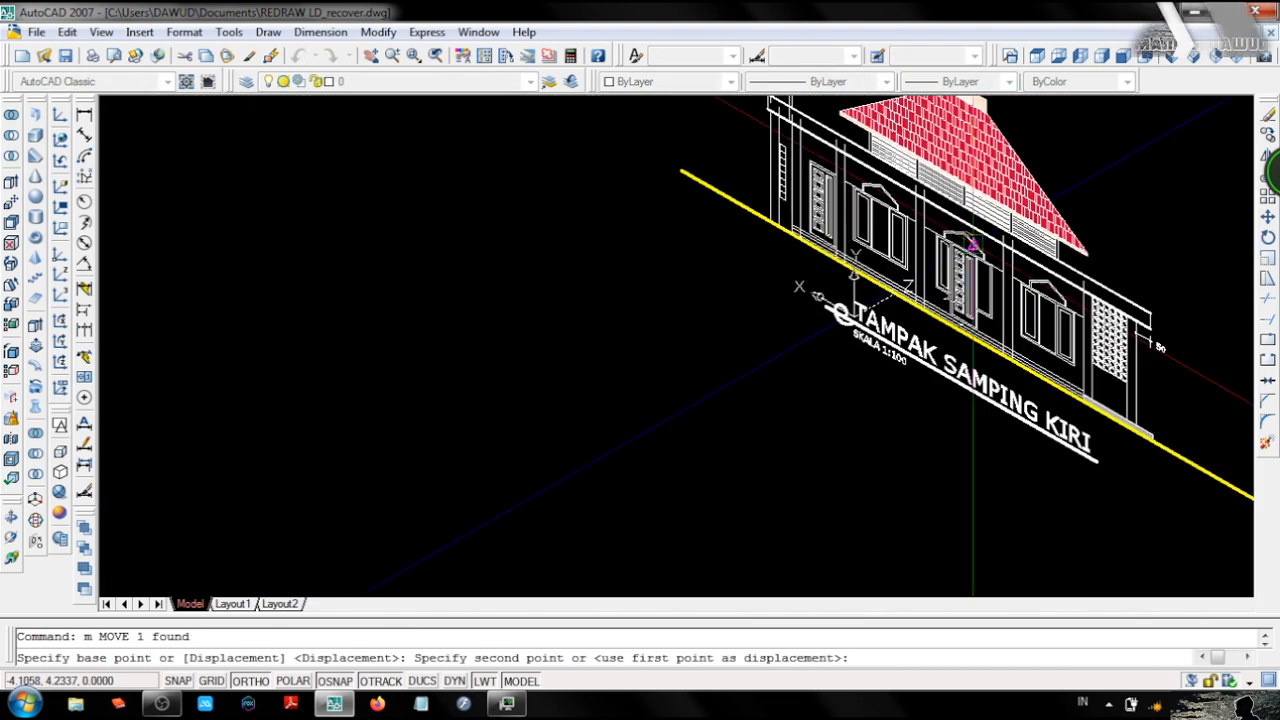
pyautogui.scroll(-4, 973, 245)
pyautogui.scroll(10, 340, 329)
pyautogui.scroll(2, 345, 400)
pyautogui.click(360, 538)
# Draw a rectangle filling the narrow glazed side bay of the placed door frame, from corner to corner.
pyautogui.scroll(-4, 377, 517)
pyautogui.moveTo(457, 323); pyautogui.dragTo(531, 414, button='middle')
pyautogui.write('rec')
pyautogui.press('space')
pyautogui.scroll(4, 538, 500)
pyautogui.click(523, 508)
pyautogui.scroll(-5, 523, 508)
pyautogui.scroll(6, 535, 450)
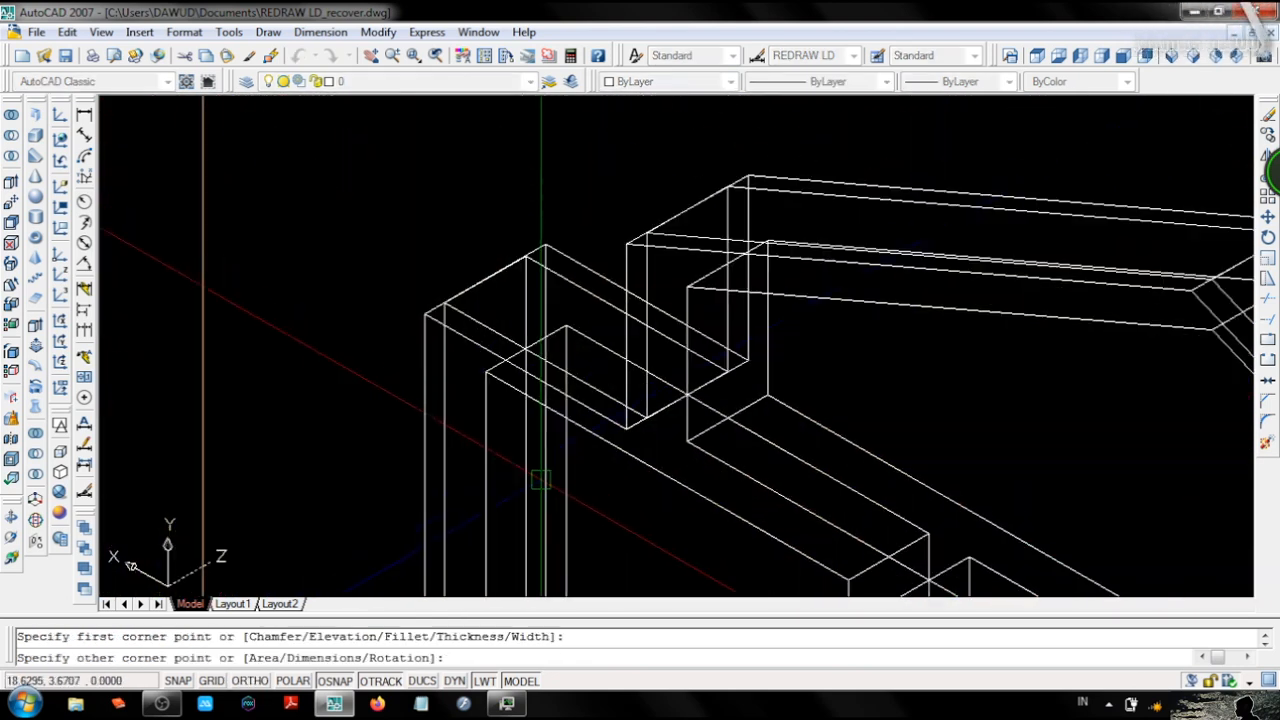
pyautogui.scroll(2, 535, 475)
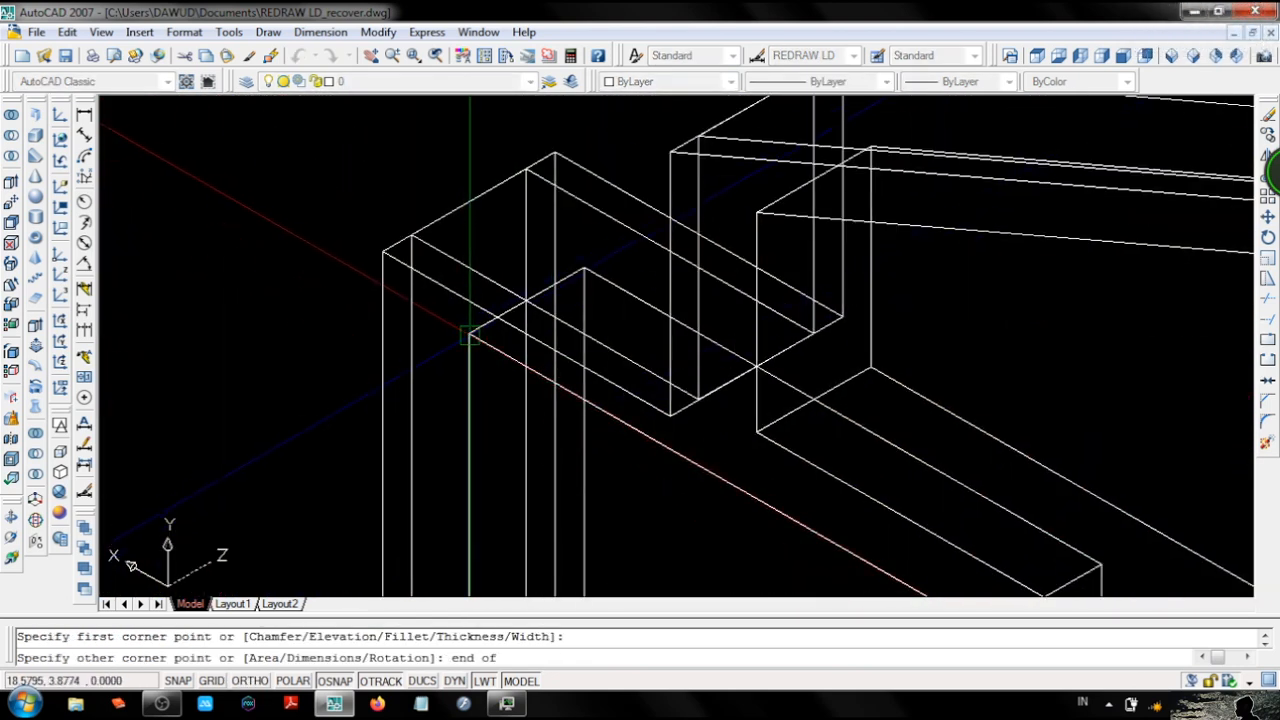
pyautogui.click(470, 335)
# Offset the side bay rectangle inward by 0.1 to outline the sash's inner edge.
pyautogui.scroll(-6, 470, 335)
pyautogui.click(506, 108)
pyautogui.write('o')
pyautogui.press('space')
pyautogui.write('.1')
pyautogui.press('space')
pyautogui.click(506, 107)
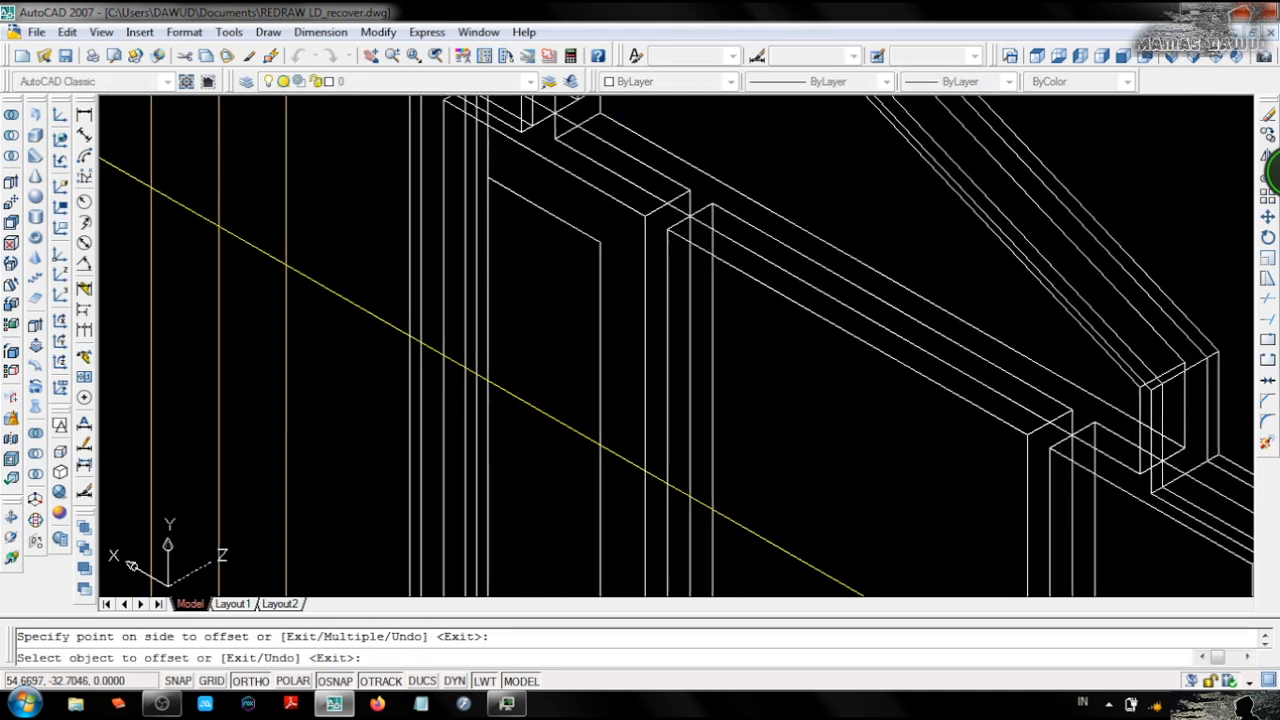
pyautogui.press('space')
# Copy the inner sash rectangle in place, using the same corner as base and destination point.
pyautogui.click(600, 243)
pyautogui.write('co')
pyautogui.press('space')
pyautogui.click(600, 242)
pyautogui.click(600, 242)
pyautogui.press('space')
# Extrude the outer and inner sash rectangles by 0.03.
pyautogui.click(600, 243)
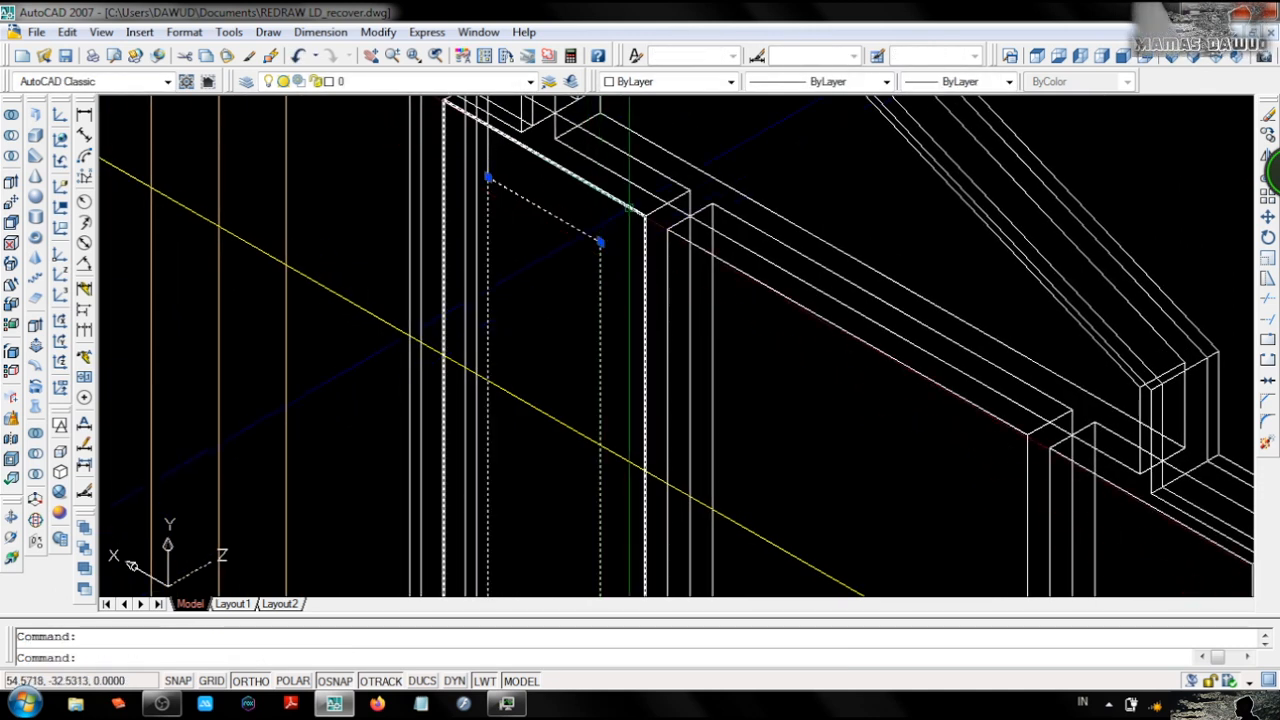
pyautogui.write('ext')
pyautogui.press('space')
pyautogui.write('.03')
pyautogui.press('space')
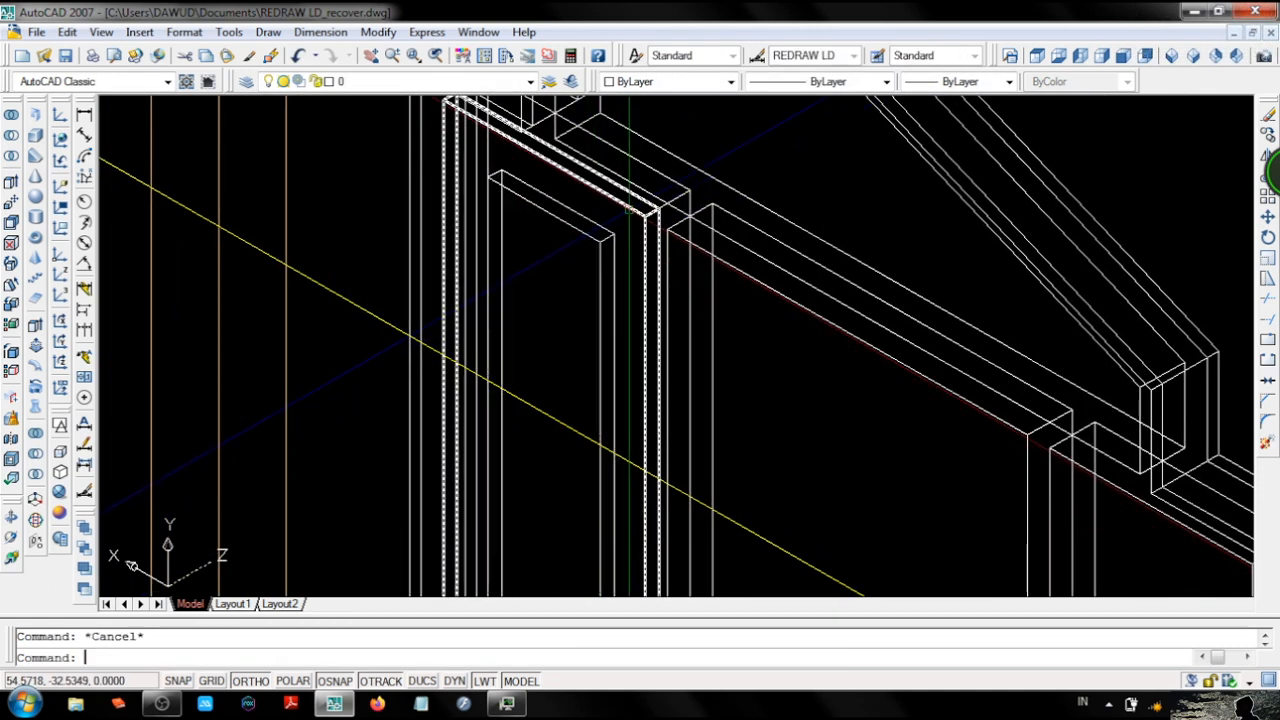
# Subtract the inner solid from the outer one to form the hollow window sash.
pyautogui.write('su')
pyautogui.click(629, 210)
pyautogui.press('space')
pyautogui.click(598, 241)
pyautogui.press('space')
pyautogui.click(599, 242)
pyautogui.rightClick(599, 250)
pyautogui.click(660, 549)
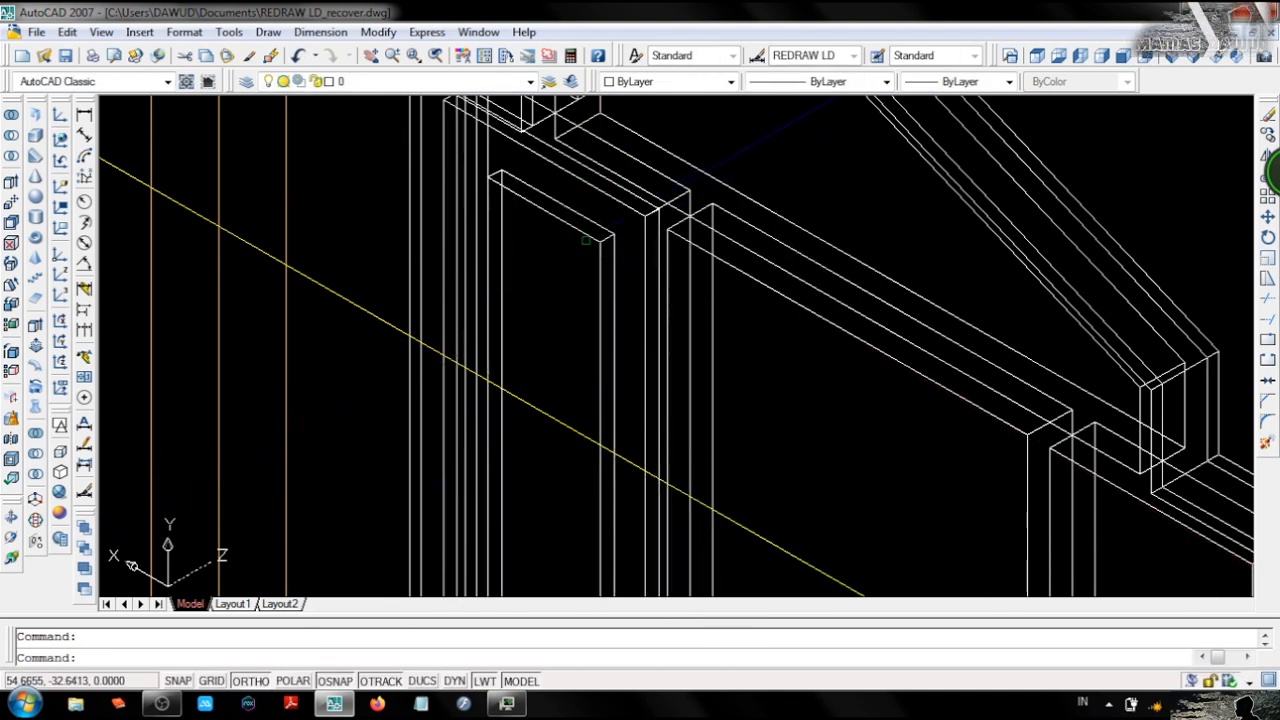
# Extrude the remaining inner rectangle by 0.003 as the sash's glass pane.
pyautogui.click(585, 240)
pyautogui.write('ext')
pyautogui.press('space')
pyautogui.write('.003')
# Move the glass pane by its edge midpoint to the midpoint of the sash's thickness.
pyautogui.click(600, 248)
pyautogui.scroll(5, 603, 236)
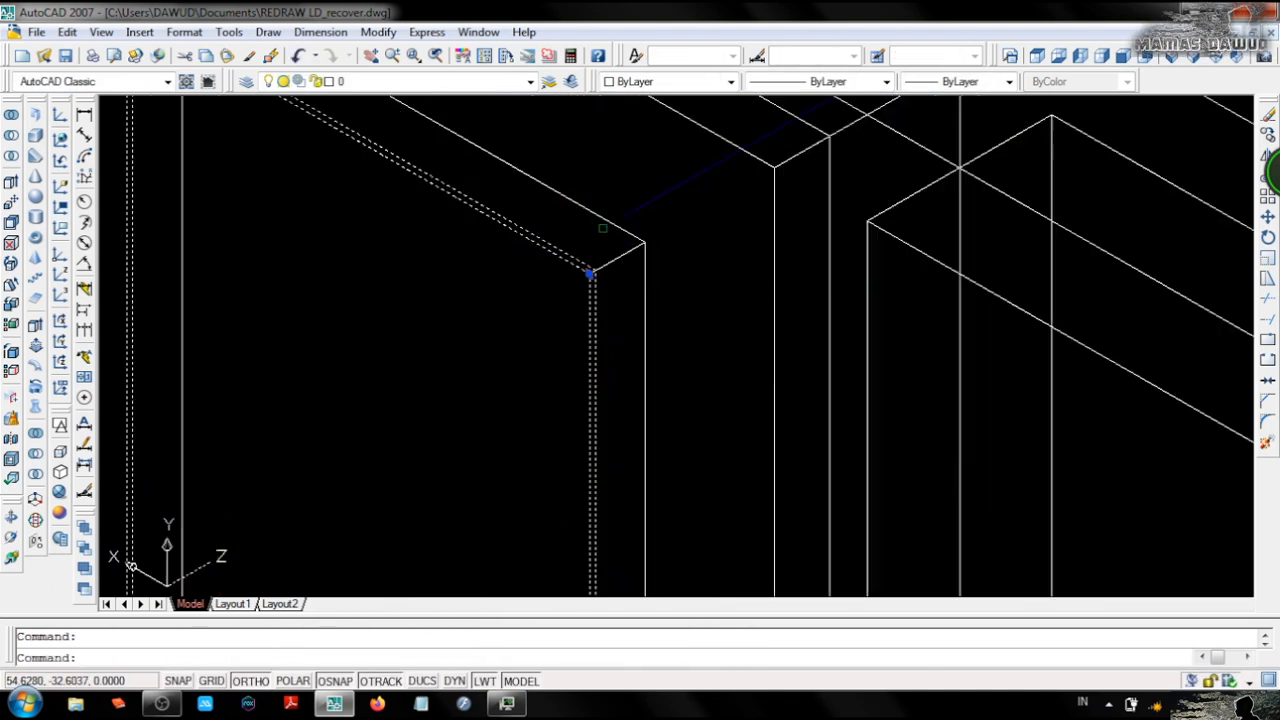
pyautogui.write('m')
pyautogui.scroll(4, 603, 237)
pyautogui.click(569, 328)
pyautogui.click(645, 281)
pyautogui.click(561, 343)
pyautogui.write('m MOVE 1 found')
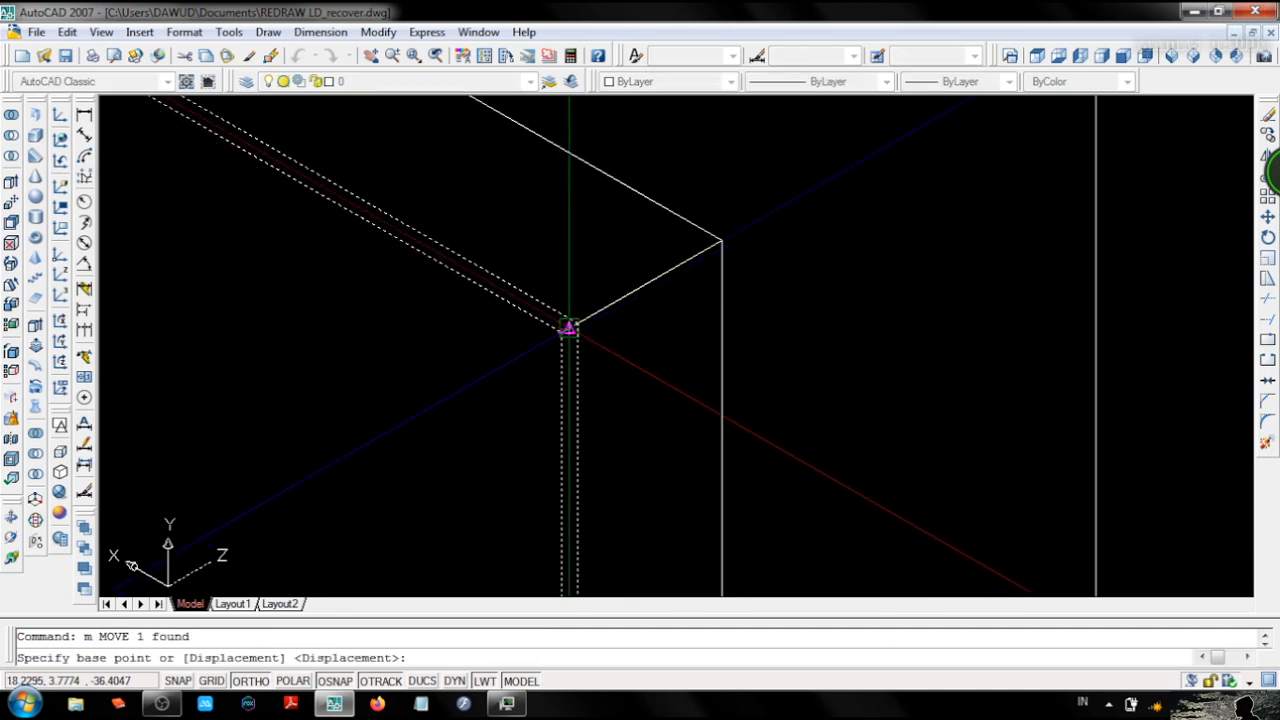
pyautogui.click(569, 328)
pyautogui.click(642, 286)
# Put the sash's glass pane on the cyan layer used for the other windows' glass.
pyautogui.scroll(-5, 573, 311)
pyautogui.click(598, 310)
pyautogui.click(510, 82)
pyautogui.click(370, 190)
pyautogui.press('Escape')
# Put the sash on the other sashes' yellow layer and the door frame on the other frames' magenta layer.
pyautogui.click(631, 310)
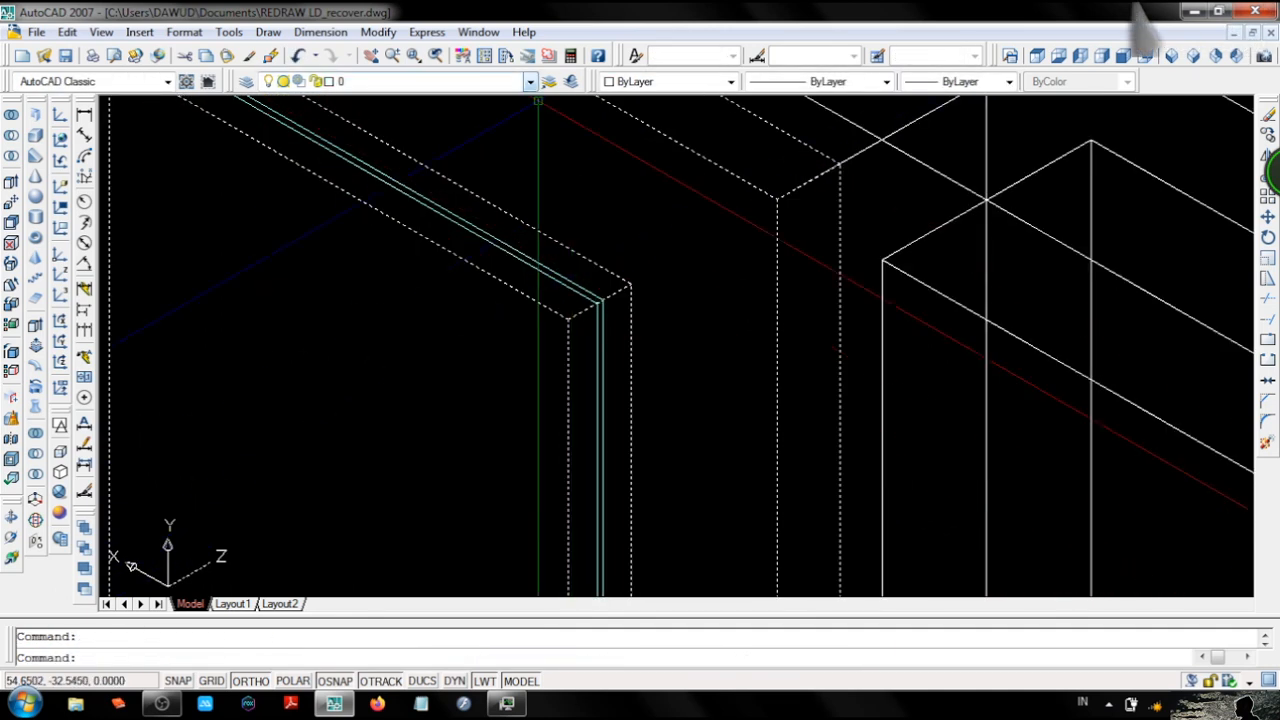
pyautogui.click(530, 82)
pyautogui.click(350, 145)
pyautogui.press('Escape')
pyautogui.scroll(-7, 375, 196)
pyautogui.click(438, 205)
pyautogui.click(530, 82)
pyautogui.click(400, 205)
pyautogui.press('Escape')
pyautogui.scroll(-5, 627, 255)
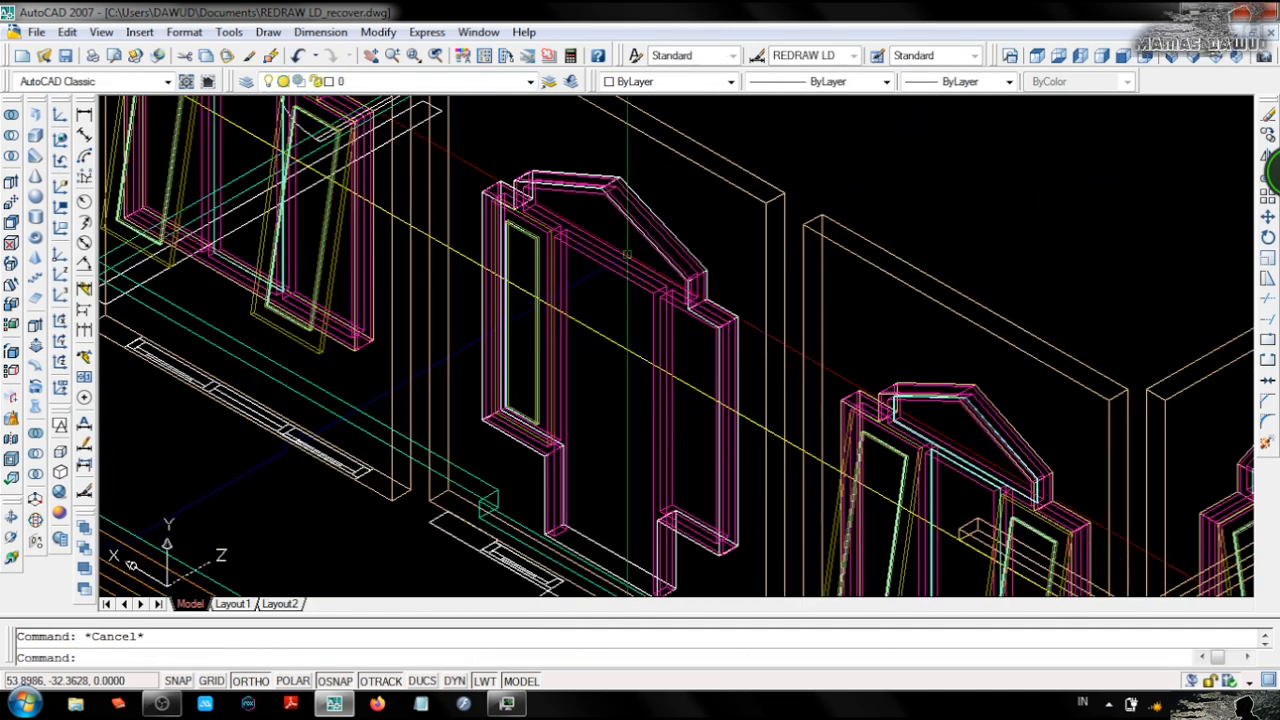
# Set the UCS origin at the upper corner of the fixed side bay and draw a rectangle filling that bay.
pyautogui.scroll(8, 552, 403)
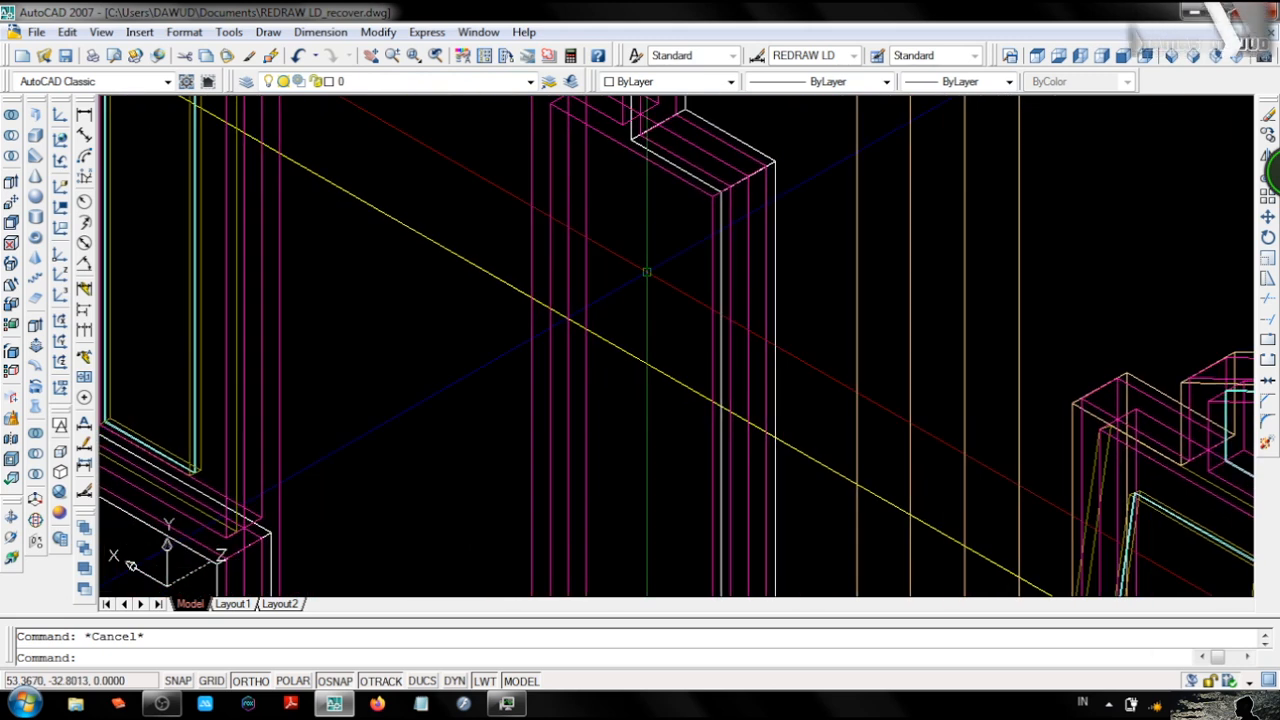
pyautogui.click(60, 254)
pyautogui.click(714, 195)
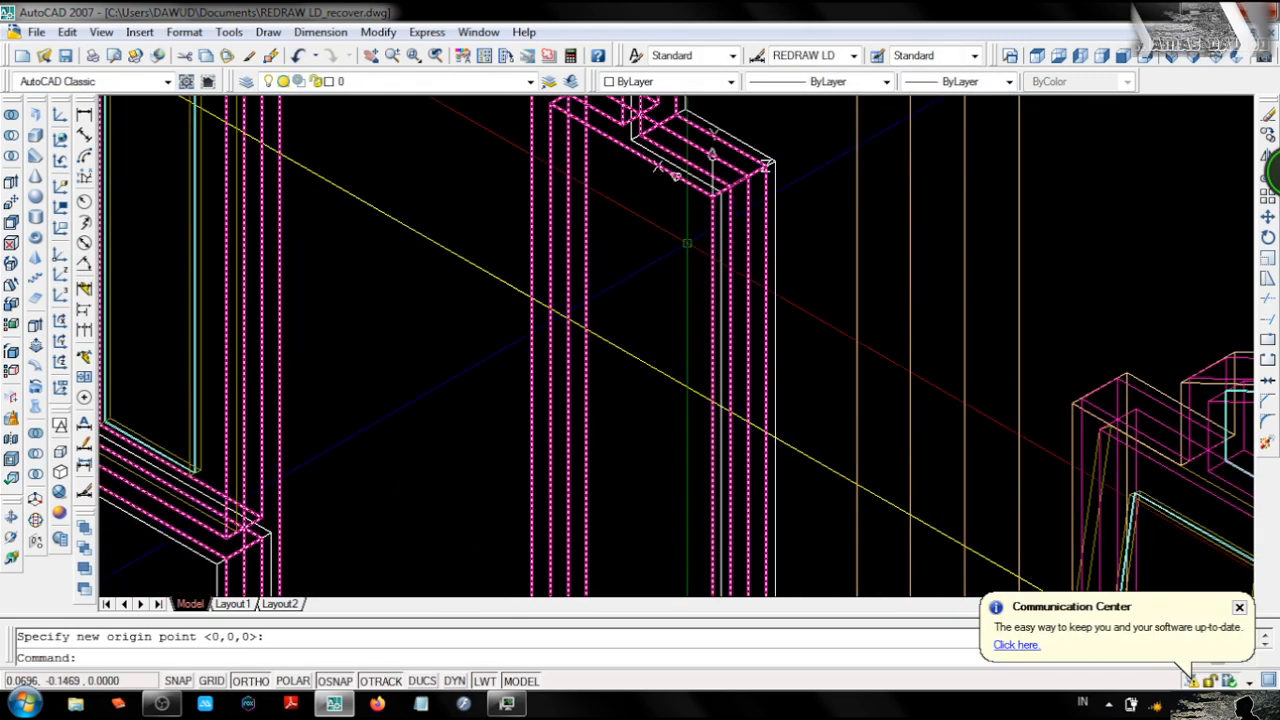
pyautogui.write('rec')
pyautogui.press('Return')
pyautogui.click(714, 195)
pyautogui.scroll(-4, 708, 197)
pyautogui.scroll(4, 643, 455)
pyautogui.click(645, 455)
# Extrude the fixed side bay's rectangle into a glass pane, accepting the default height.
pyautogui.scroll(2, 620, 445)
pyautogui.write('e')
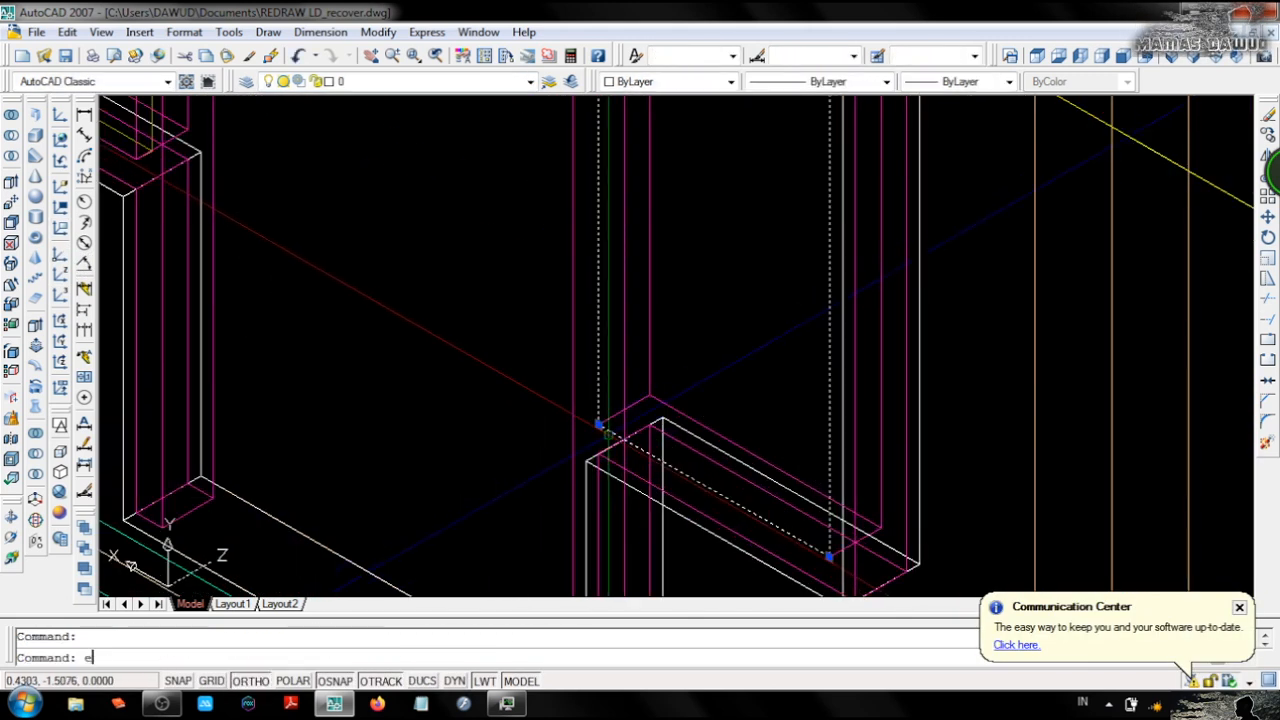
pyautogui.write('xt')
pyautogui.press('Return')
pyautogui.press('Return')
# Move the fixed bay's glass pane along the Z axis to the middle of the frame's depth.
pyautogui.click(610, 433)
pyautogui.write('m')
pyautogui.press('Return')
pyautogui.scroll(8, 800, 510)
pyautogui.click(636, 432)
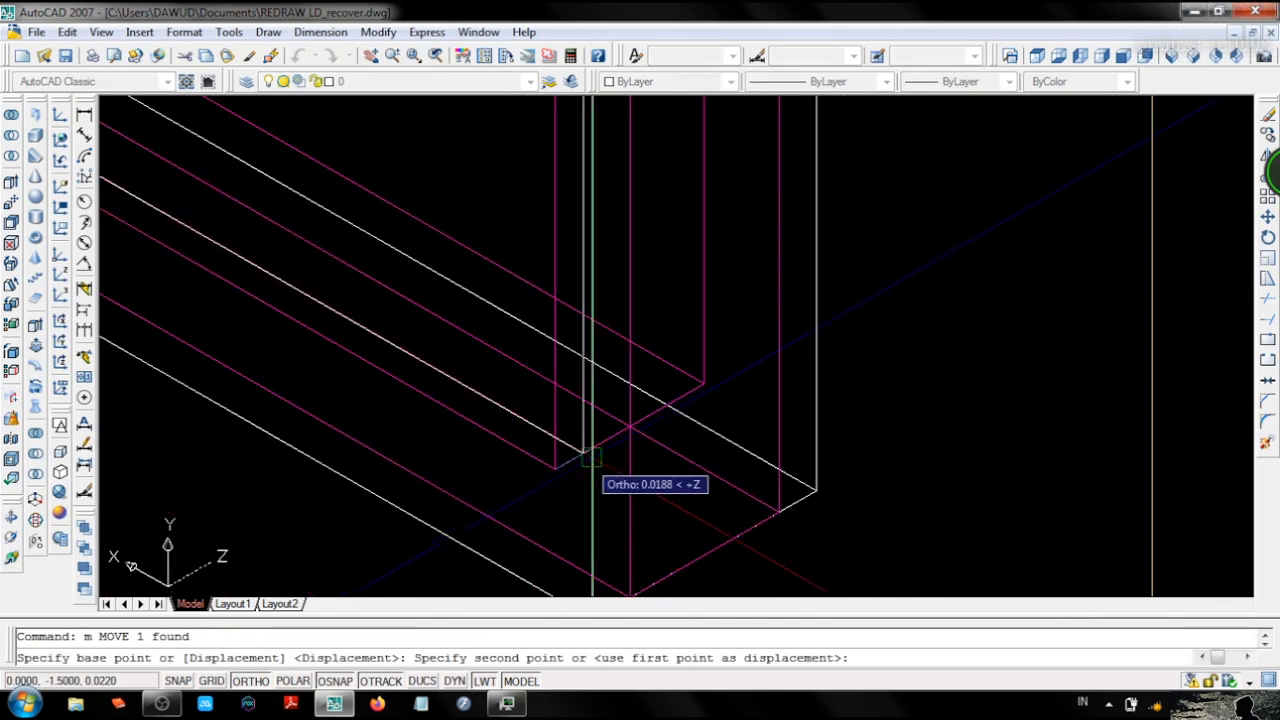
pyautogui.click(624, 434)
pyautogui.scroll(-5, 690, 450)
# Put the fixed side bay's pane on the cyan glass layer.
pyautogui.click(640, 410)
pyautogui.click(468, 82)
pyautogui.click(440, 189)
pyautogui.press('Escape')
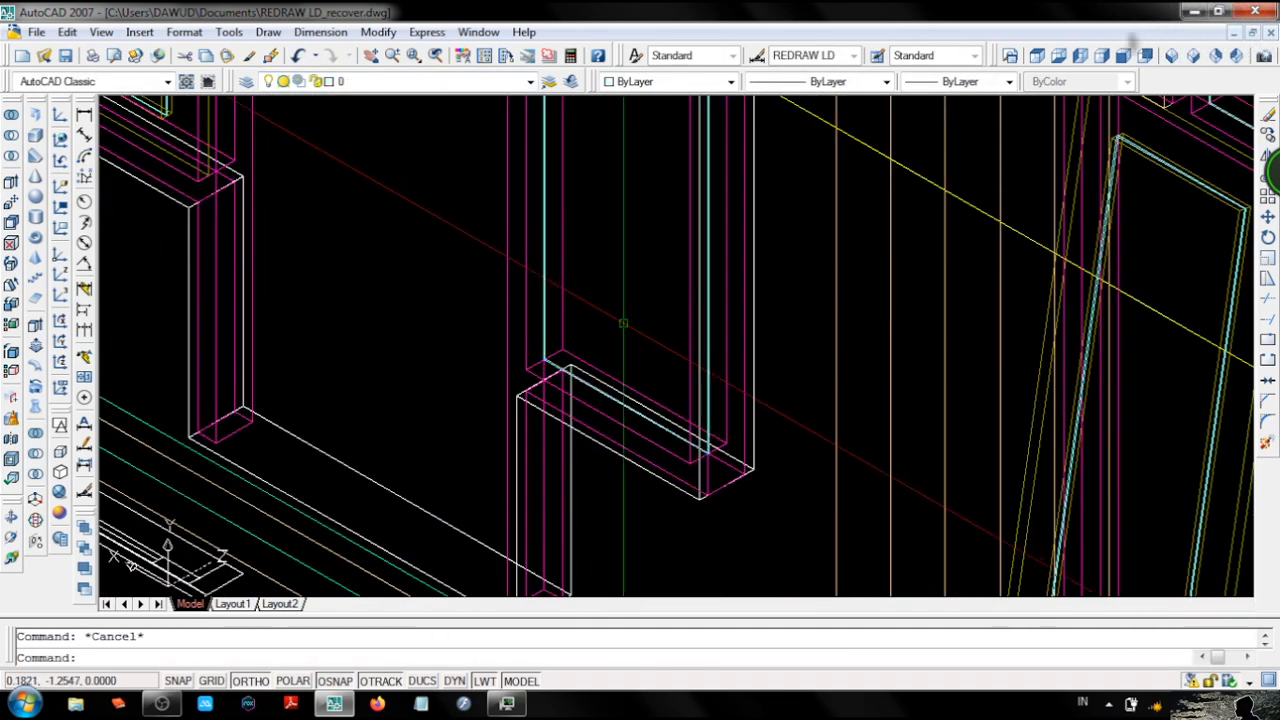
# Save the drawing.
pyautogui.scroll(-4, 610, 310)
pyautogui.moveTo(510, 175); pyautogui.dragTo(498, 385, button='middle')
pyautogui.hotkey('ctrl', 's')
pyautogui.moveTo(369, 330); pyautogui.dragTo(271, 283, button='middle')
pyautogui.scroll(6, 392, 210)
pyautogui.moveTo(489, 427); pyautogui.dragTo(494, 306, button='middle')
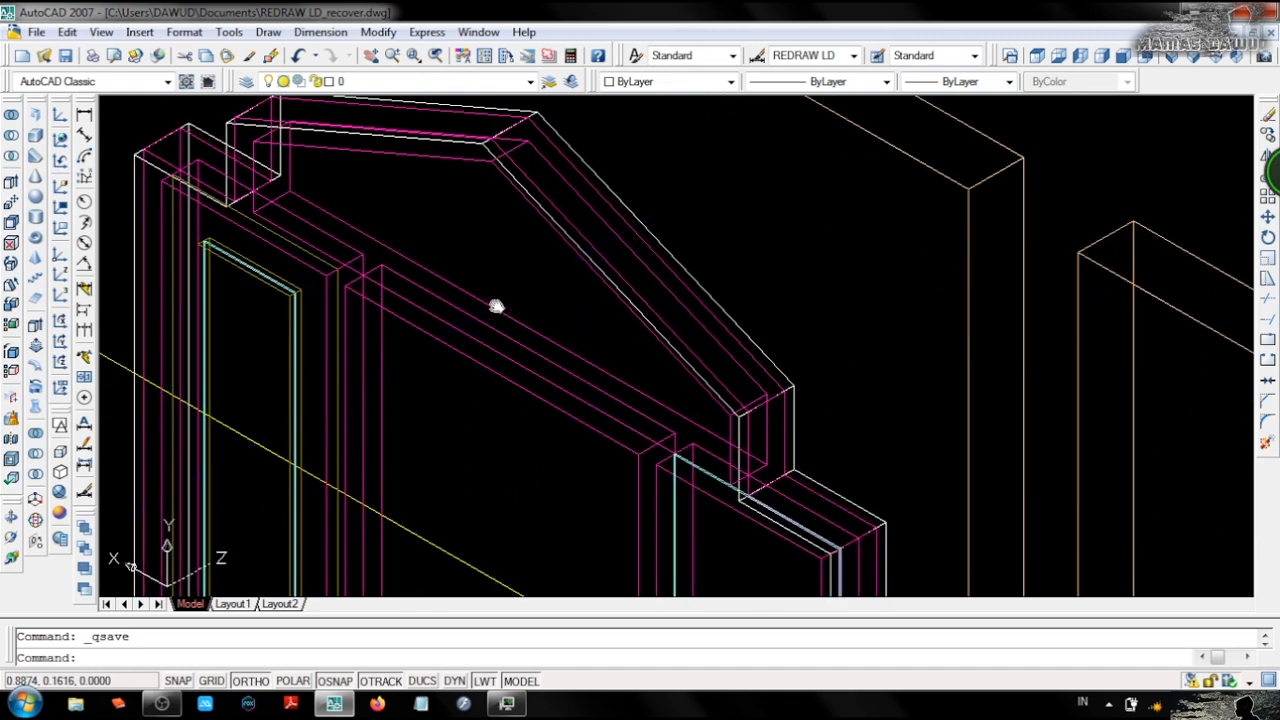
# Trace the gable opening above the side entrance with a closed polyline along its inner edge.
pyautogui.write('pl')
pyautogui.press('space')
pyautogui.scroll(2, 729, 489)
pyautogui.click(731, 486)
pyautogui.click(734, 385)
pyautogui.scroll(-7, 734, 385)
pyautogui.moveTo(635, 283); pyautogui.dragTo(768, 440, button='middle')
pyautogui.scroll(10, 770, 441)
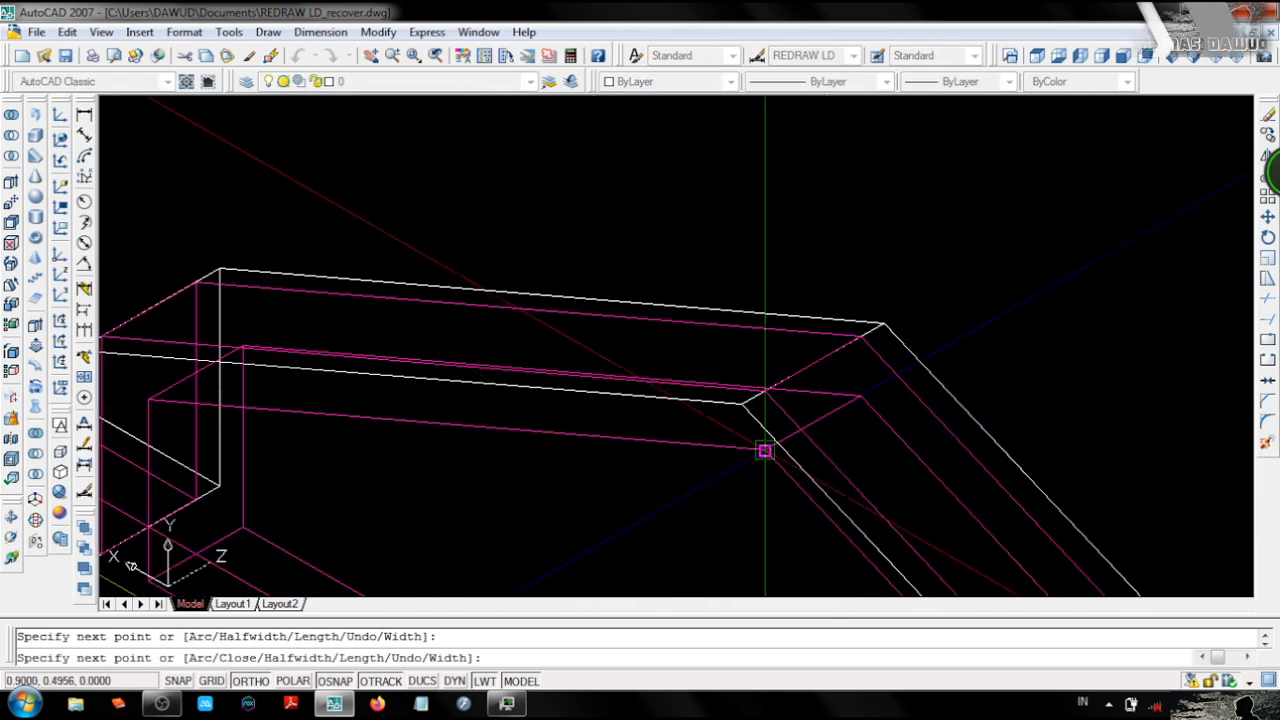
pyautogui.click(765, 450)
pyautogui.moveTo(153, 398)
pyautogui.mouseDown(button='middle')
pyautogui.moveTo(236, 231)
pyautogui.moveTo(185, 484)
pyautogui.mouseUp(button='middle')
pyautogui.click(228, 418)
pyautogui.write('c')
pyautogui.press('space')
# Move the gable opening's glass pane along the Z axis to the middle of the frame's depth and save the drawing.
pyautogui.click(229, 416)
pyautogui.write('m')
pyautogui.press('space')
pyautogui.scroll(10, 232, 233)
pyautogui.click(195, 500)
pyautogui.scroll(-8, 200, 496)
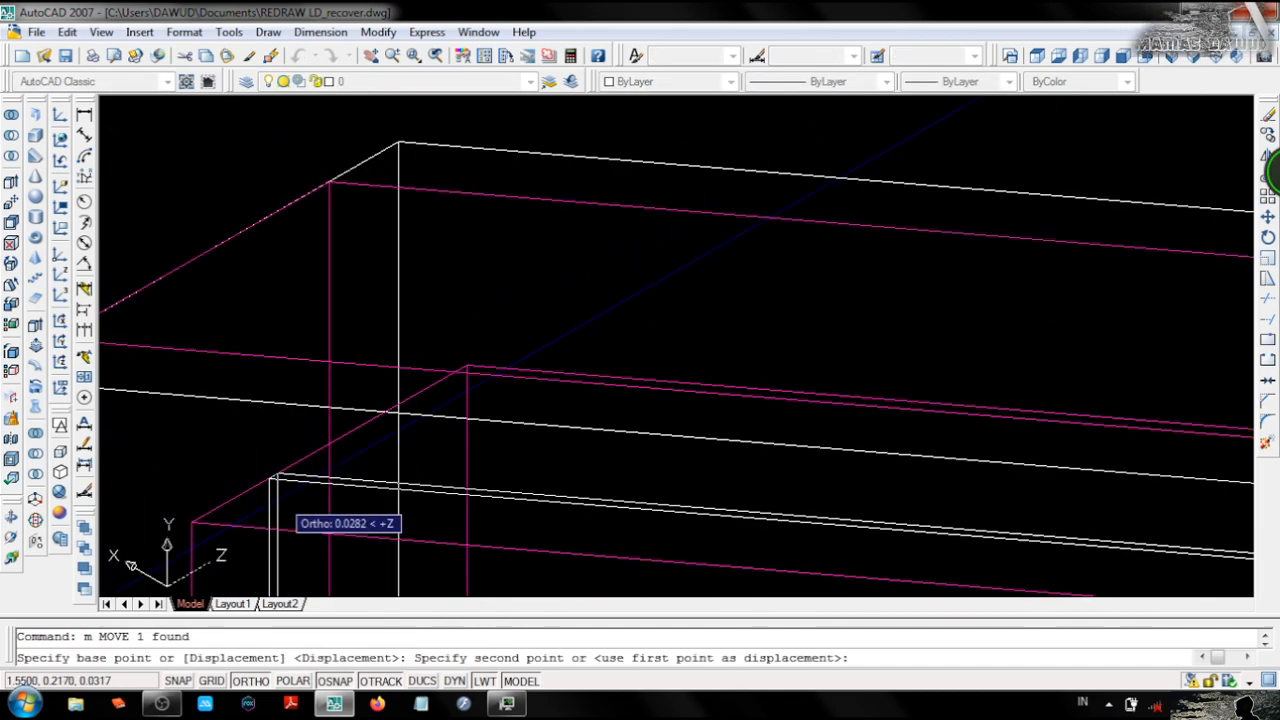
pyautogui.click(277, 477)
pyautogui.scroll(-8, 277, 477)
pyautogui.press('Escape')
pyautogui.hotkey('ctrl', 's')
# Set the UCS origin at the upper corner of the door leaf in the left side elevation and draw a rectangle over the leaf's outline.
pyautogui.scroll(-8, 509, 240)
pyautogui.moveTo(600, 325); pyautogui.dragTo(486, 416, button='middle')
pyautogui.scroll(10, 486, 416)
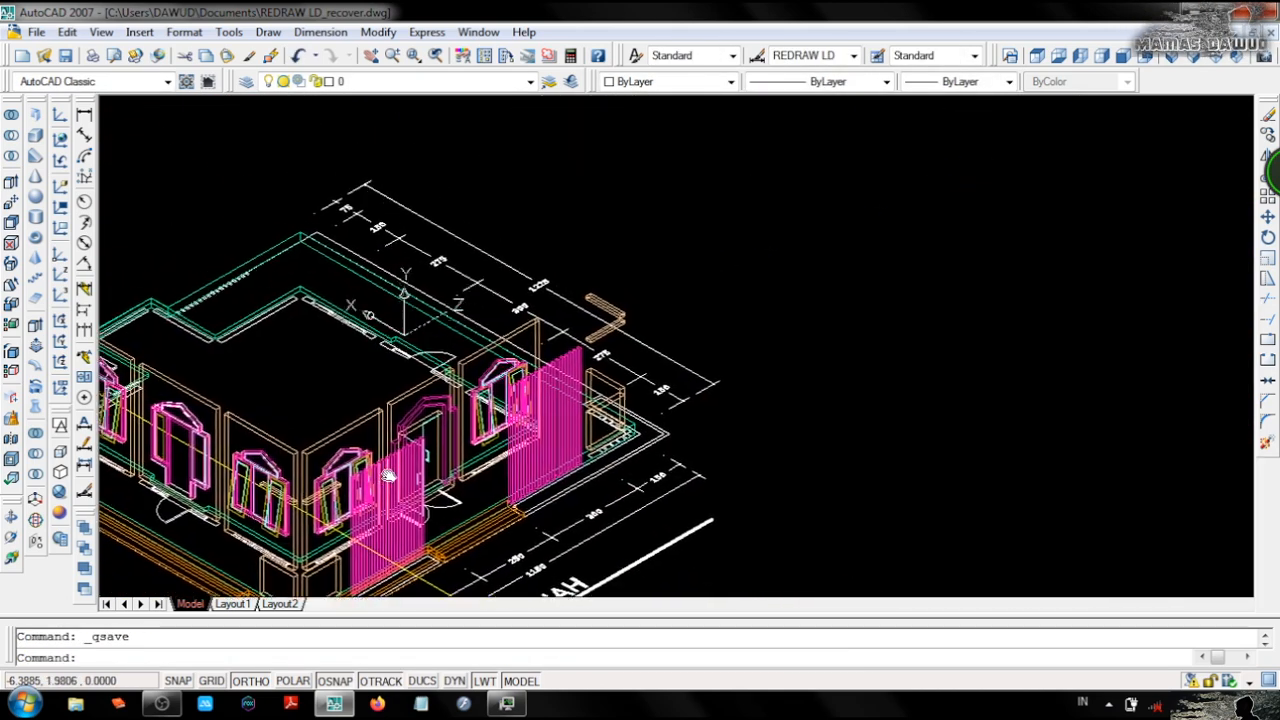
pyautogui.moveTo(600, 474); pyautogui.dragTo(590, 492, button='middle')
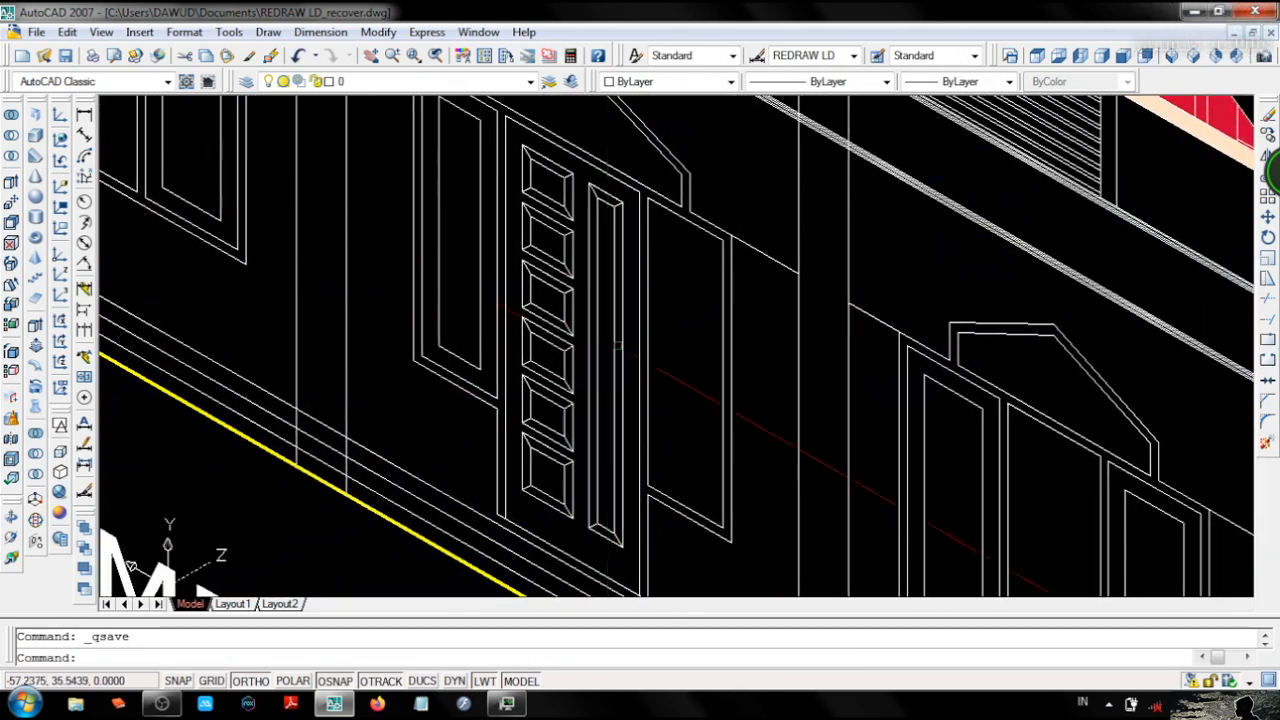
pyautogui.write('ec')
pyautogui.press('Return')
pyautogui.press('Escape')
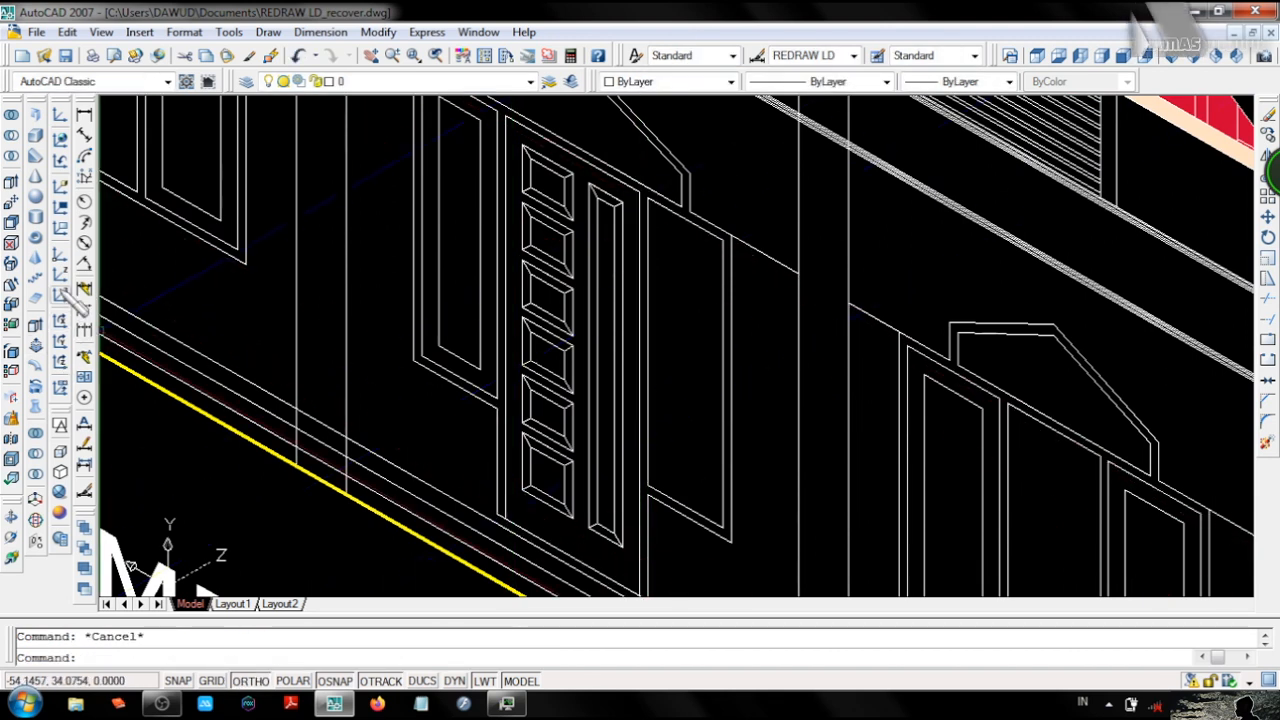
pyautogui.click(60, 255)
pyautogui.click(639, 190)
pyautogui.write('rec')
pyautogui.press('Return')
pyautogui.click(639, 191)
pyautogui.click(505, 516)
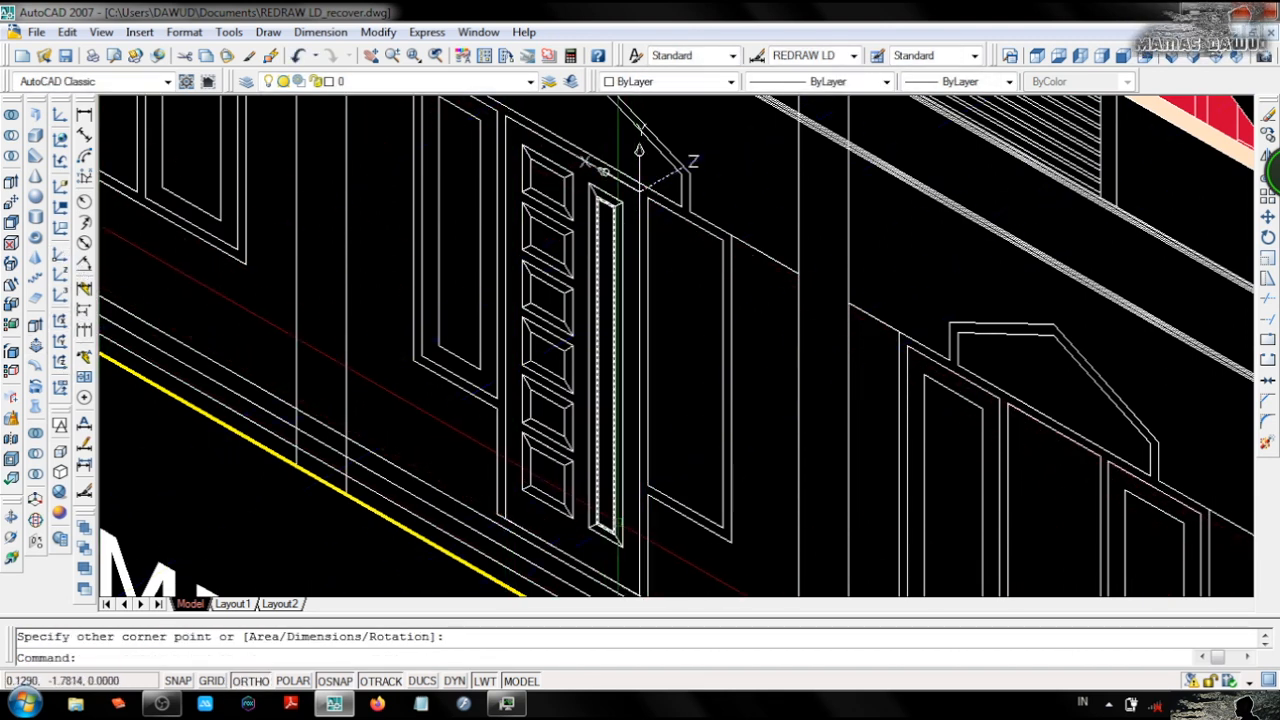
# Copy the outer outlines of the six small door panels and the long panel in place.
pyautogui.scroll(2, 567, 505)
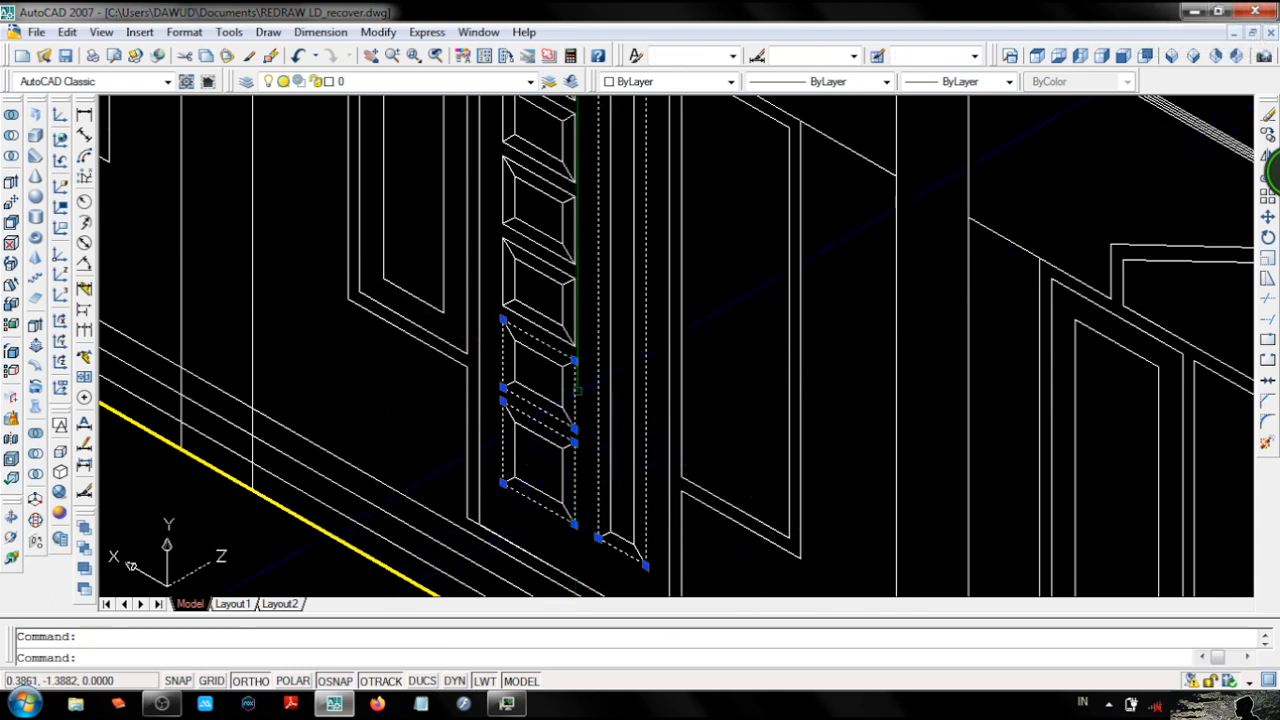
pyautogui.moveTo(615, 285); pyautogui.dragTo(647, 441, button='middle')
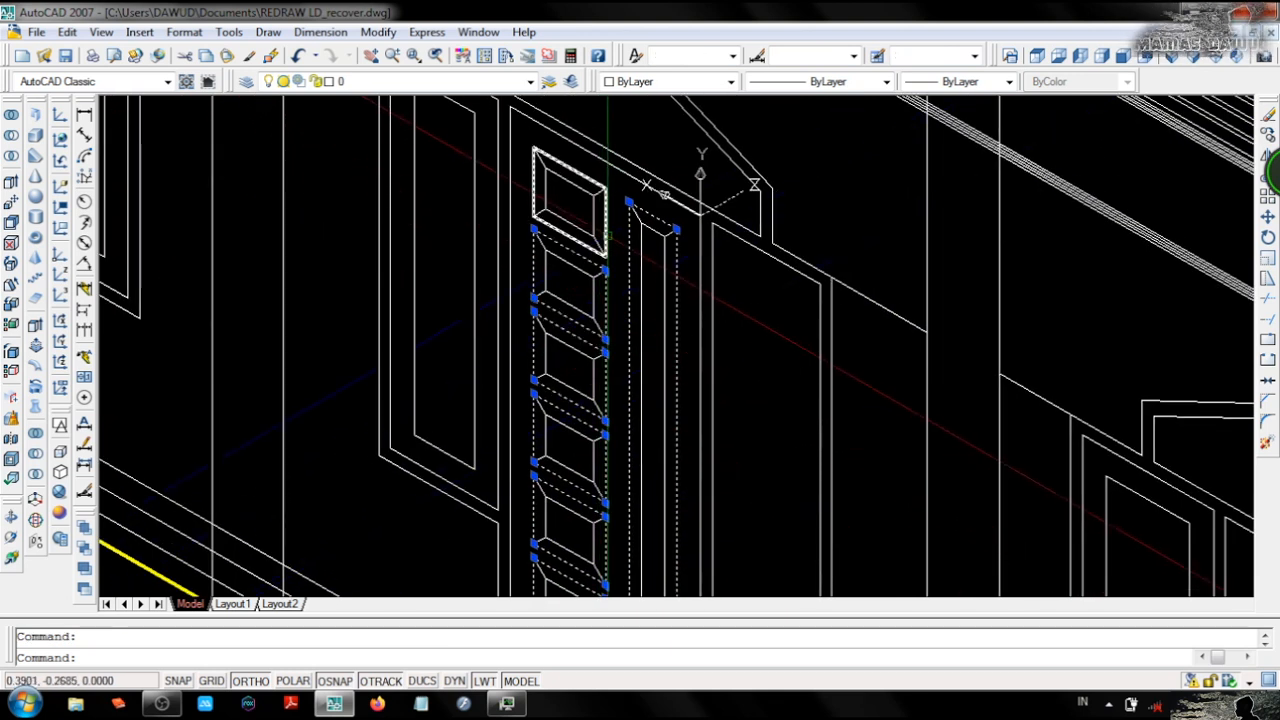
pyautogui.click(605, 188)
pyautogui.click(605, 188)
pyautogui.press('Return')
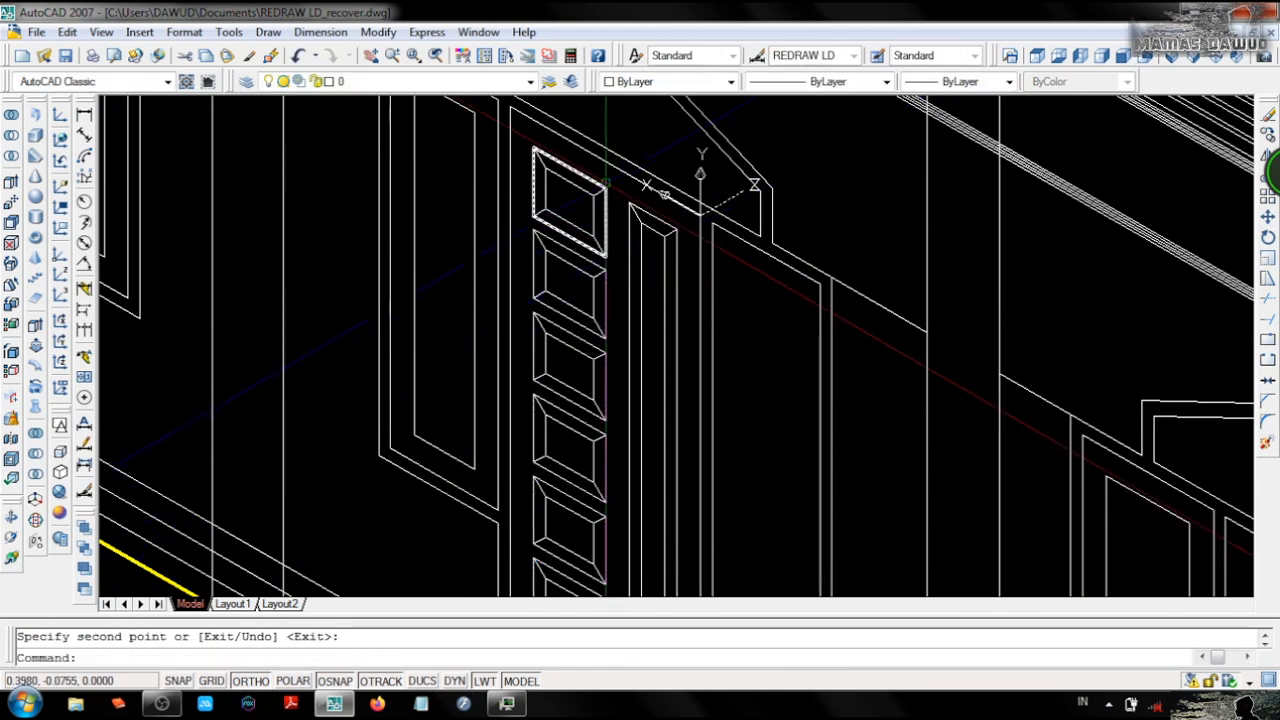
# Extrude the door leaf rectangle and the outer outlines of its seven panels 0.04.
pyautogui.click(592, 154)
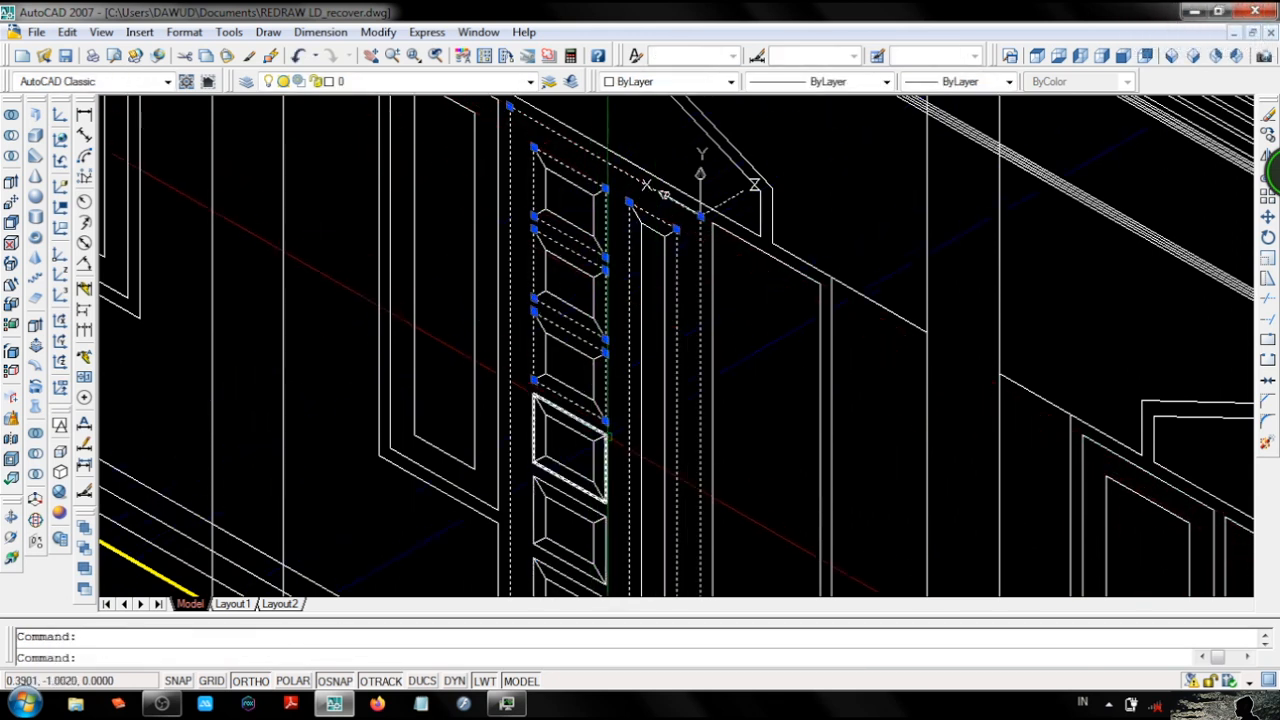
pyautogui.moveTo(603, 540); pyautogui.dragTo(611, 382, button='middle')
pyautogui.write('ext')
pyautogui.press('Return')
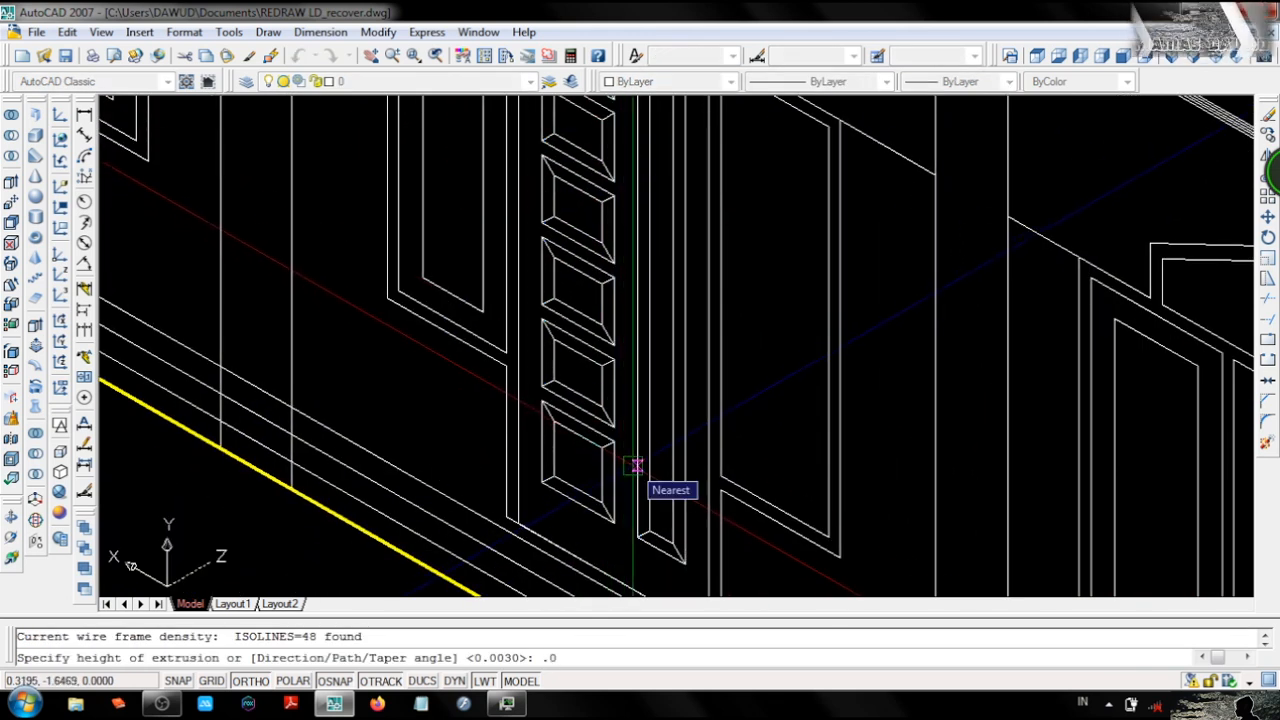
pyautogui.write('.04')
pyautogui.press('Return')
# Subtract the six small panel solids and the long panel solid from the door leaf.
pyautogui.write('su')
pyautogui.press('Return')
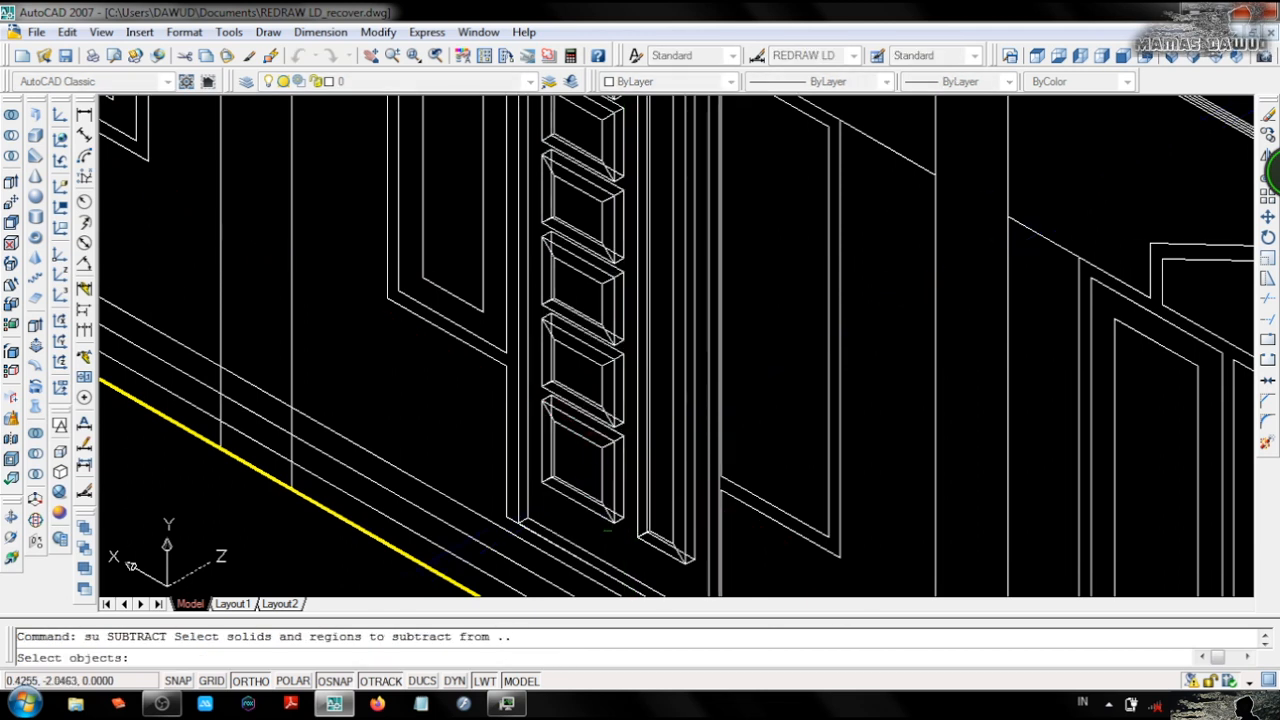
pyautogui.click(621, 257)
pyautogui.click(618, 175)
pyautogui.moveTo(616, 176); pyautogui.dragTo(658, 380, button='middle')
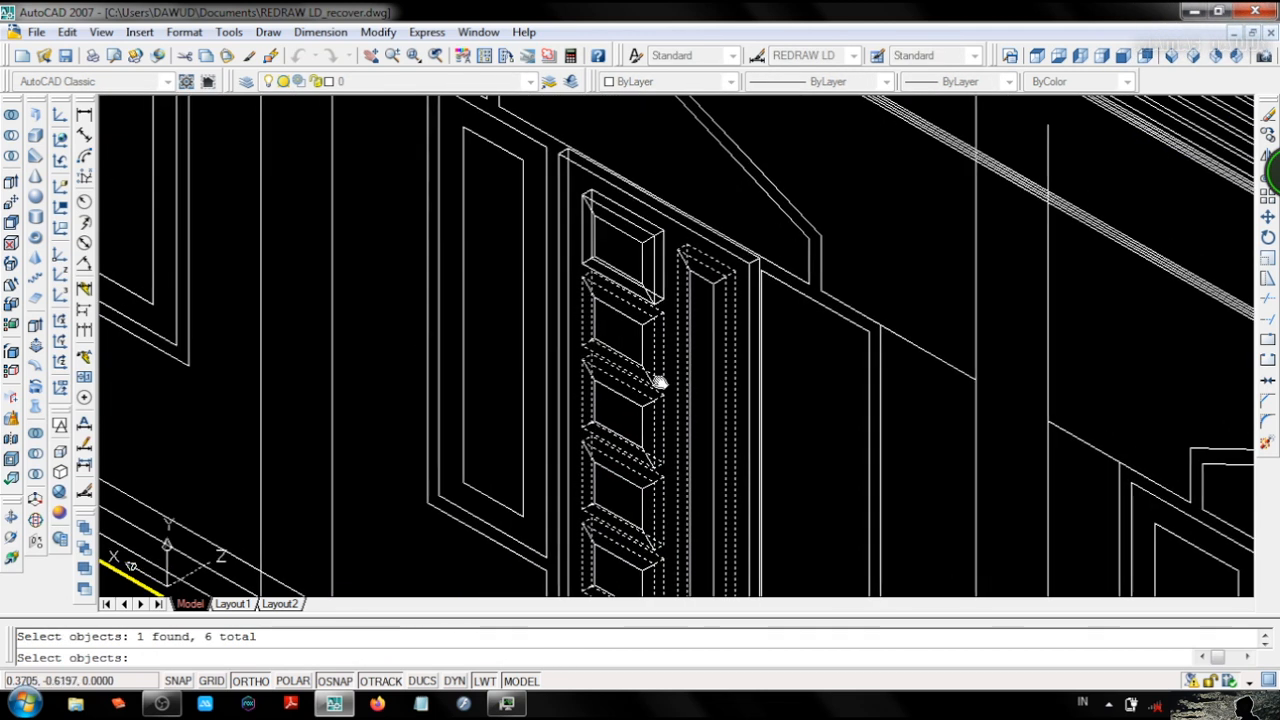
pyautogui.click(663, 268)
pyautogui.press('Return')
# Put the door leaf on the daun layer and send it behind the other objects.
pyautogui.click(662, 268)
pyautogui.click(385, 82)
pyautogui.click(355, 173)
pyautogui.rightClick(663, 262)
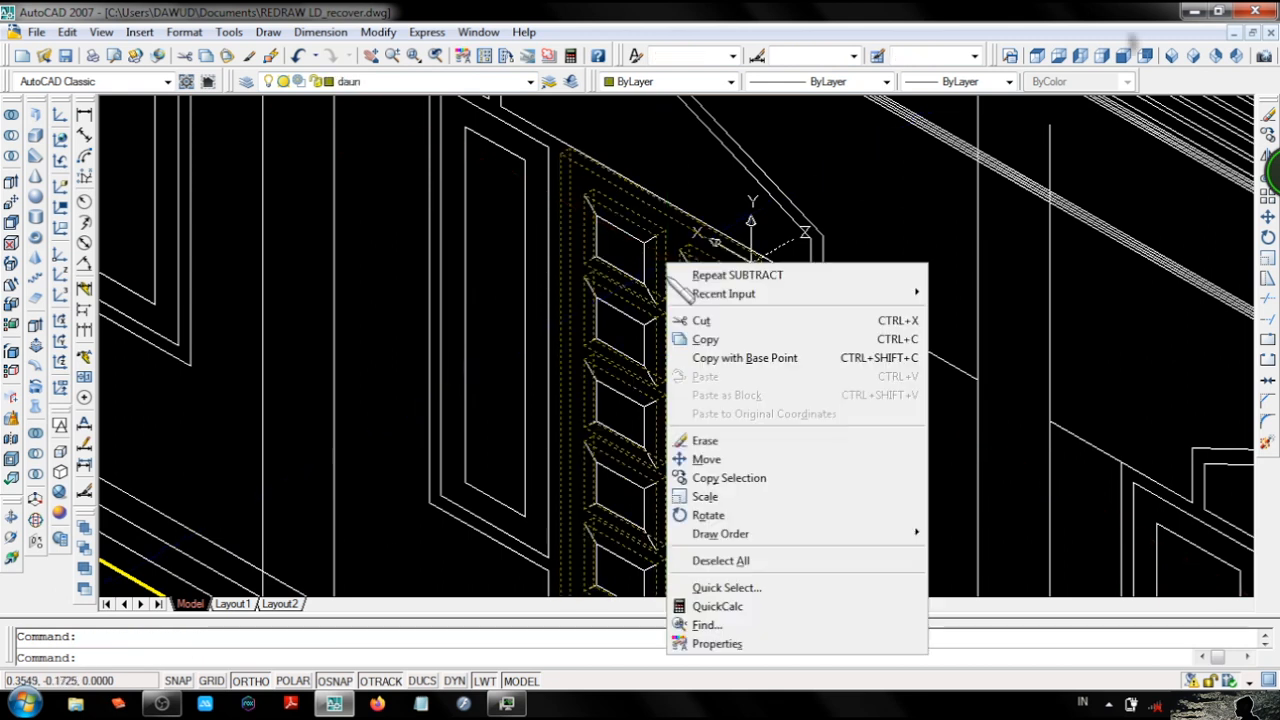
pyautogui.moveTo(716, 526)
pyautogui.click(985, 552)
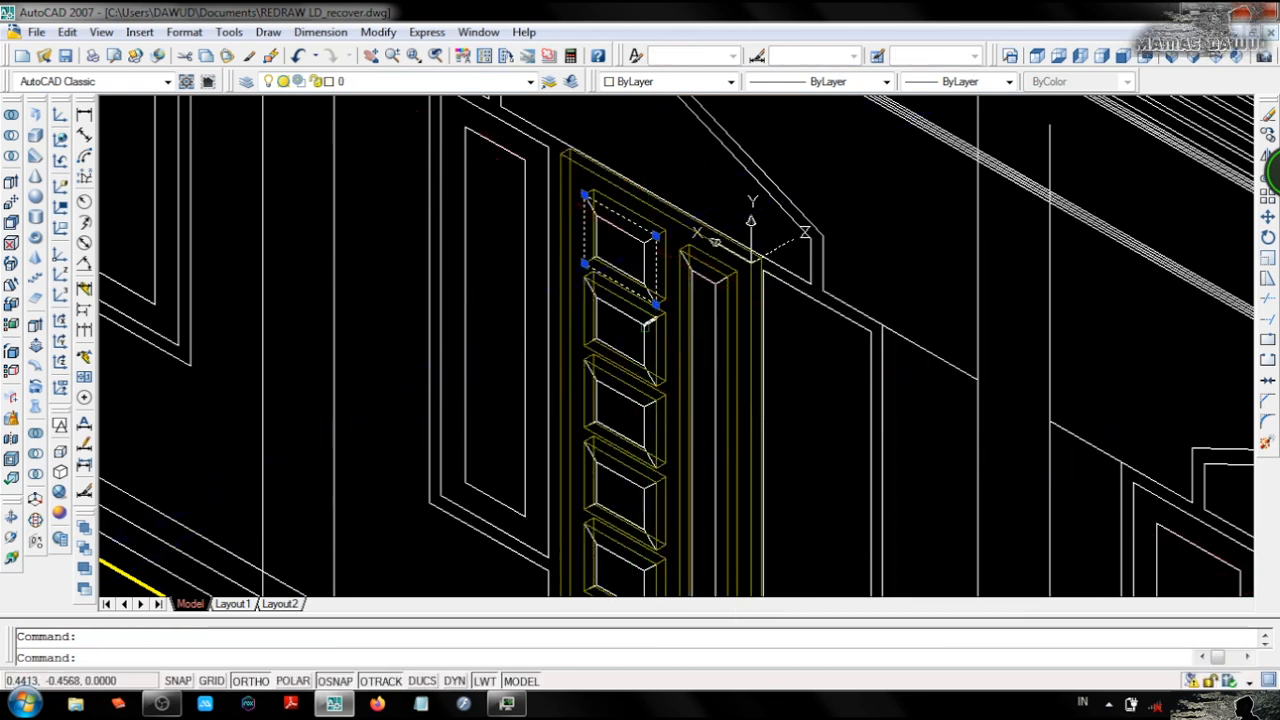
# Extrude the remaining outer outlines of the door panels 0.02.
pyautogui.click(650, 320)
pyautogui.click(654, 491)
pyautogui.moveTo(654, 493); pyautogui.dragTo(614, 362, button='middle')
pyautogui.click(615, 450)
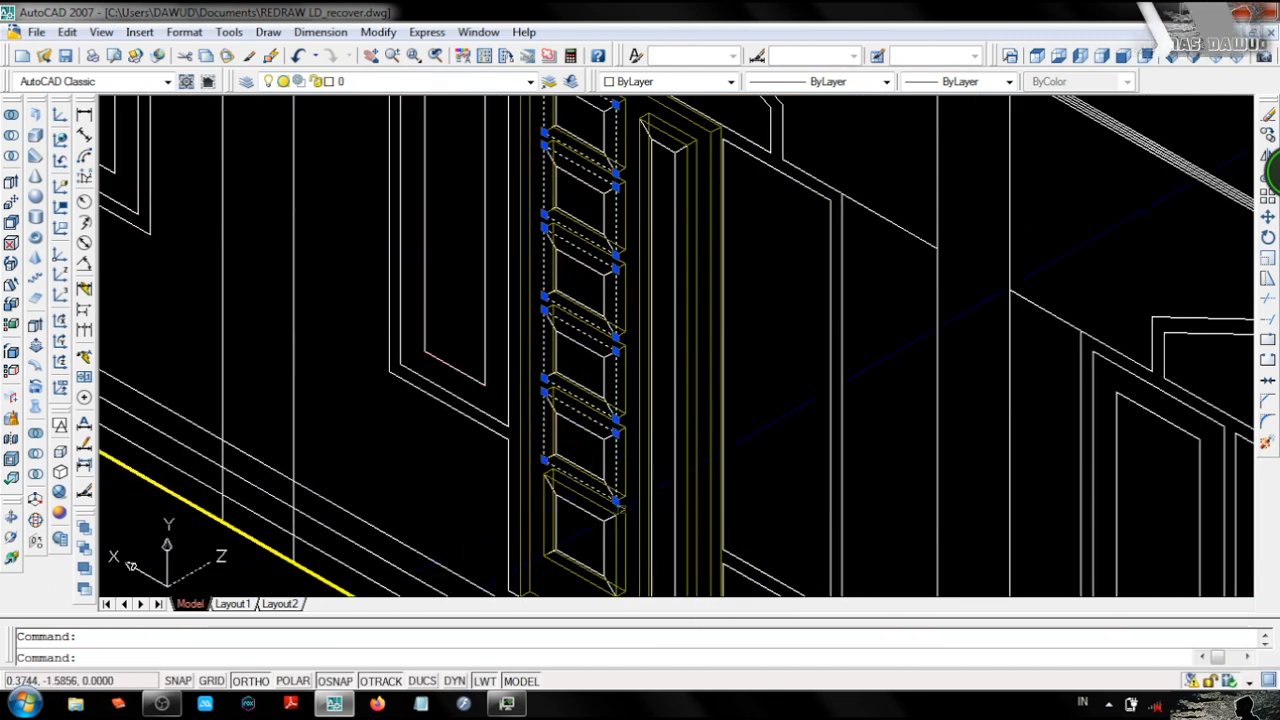
pyautogui.write('ext')
pyautogui.press('Return')
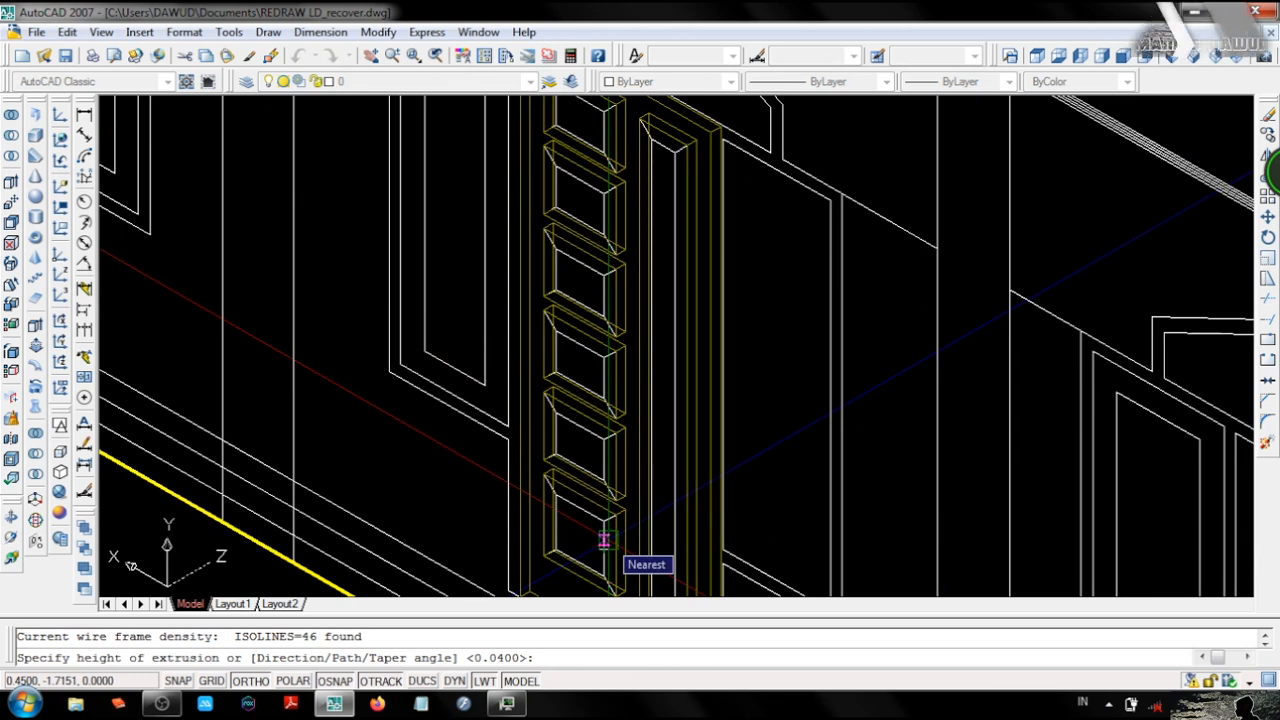
pyautogui.write('.02')
pyautogui.press('Return')
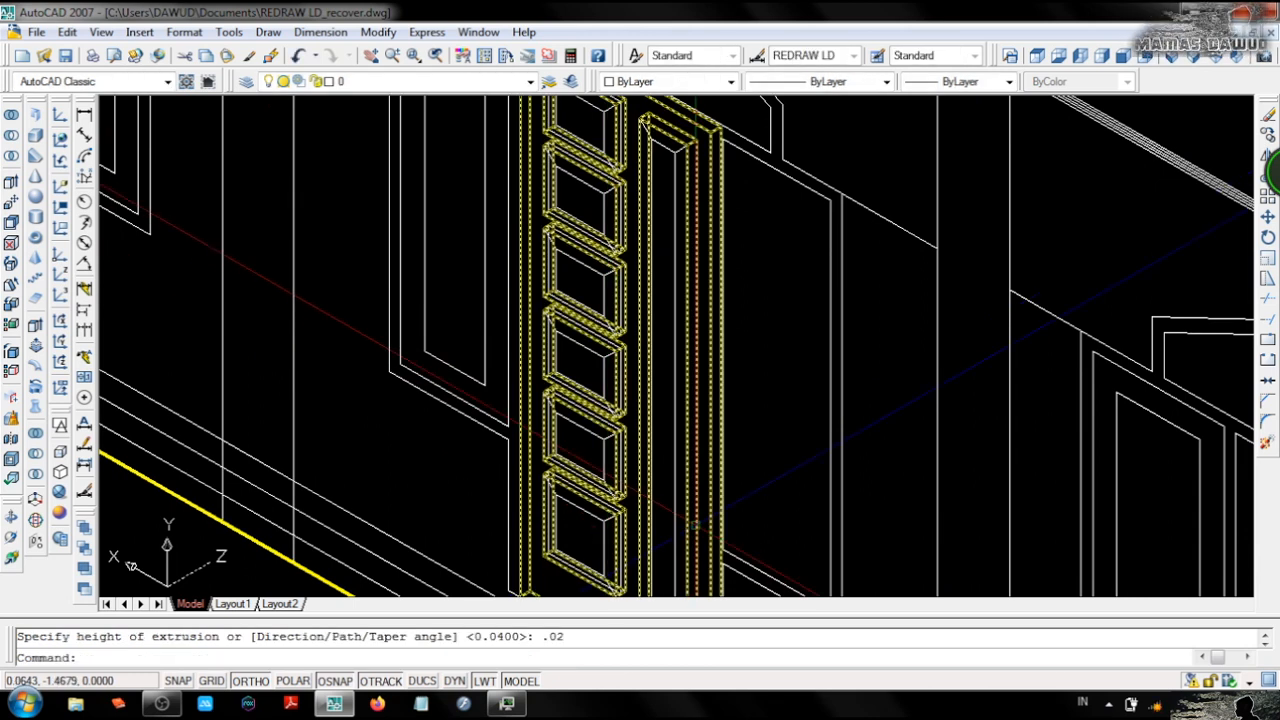
# Move the seven panel solids along the Z axis to the middle of the door leaf's thickness.
pyautogui.click(655, 125)
pyautogui.moveTo(652, 123); pyautogui.dragTo(660, 237, button='middle')
pyautogui.click(629, 238)
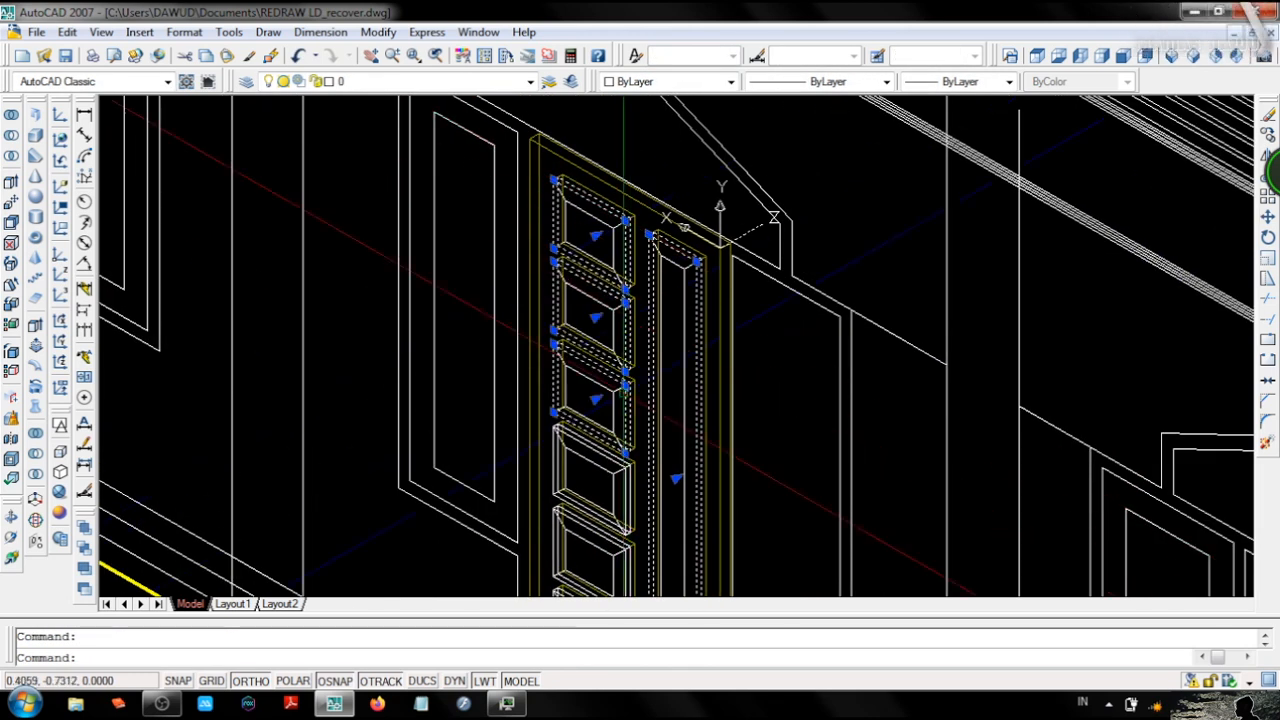
pyautogui.moveTo(627, 567); pyautogui.dragTo(630, 356, button='middle')
pyautogui.click(629, 447)
pyautogui.write('m')
pyautogui.press('Return')
pyautogui.scroll(7, 705, 539)
pyautogui.moveTo(705, 539); pyautogui.dragTo(700, 449, button='middle')
pyautogui.click(688, 462)
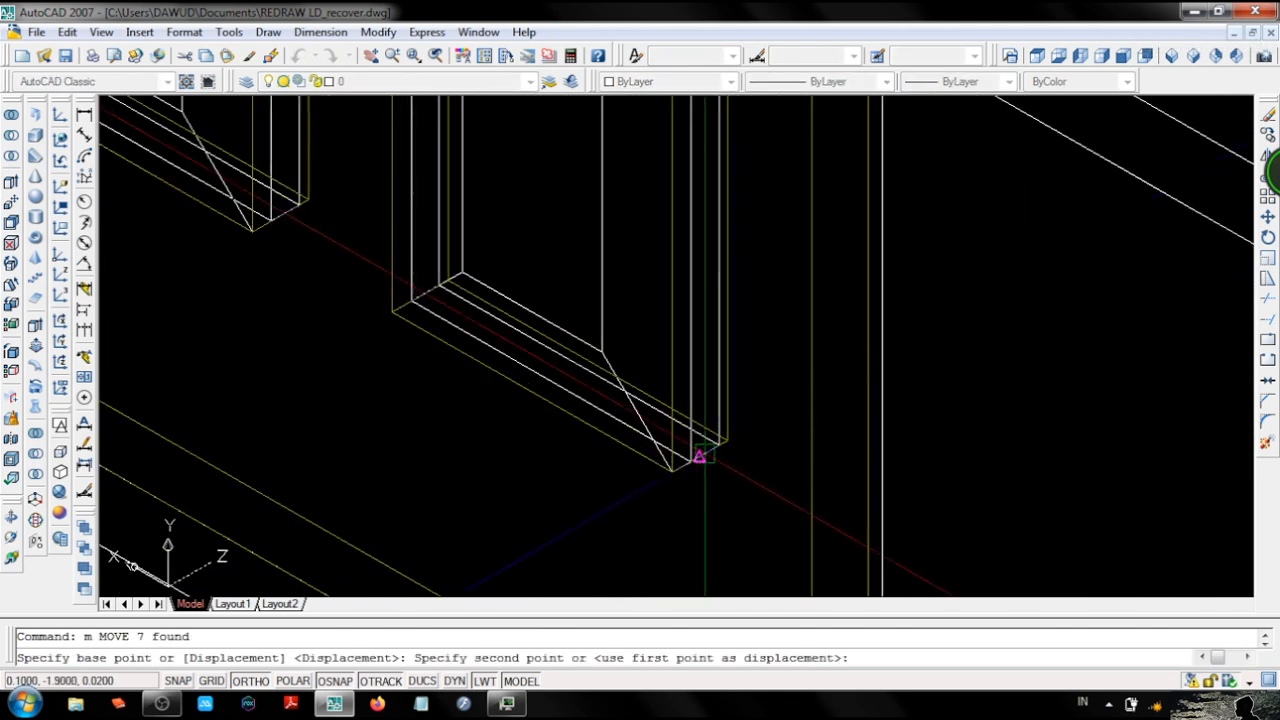
pyautogui.click(696, 457)
pyautogui.scroll(-5, 694, 458)
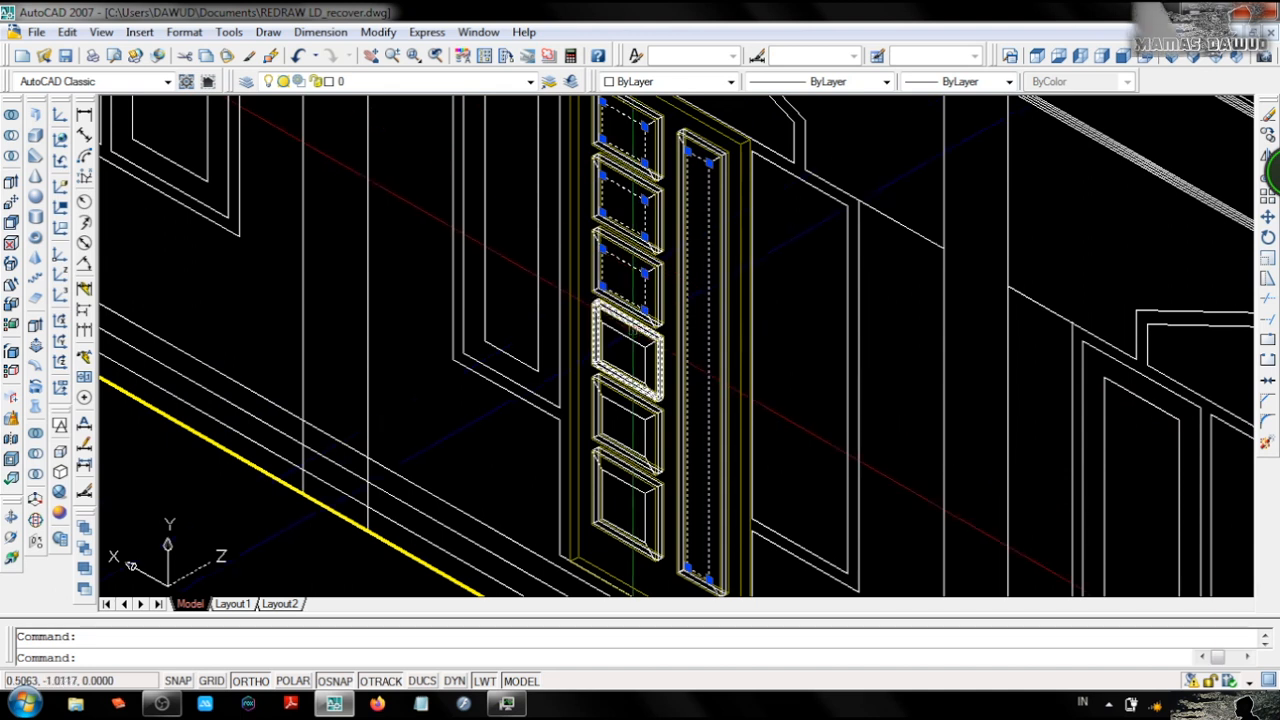
# Extrude the inner rectangles of all seven door panels 0.03.
pyautogui.write('ex')
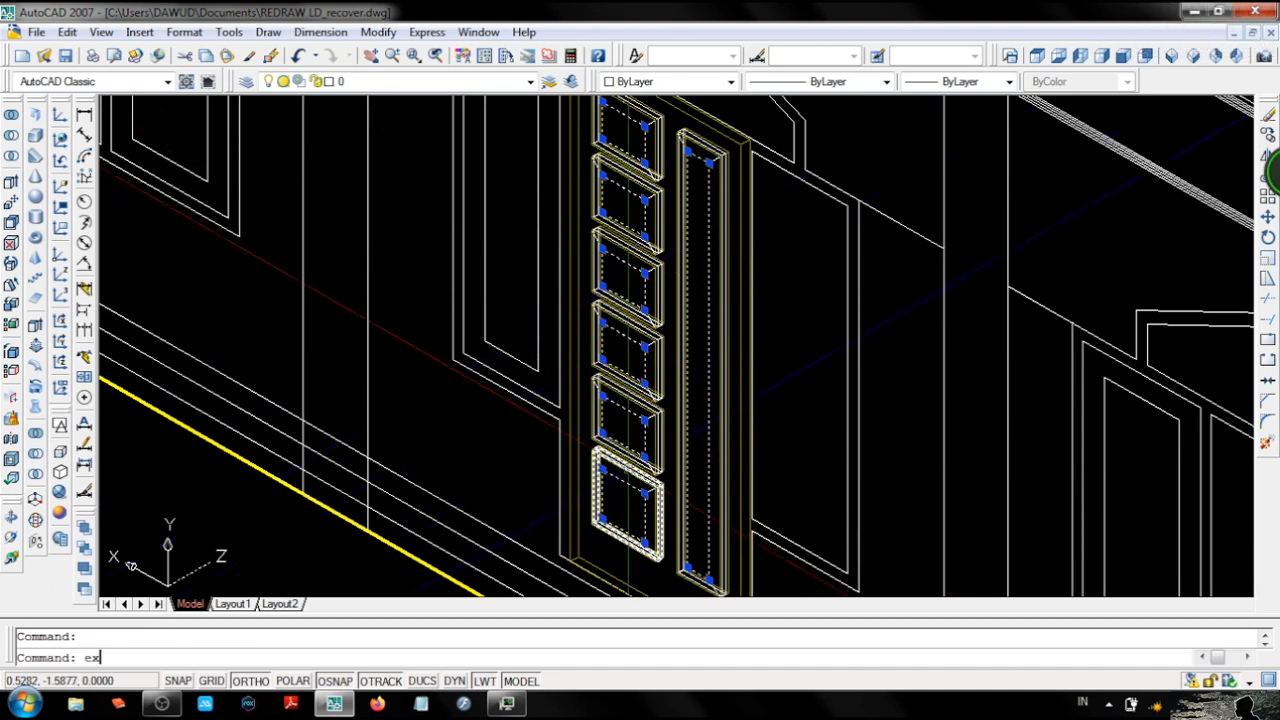
pyautogui.press('Return')
pyautogui.write('.03')
pyautogui.press('Return')
pyautogui.scroll(6, 649, 214)
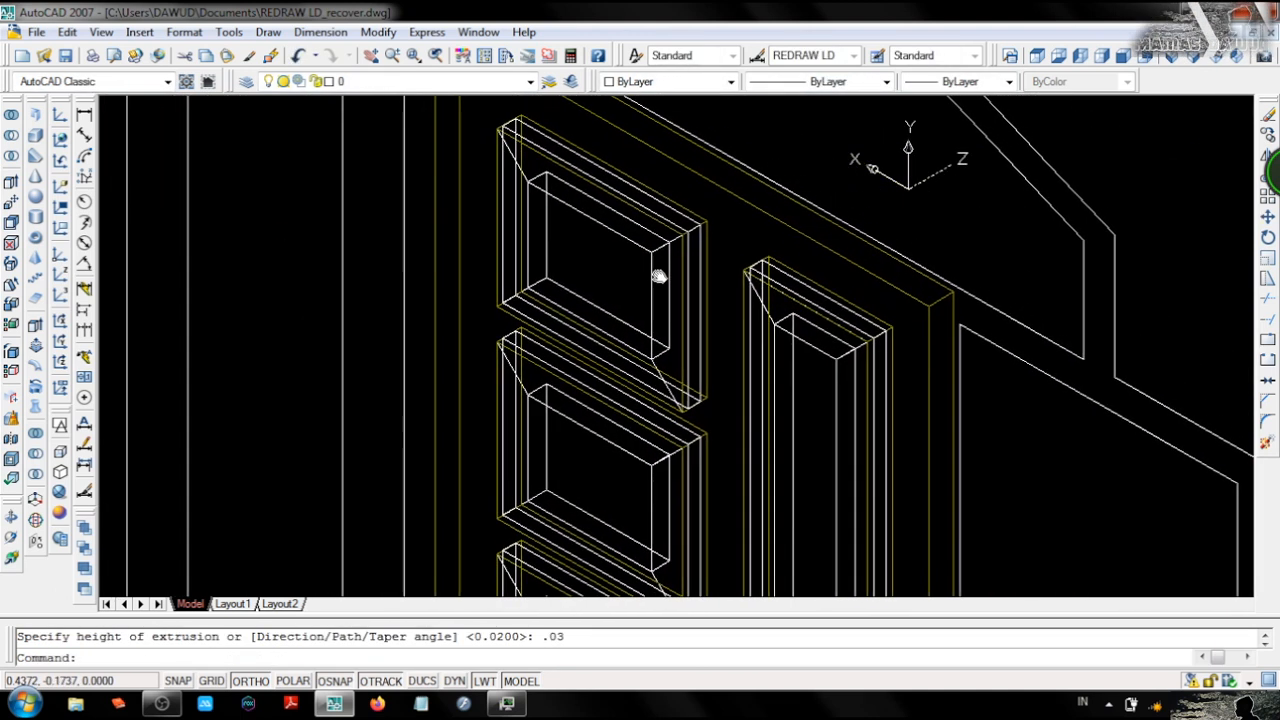
pyautogui.moveTo(659, 344); pyautogui.dragTo(651, 342, button='middle')
# Examine the door leaf and its panel solids in the left side elevation from the top view.
pyautogui.click(1037, 56)
pyautogui.scroll(6, 1052, 469)
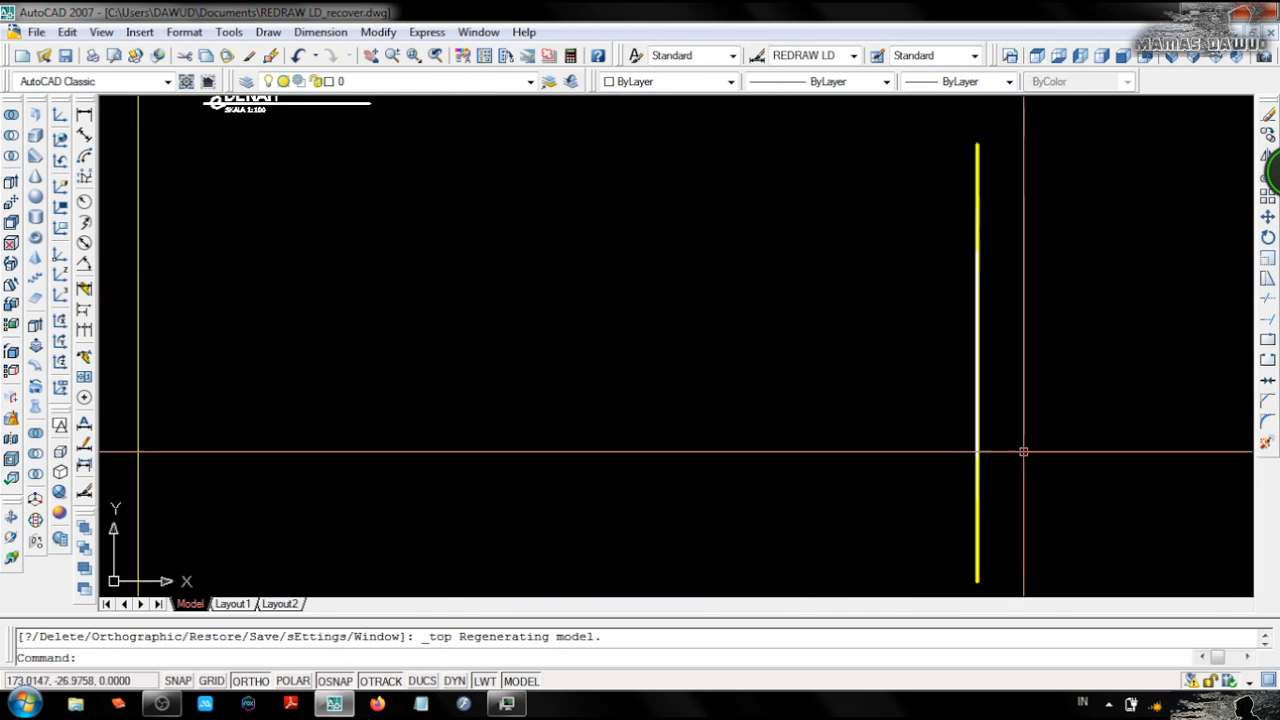
pyautogui.scroll(-4, 1023, 449)
pyautogui.scroll(-6, 677, 395)
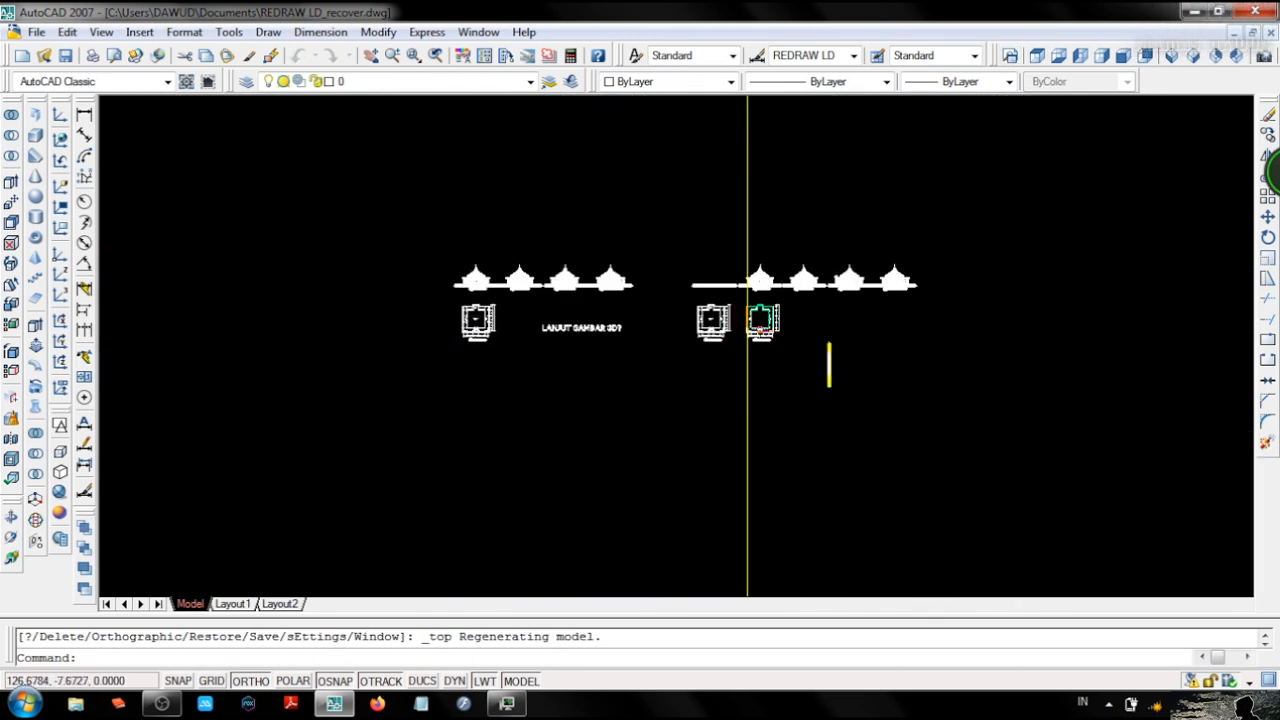
pyautogui.scroll(12, 760, 318)
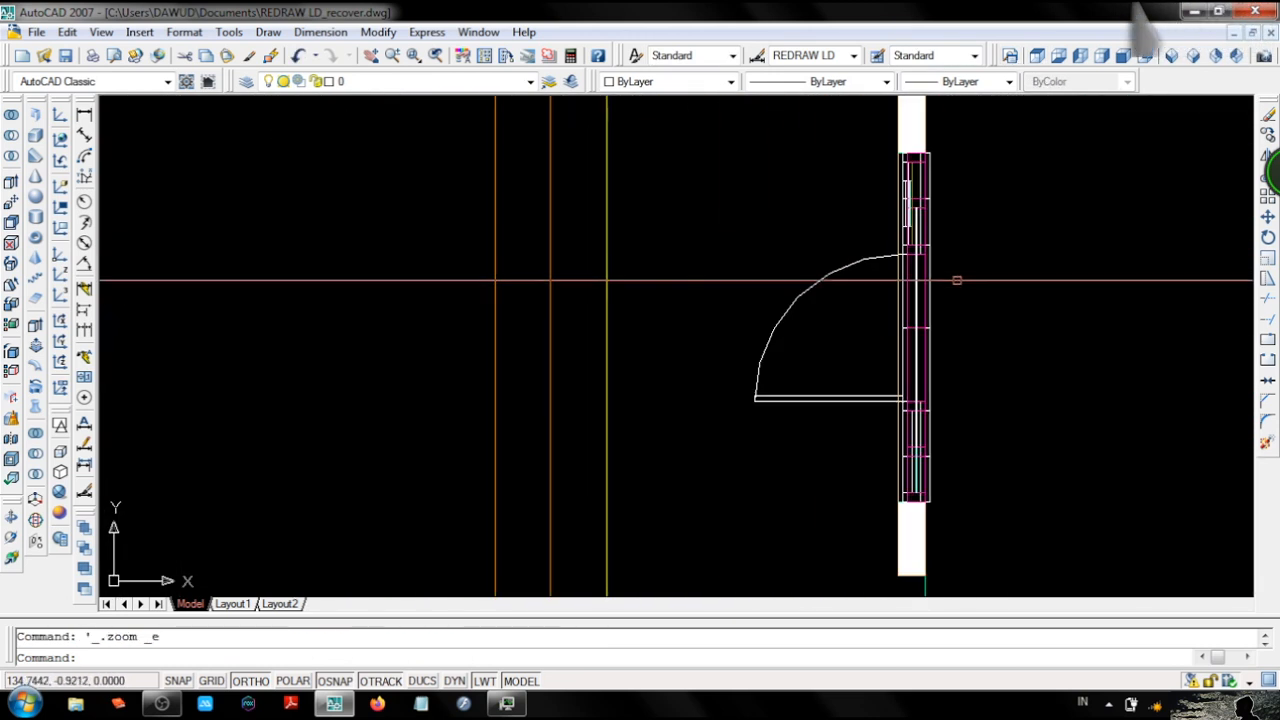
pyautogui.scroll(2, 957, 280)
pyautogui.scroll(-15, 911, 429)
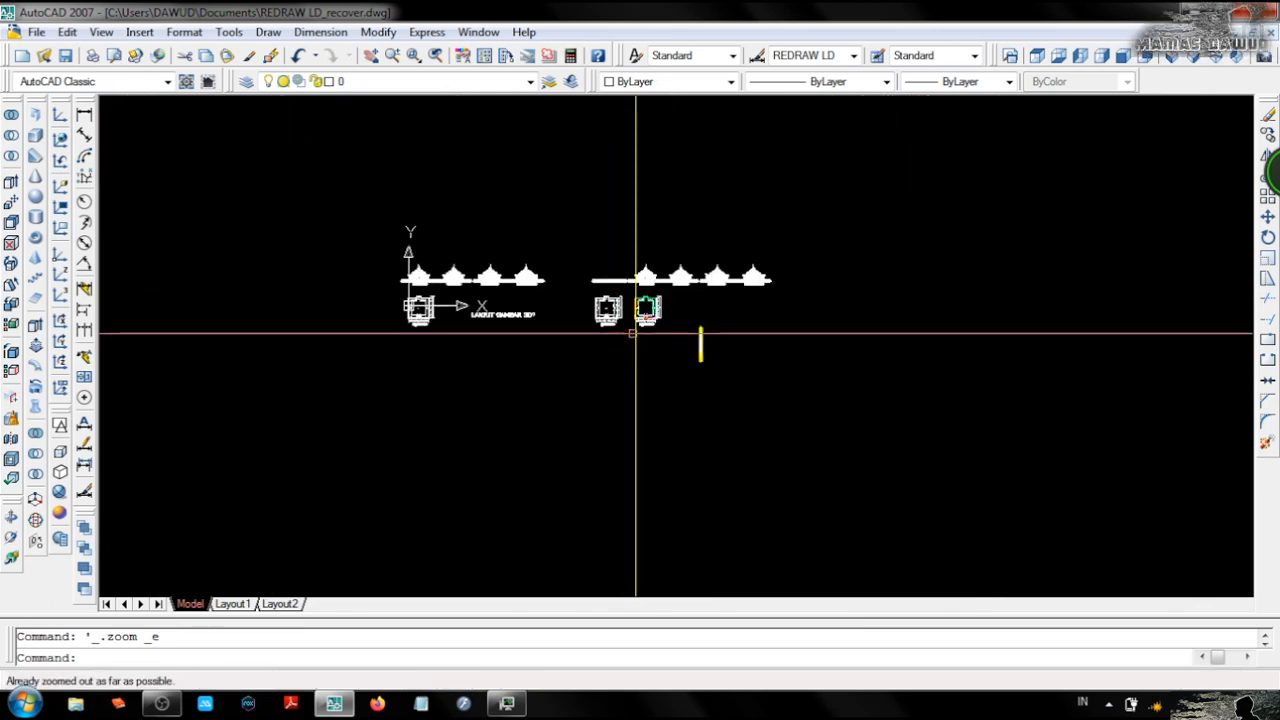
pyautogui.click(1171, 56)
pyautogui.scroll(13, 900, 294)
pyautogui.scroll(-7, 900, 305)
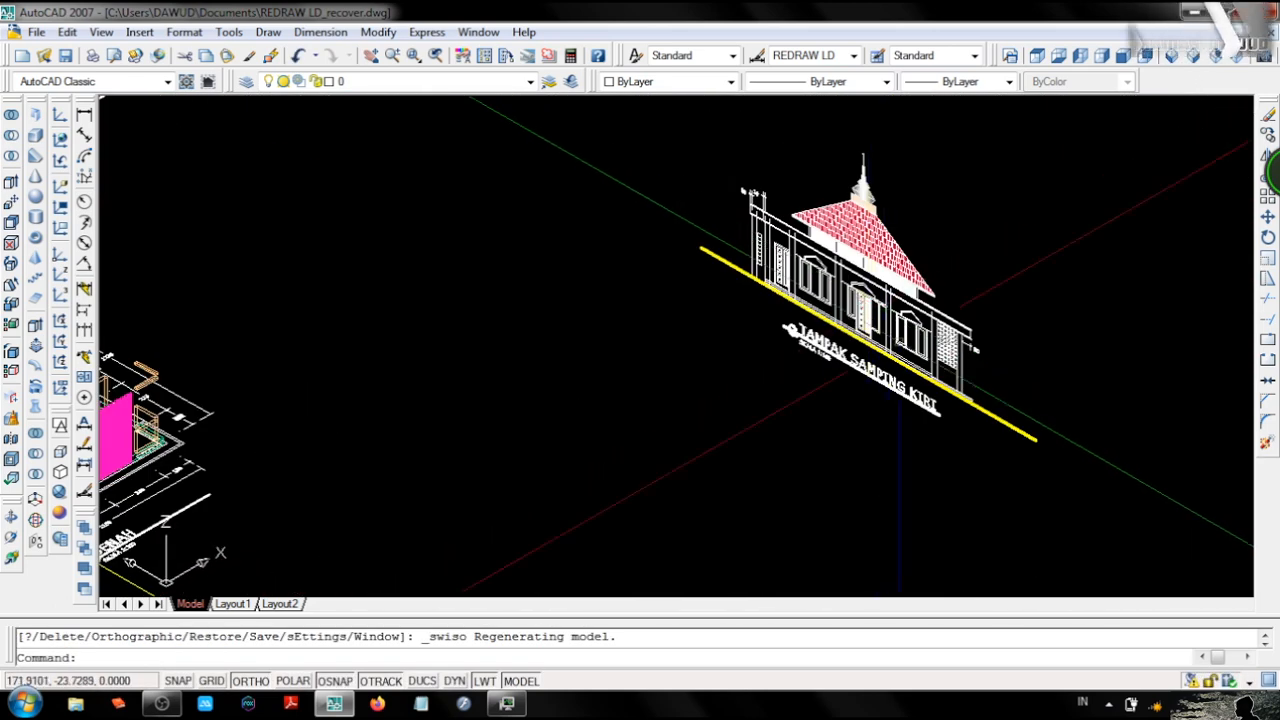
pyautogui.scroll(-3, 900, 344)
pyautogui.scroll(5, 900, 344)
pyautogui.click(1037, 56)
pyautogui.scroll(2, 1014, 245)
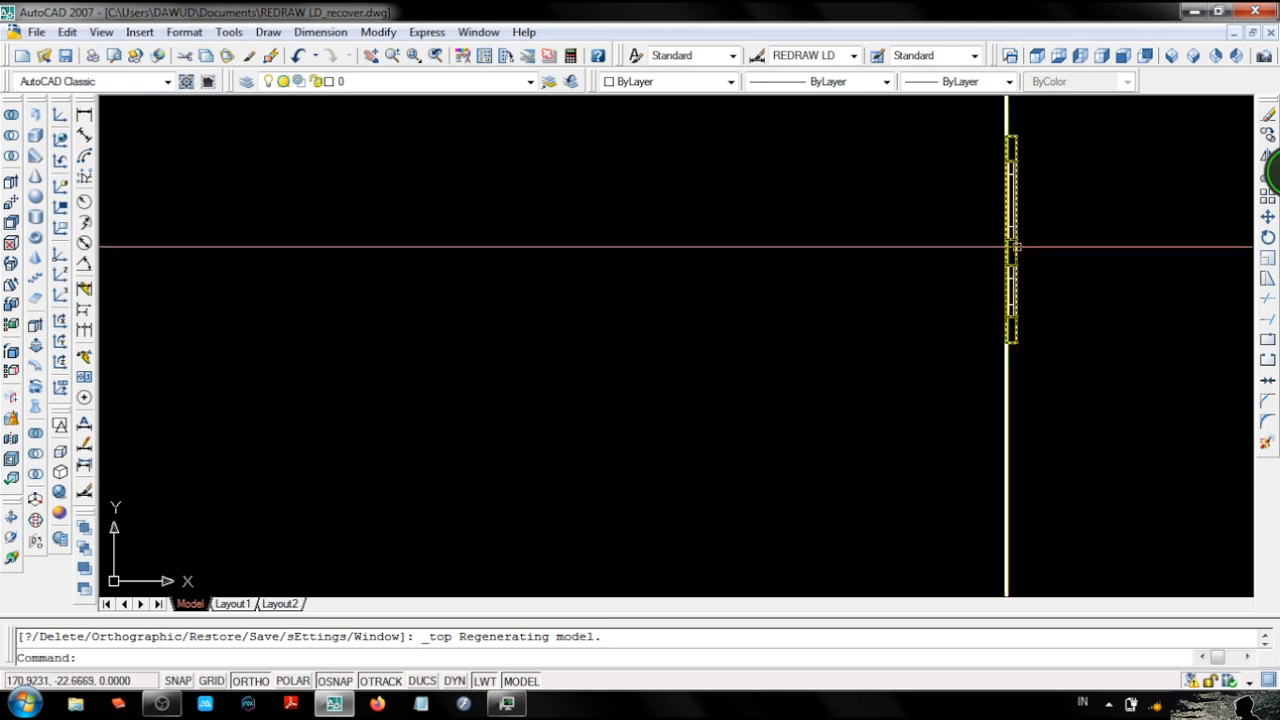
pyautogui.scroll(8, 1000, 280)
pyautogui.click(84, 114)
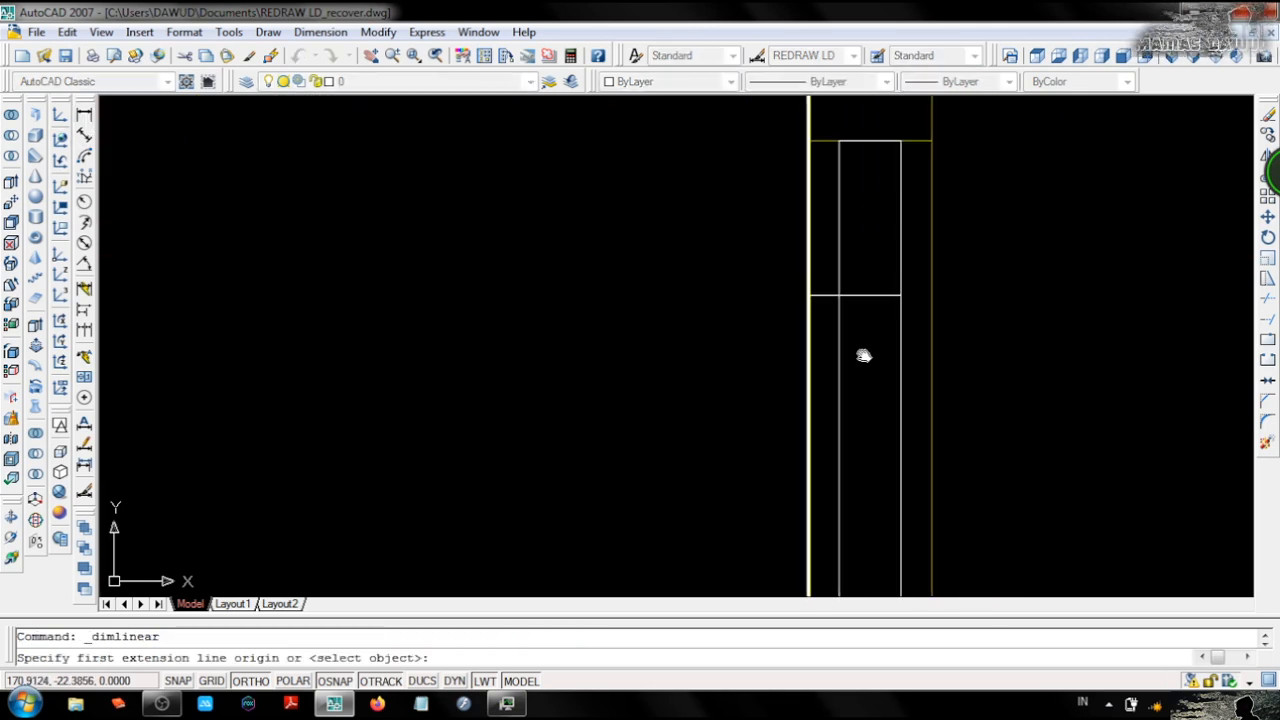
pyautogui.click(866, 143)
pyautogui.click(977, 466)
pyautogui.scroll(5, 842, 303)
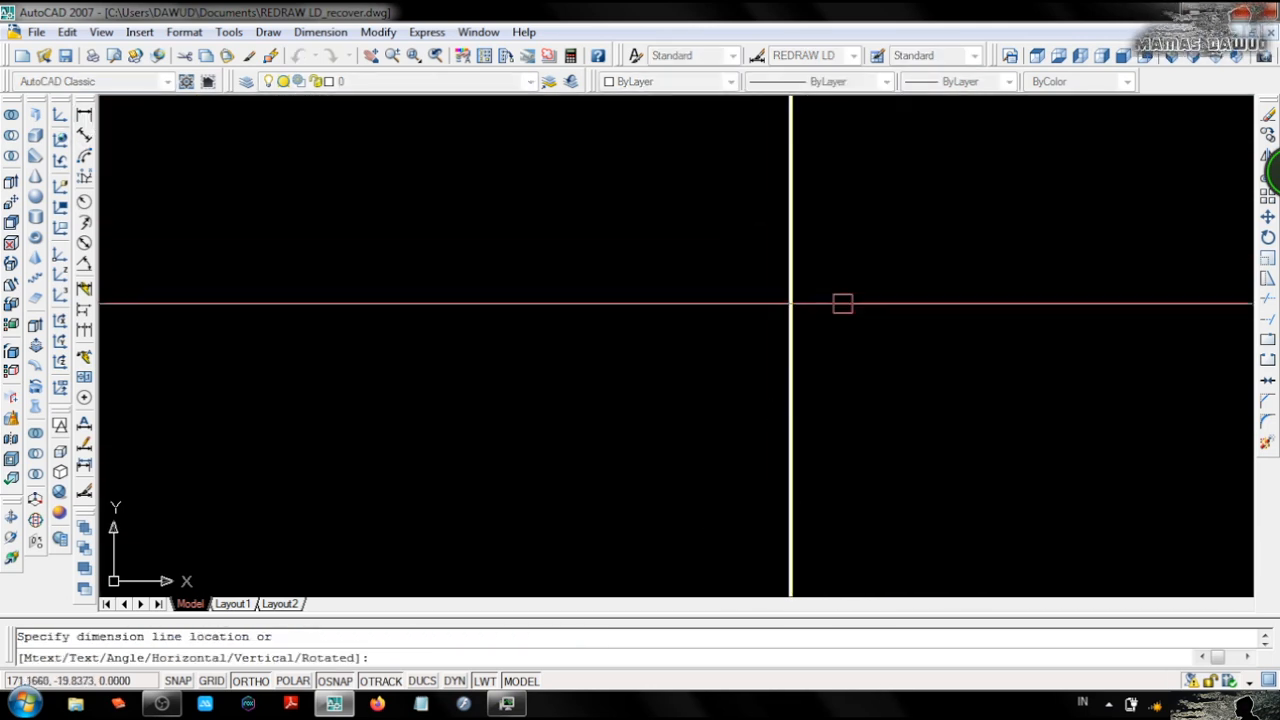
pyautogui.scroll(-5, 842, 303)
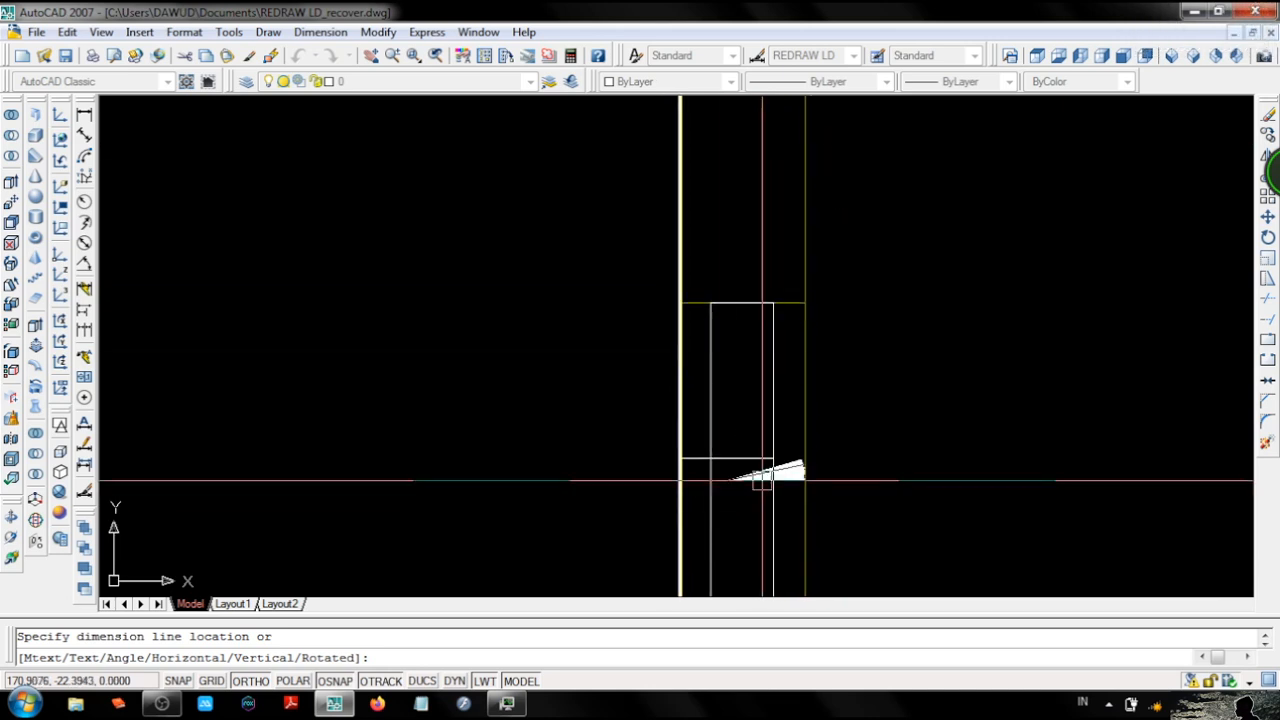
pyautogui.press('Escape')
# Set REDRAW LD as the current dimension style.
pyautogui.write('d')
pyautogui.press('Return')
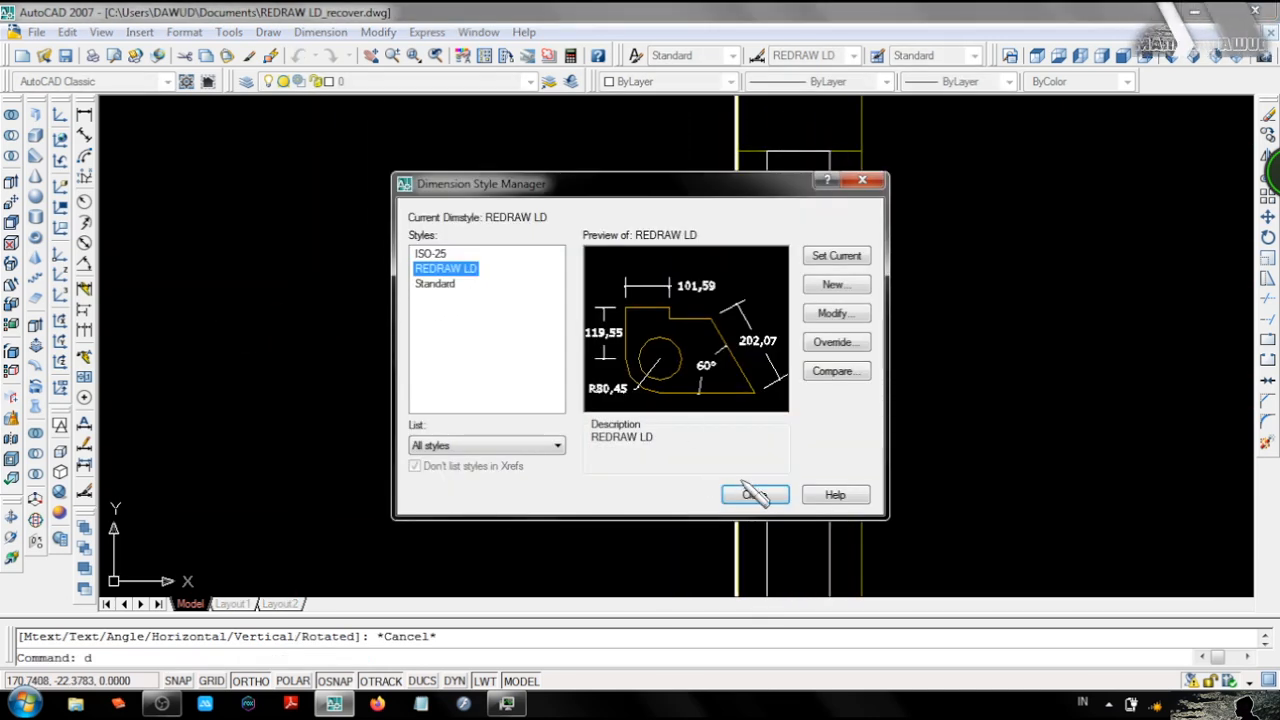
pyautogui.click(815, 258)
pyautogui.click(754, 494)
# Dimension the horizontal offset between the midpoints of the outer panel solid and the inner panel block.
pyautogui.write('dli')
pyautogui.press('Return')
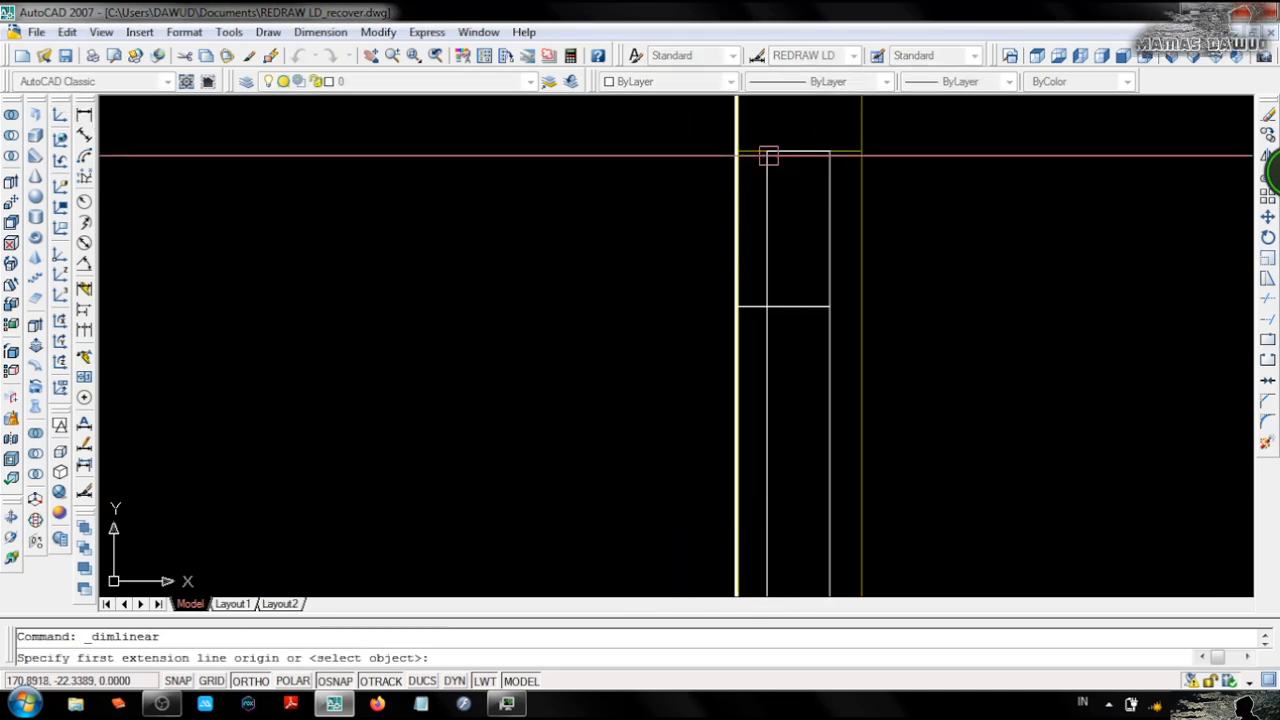
pyautogui.click(768, 154)
pyautogui.click(777, 306)
pyautogui.click(736, 516)
pyautogui.scroll(3, 740, 360)
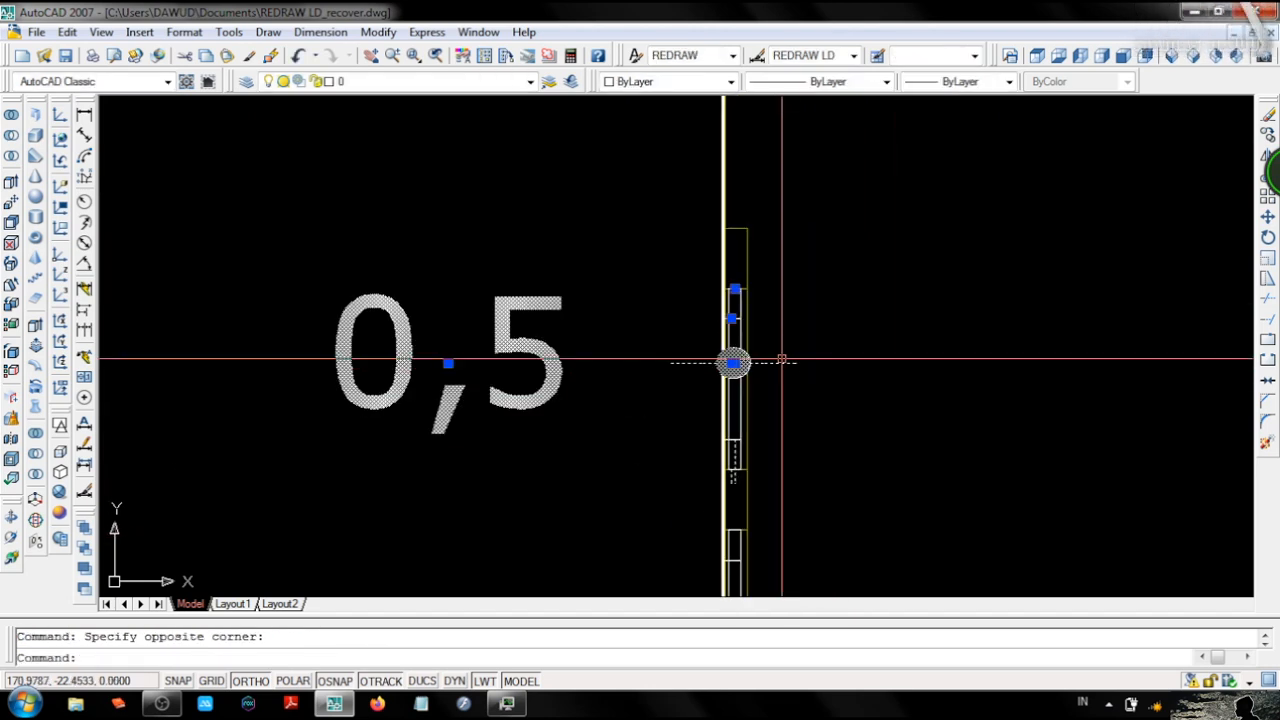
# Move the seven inner panel blocks 0.005 in the positive X direction to centre them in the outer panel solids.
pyautogui.scroll(-2, 780, 432)
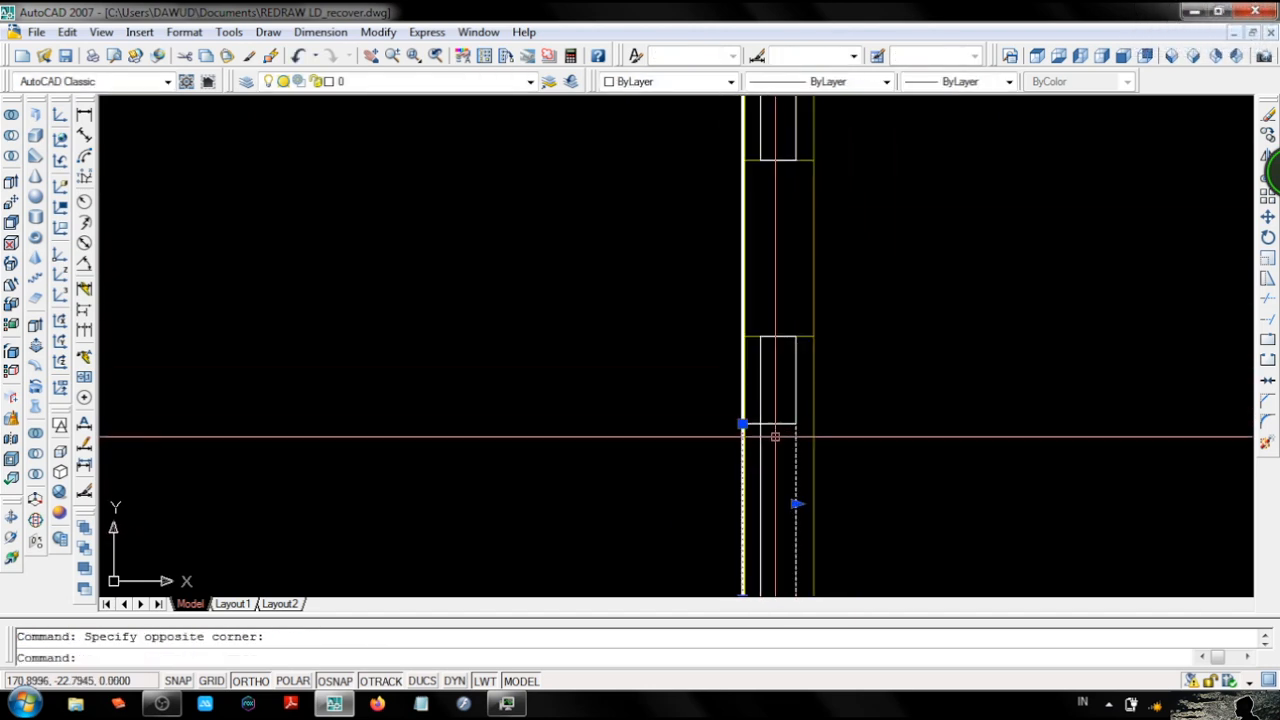
pyautogui.scroll(3, 743, 300)
pyautogui.write('m')
pyautogui.press('Return')
pyautogui.click(1002, 393)
pyautogui.write('.00')
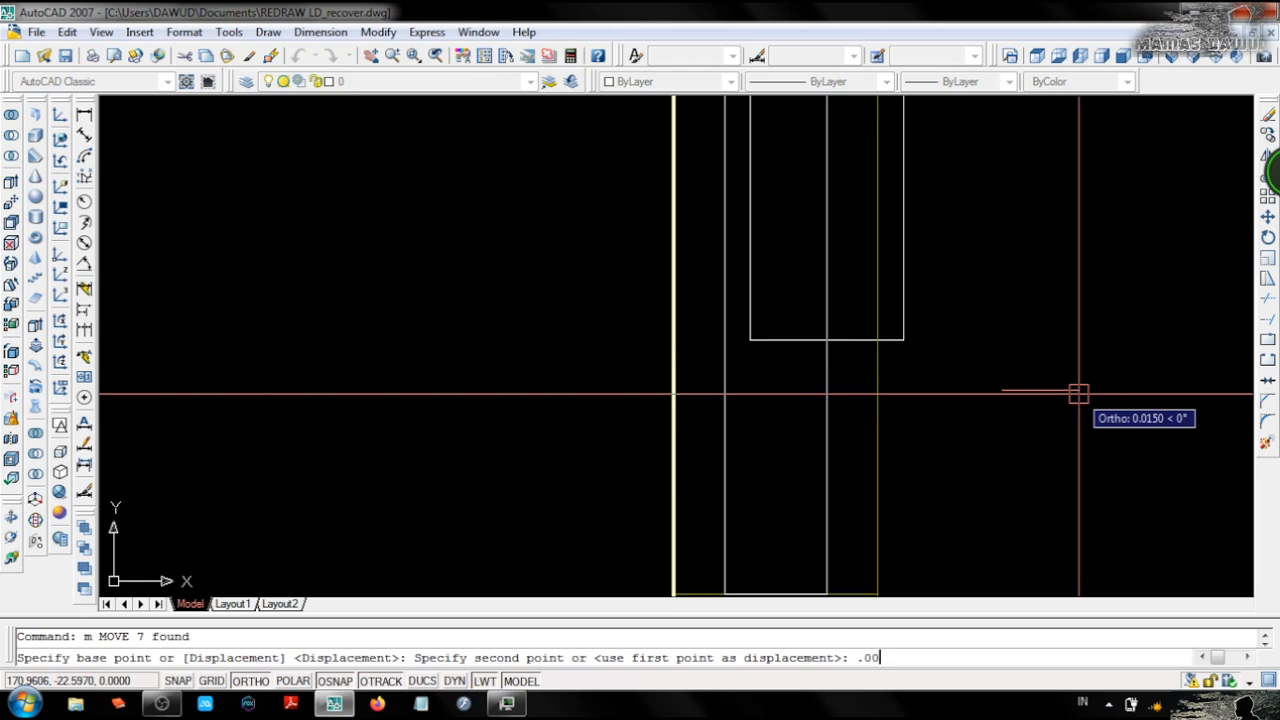
pyautogui.write('5')
pyautogui.press('Return')
pyautogui.scroll(-5, 759, 360)
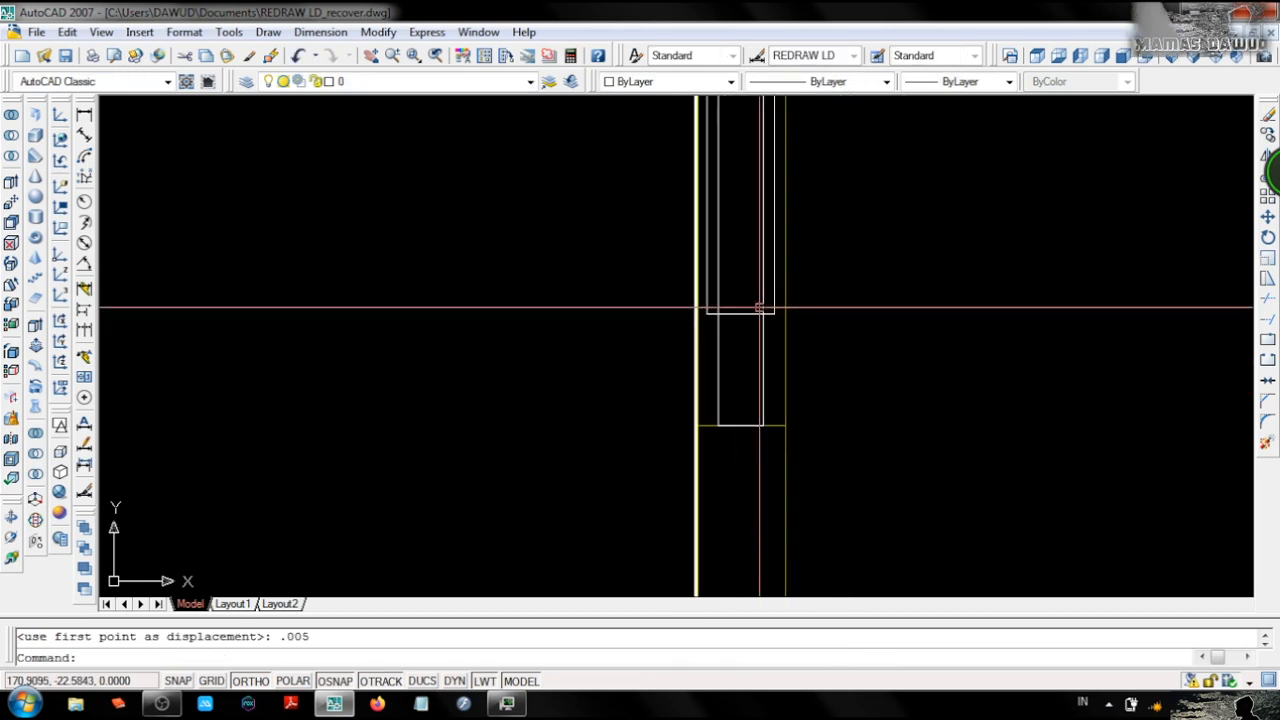
# Union the inner blocks of the six small door panels into one solid.
pyautogui.scroll(2, 748, 303)
pyautogui.scroll(-4, 743, 307)
pyautogui.moveTo(743, 307); pyautogui.dragTo(738, 312)
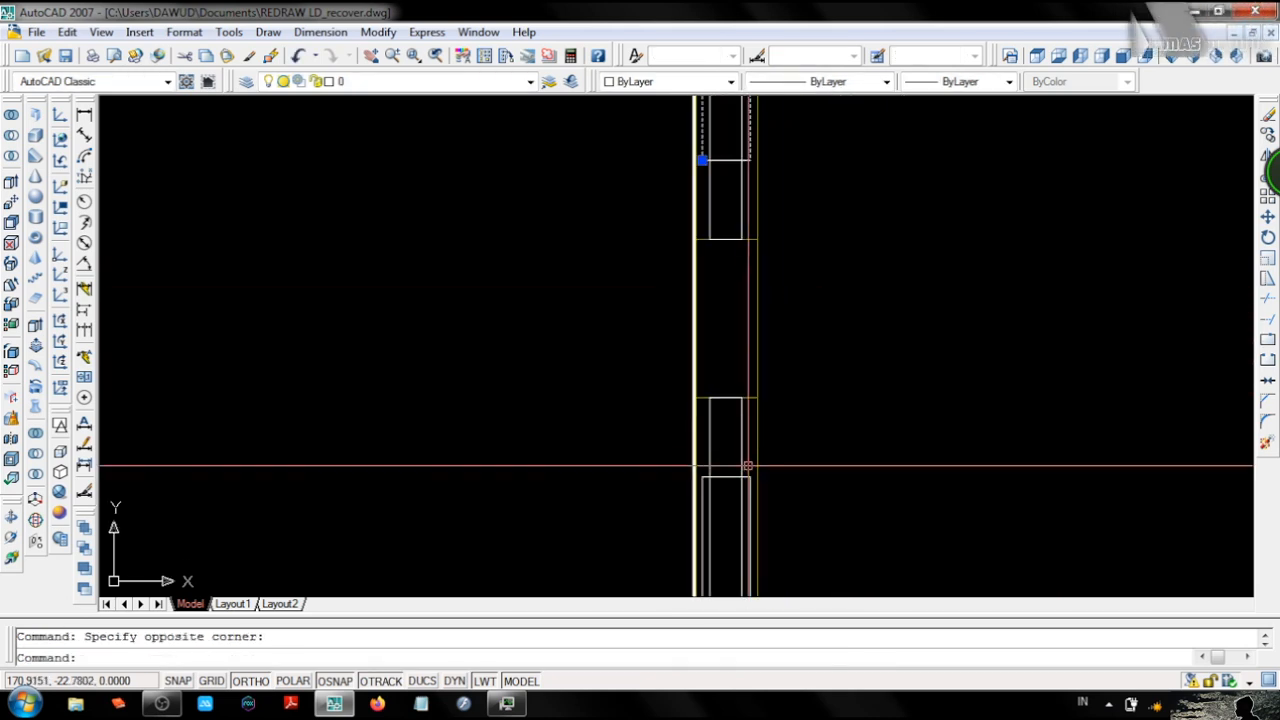
pyautogui.write('uni')
pyautogui.press('Return')
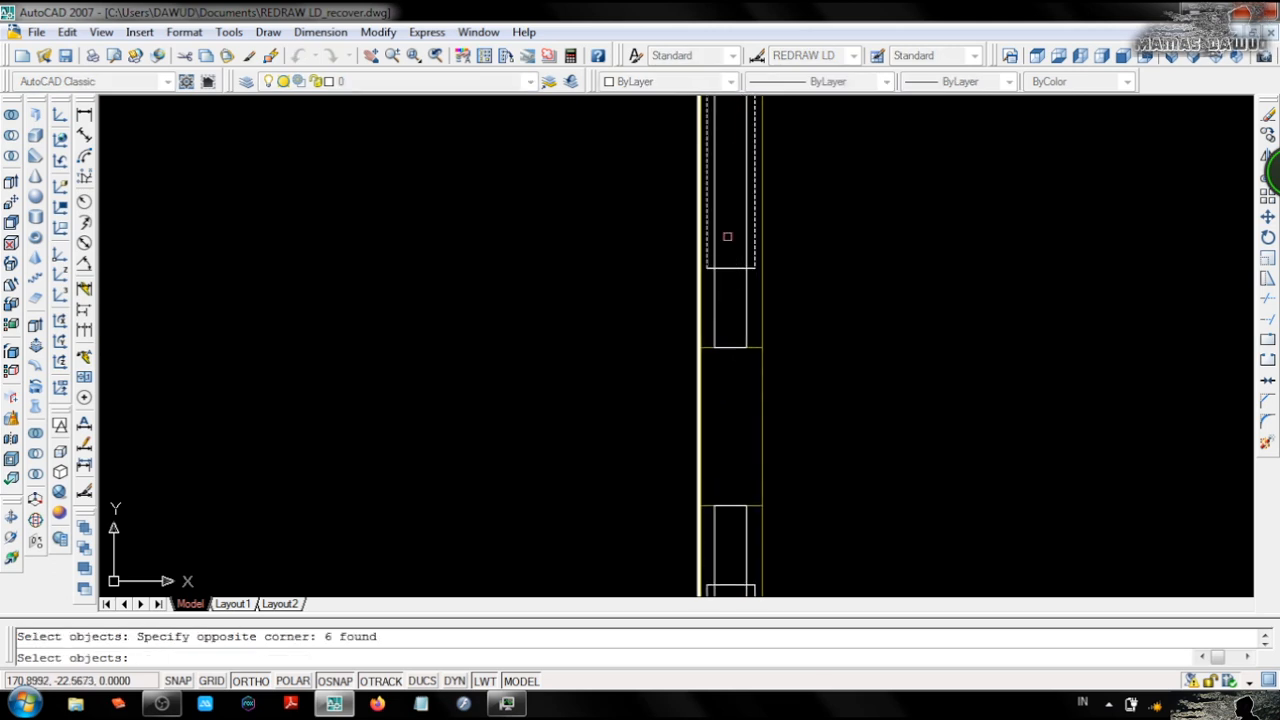
pyautogui.press('Return')
# Union the uppermost small panel's outer solid with the inner blocks in the southwest isometric view and check it shaded.
pyautogui.click(1171, 56)
pyautogui.scroll(15, 812, 275)
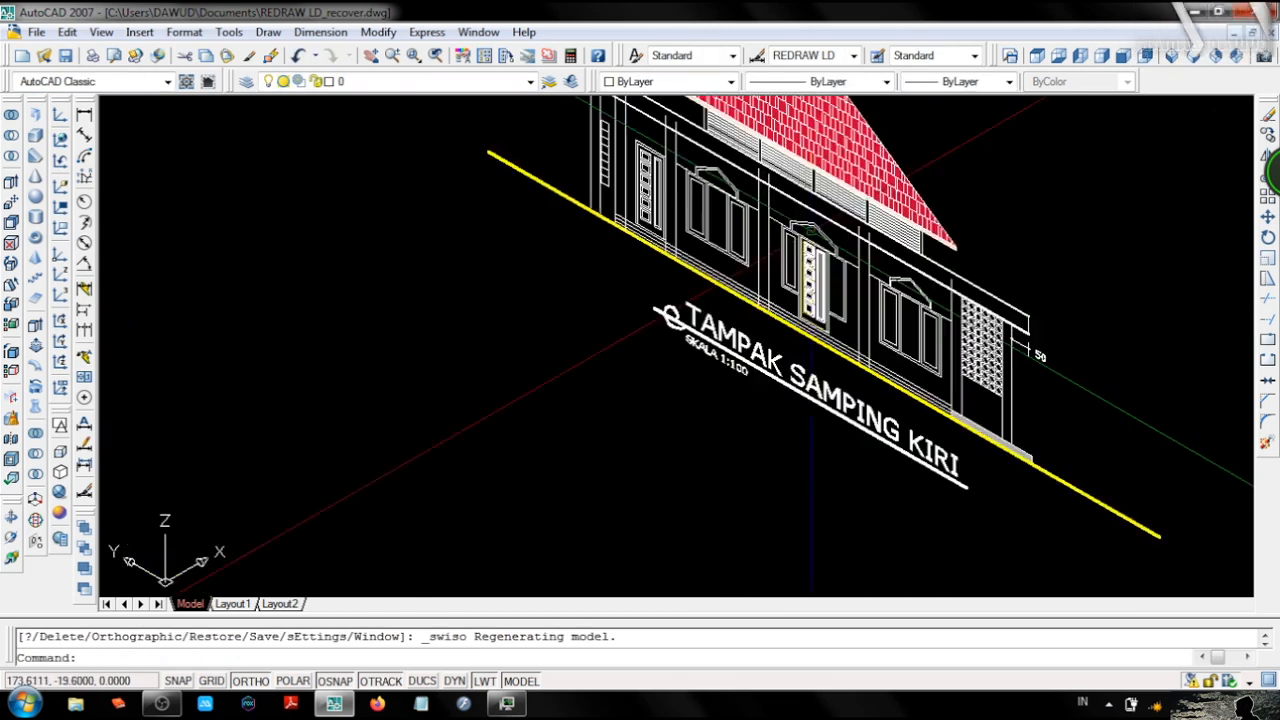
pyautogui.moveTo(971, 320); pyautogui.dragTo(814, 255, button='middle')
pyautogui.write('uni')
pyautogui.press('Return')
pyautogui.click(772, 217)
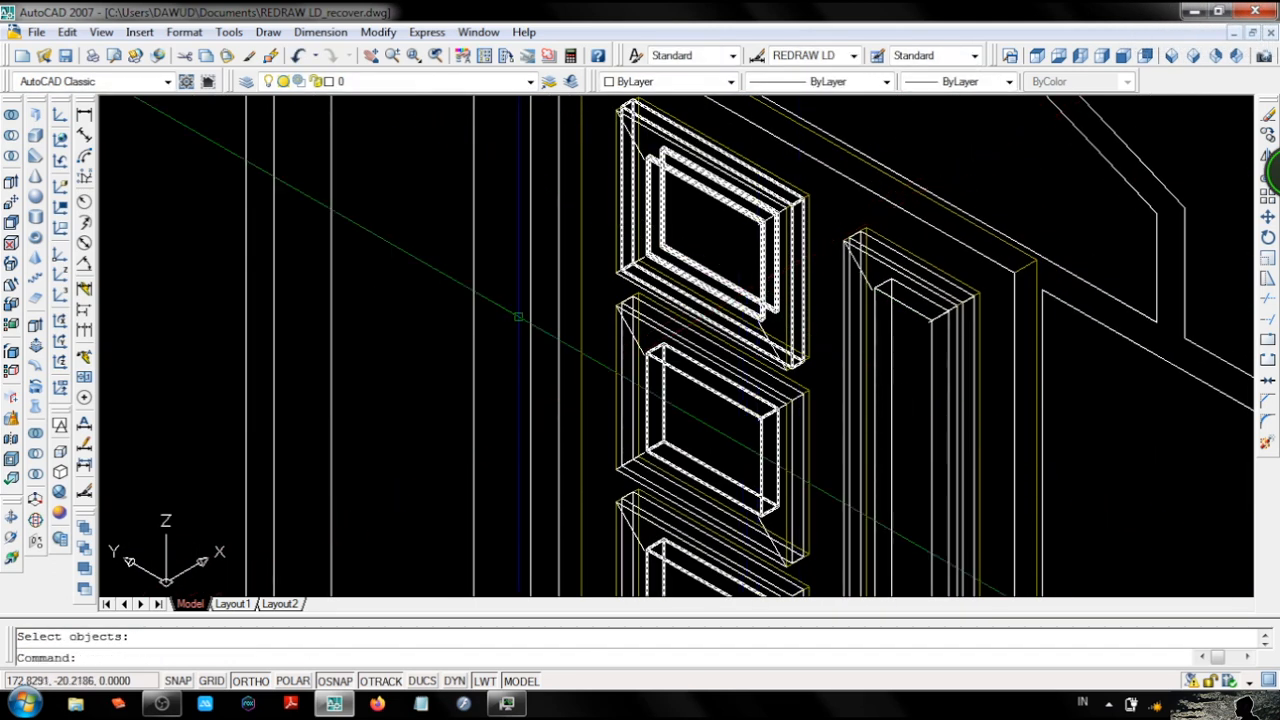
pyautogui.press('Return')
pyautogui.click(1124, 56)
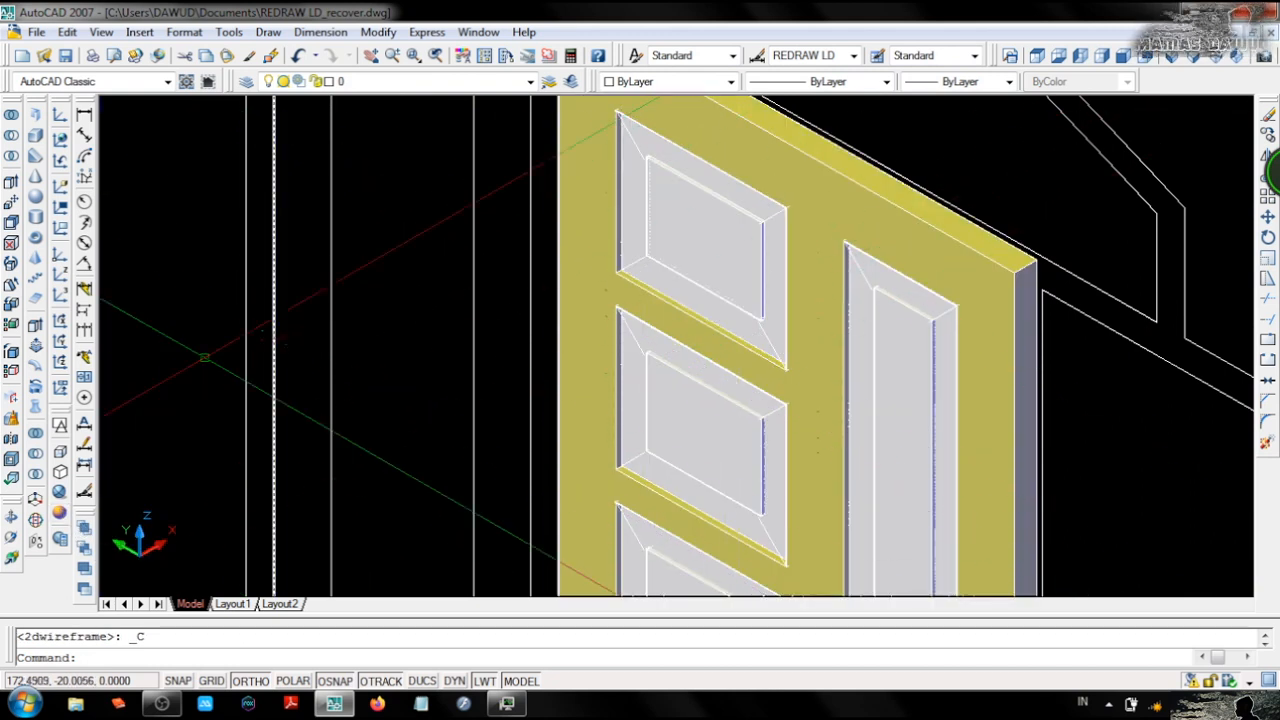
pyautogui.click(60, 426)
# Union the outer solid of the second small door panel from the top with the inner blocks.
pyautogui.scroll(2, 662, 363)
pyautogui.write('uni')
pyautogui.press('Return')
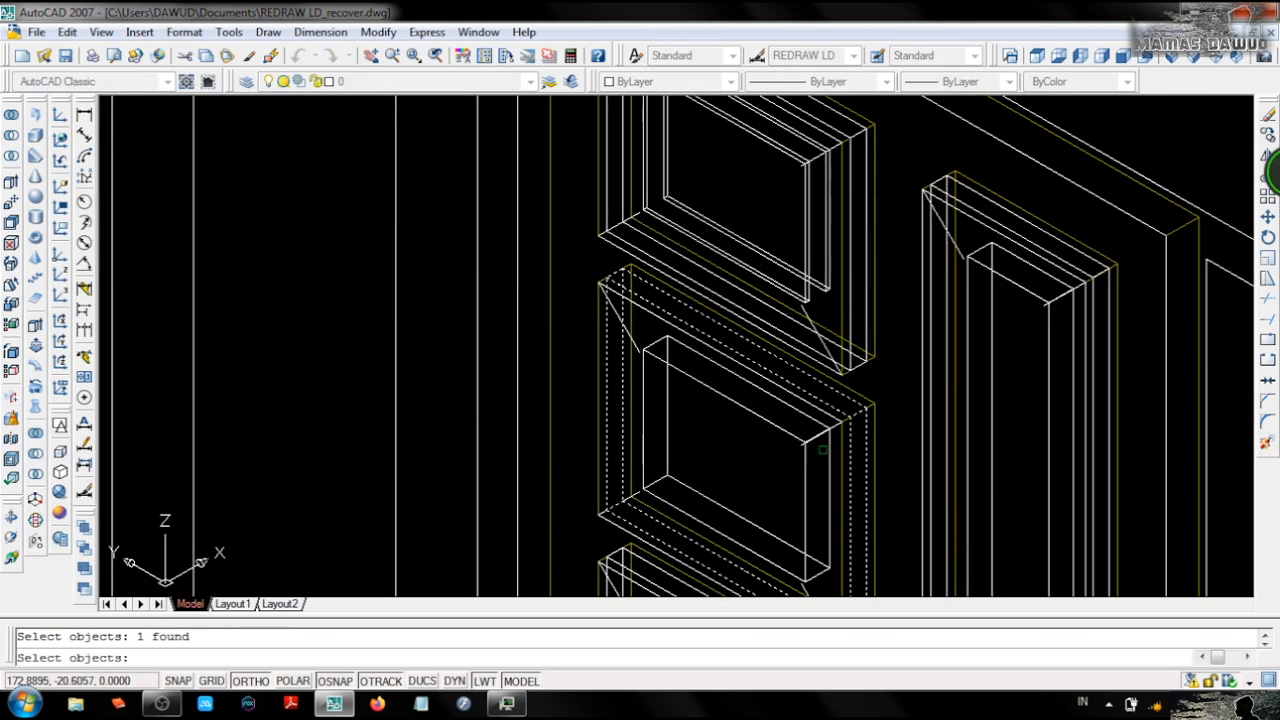
pyautogui.moveTo(826, 447); pyautogui.dragTo(786, 337, button='middle')
pyautogui.press('Return')
pyautogui.press('Return')
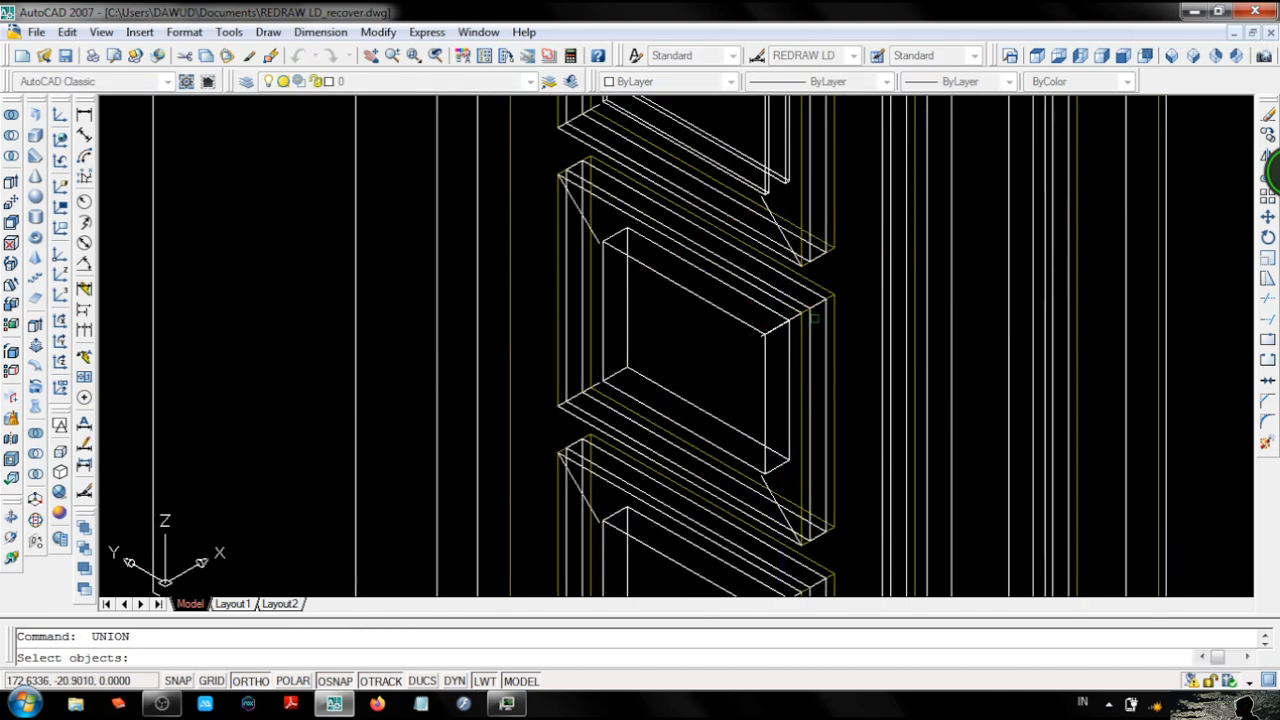
pyautogui.click(788, 357)
pyautogui.press('Return')
# Union the outer solids of the remaining small door panels with the joined inner blocks.
pyautogui.moveTo(786, 495); pyautogui.dragTo(746, 243, button='middle')
pyautogui.press('Return')
pyautogui.click(742, 340)
pyautogui.click(778, 450)
pyautogui.moveTo(778, 480); pyautogui.dragTo(732, 228, button='middle')
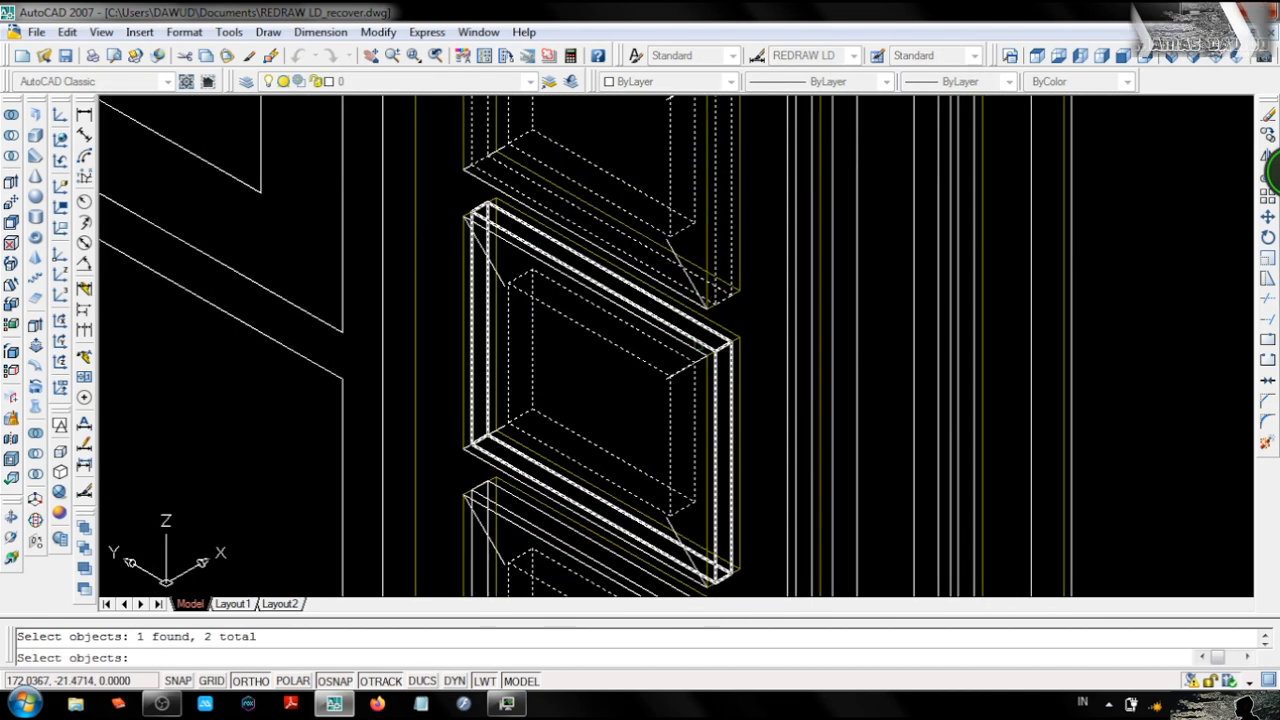
pyautogui.click(731, 430)
pyautogui.moveTo(723, 362); pyautogui.dragTo(709, 173, button='middle')
pyautogui.click(711, 405)
pyautogui.moveTo(711, 440); pyautogui.dragTo(711, 231, button='middle')
pyautogui.press('Return')
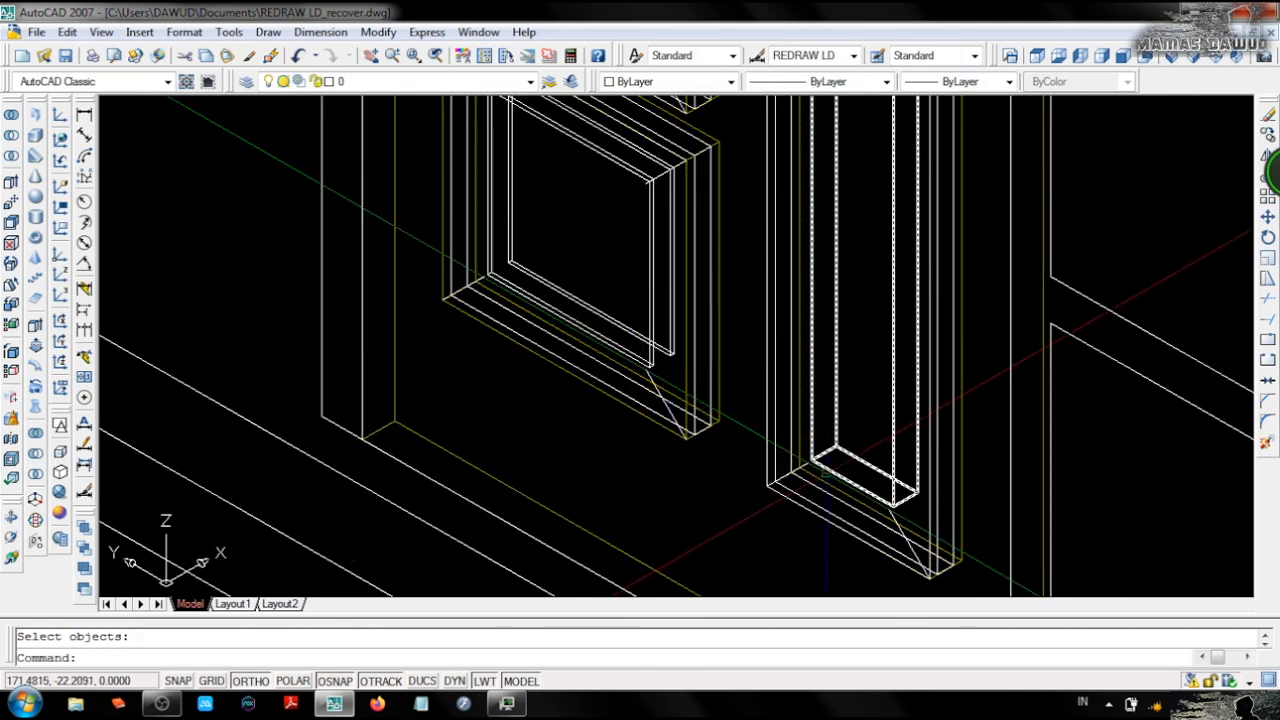
# Union the tall door panel's outer solid with its inner block.
pyautogui.press('Return')
pyautogui.click(826, 509)
pyautogui.click(843, 478)
pyautogui.press('Return')
# Assign the joined small panels and the tall panel solid to the daun layer.
pyautogui.scroll(-5, 820, 513)
pyautogui.moveTo(822, 230); pyautogui.dragTo(799, 430, button='middle')
pyautogui.scroll(1, 804, 242)
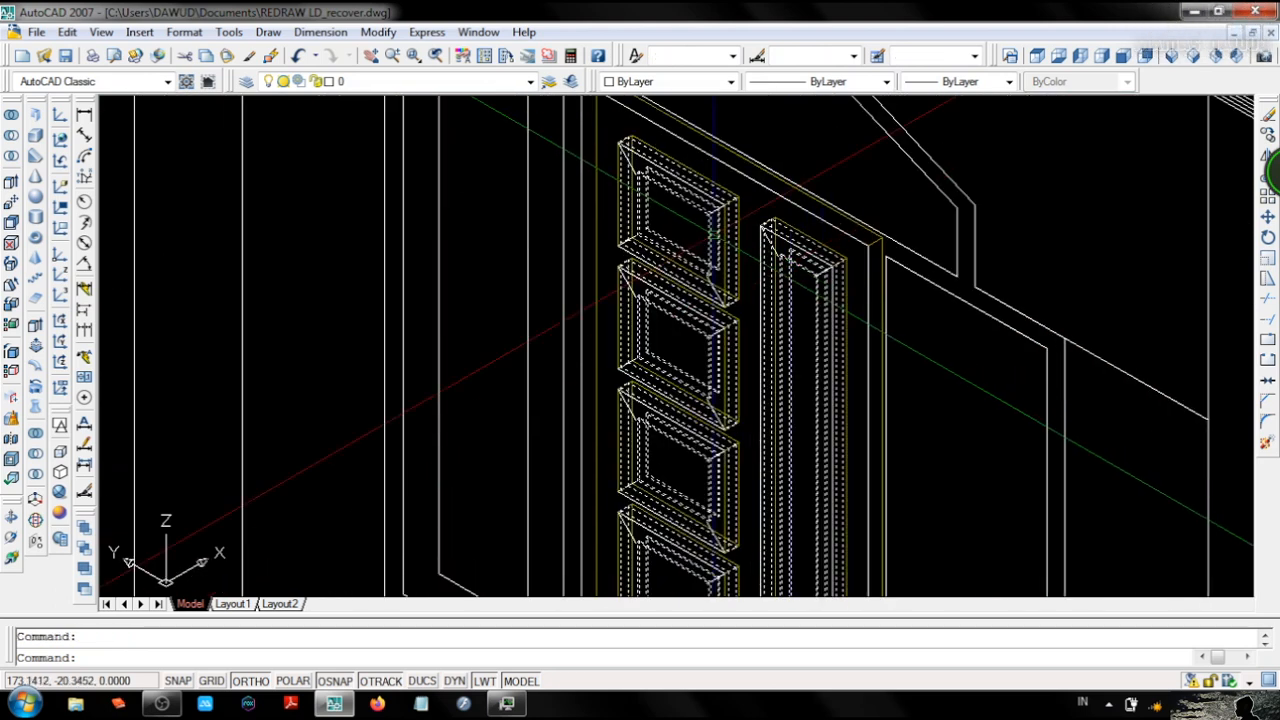
pyautogui.click(385, 82)
pyautogui.click(377, 162)
pyautogui.press('Escape')
# Examine the finished door leaf and its panels in the shaded isometric view and in the wireframe top view.
pyautogui.click(60, 492)
pyautogui.click(60, 512)
pyautogui.moveTo(856, 401); pyautogui.dragTo(811, 177, button='middle')
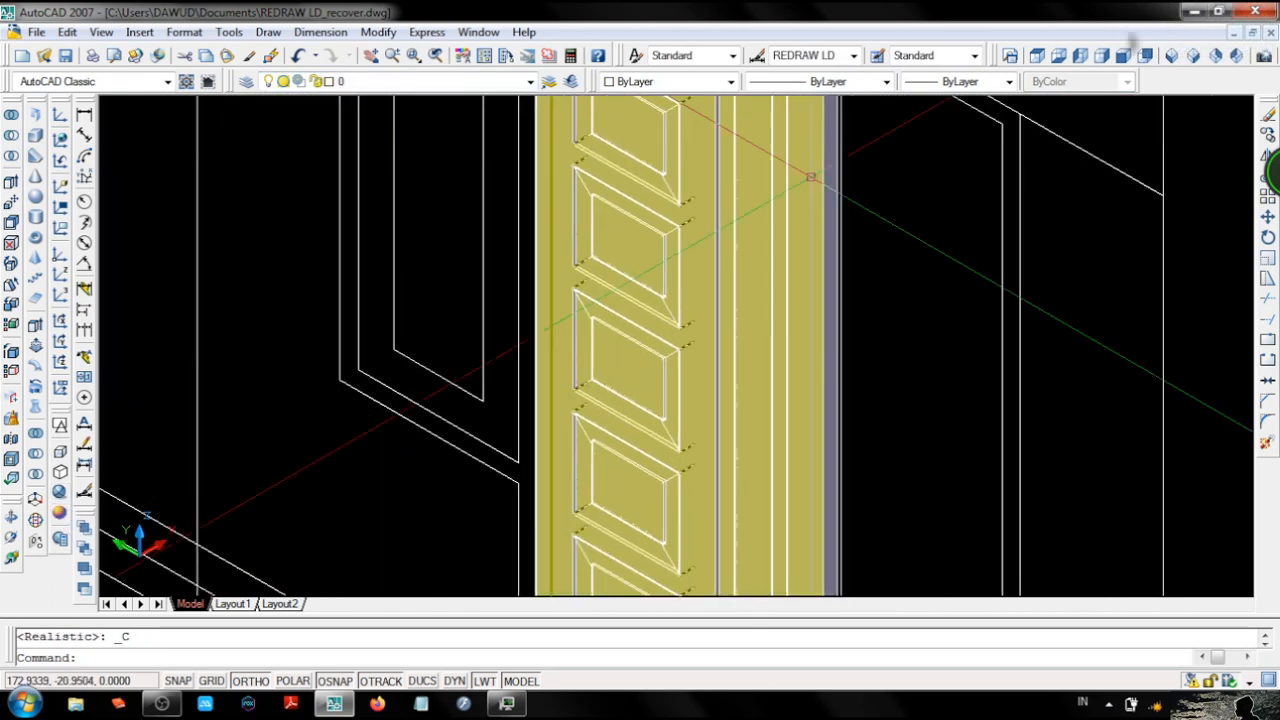
pyautogui.press('Escape')
pyautogui.scroll(-2, 756, 214)
pyautogui.moveTo(756, 214); pyautogui.dragTo(753, 271, button='middle')
pyautogui.scroll(-5, 694, 258)
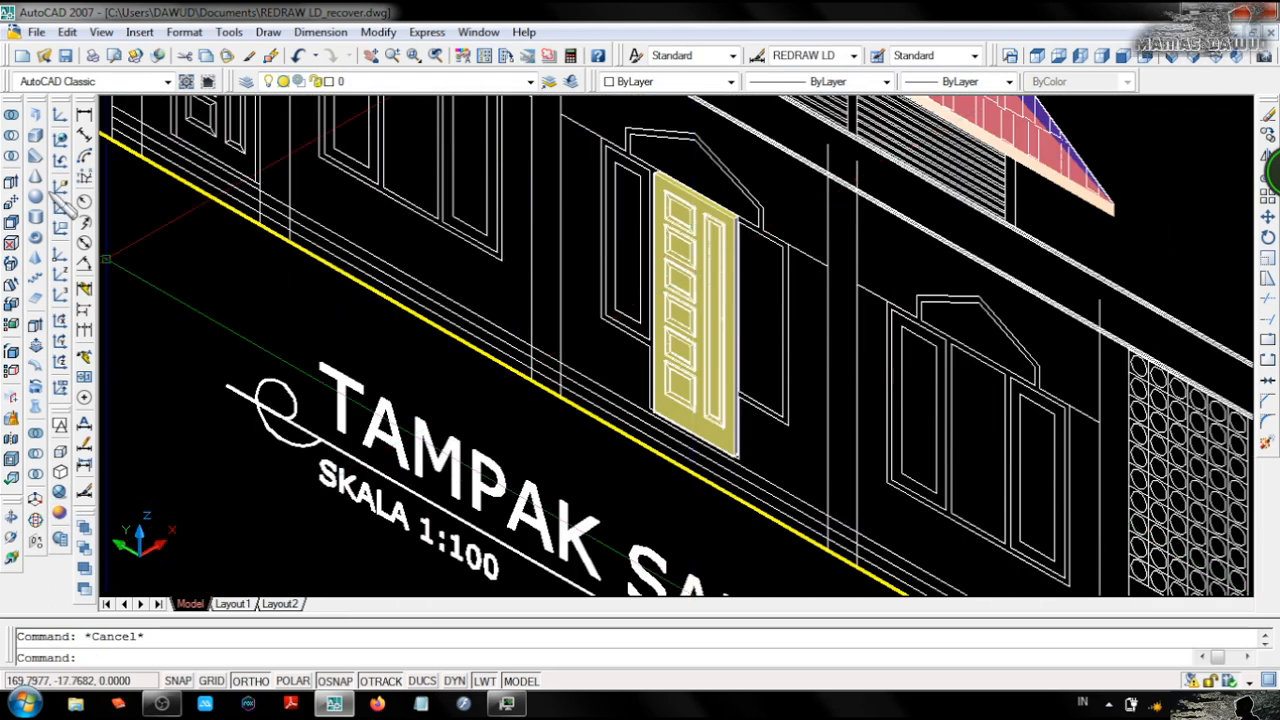
pyautogui.click(60, 427)
pyautogui.scroll(2, 752, 220)
pyautogui.click(1037, 55)
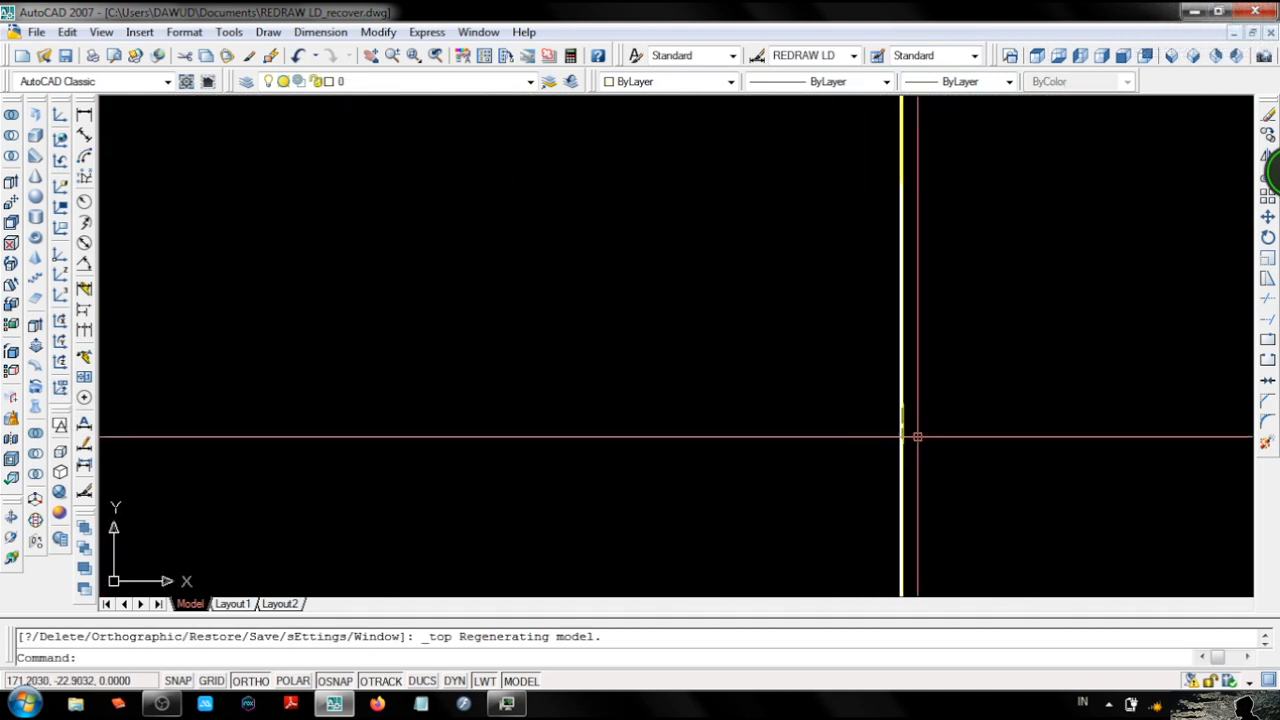
# Move the door leaf with its two panel solids from the left side elevation into the model's side entrance frame.
pyautogui.click(1171, 55)
pyautogui.click(1011, 531)
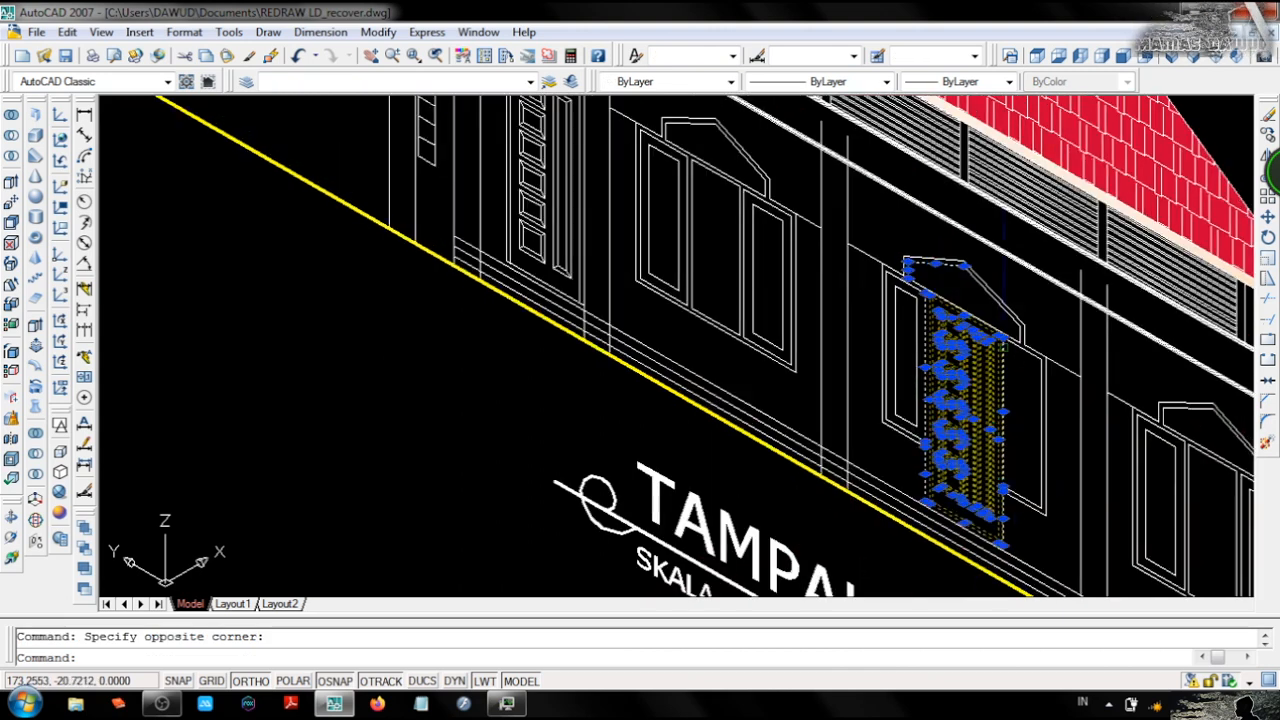
pyautogui.scroll(3, 1044, 381)
pyautogui.rightClick(913, 245)
pyautogui.click(990, 566)
pyautogui.click(668, 199)
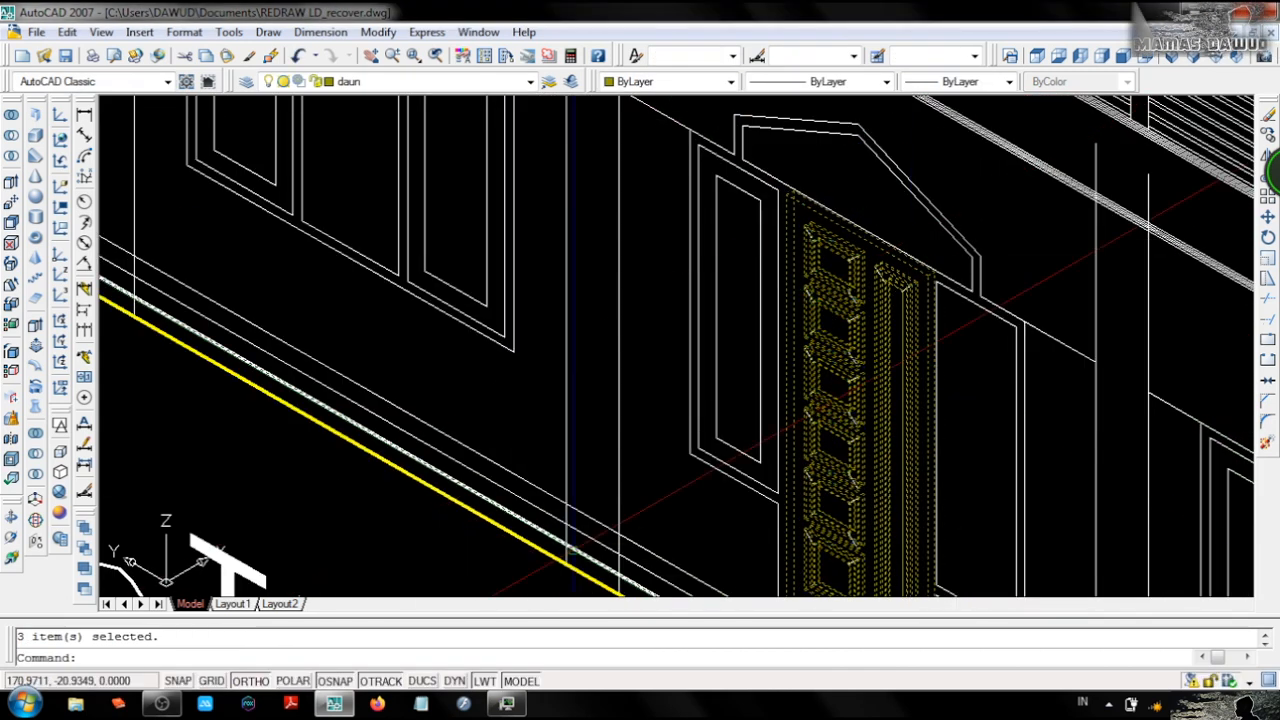
pyautogui.scroll(5, 851, 194)
pyautogui.write('m')
pyautogui.press('Return')
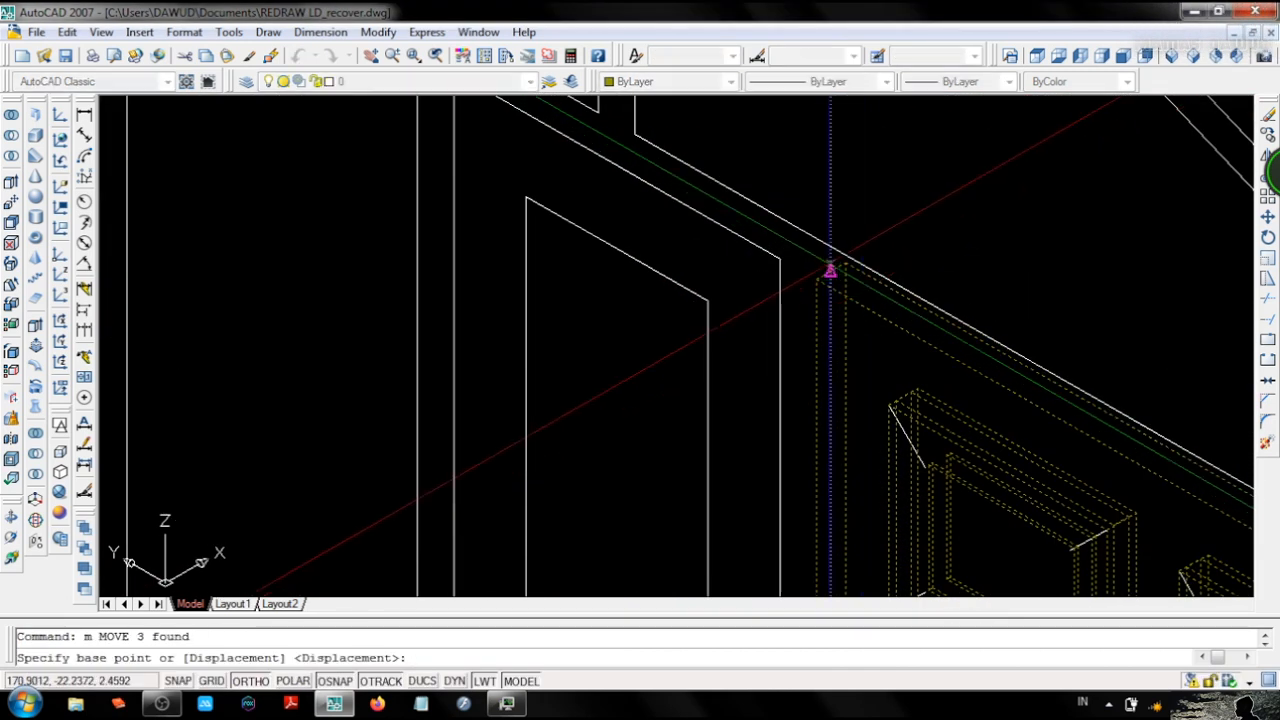
pyautogui.scroll(-10, 997, 297)
pyautogui.scroll(5, 220, 450)
pyautogui.scroll(5, 588, 231)
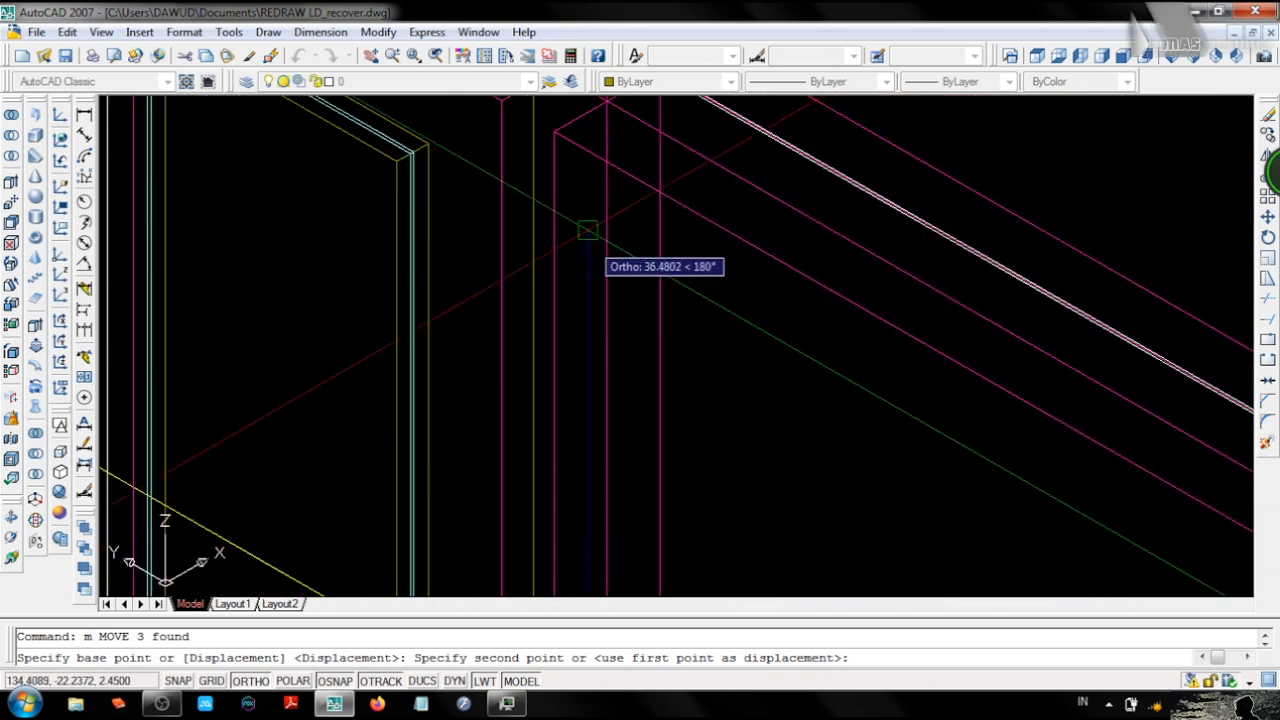
pyautogui.click(586, 120)
# Check the door leaf's placement in the side entrance frame in shaded, wireframe and top views.
pyautogui.scroll(-8, 645, 227)
pyautogui.scroll(2, 668, 346)
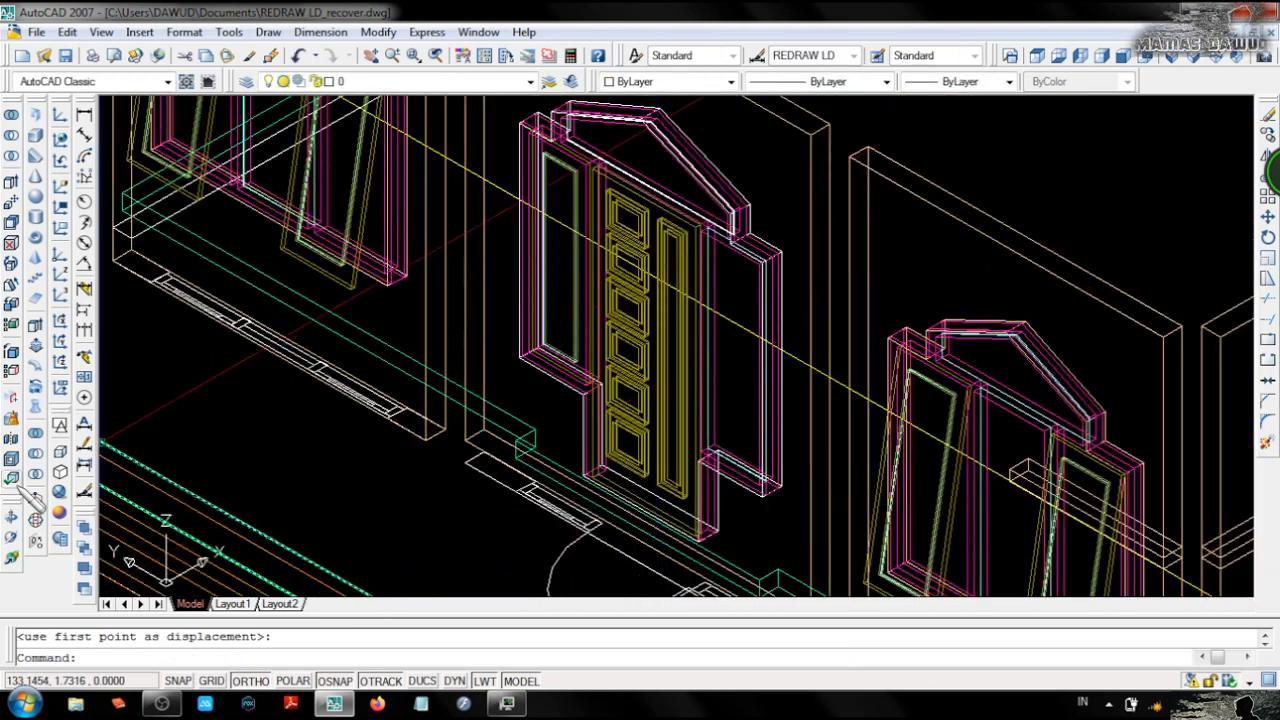
pyautogui.click(60, 512)
pyautogui.moveTo(722, 348); pyautogui.dragTo(726, 460, button='middle')
pyautogui.click(60, 426)
pyautogui.scroll(4, 714, 243)
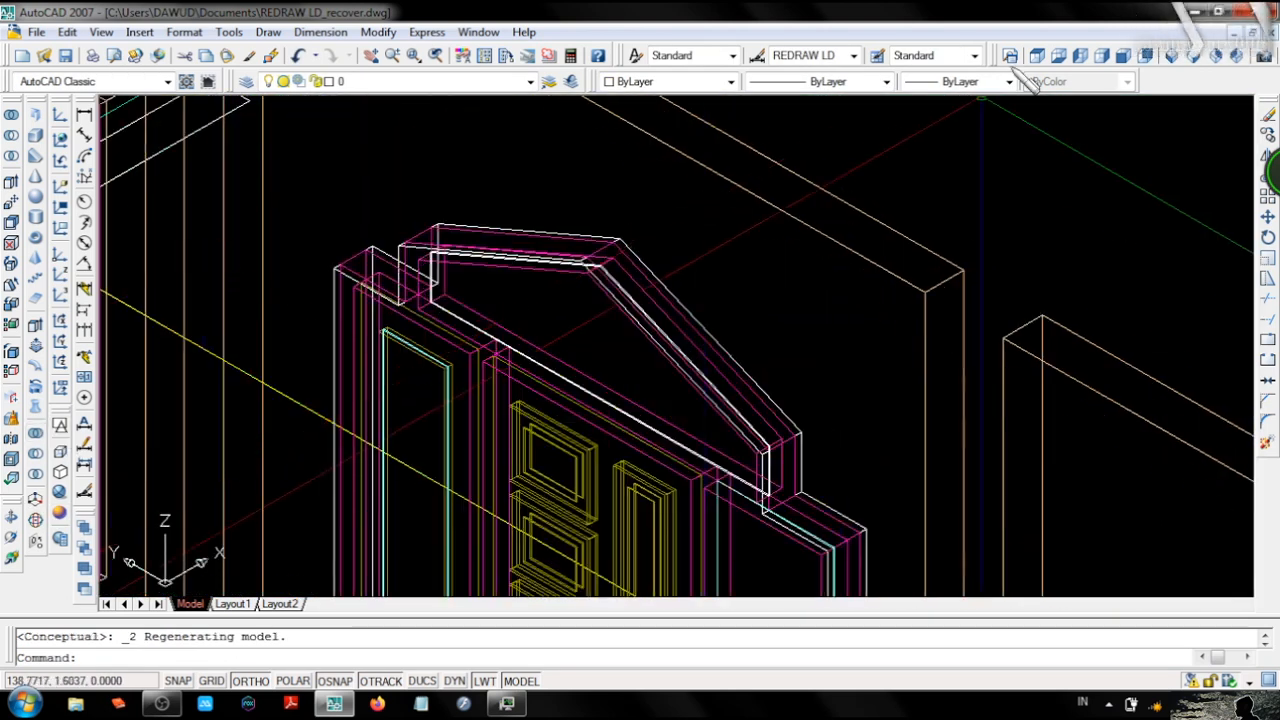
pyautogui.click(1037, 56)
pyautogui.scroll(8, 832, 260)
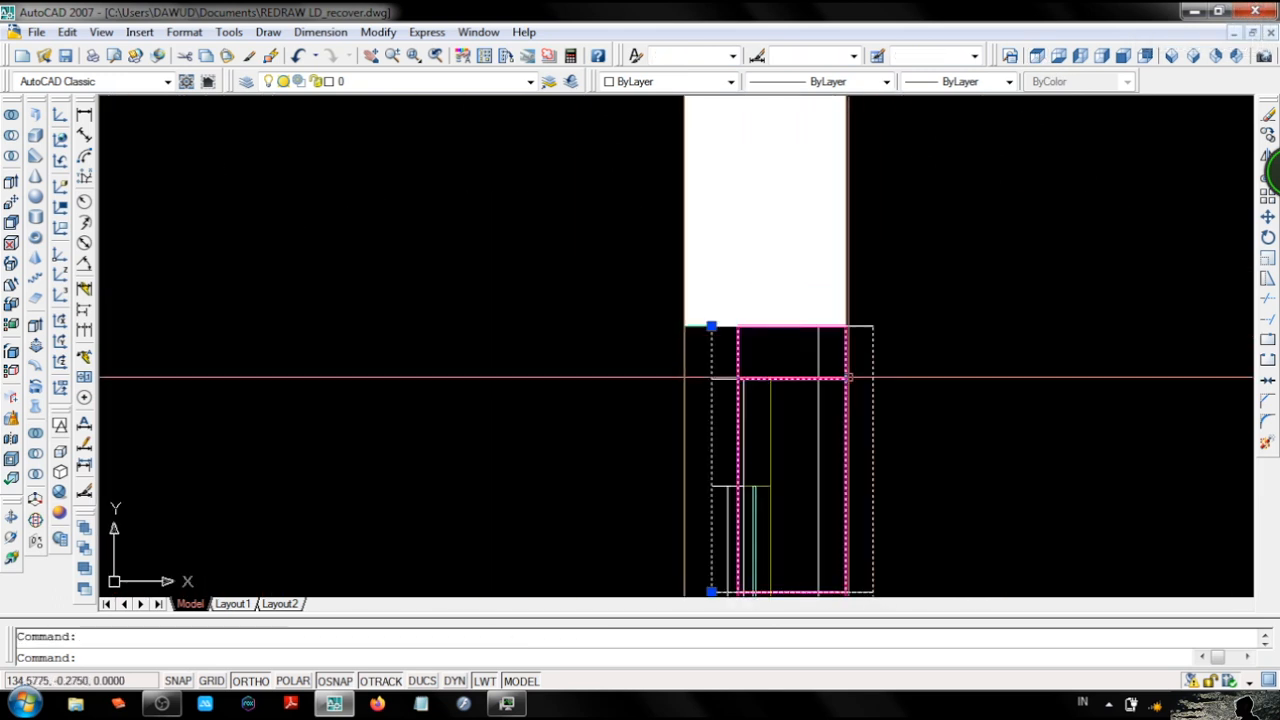
pyautogui.scroll(-5, 700, 215)
pyautogui.scroll(5, 763, 240)
pyautogui.click(84, 115)
pyautogui.click(649, 274)
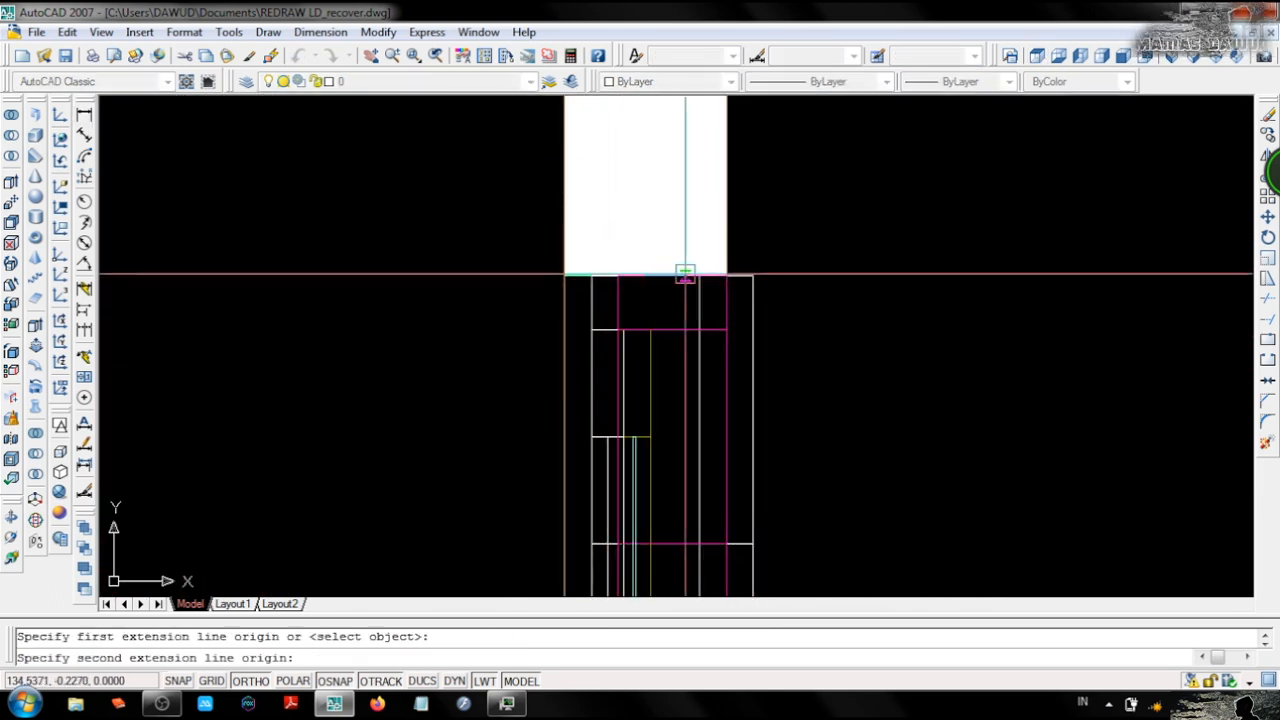
pyautogui.scroll(-5, 720, 503)
pyautogui.scroll(5, 733, 500)
pyautogui.press('Escape')
# Move the side entrance's frame, glass, door leaf and opening block 0.025 in the negative X direction, flush with the wall.
pyautogui.click(731, 334)
pyautogui.scroll(-8, 622, 245)
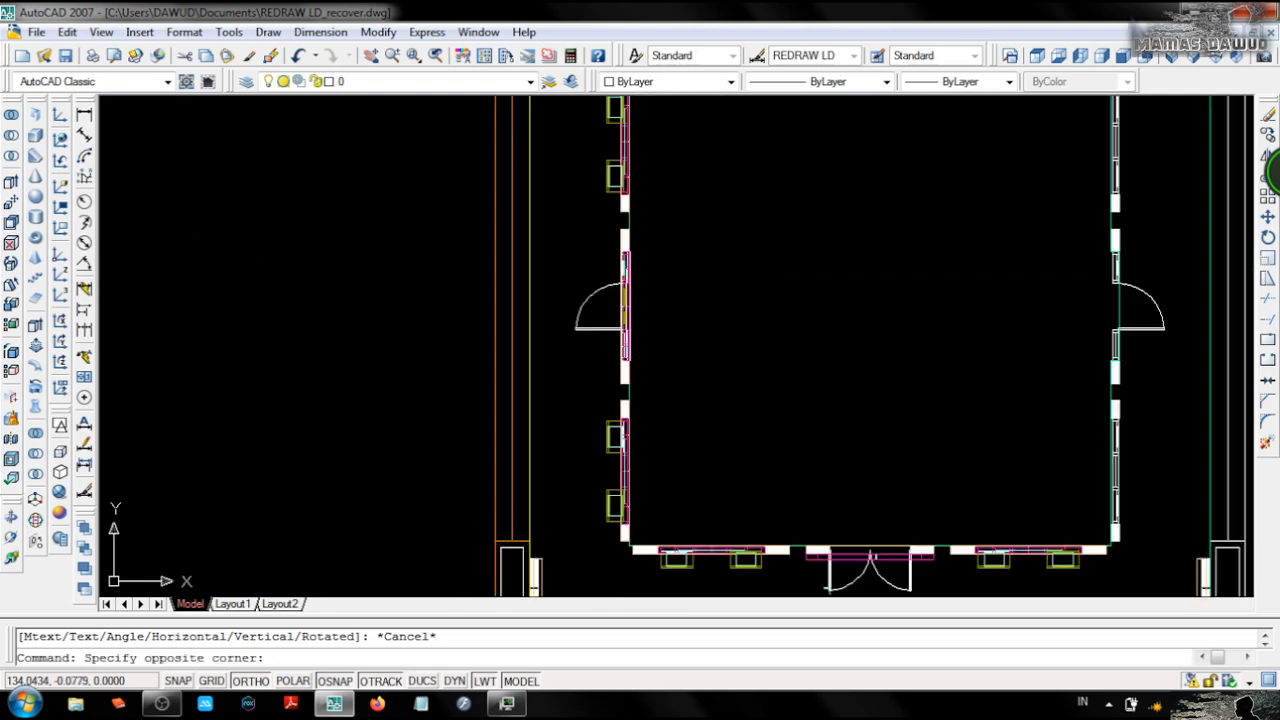
pyautogui.click(691, 361)
pyautogui.rightClick(702, 326)
pyautogui.click(808, 621)
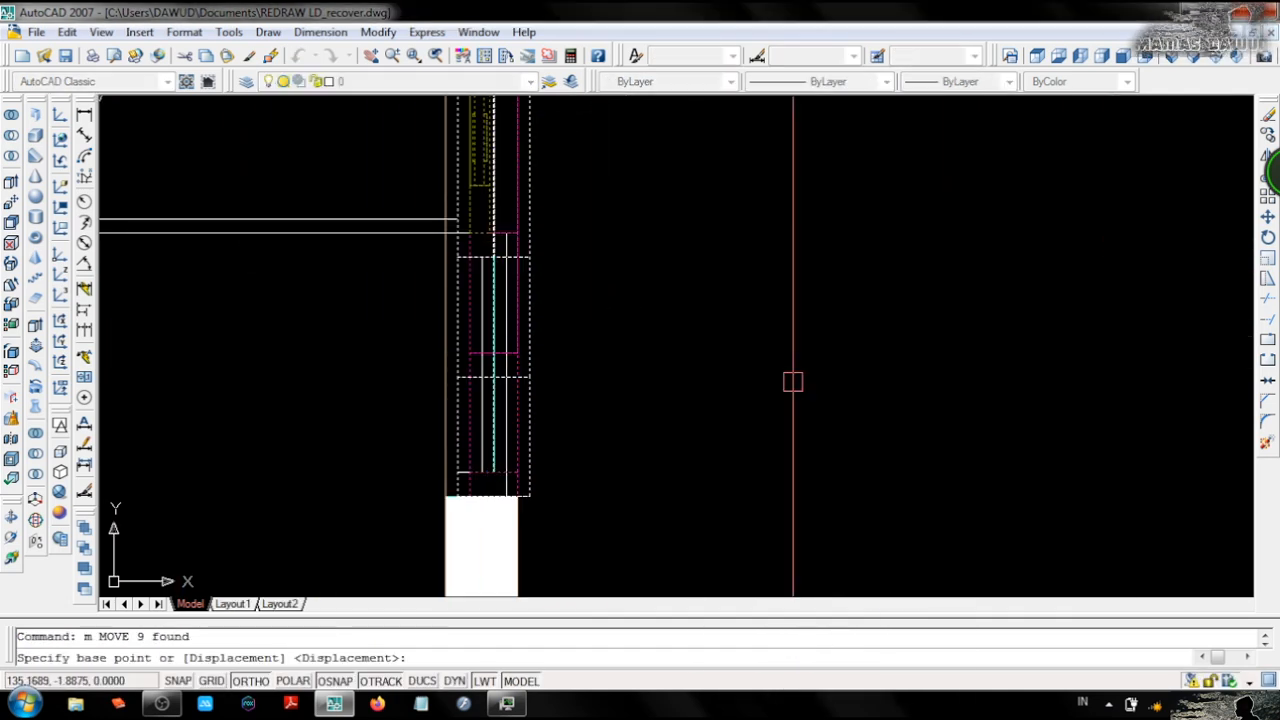
pyautogui.click(896, 374)
pyautogui.write('.0')
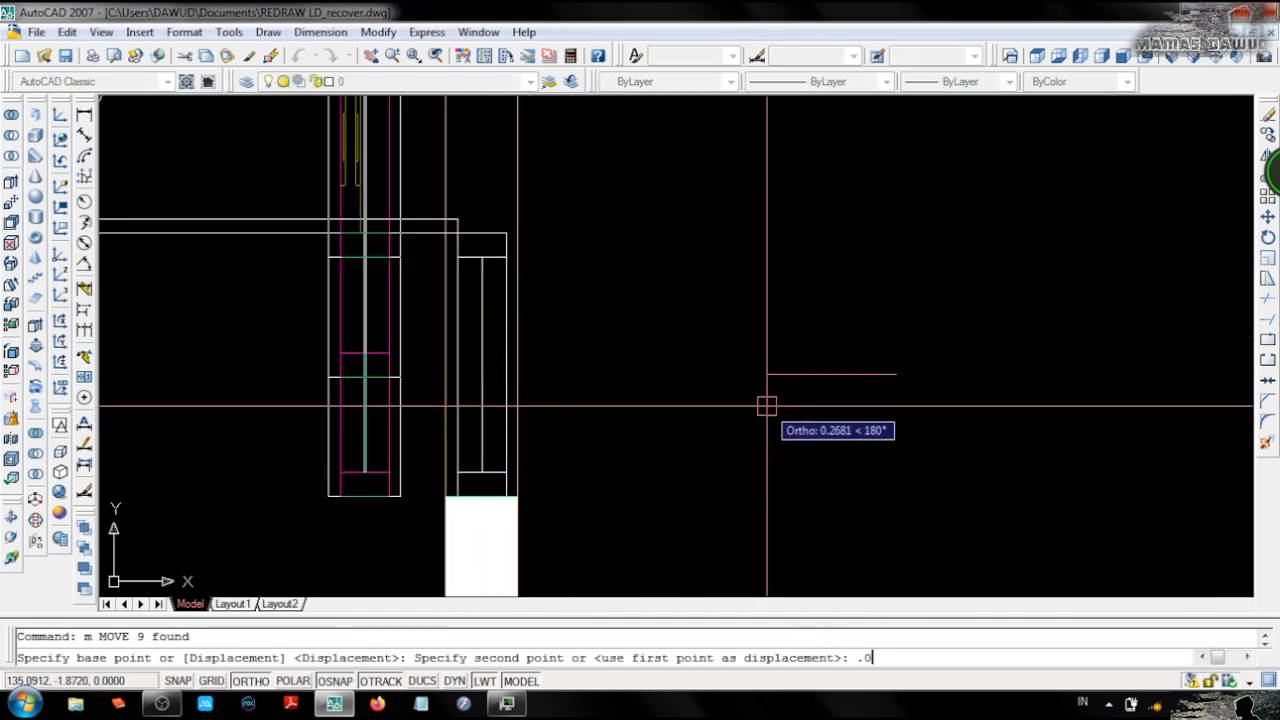
pyautogui.write('25')
pyautogui.press('Return')
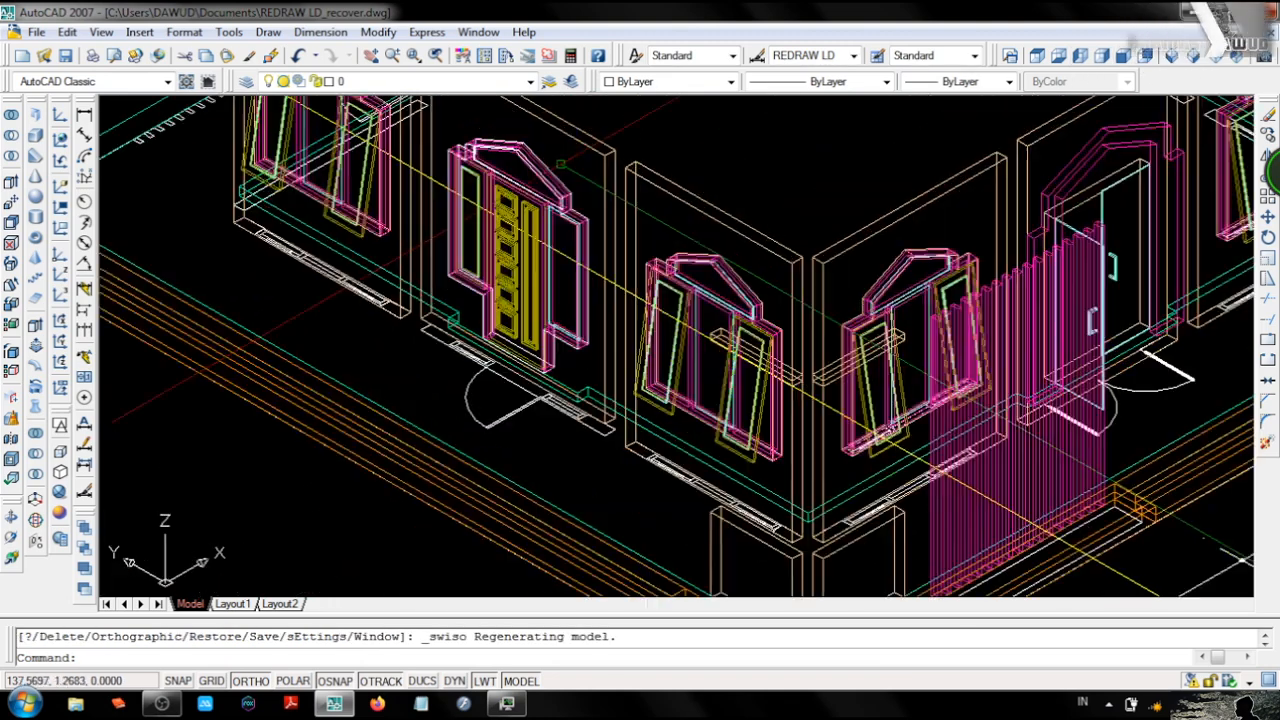
# Subtract the entrance-shaped block from the side wall in the southwest isometric view and show the result shaded.
pyautogui.scroll(5, 640, 350)
pyautogui.write('su')
pyautogui.press('Return')
pyautogui.press('Return')
pyautogui.click(60, 512)
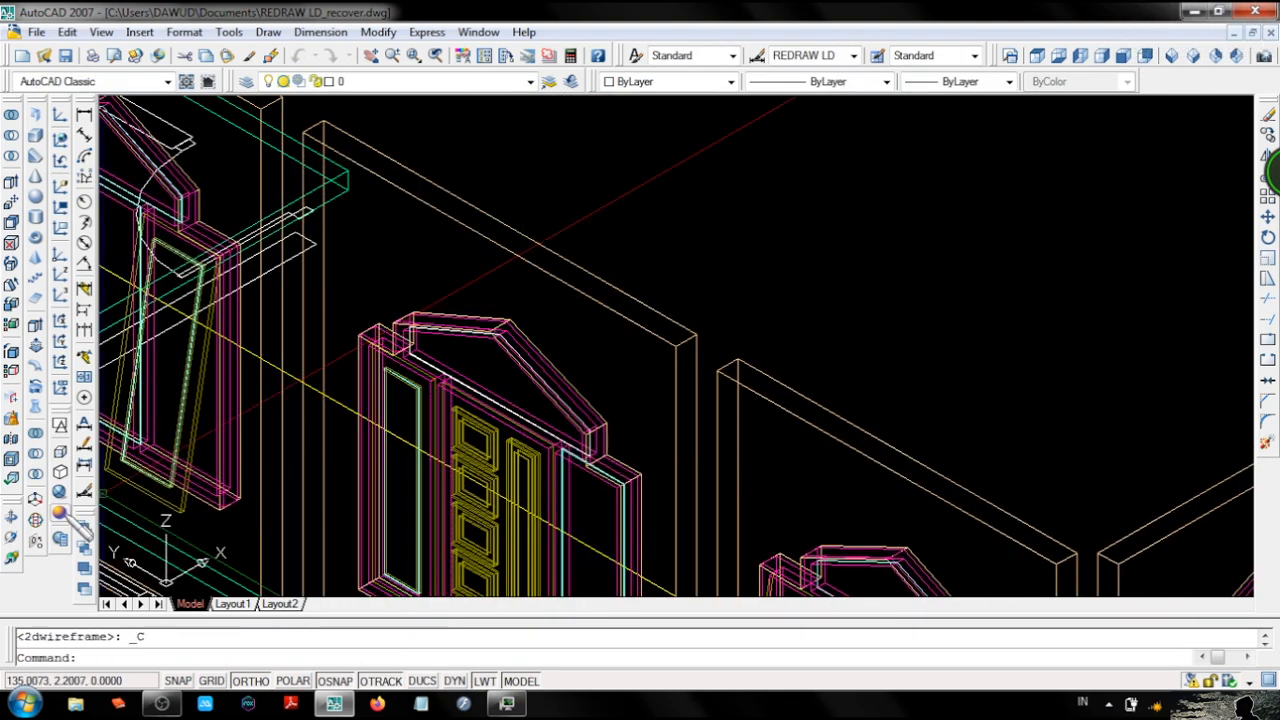
pyautogui.moveTo(405, 446)
pyautogui.mouseDown(button='middle')
pyautogui.moveTo(543, 271)
pyautogui.moveTo(526, 191)
pyautogui.moveTo(530, 355)
pyautogui.mouseUp(button='middle')
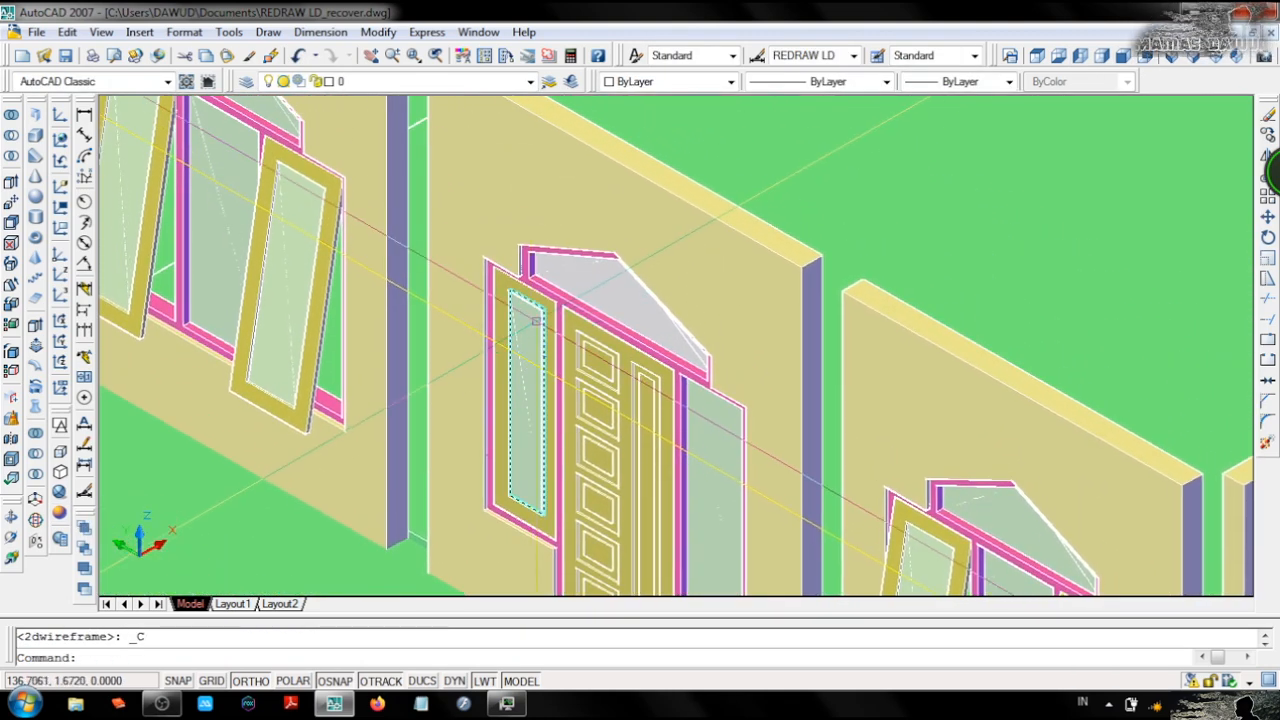
# Examine the side entrance's sash, glass and door leaf inside the wall thickness from the left and front views.
pyautogui.click(1123, 56)
pyautogui.click(1080, 56)
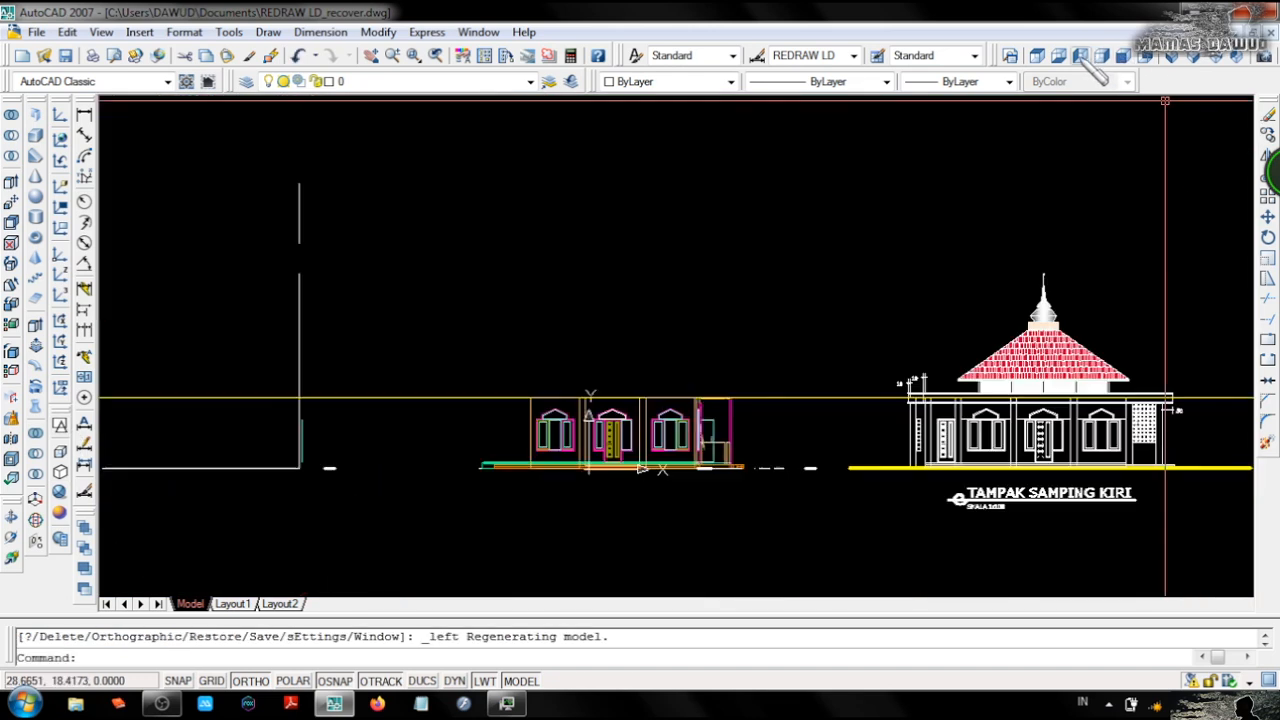
pyautogui.scroll(3, 677, 479)
pyautogui.click(1124, 56)
pyautogui.scroll(10, 726, 366)
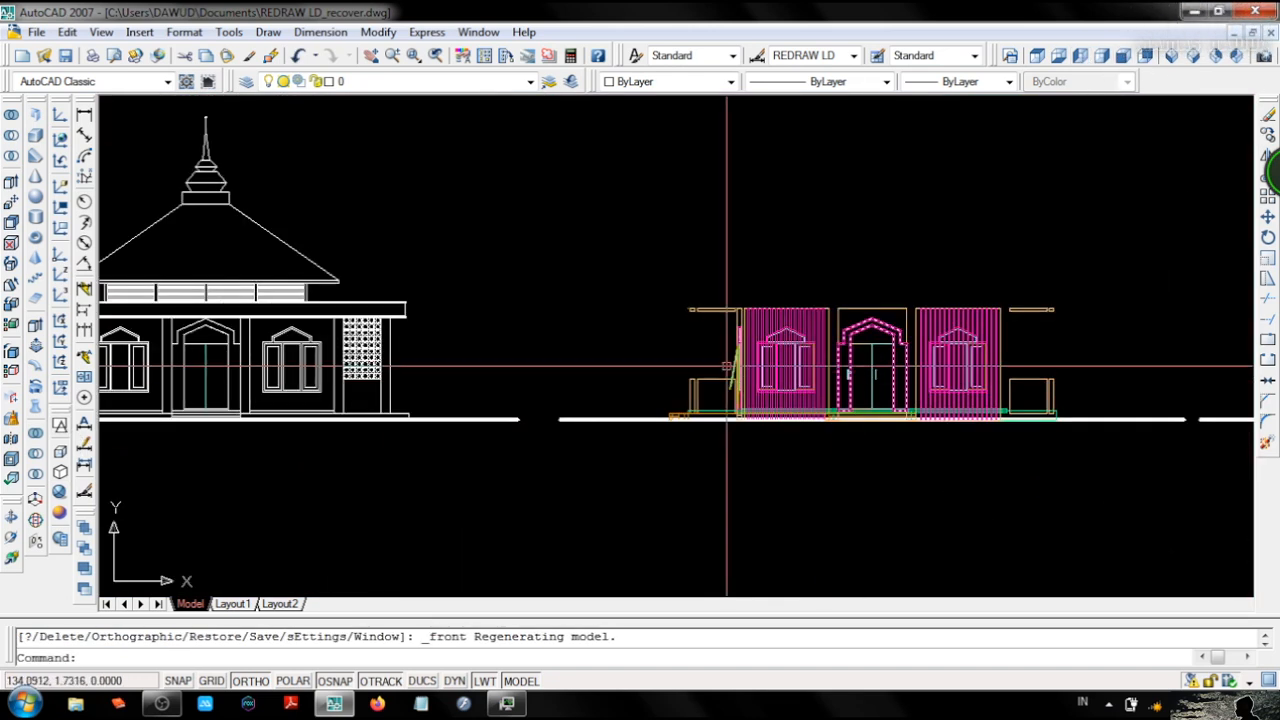
pyautogui.moveTo(777, 314); pyautogui.dragTo(794, 515, button='middle')
pyautogui.scroll(9, 777, 217)
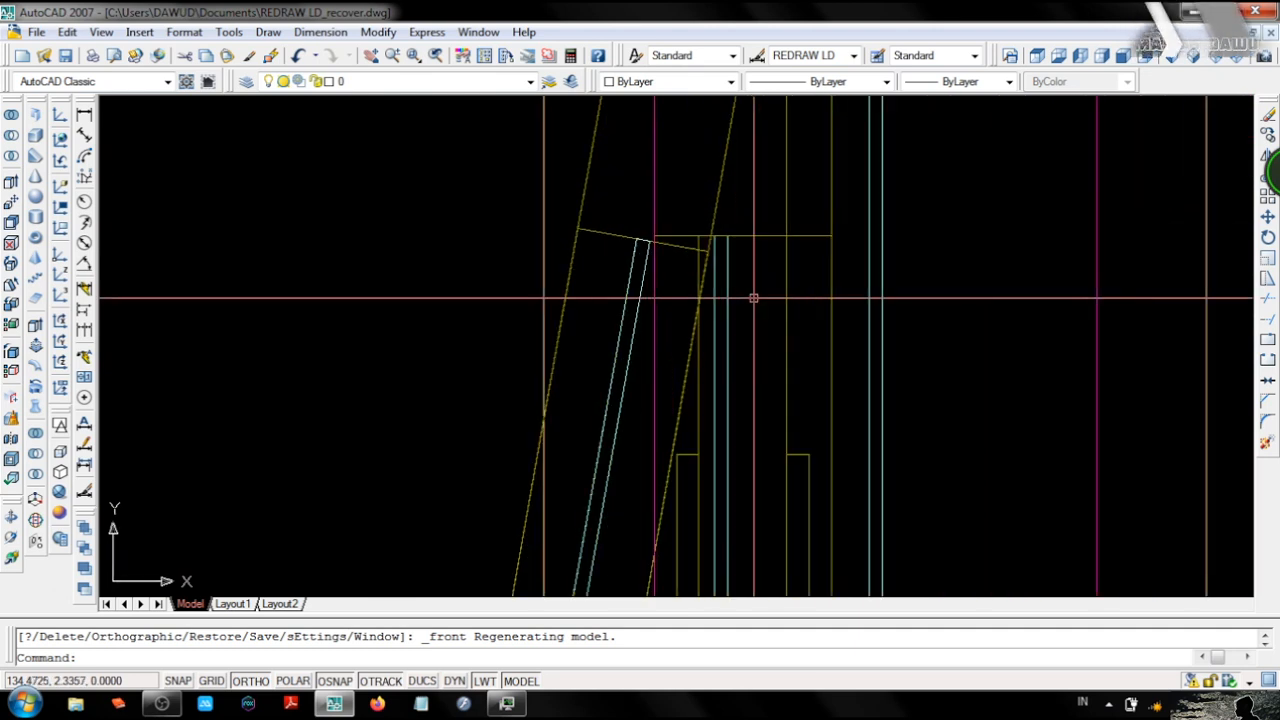
# Rotate the side entrance's window sash and its glass by -10 degrees about the sash's upper outer corner.
pyautogui.scroll(-4, 734, 250)
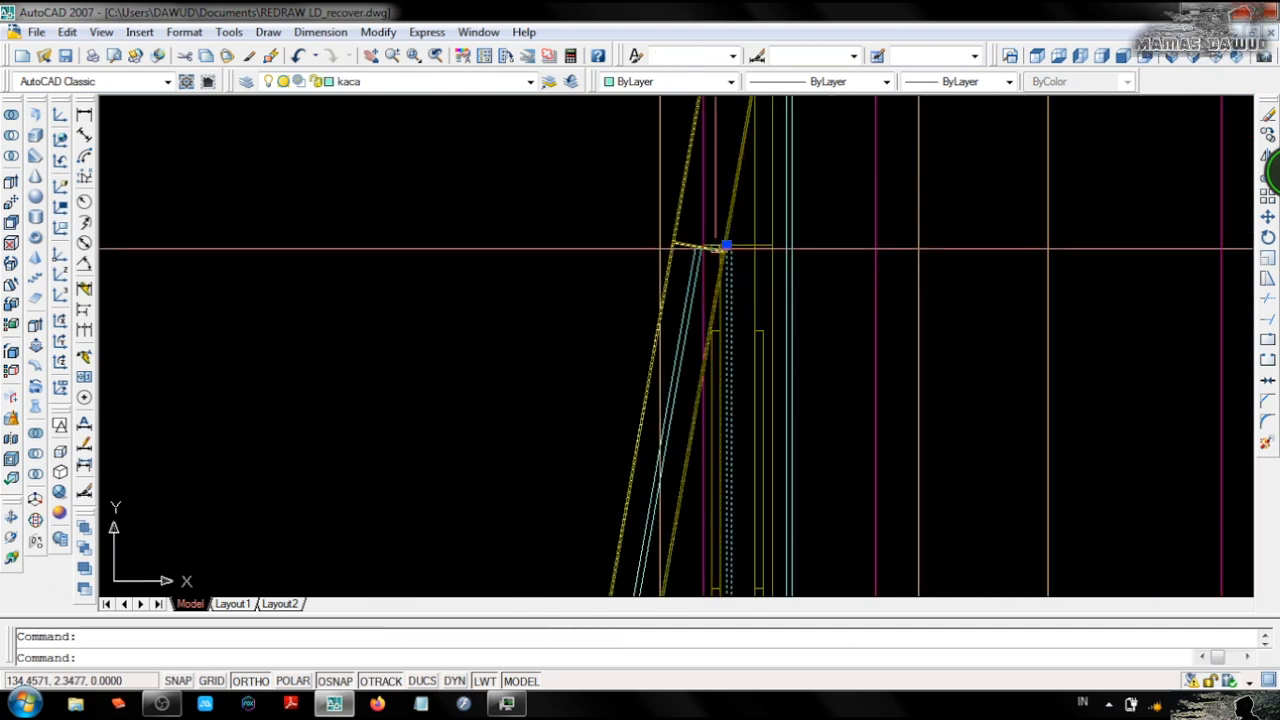
pyautogui.moveTo(743, 240)
pyautogui.mouseDown(button='middle')
pyautogui.moveTo(768, 456)
pyautogui.moveTo(746, 229)
pyautogui.mouseUp(button='middle')
pyautogui.click(780, 397)
pyautogui.moveTo(794, 343); pyautogui.dragTo(809, 408, button='middle')
pyautogui.moveTo(738, 183); pyautogui.dragTo(715, 340, button='middle')
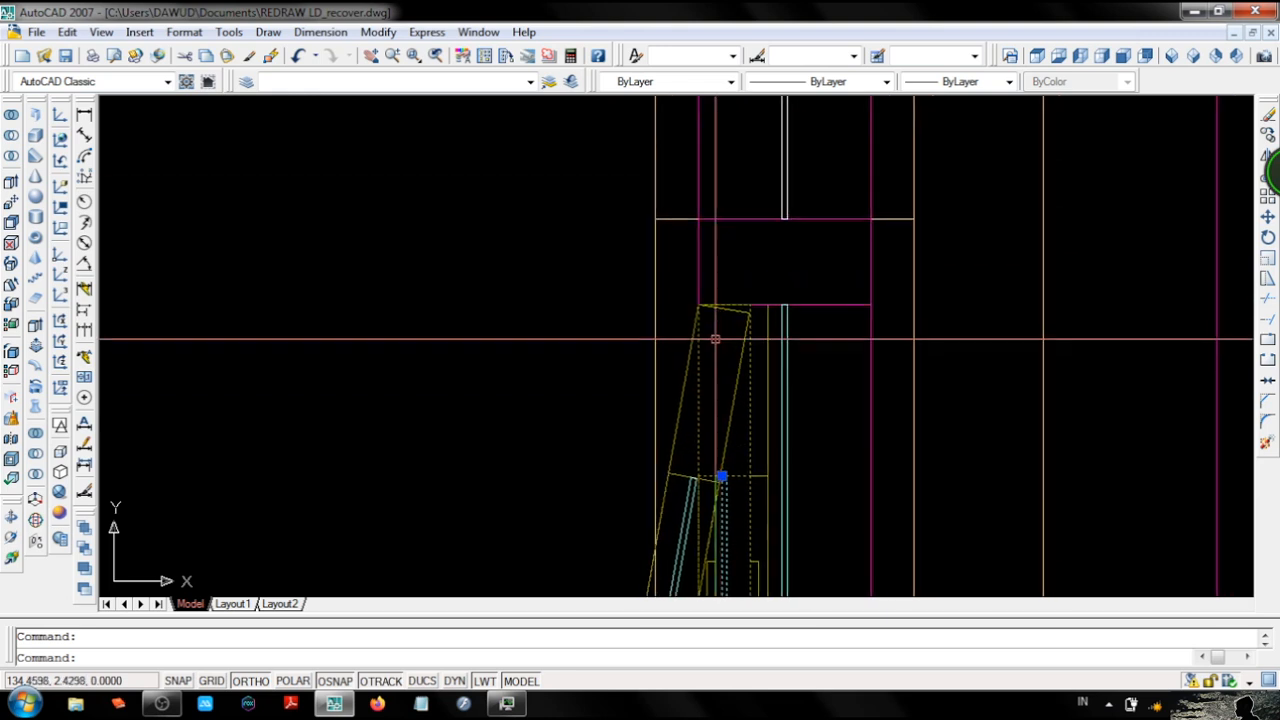
pyautogui.press('Return')
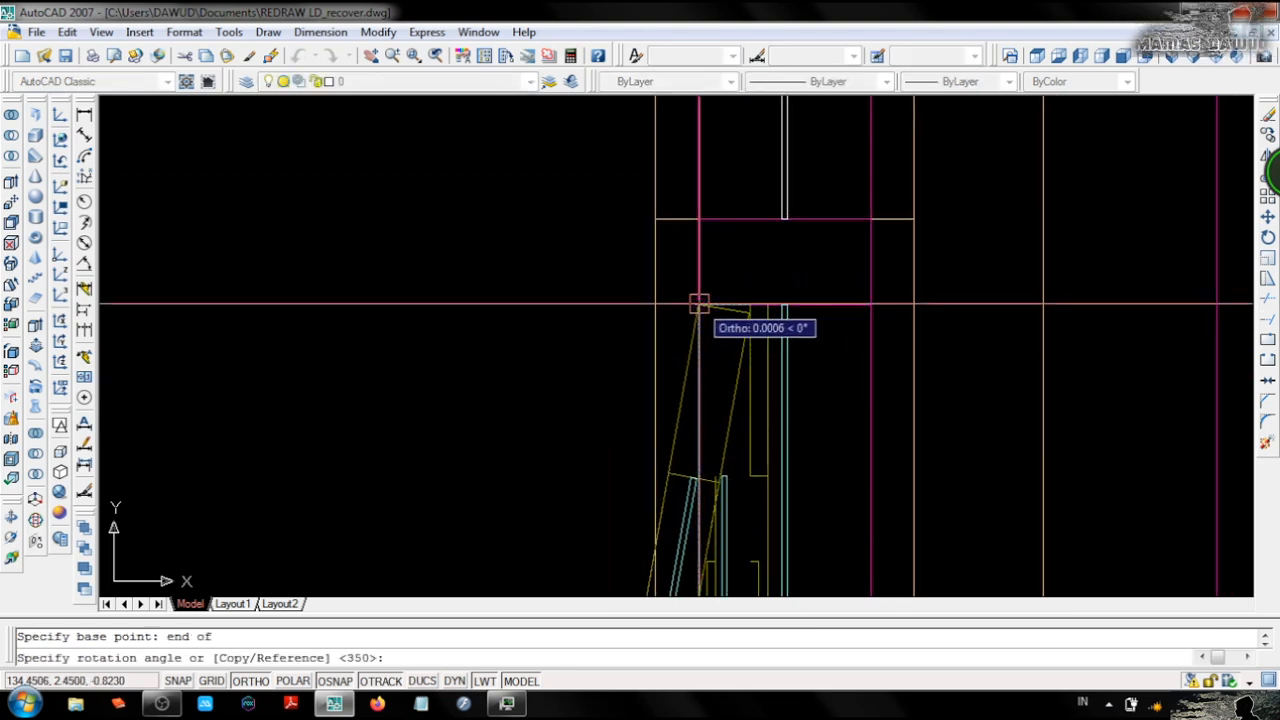
pyautogui.write('-10')
pyautogui.press('Return')
# Examine the tilted sash beside the side entrance door in the shaded southwest isometric view.
pyautogui.scroll(-5, 726, 257)
pyautogui.click(1172, 56)
pyautogui.scroll(12, 771, 300)
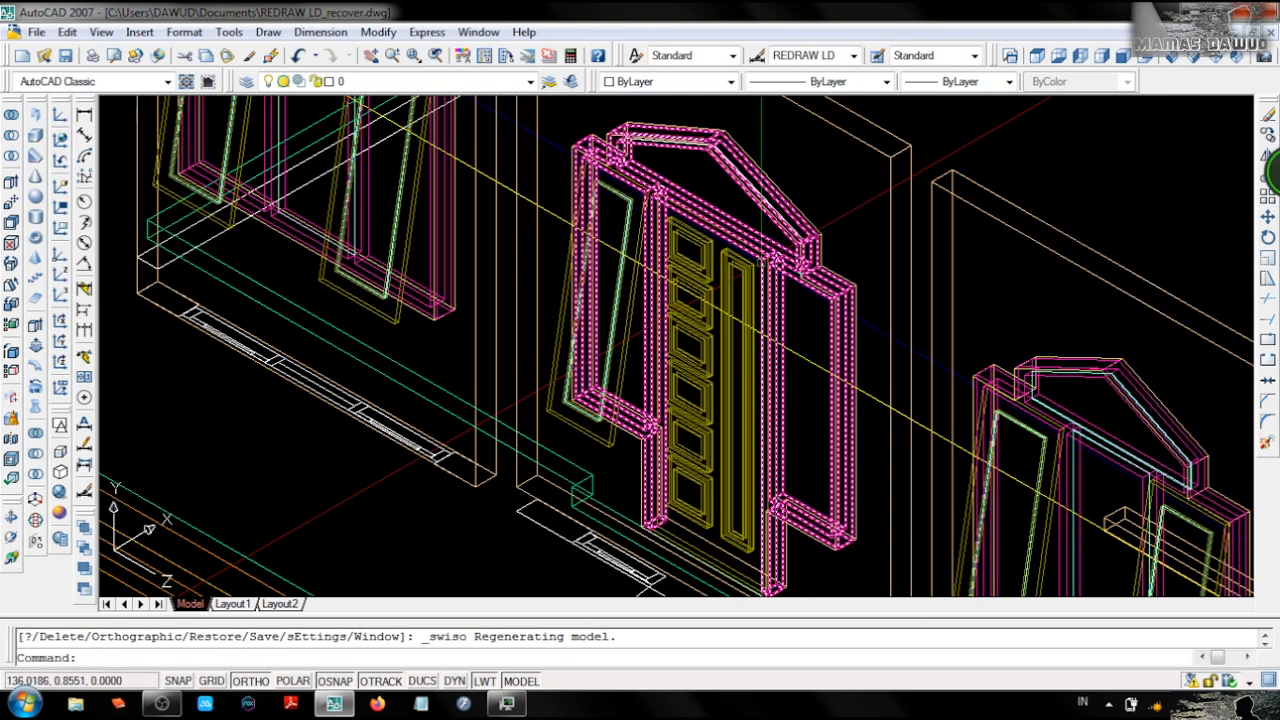
pyautogui.moveTo(116, 432); pyautogui.dragTo(121, 458, button='middle')
pyautogui.click(61, 512)
pyautogui.scroll(-2, 630, 425)
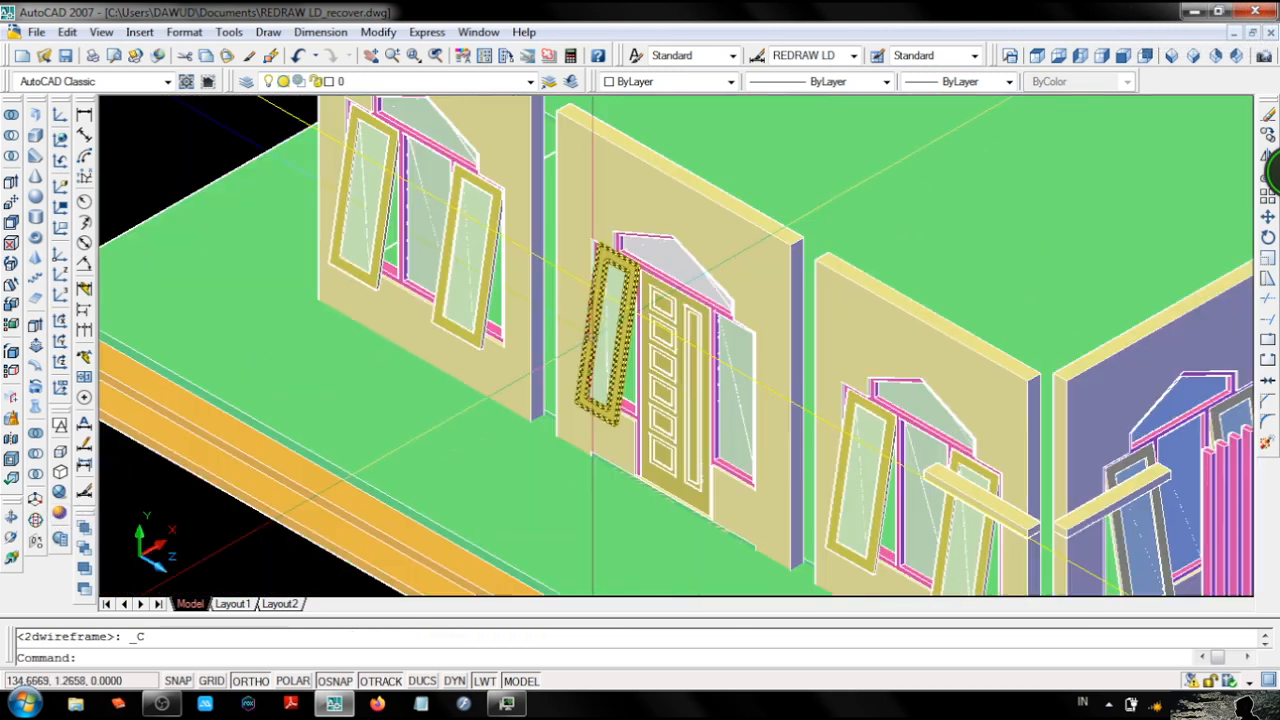
pyautogui.scroll(3, 694, 484)
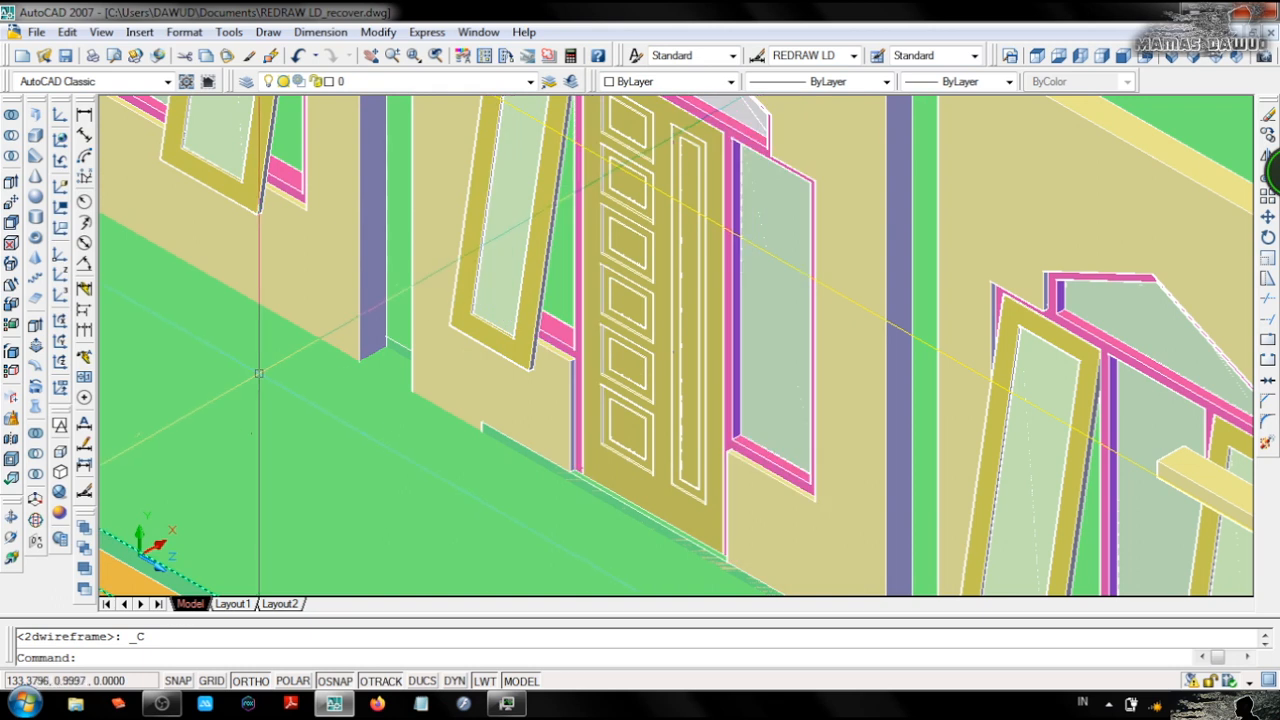
# In wireframe, point the UCS Z axis into the side wall and place the origin on the floor slab's projecting corner.
pyautogui.click(61, 426)
pyautogui.scroll(4, 580, 480)
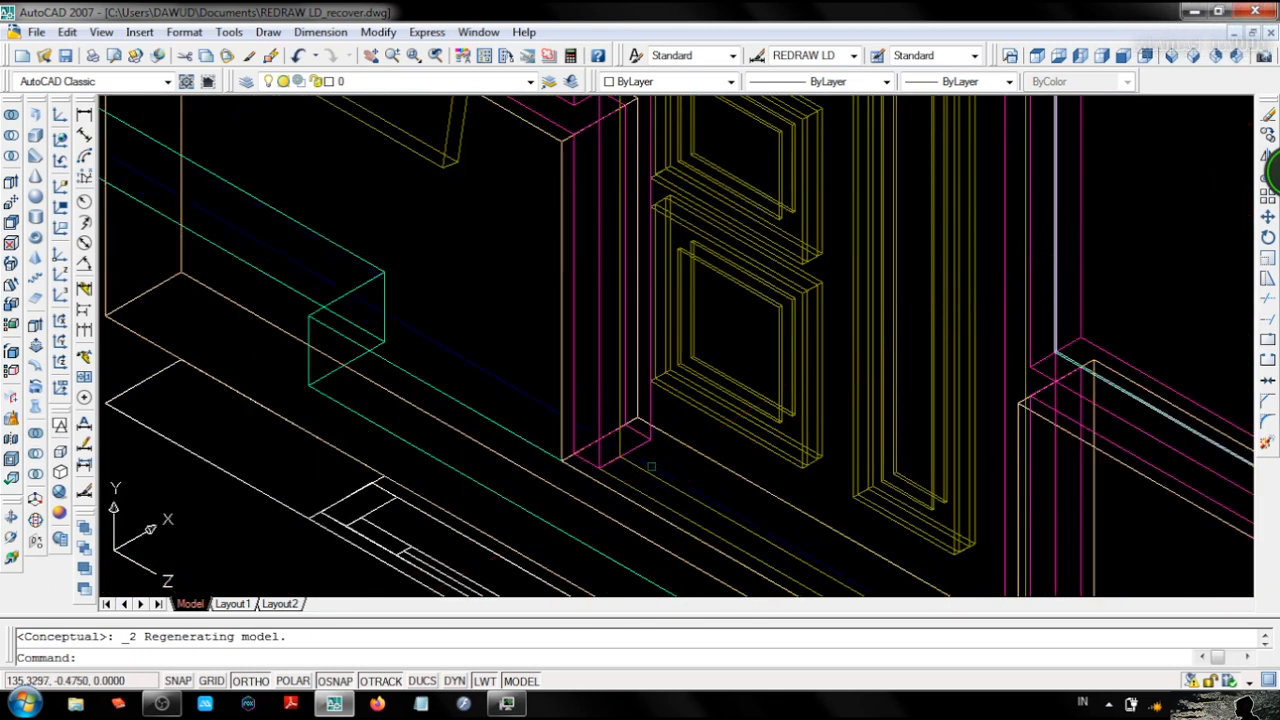
pyautogui.write('rec')
pyautogui.press('Return')
pyautogui.press('Escape')
pyautogui.click(61, 275)
pyautogui.click(433, 287)
pyautogui.click(508, 250)
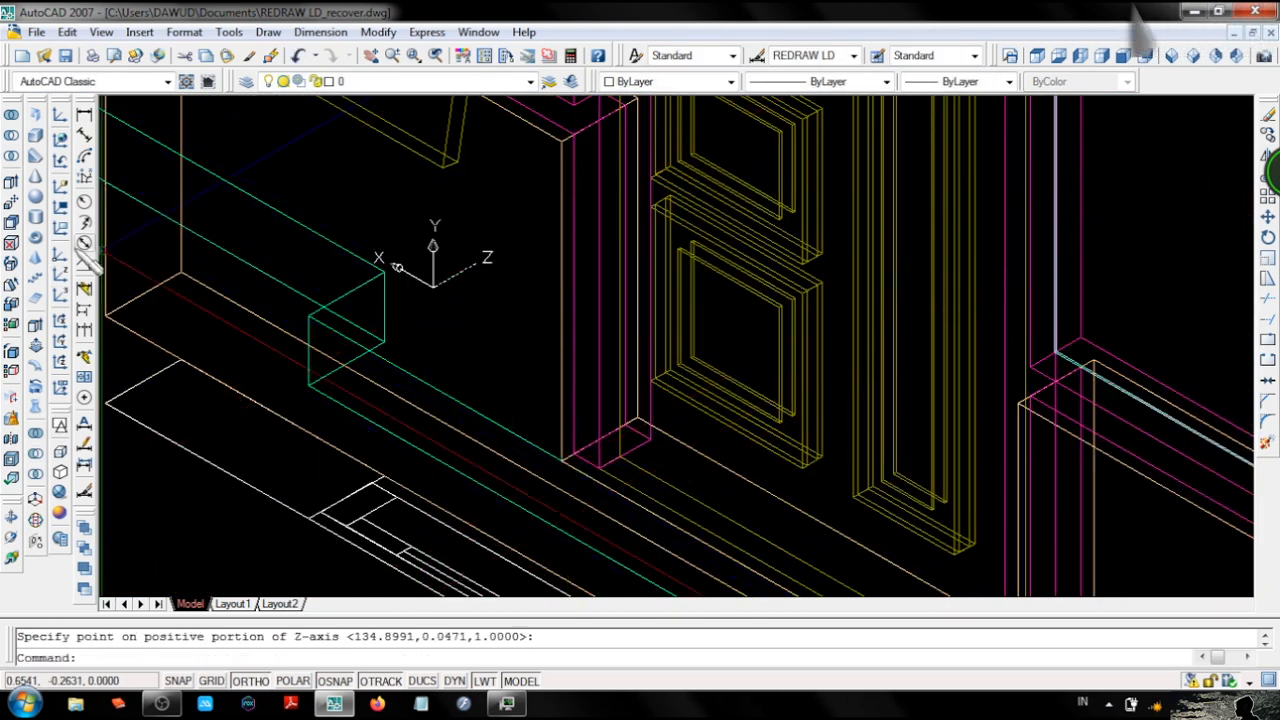
pyautogui.click(59, 257)
# Draw a rectangle on the floor slab's outer face from the doorway's lower wall corner to the slab's projecting lower corner.
pyautogui.write('rec')
pyautogui.press('Return')
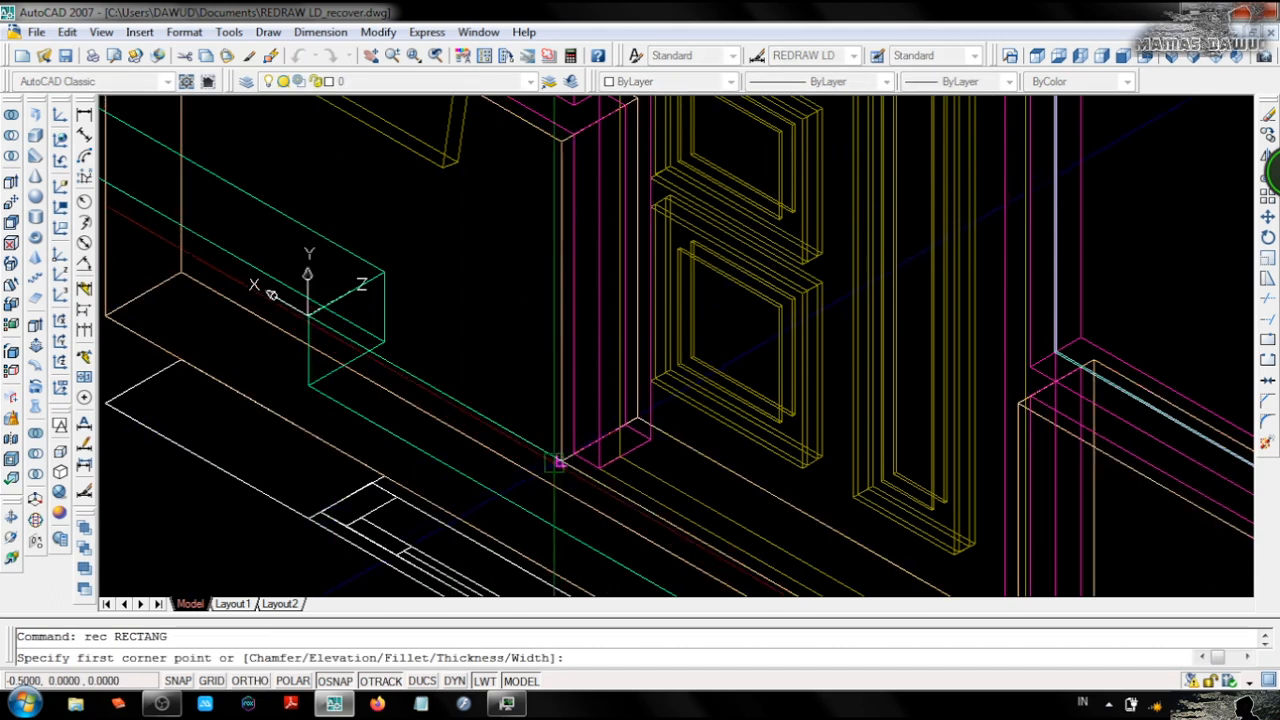
pyautogui.click(561, 461)
pyautogui.click(312, 388)
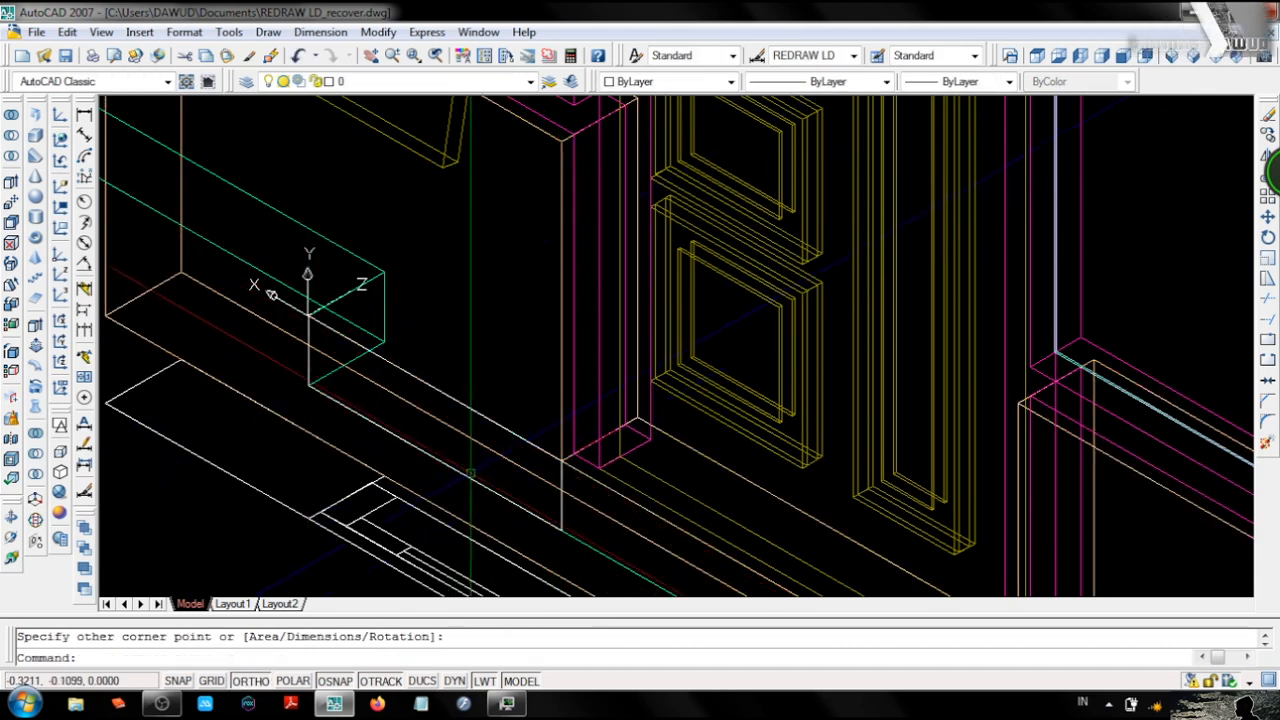
# Extrude the rectangle 0.025 into the wall, up to the door frame's outer face.
pyautogui.scroll(-2, 504, 365)
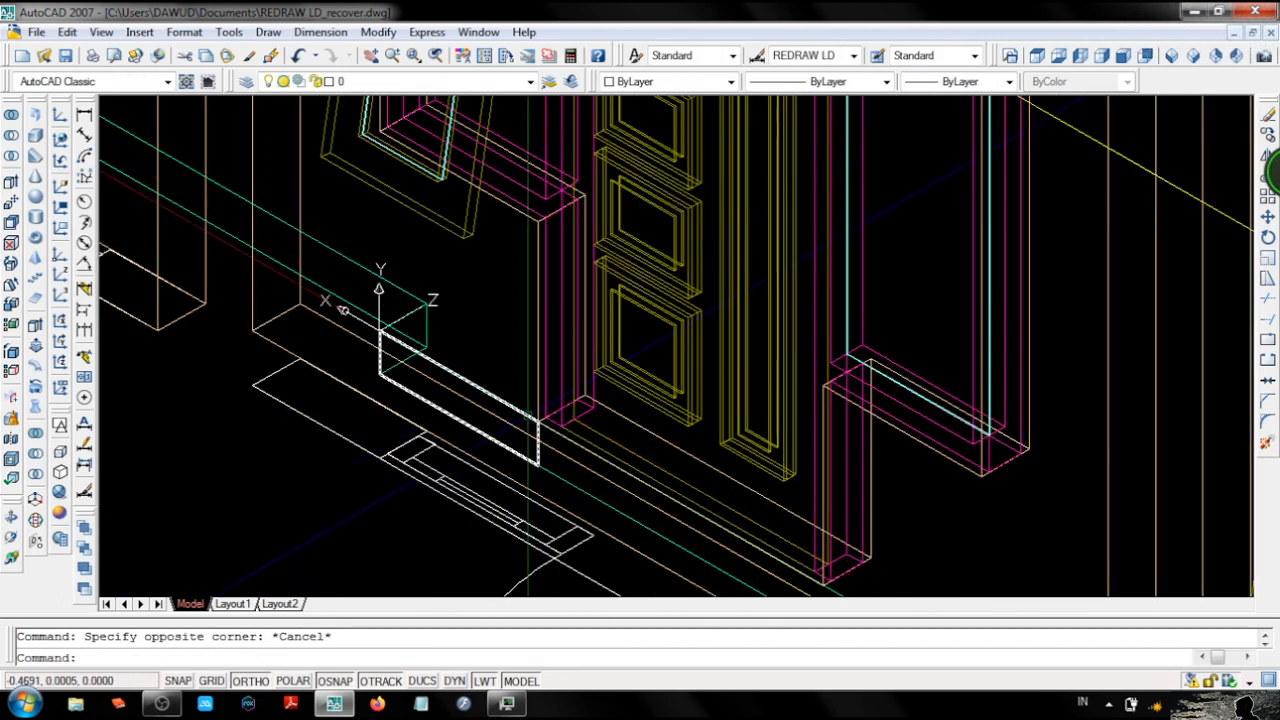
pyautogui.scroll(3, 538, 430)
pyautogui.click(545, 440)
pyautogui.write('ext')
pyautogui.press('Return')
pyautogui.click(559, 416)
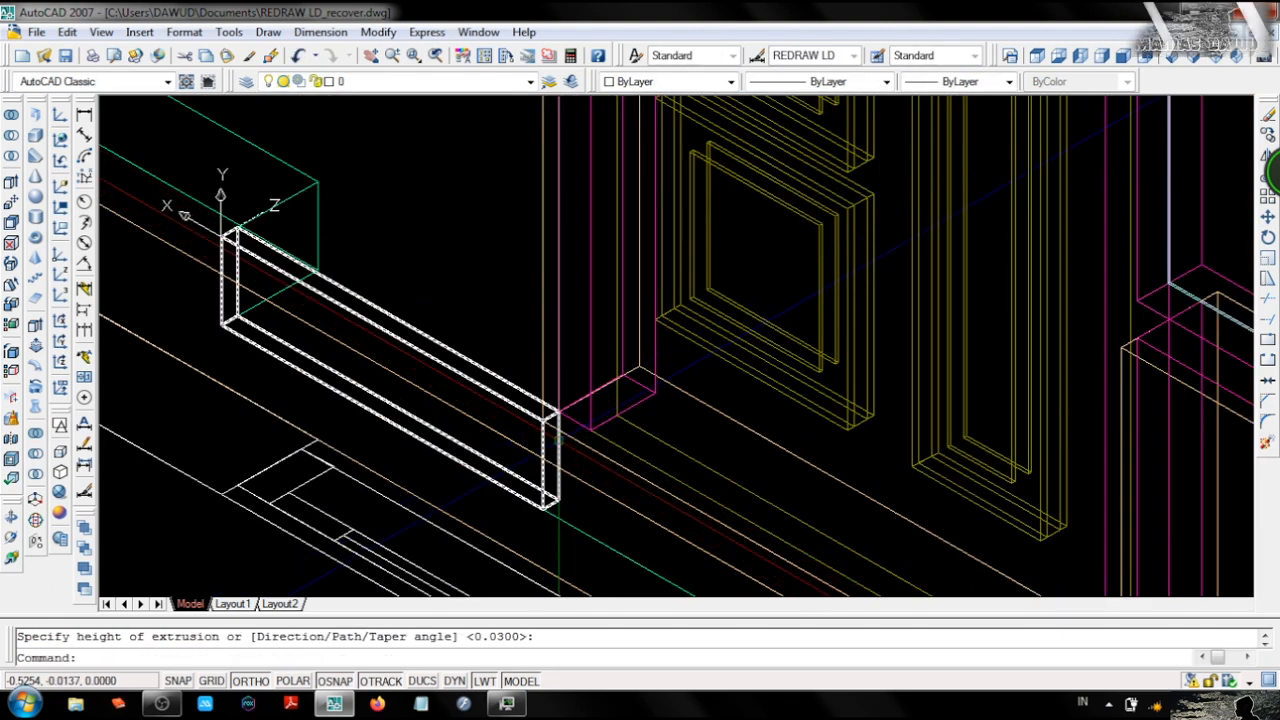
# Try to mirror the thin block across the middle of the doorway in the shaded view.
pyautogui.click(60, 512)
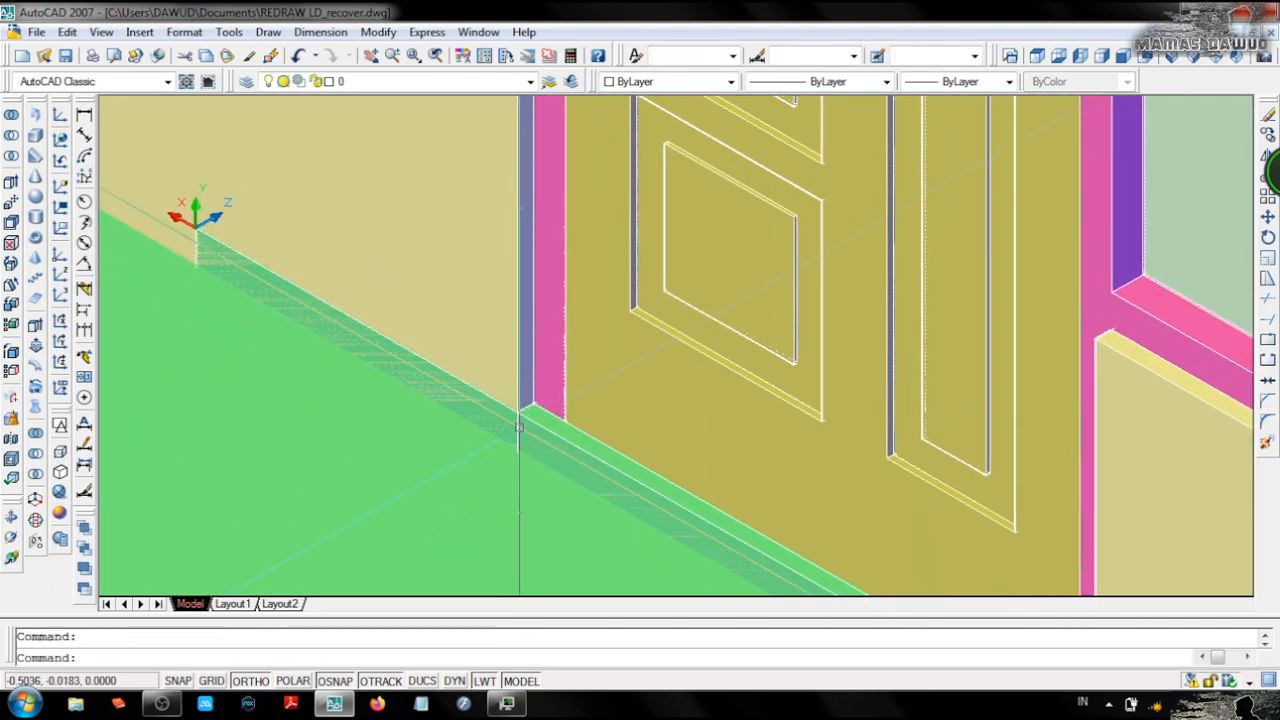
pyautogui.click(519, 427)
pyautogui.scroll(-4, 400, 350)
pyautogui.scroll(2, 410, 374)
pyautogui.write('mi')
pyautogui.press('Return')
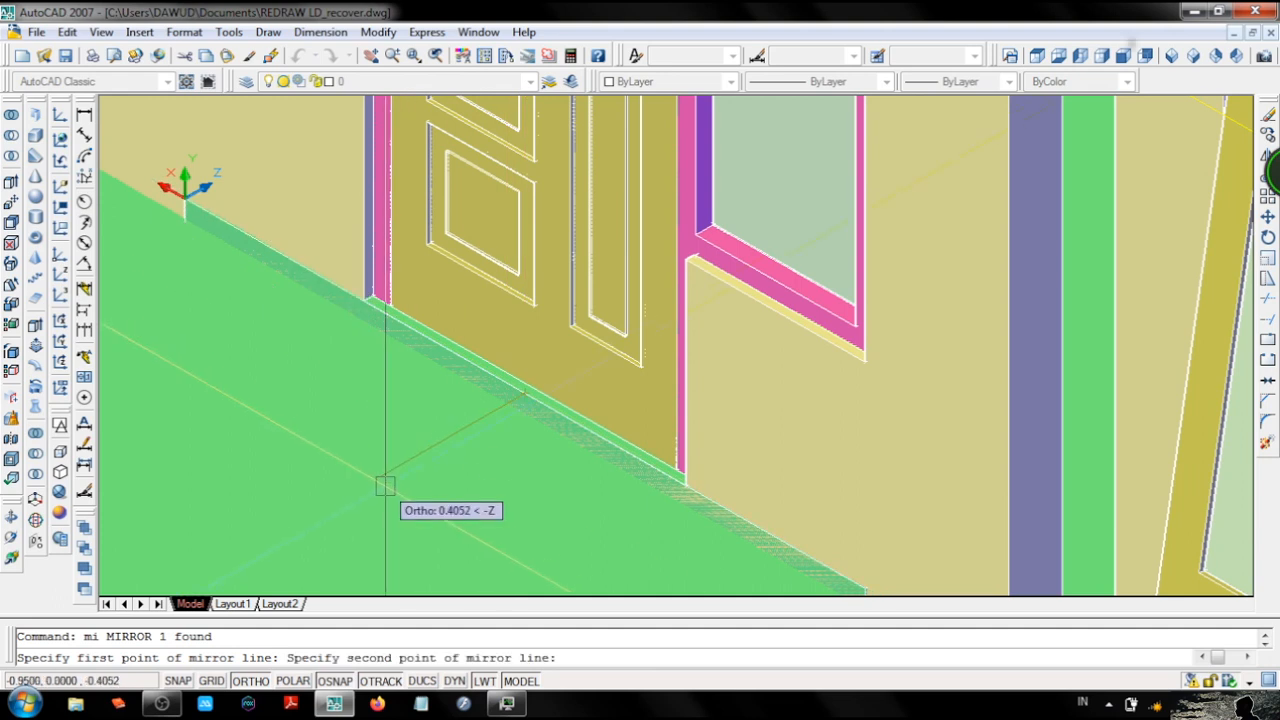
pyautogui.press('Escape')
pyautogui.scroll(-3, 512, 413)
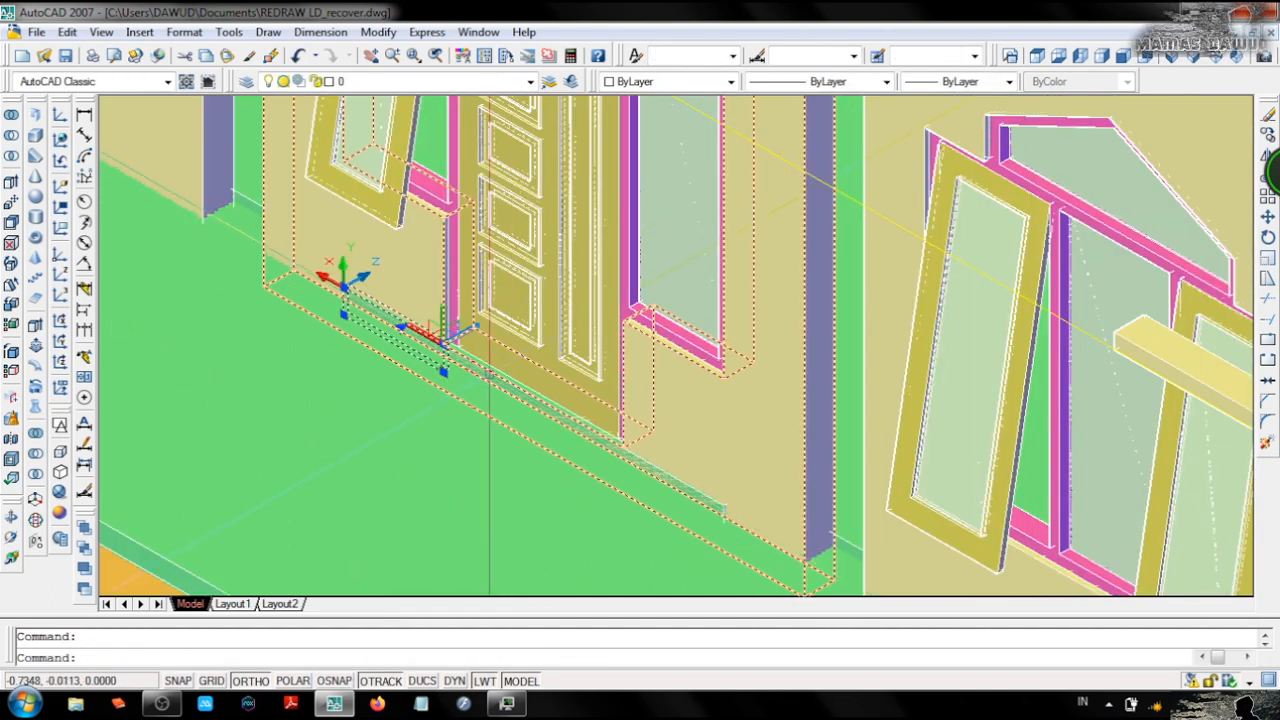
pyautogui.press('Escape')
pyautogui.scroll(-2, 488, 382)
pyautogui.scroll(4, 588, 443)
pyautogui.moveTo(577, 428); pyautogui.dragTo(467, 398, button='middle')
pyautogui.hotkey('ctrl', 'z')
pyautogui.hotkey('ctrl', 'z')
pyautogui.hotkey('ctrl', 'z')
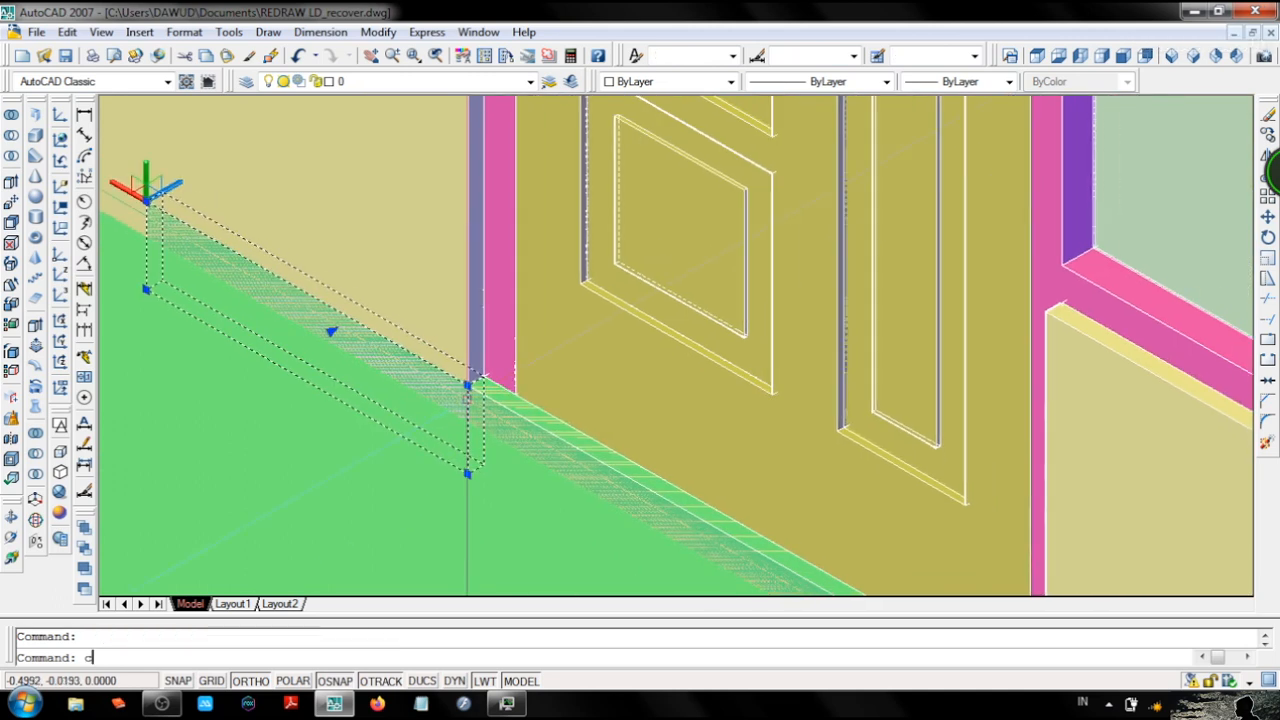
# Copy the thin block from its outer end to the opposite side of the side entrance doorway.
pyautogui.write('co')
pyautogui.press('Return')
pyautogui.press('Escape')
pyautogui.press('Return')
pyautogui.click(146, 201)
pyautogui.moveTo(596, 487); pyautogui.dragTo(295, 261, button='middle')
pyautogui.click(746, 491)
pyautogui.press('Escape')
pyautogui.scroll(-4, 567, 410)
pyautogui.scroll(3, 640, 458)
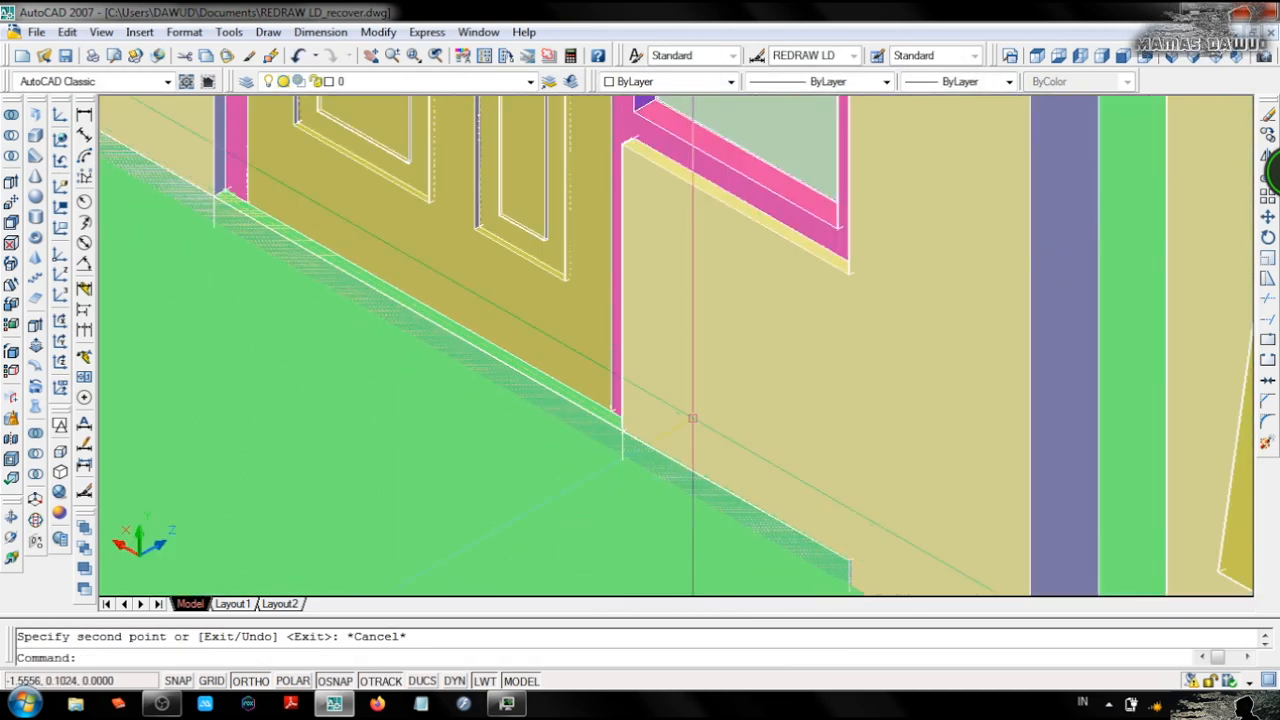
pyautogui.moveTo(553, 382); pyautogui.dragTo(607, 394, button='middle')
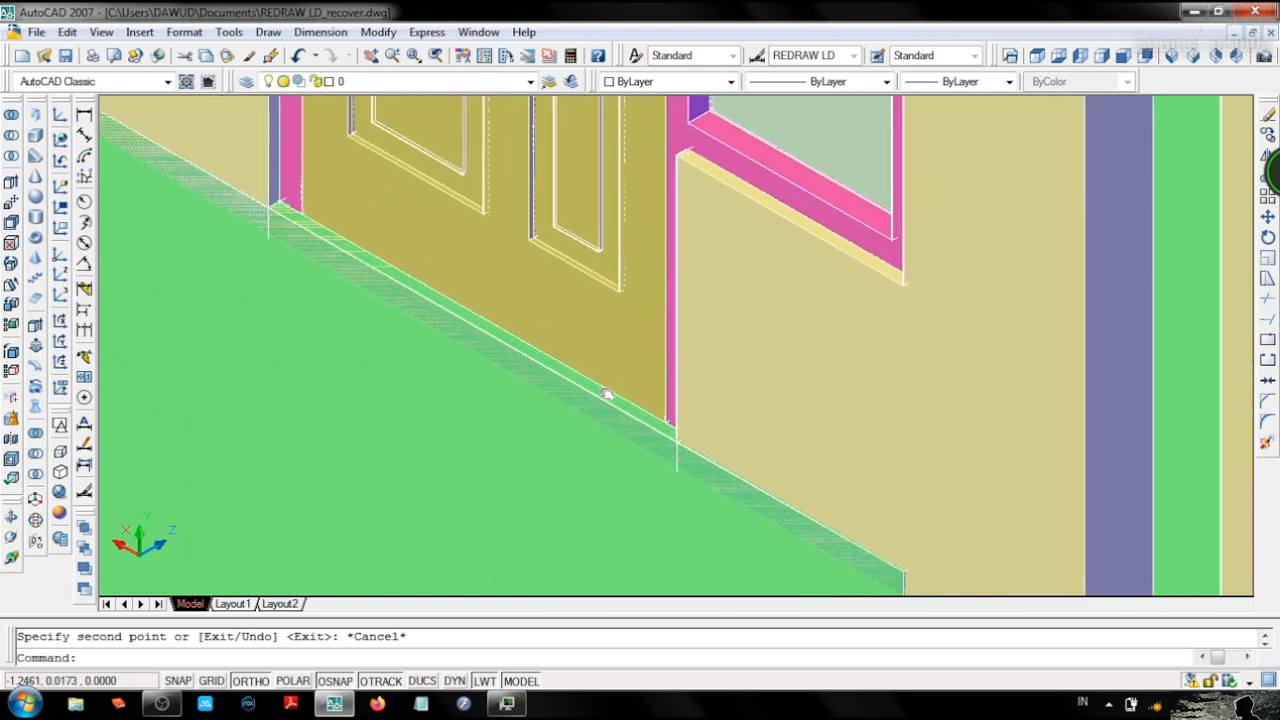
pyautogui.write('su')
pyautogui.press('Return')
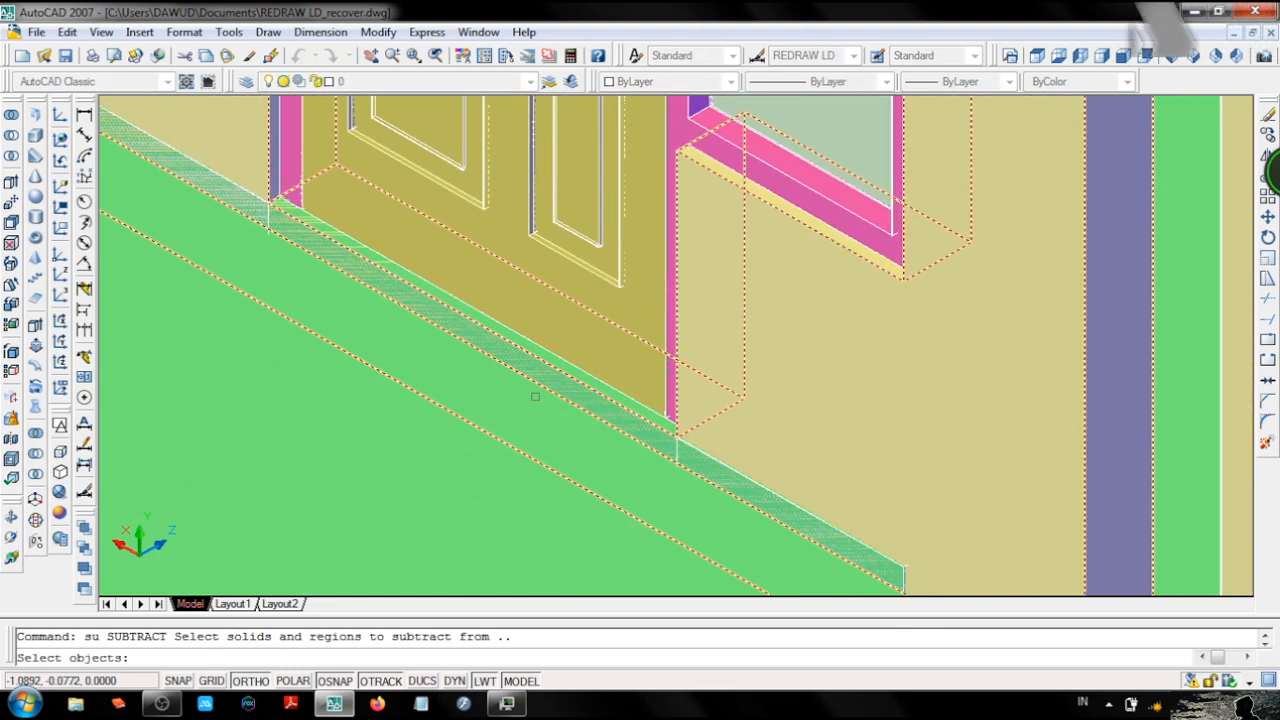
pyautogui.scroll(-5, 421, 375)
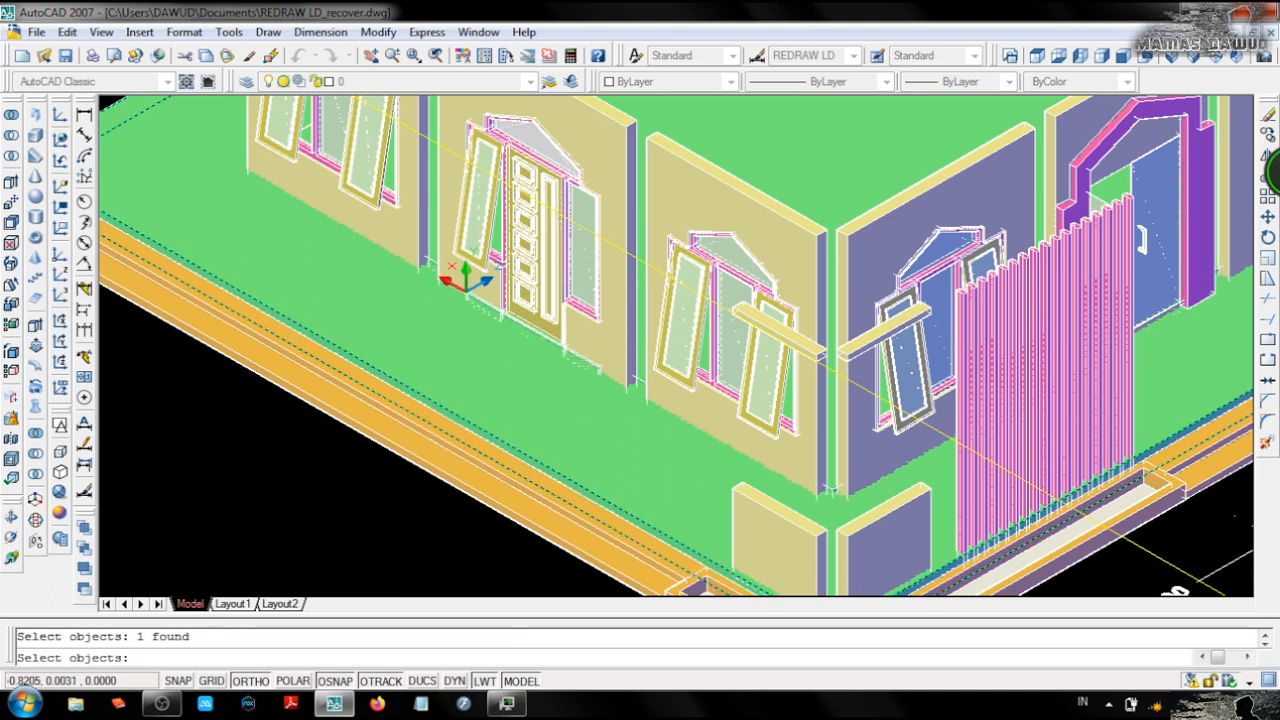
pyautogui.scroll(6, 546, 330)
pyautogui.press('Escape')
pyautogui.scroll(-8, 779, 394)
pyautogui.scroll(3, 415, 285)
pyautogui.press('Escape')
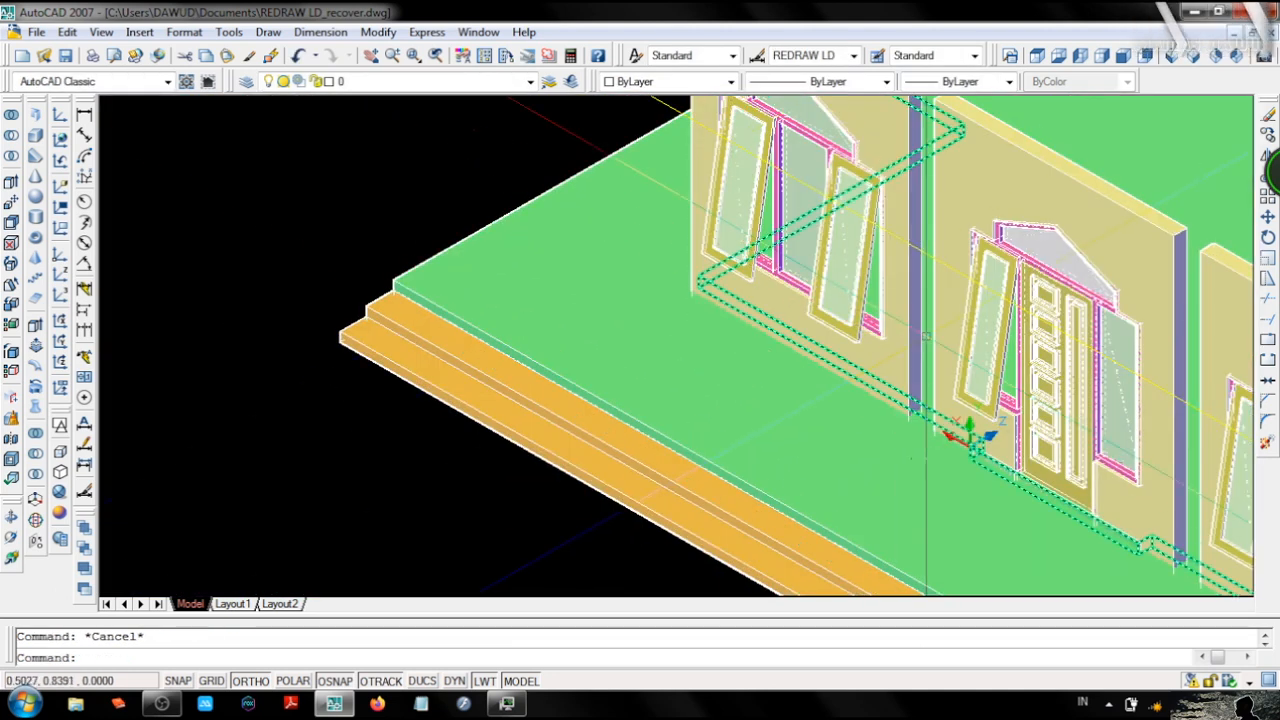
# Subtract the two thin blocks on both sides of the doorway from the floor slab.
pyautogui.write('su')
pyautogui.press('Return')
pyautogui.click(926, 418)
pyautogui.moveTo(1103, 509); pyautogui.dragTo(723, 380, button='middle')
pyautogui.press('Return')
pyautogui.scroll(6, 780, 418)
pyautogui.click(680, 400)
pyautogui.moveTo(250, 130); pyautogui.dragTo(780, 360, button='middle')
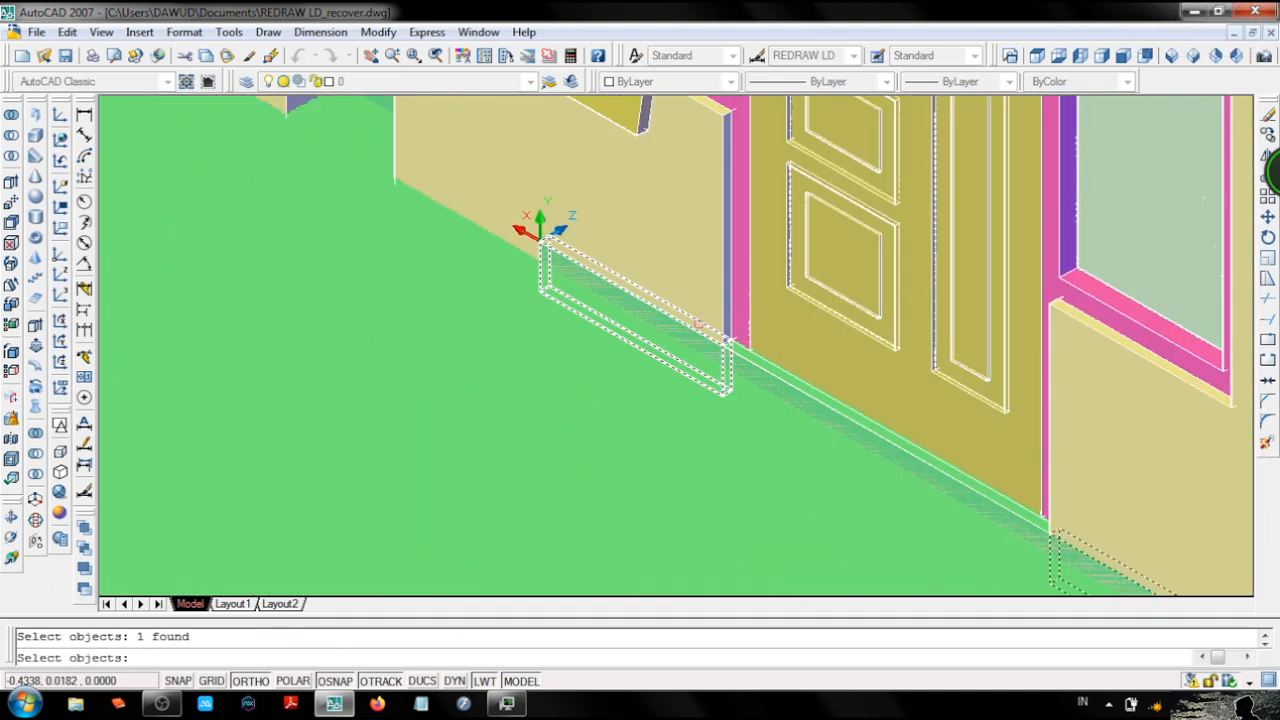
pyautogui.press('Return')
pyautogui.moveTo(840, 413); pyautogui.dragTo(775, 398, button='middle')
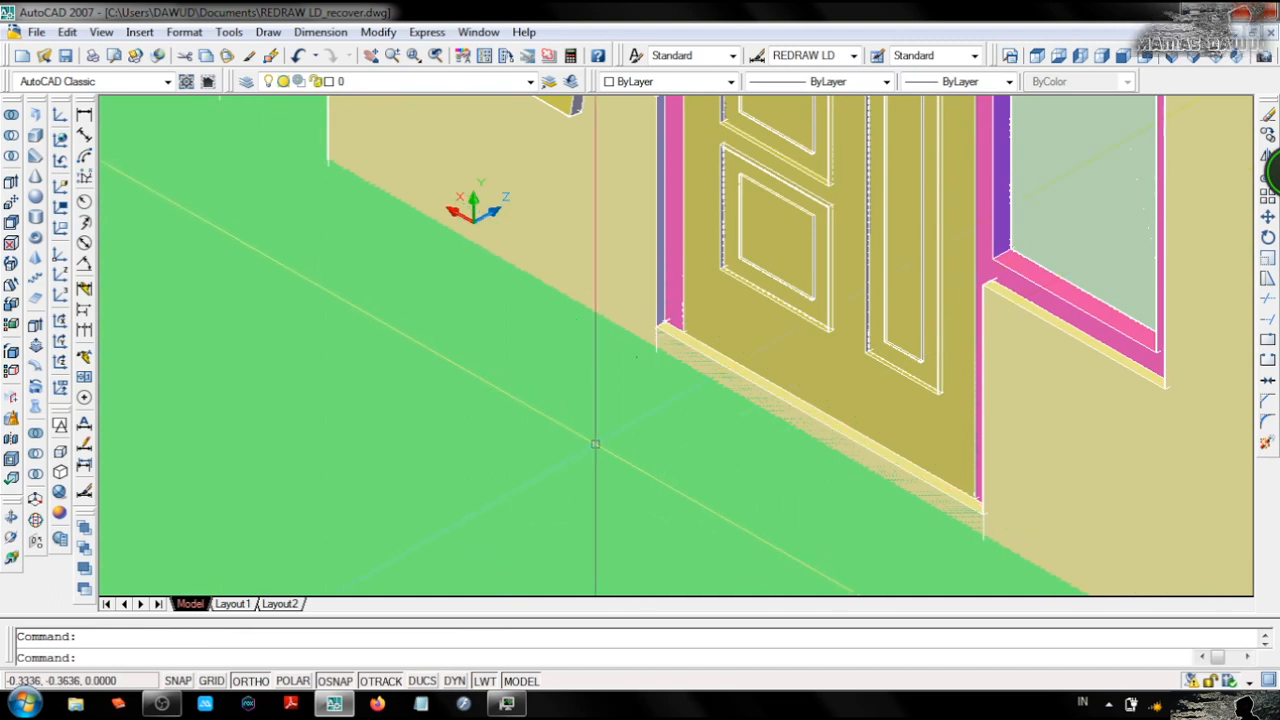
# Undo the slab subtraction and erase the copied thin block on the far side of the doorway.
pyautogui.hotkey('ctrl', 'z')
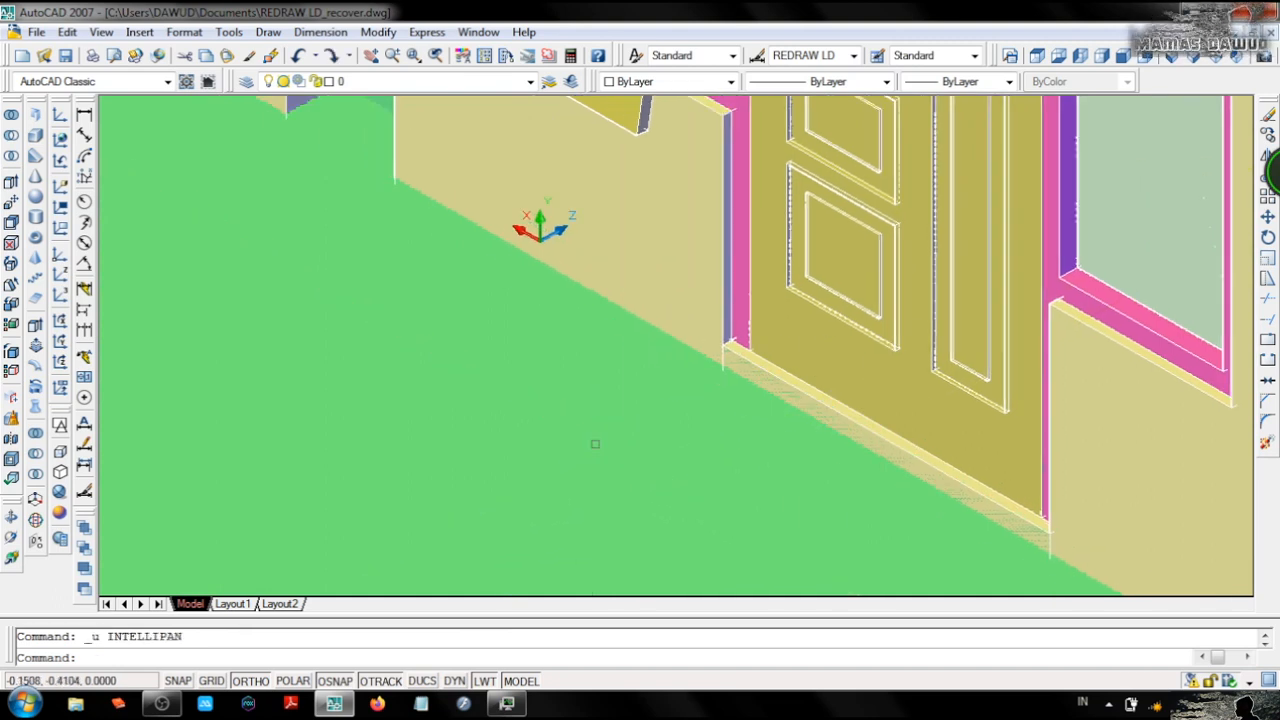
pyautogui.hotkey('ctrl', 'z')
pyautogui.scroll(7, 1085, 450)
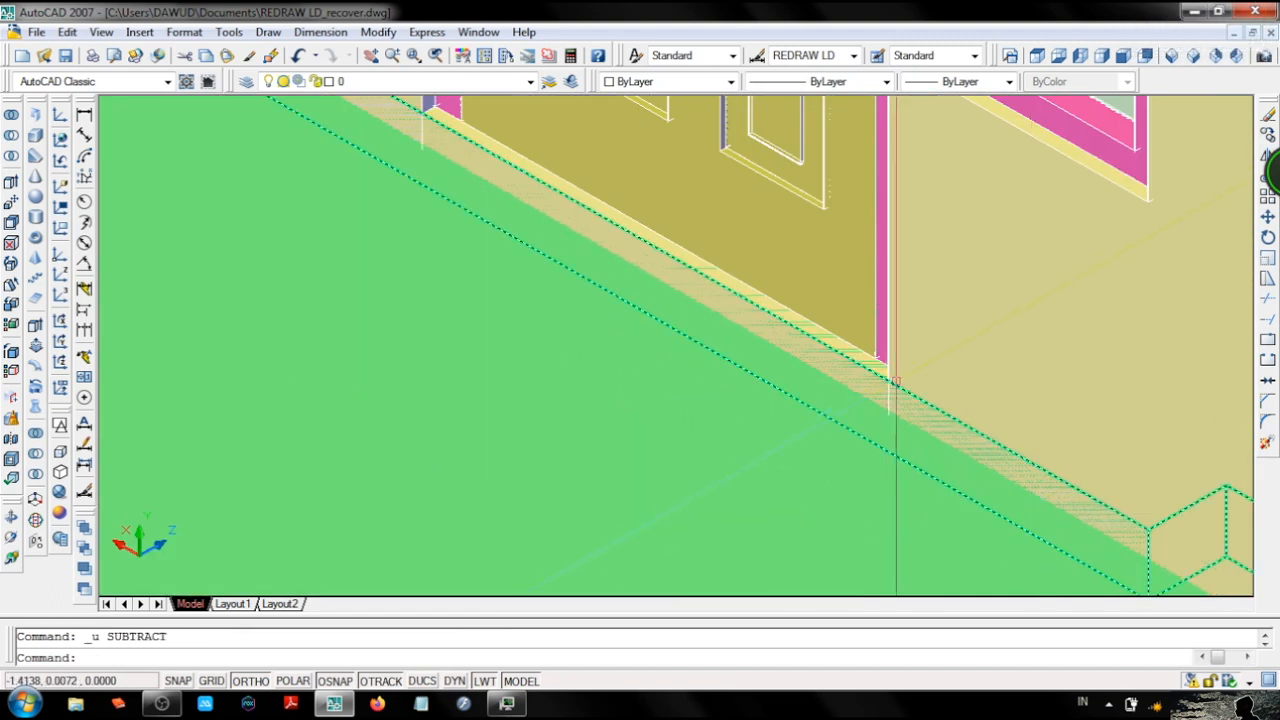
pyautogui.scroll(-2, 944, 416)
pyautogui.moveTo(944, 416)
pyautogui.mouseDown(button='middle')
pyautogui.moveTo(1004, 480)
pyautogui.moveTo(980, 474)
pyautogui.mouseUp(button='middle')
pyautogui.write('e')
pyautogui.press('Return')
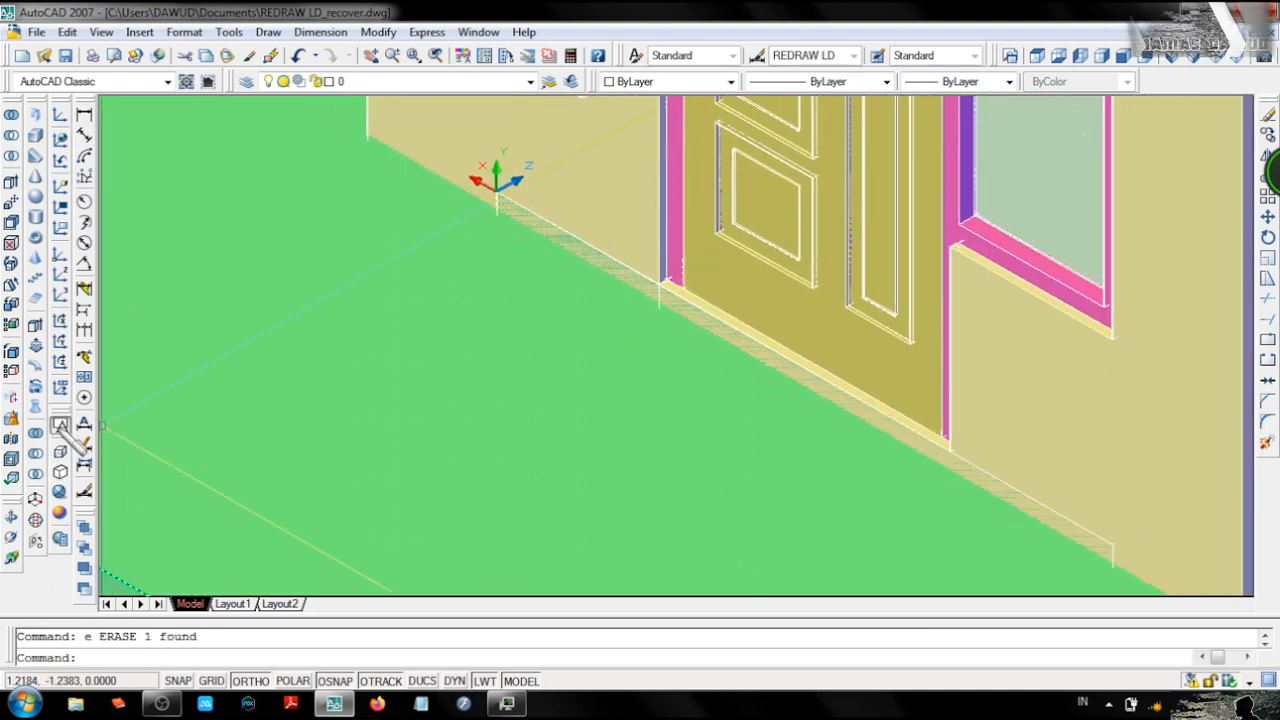
# In wireframe, draw a rectangle over the full length of the floor slab's projecting outer face at the side entrance.
pyautogui.click(60, 426)
pyautogui.click(666, 320)
pyautogui.moveTo(666, 320); pyautogui.dragTo(595, 300, button='middle')
pyautogui.press('Return')
pyautogui.click(1046, 518)
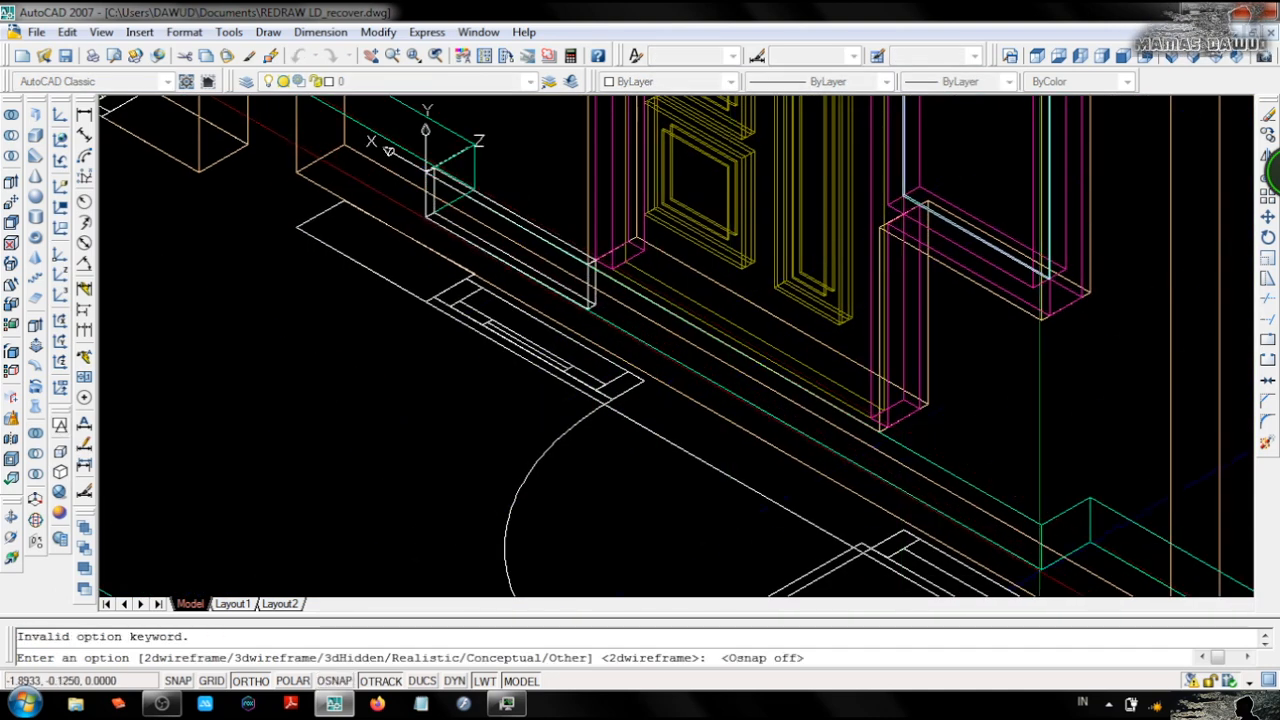
pyautogui.press('Escape')
pyautogui.write('rec')
pyautogui.press('Return')
pyautogui.scroll(6, 442, 138)
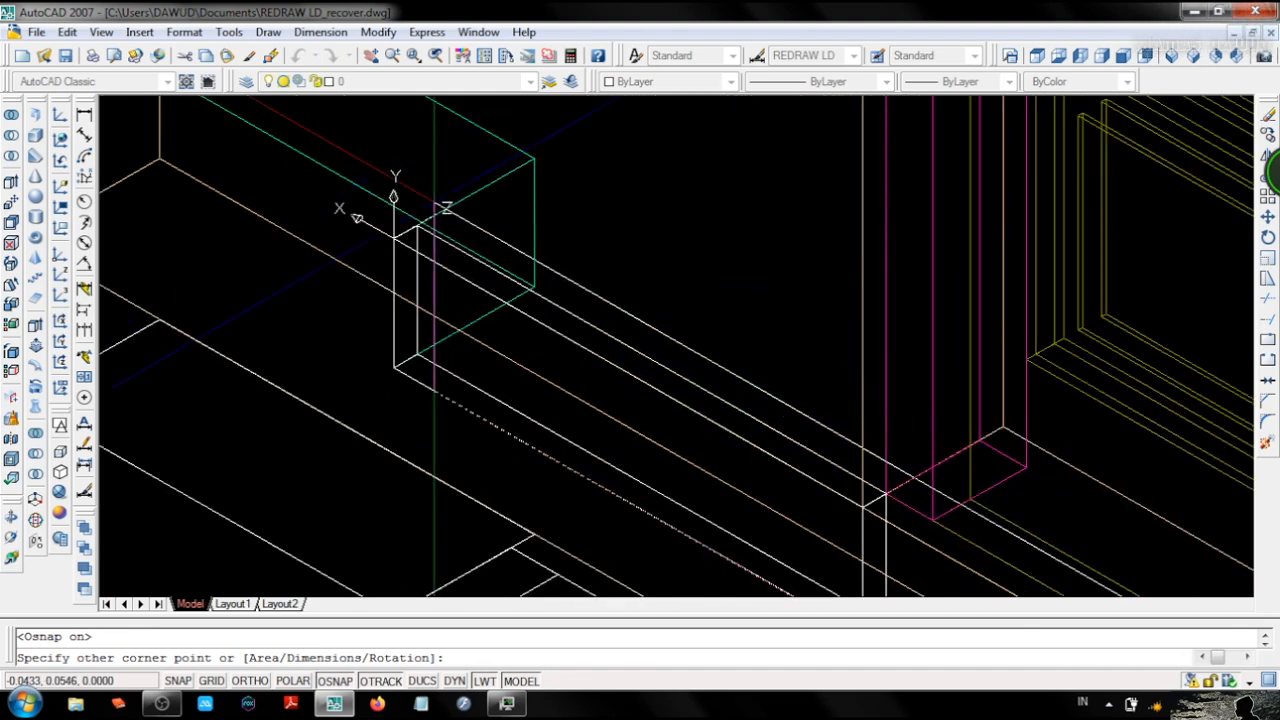
pyautogui.click(393, 239)
pyautogui.click(426, 258)
pyautogui.scroll(-6, 426, 258)
pyautogui.moveTo(600, 311); pyautogui.dragTo(615, 323, button='middle')
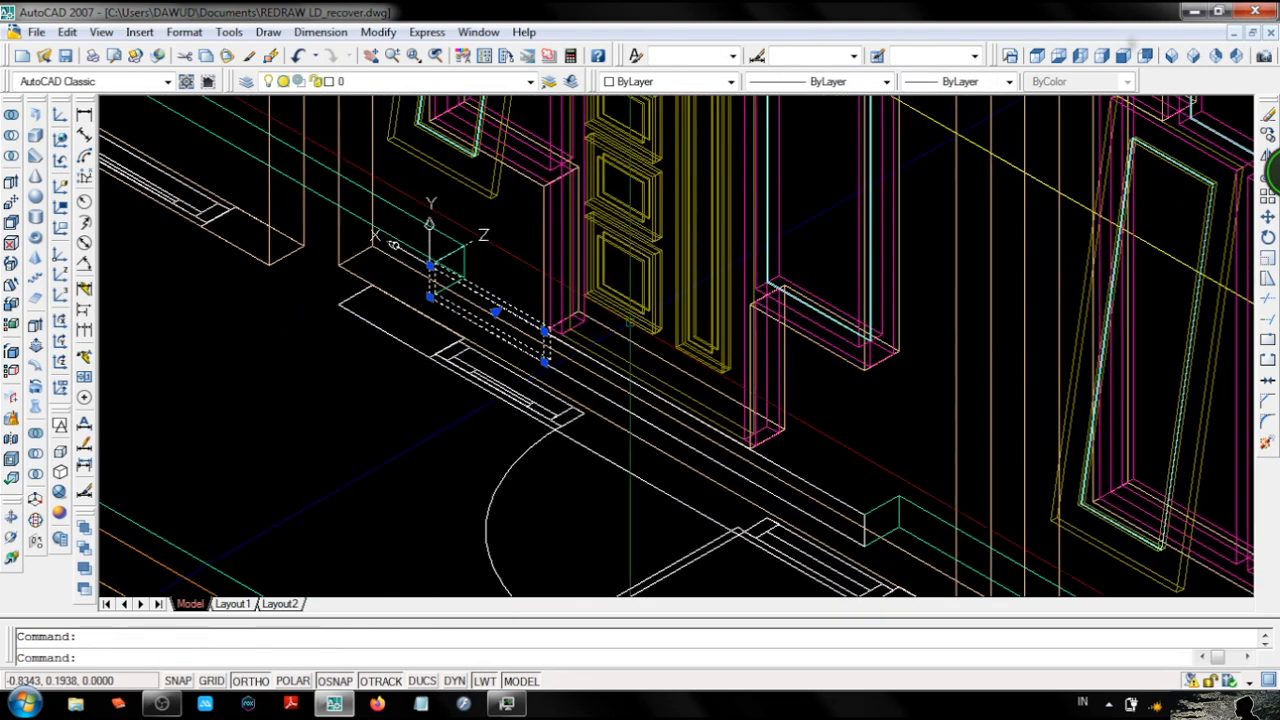
# Erase the remaining short block beside the doorway.
pyautogui.scroll(3, 612, 323)
pyautogui.write('e')
pyautogui.press('Return')
# Extrude the full-length rectangle at the side entrance's slab edge 0.025 into the wall.
pyautogui.click(503, 346)
pyautogui.scroll(4, 496, 337)
pyautogui.write('ext')
pyautogui.press('Return')
pyautogui.press('Return')
pyautogui.scroll(-4, 537, 334)
pyautogui.moveTo(623, 393); pyautogui.dragTo(709, 414, button='middle')
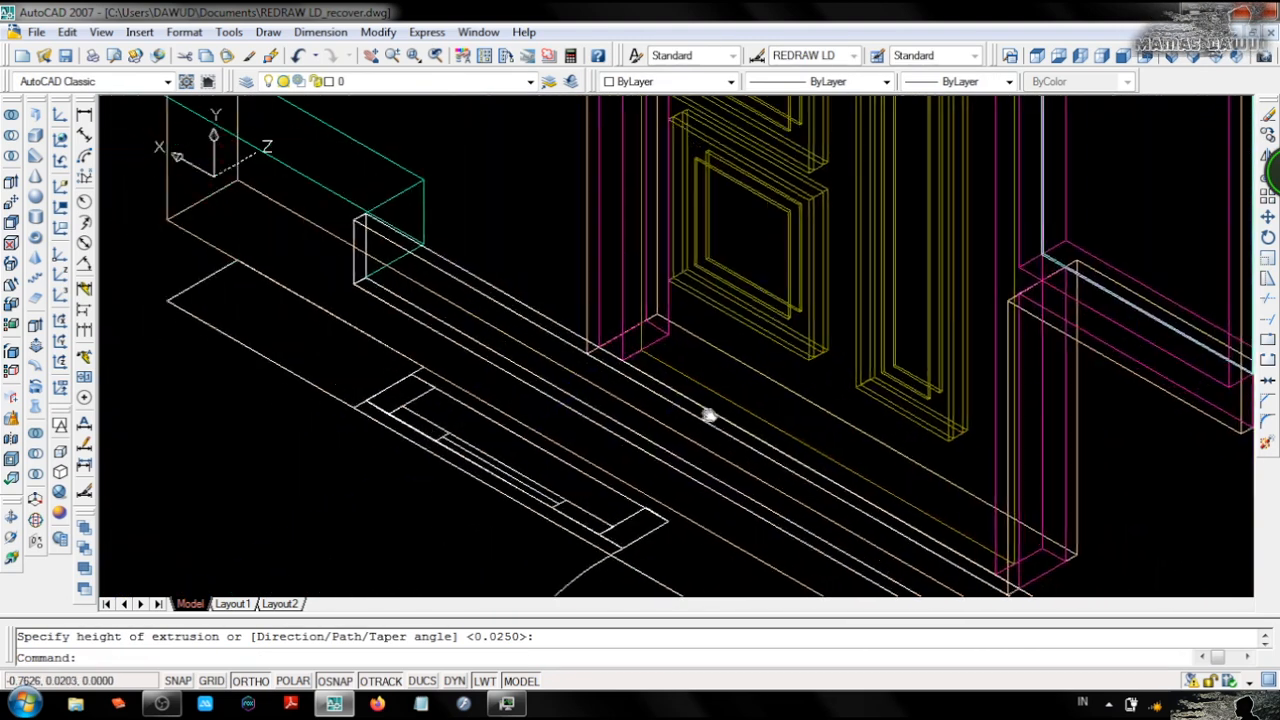
# Subtract the full-length thin block from the floor slab at the side entrance.
pyautogui.write('su')
pyautogui.press('Return')
pyautogui.click(410, 254)
pyautogui.press('Return')
pyautogui.moveTo(410, 254); pyautogui.dragTo(357, 223, button='middle')
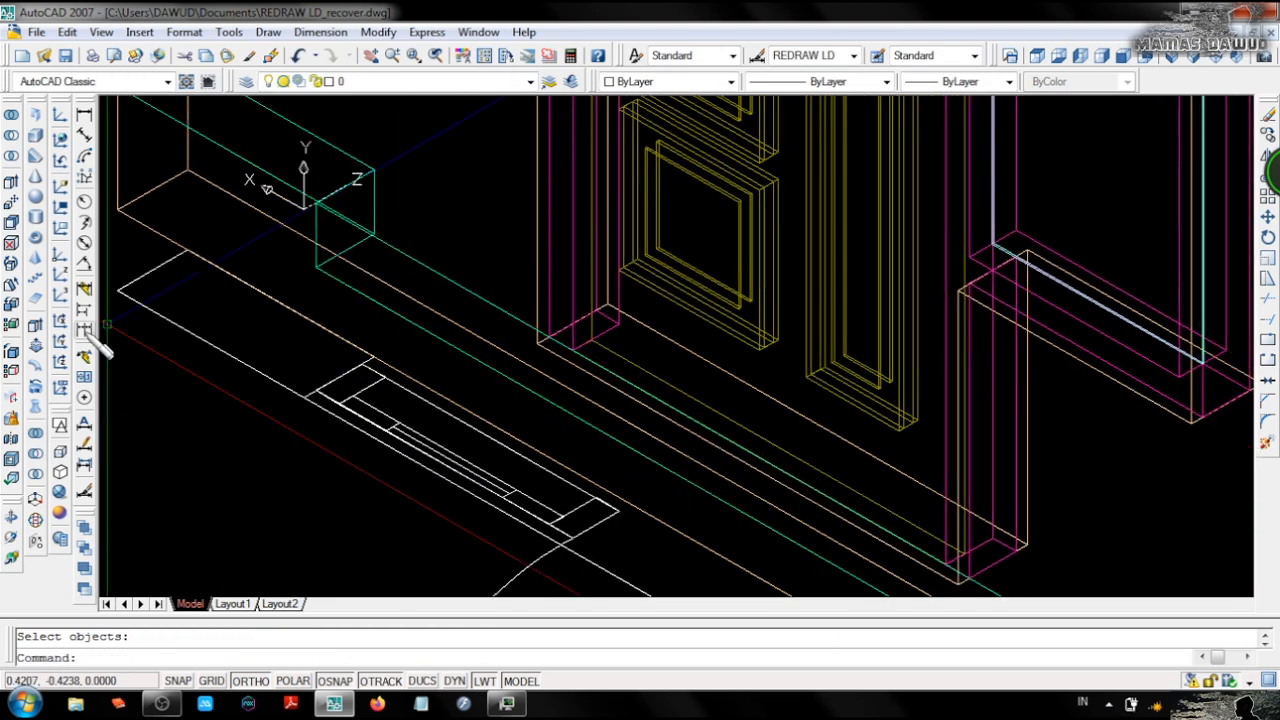
# Examine the floor slab's edge at the front entrance and along the front walls in the shaded view.
pyautogui.click(60, 513)
pyautogui.scroll(-6, 385, 215)
pyautogui.scroll(3, 757, 349)
pyautogui.scroll(-6, 740, 370)
pyautogui.moveTo(740, 370); pyautogui.dragTo(520, 290, button='middle')
pyautogui.moveTo(590, 240); pyautogui.dragTo(611, 430, button='middle')
pyautogui.scroll(6, 611, 430)
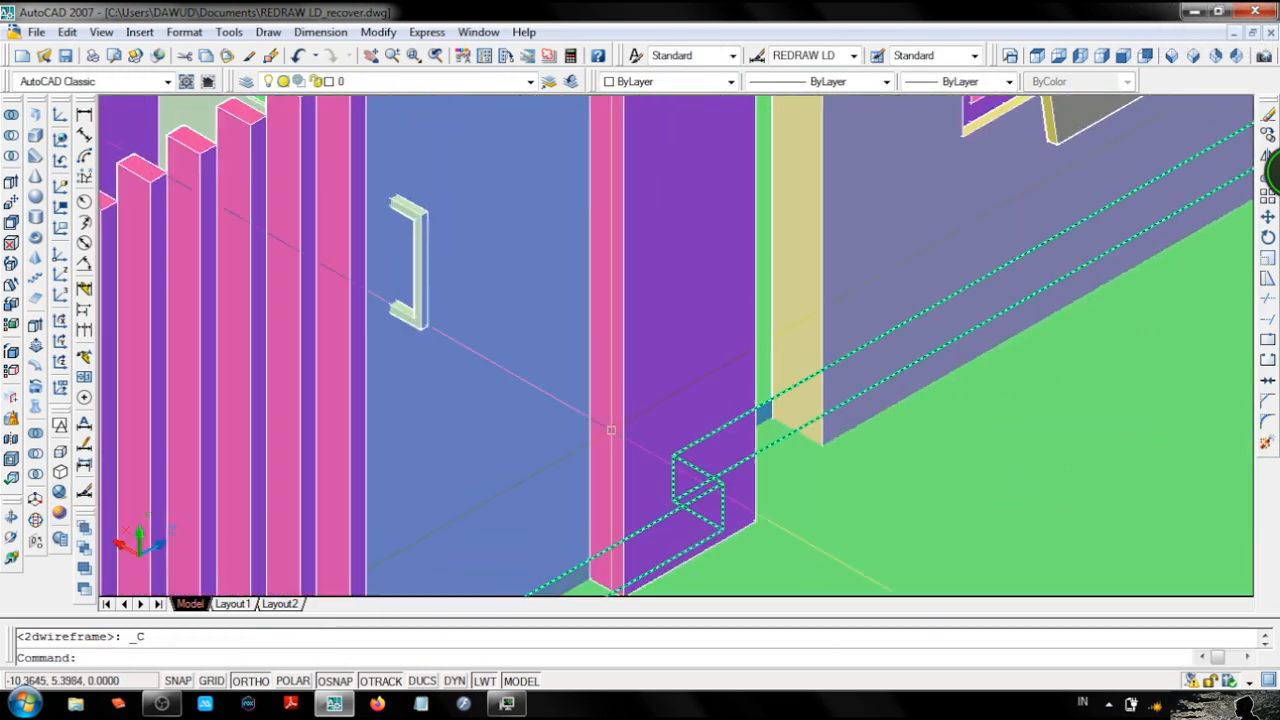
pyautogui.scroll(-3, 611, 430)
pyautogui.scroll(5, 708, 374)
pyautogui.scroll(-8, 891, 348)
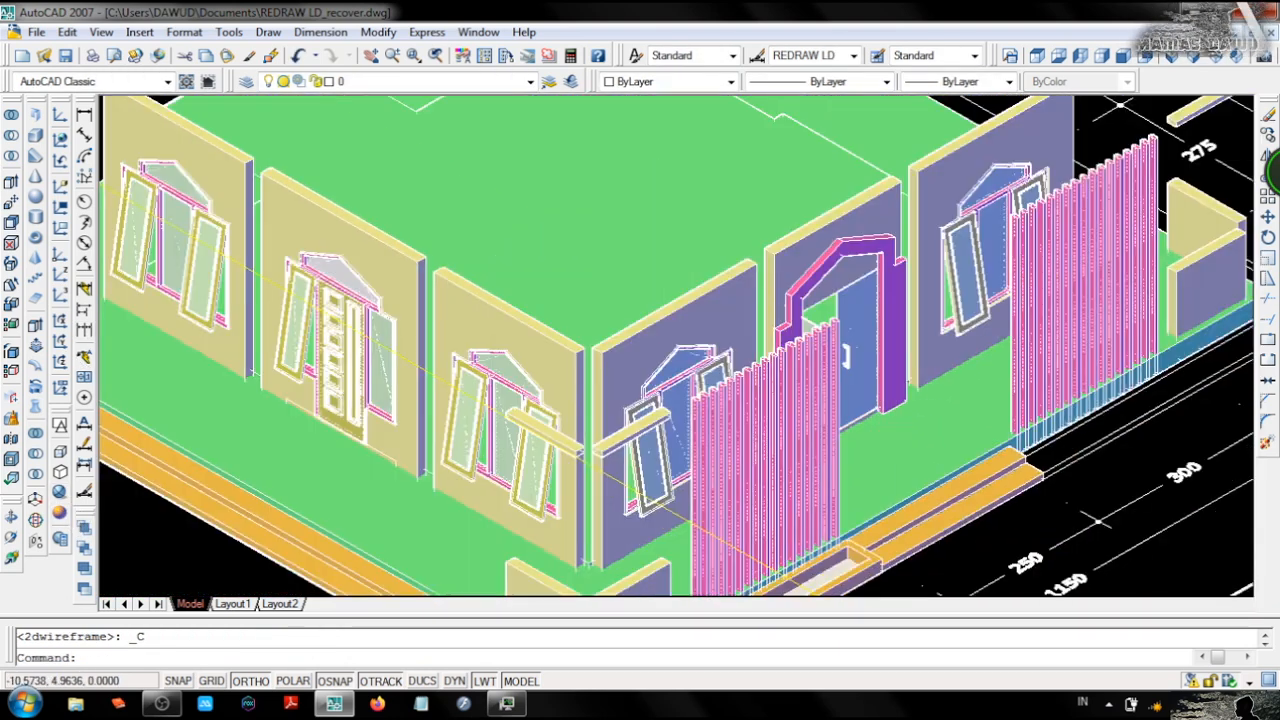
# Examine the trimmed slab edge and the wall base below the side entrance door up close.
pyautogui.scroll(7, 329, 392)
pyautogui.moveTo(329, 392); pyautogui.dragTo(606, 331, button='middle')
pyautogui.scroll(-4, 606, 331)
pyautogui.scroll(3, 541, 343)
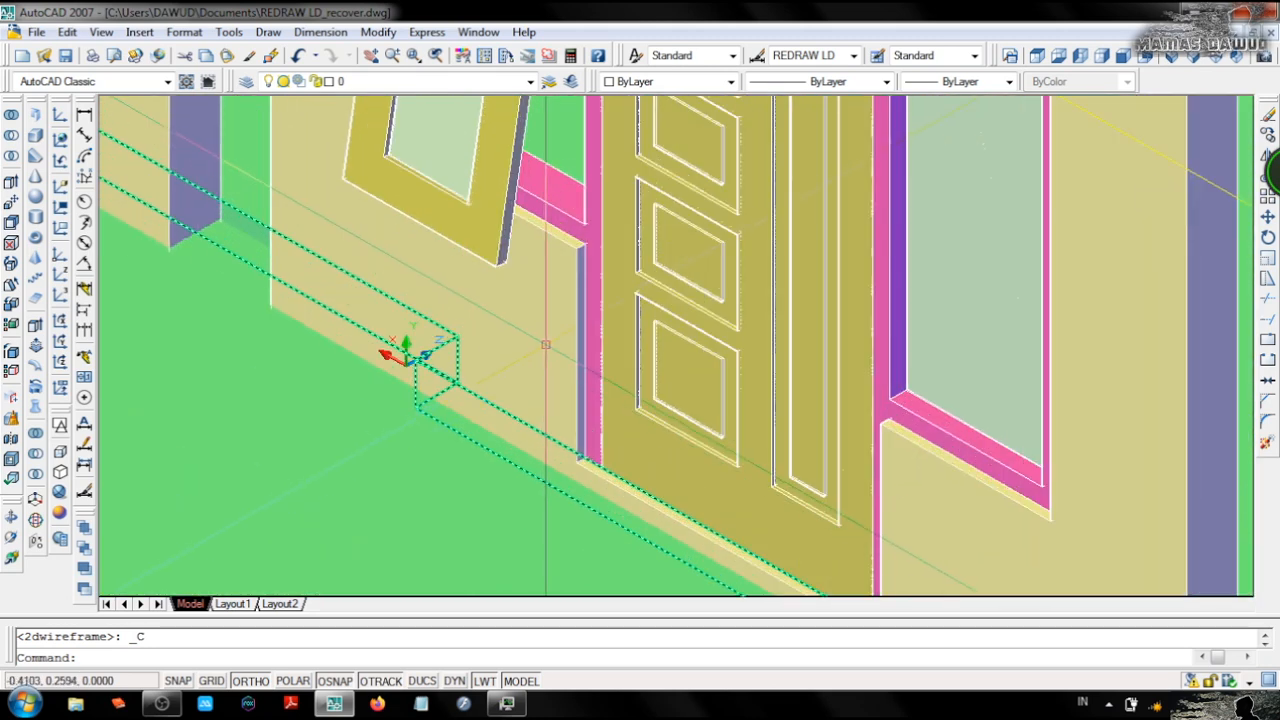
pyautogui.scroll(2, 545, 345)
pyautogui.scroll(-5, 481, 348)
pyautogui.scroll(3, 468, 398)
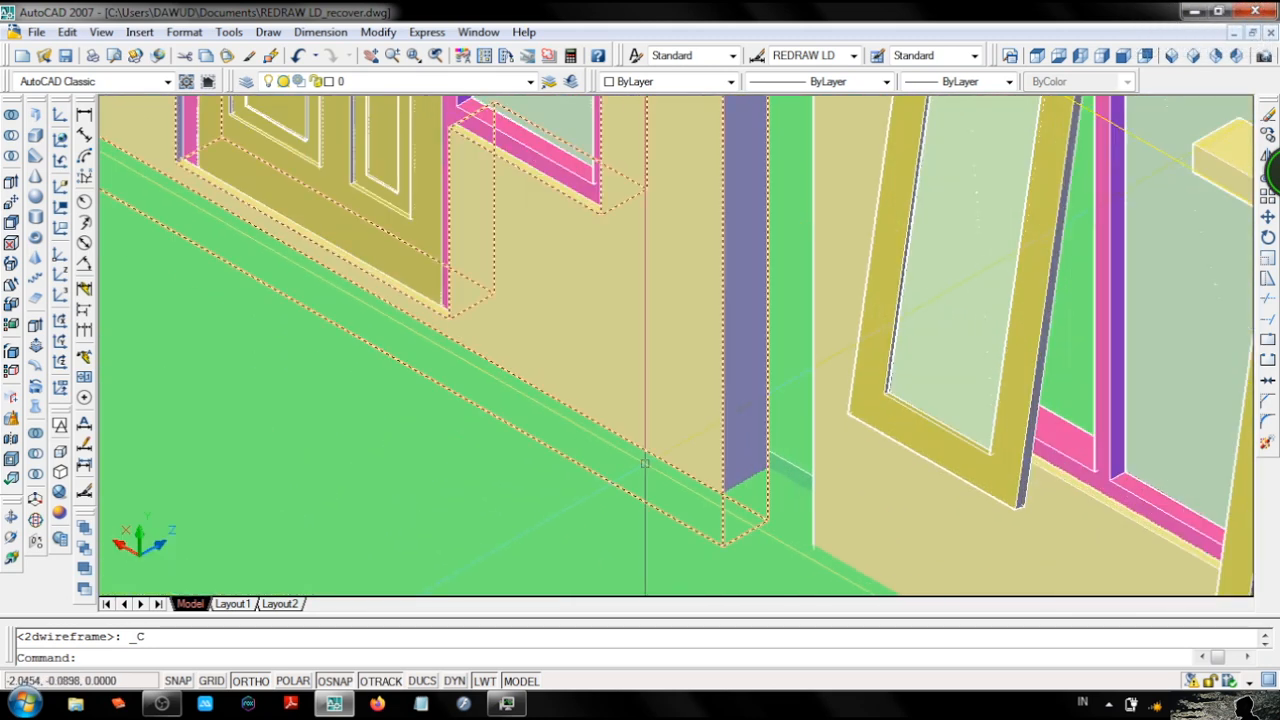
# Return the shaded model to 2D wireframe and show it in the top view.
pyautogui.scroll(-6, 581, 422)
pyautogui.press('Escape')
pyautogui.scroll(2, 433, 290)
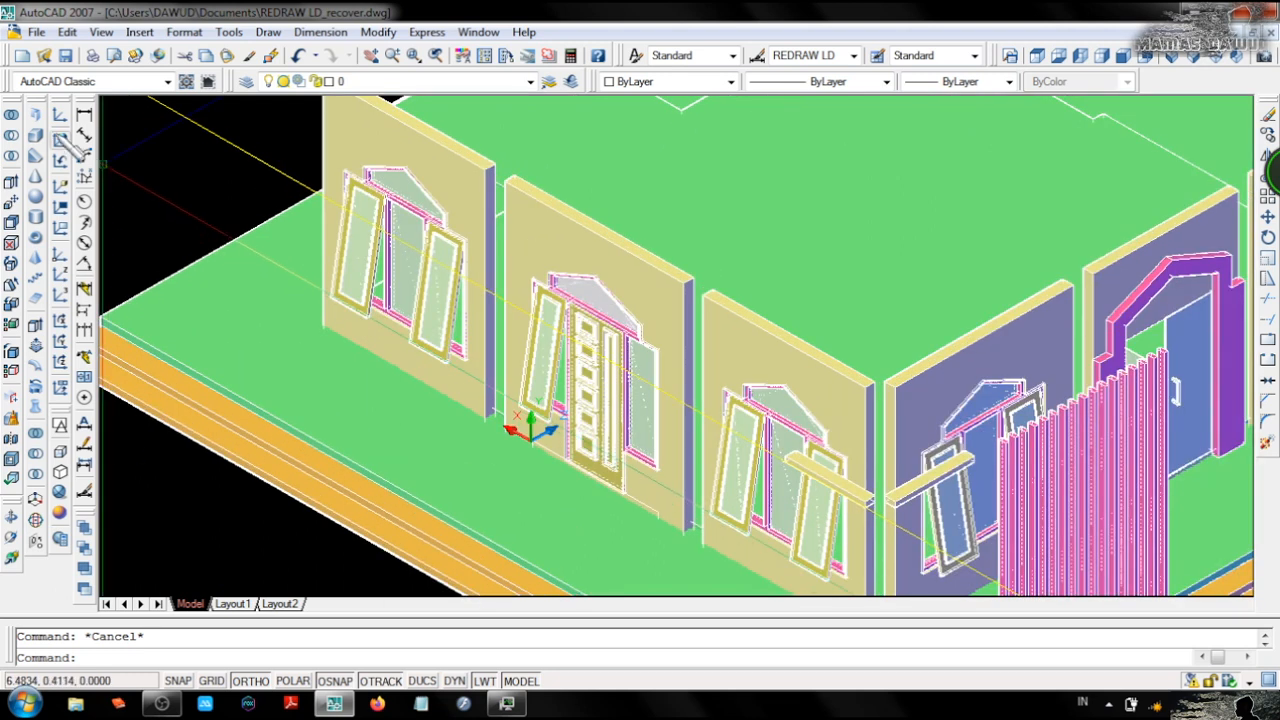
pyautogui.click(62, 425)
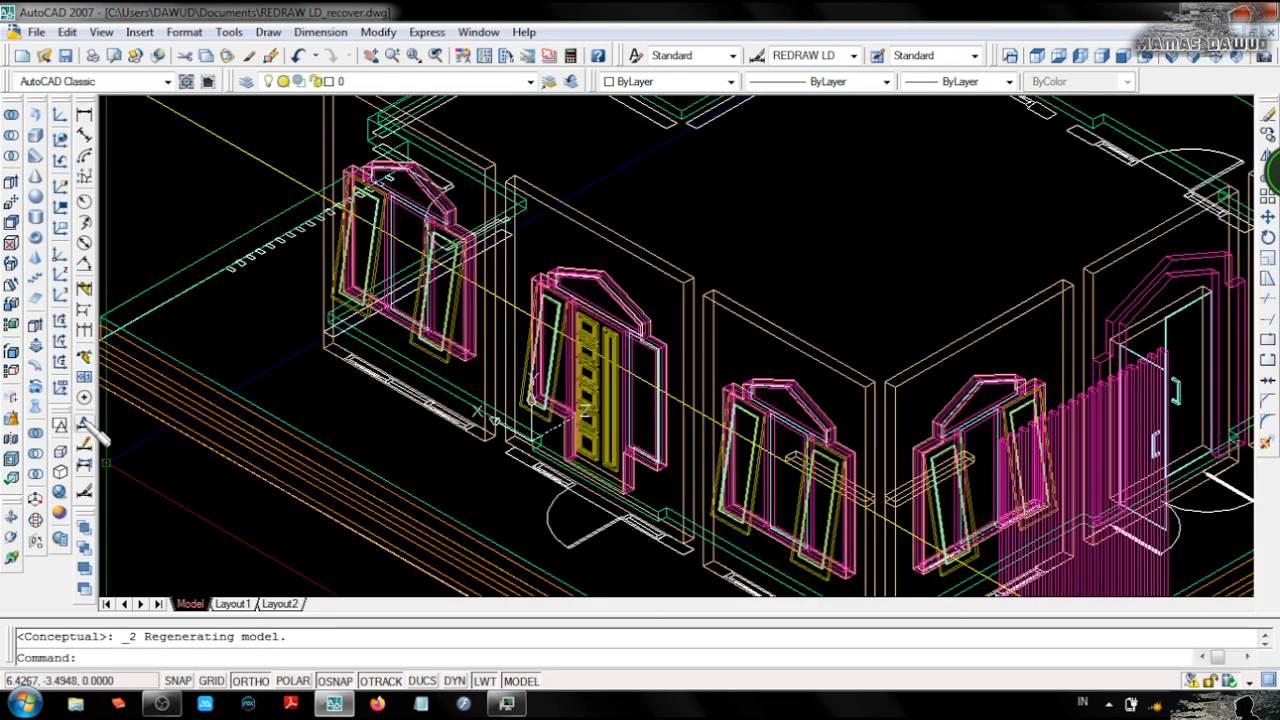
pyautogui.click(1036, 55)
pyautogui.scroll(5, 685, 140)
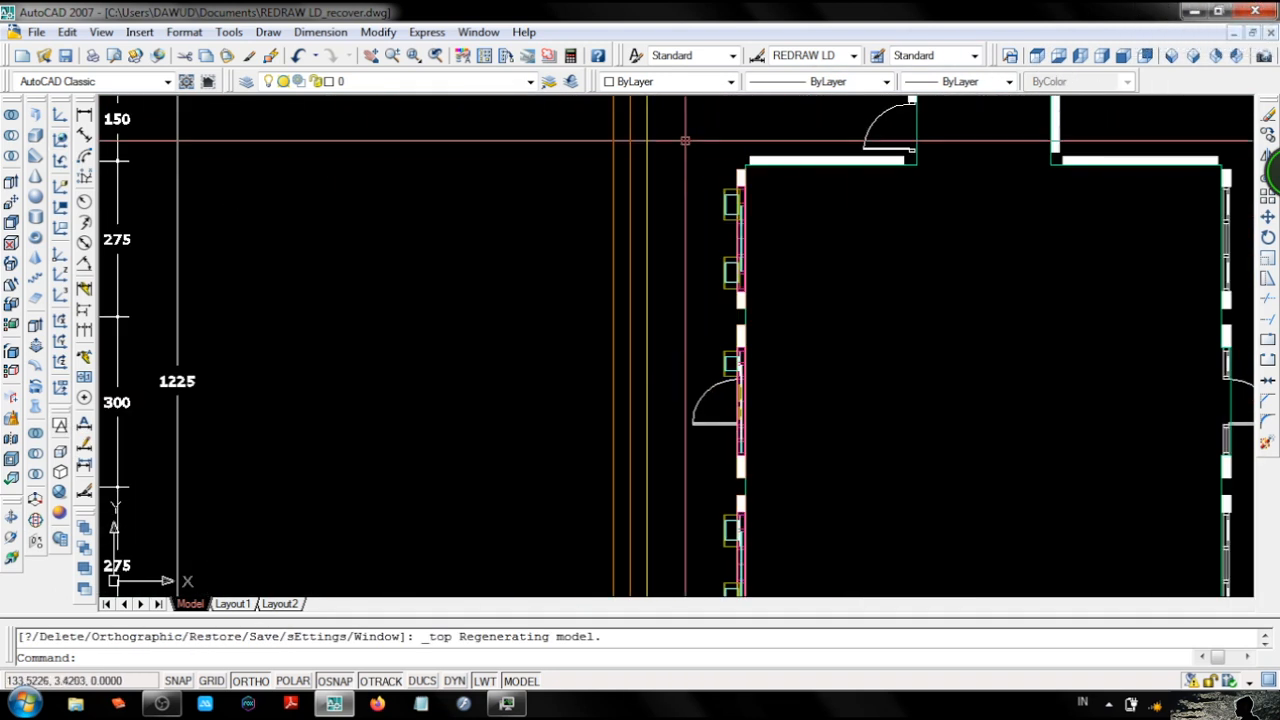
# Filter the finished side wall's parts with Quick Select and mirror them about the front entrance's centreline, keeping the originals.
pyautogui.scroll(-2, 685, 140)
pyautogui.click(680, 173)
pyautogui.scroll(2, 668, 458)
pyautogui.rightClick(817, 290)
pyautogui.click(857, 540)
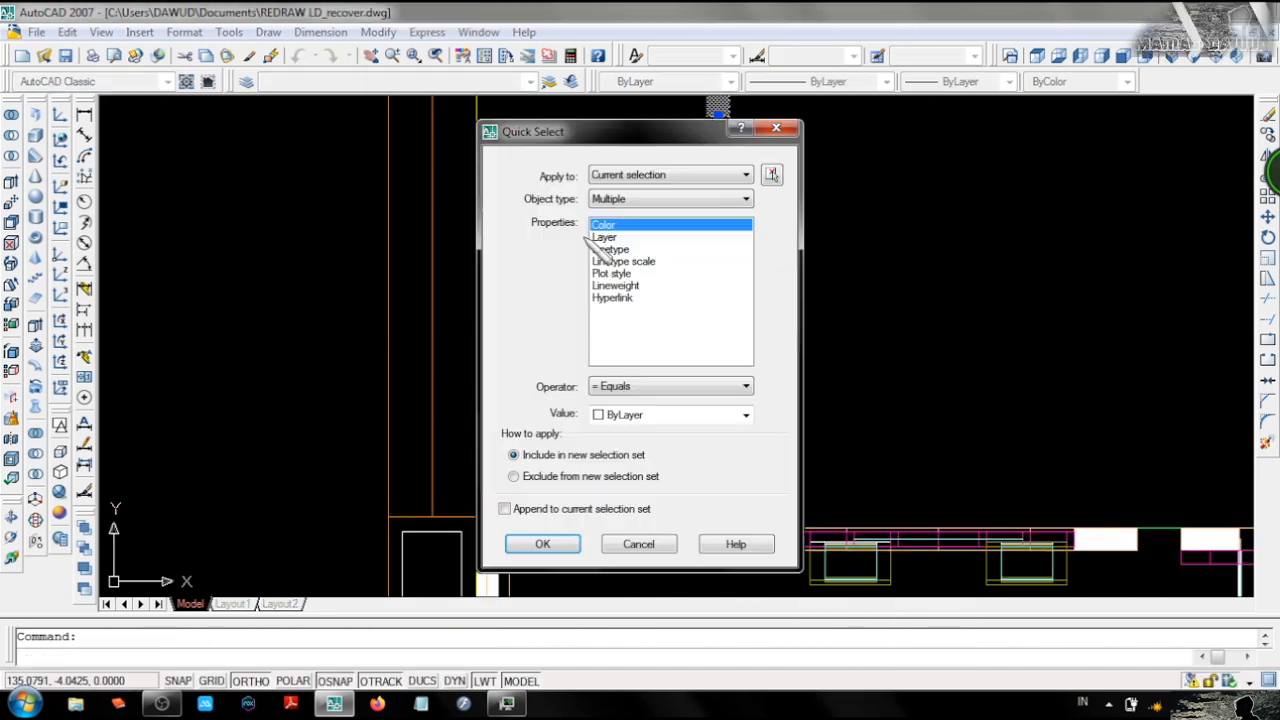
pyautogui.click(542, 544)
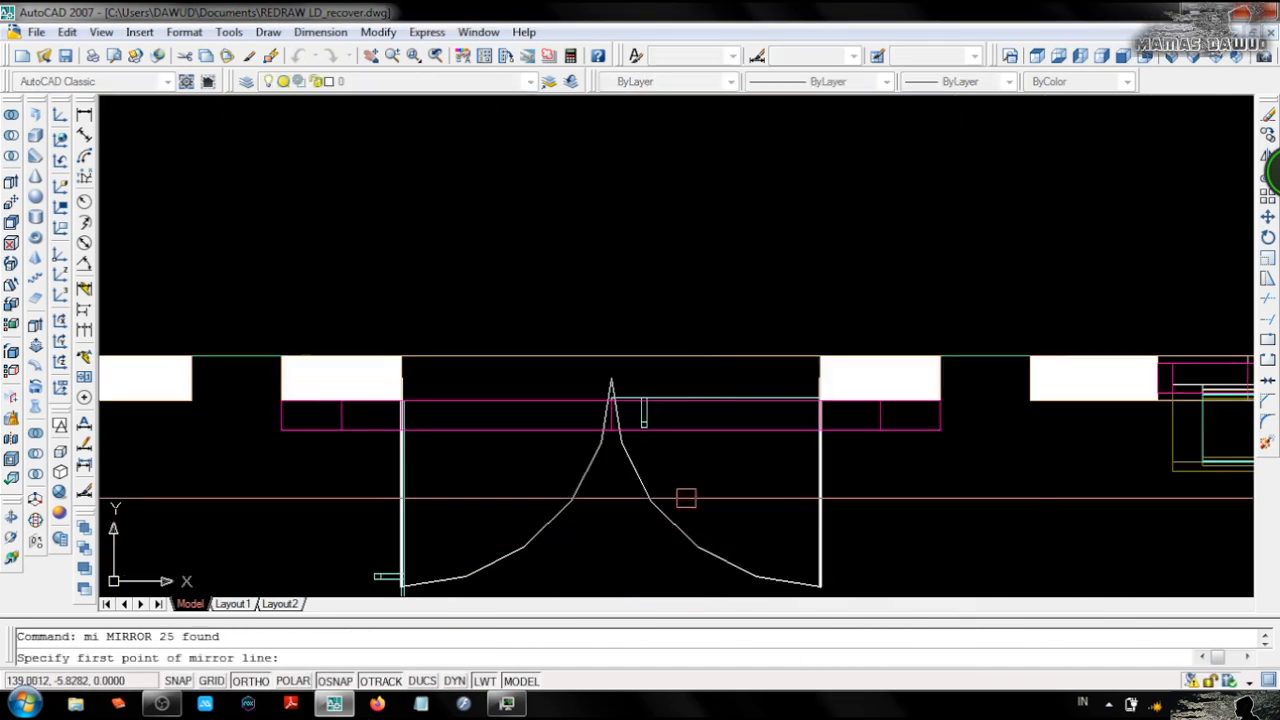
pyautogui.click(606, 423)
pyautogui.click(546, 470)
pyautogui.press('Return')
# Examine the mirrored side wall and windows up close and across the whole floor plan.
pyautogui.scroll(-5, 545, 474)
pyautogui.moveTo(880, 190); pyautogui.dragTo(877, 588, button='middle')
pyautogui.scroll(6, 963, 437)
pyautogui.scroll(3, 947, 515)
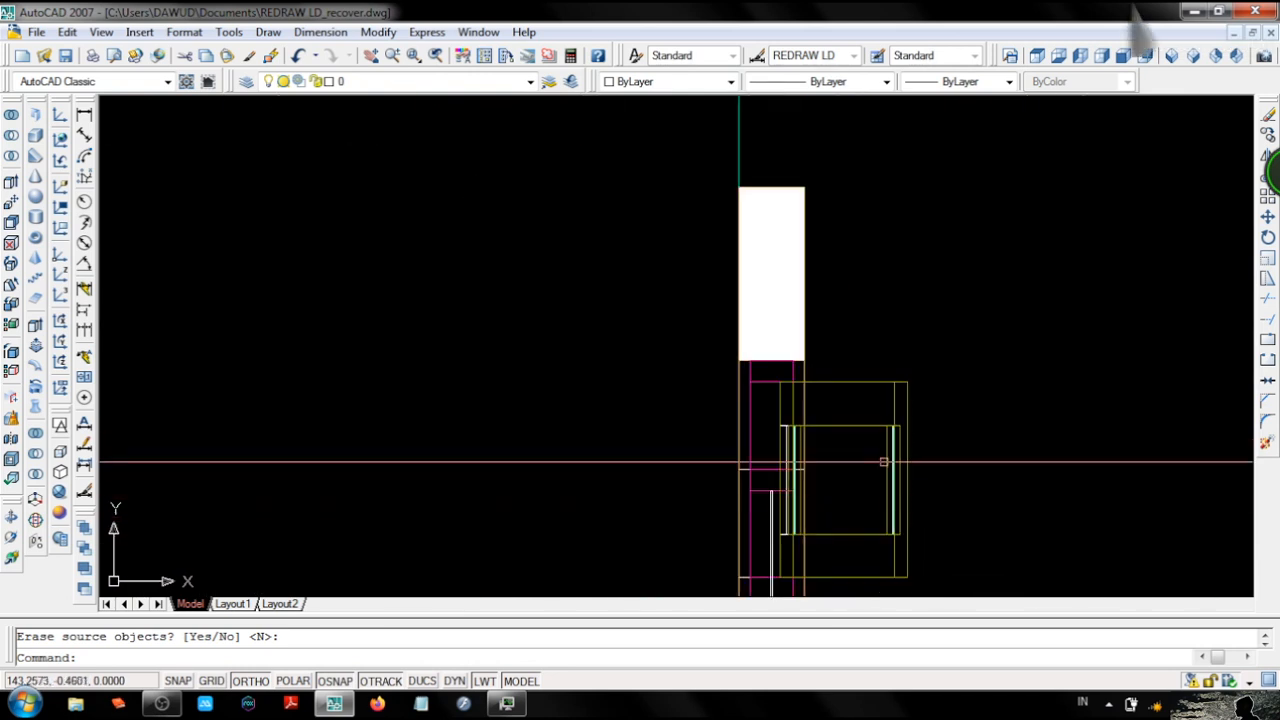
pyautogui.press('Escape')
pyautogui.scroll(-6, 905, 525)
pyautogui.moveTo(410, 285); pyautogui.dragTo(822, 470, button='middle')
pyautogui.scroll(-6, 537, 320)
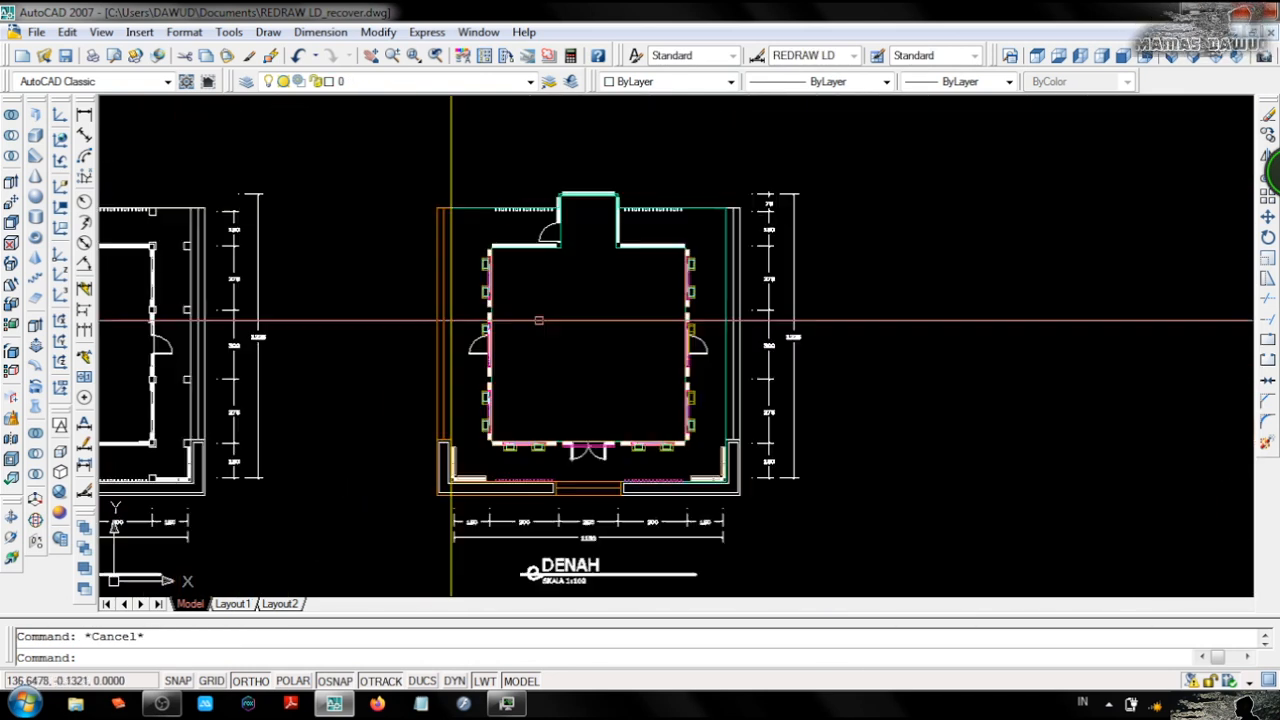
pyautogui.scroll(6, 563, 219)
pyautogui.moveTo(563, 219); pyautogui.dragTo(709, 326, button='middle')
pyautogui.scroll(-6, 714, 340)
pyautogui.scroll(5, 710, 545)
pyautogui.scroll(4, 588, 538)
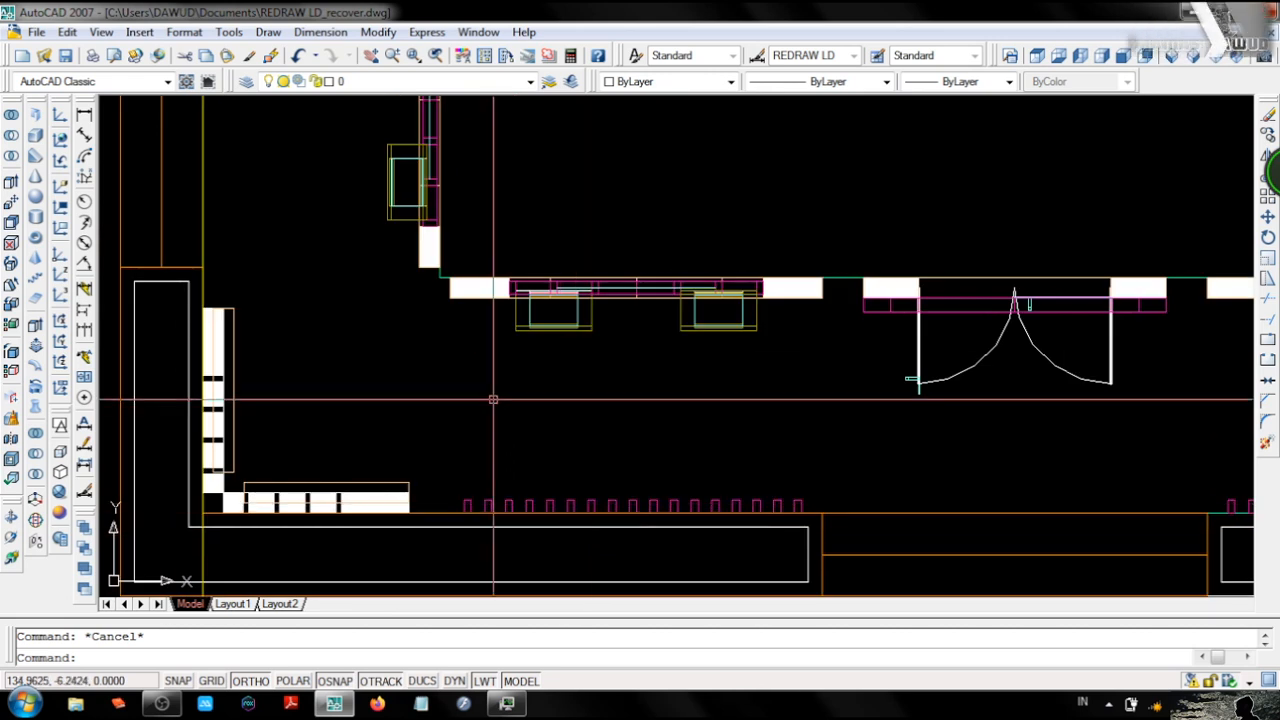
# Measure the distance from the front grille to the rear grille line with a linear dimension, and erase that dimension.
pyautogui.moveTo(491, 397); pyautogui.dragTo(512, 434, button='middle')
pyautogui.click(84, 115)
pyautogui.scroll(4, 486, 532)
pyautogui.click(487, 545)
pyautogui.scroll(-6, 487, 550)
pyautogui.moveTo(488, 570); pyautogui.dragTo(490, 626, button='middle')
pyautogui.scroll(8, 488, 125)
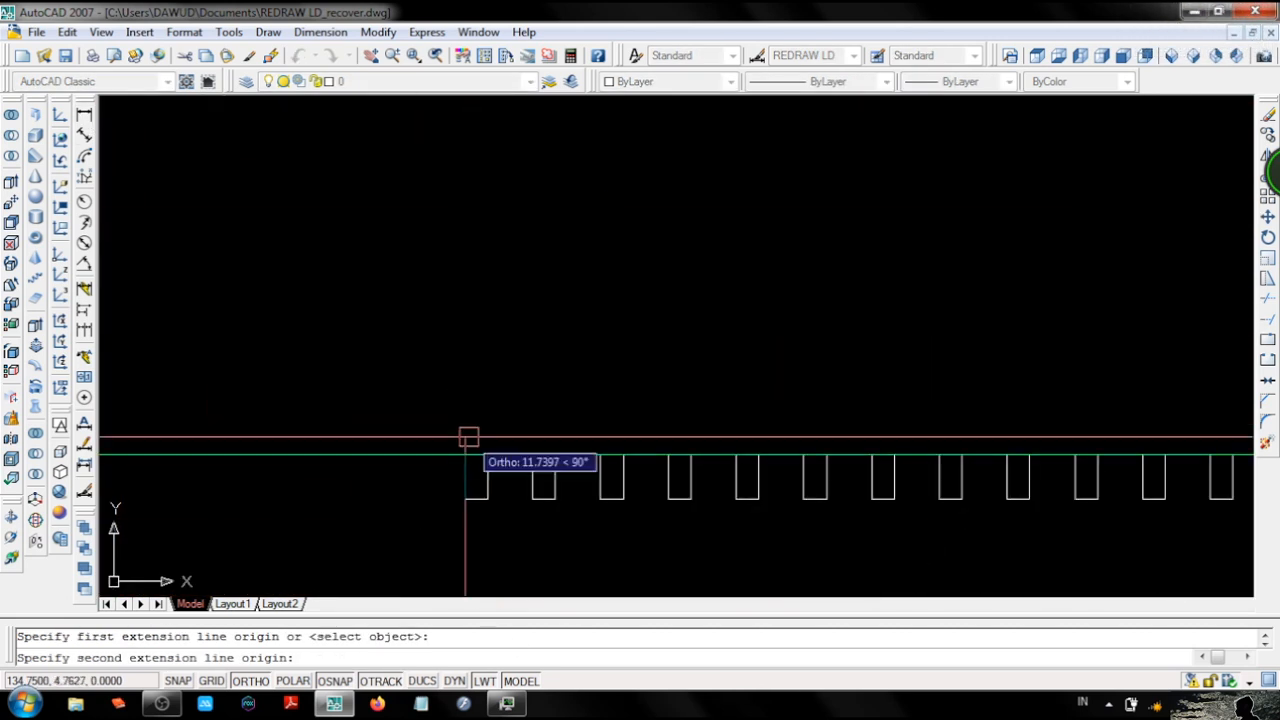
pyautogui.click(461, 448)
pyautogui.scroll(-8, 460, 300)
pyautogui.click(450, 345)
pyautogui.scroll(6, 432, 575)
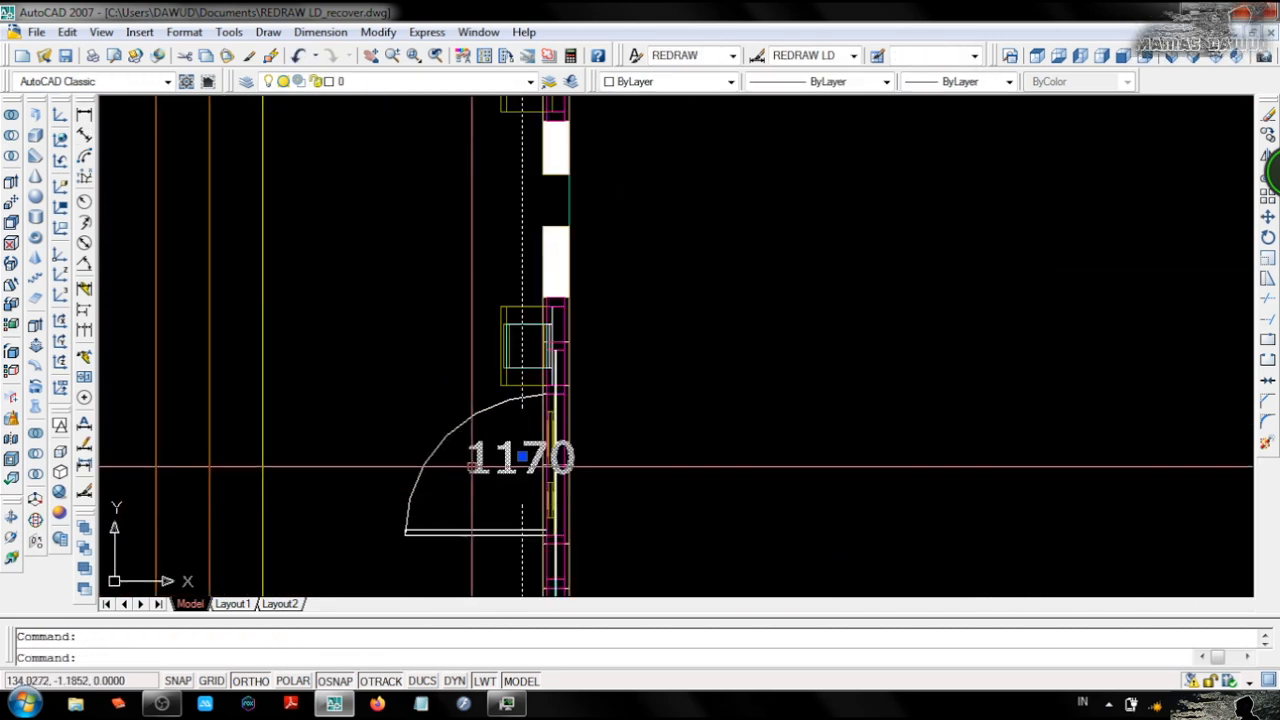
pyautogui.scroll(-6, 556, 328)
pyautogui.scroll(4, 580, 530)
pyautogui.scroll(2, 358, 230)
# Copy both rows of front grille bars straight back to the rear grille line.
pyautogui.click(387, 262)
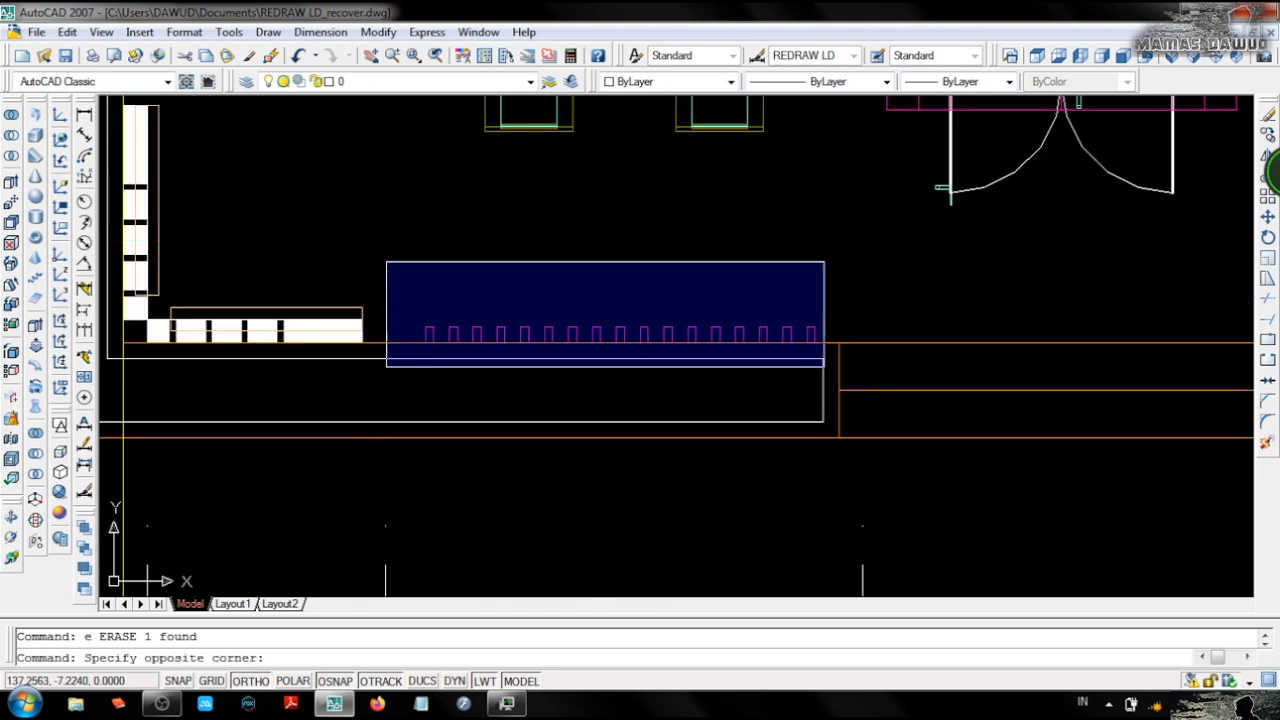
pyautogui.click(824, 367)
pyautogui.moveTo(1240, 282); pyautogui.dragTo(545, 383, button='middle')
pyautogui.click(592, 386)
pyautogui.write('co')
pyautogui.press('Return')
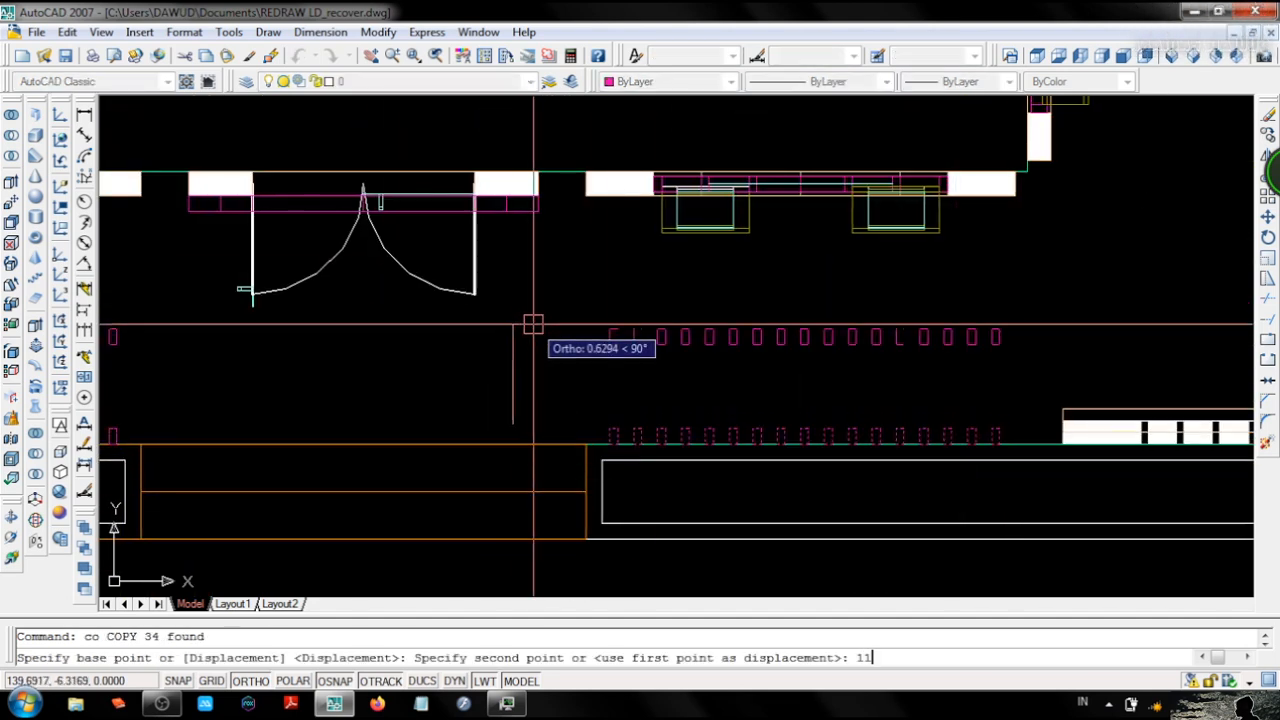
pyautogui.press('Return')
# Erase the 2D line at the unbuilt front corner border and mirror the opposite corner's two L-shaped border solids about the front door's centreline.
pyautogui.scroll(-3, 806, 440)
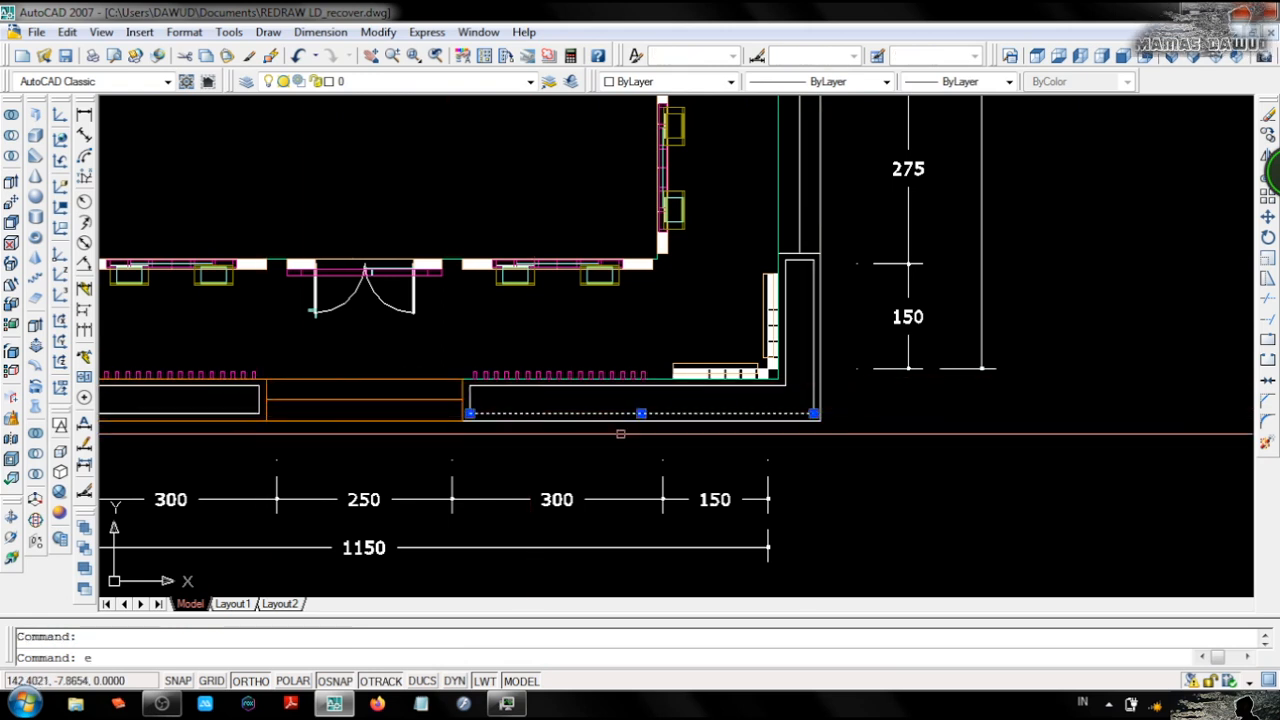
pyautogui.press('Return')
pyautogui.moveTo(622, 448); pyautogui.dragTo(1131, 483, button='middle')
pyautogui.scroll(2, 718, 474)
pyautogui.click(757, 420)
pyautogui.click(728, 466)
pyautogui.rightClick(728, 466)
pyautogui.click(800, 398)
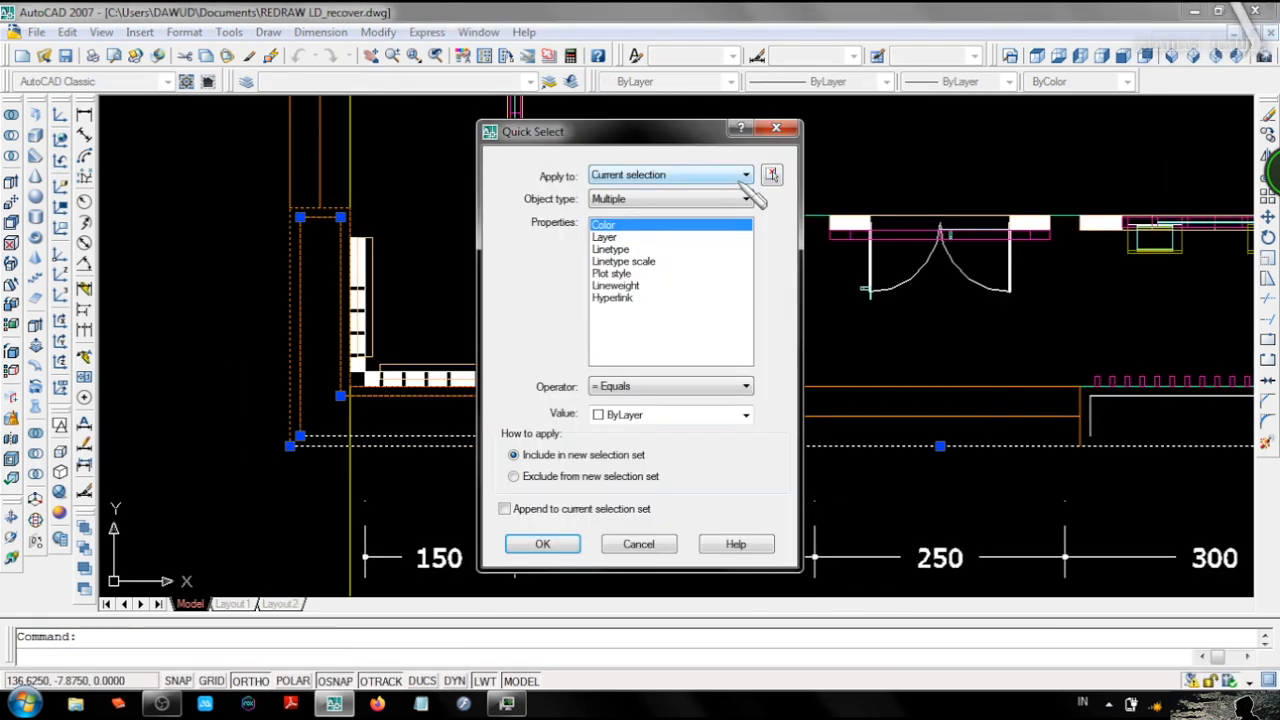
pyautogui.click(614, 452)
pyautogui.click(542, 544)
pyautogui.moveTo(834, 477); pyautogui.dragTo(633, 475, button='middle')
pyautogui.write('mi')
pyautogui.press('Return')
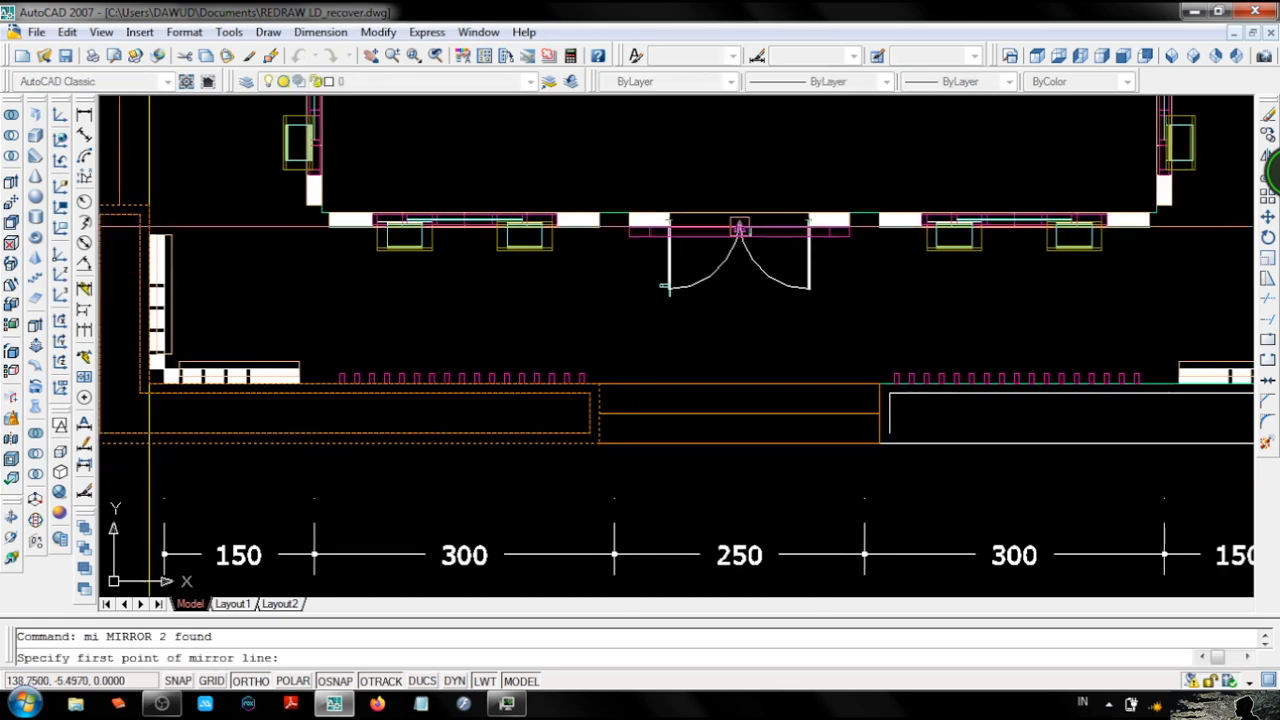
pyautogui.scroll(4, 740, 226)
pyautogui.click(737, 222)
pyautogui.click(728, 474)
# Save the drawing.
pyautogui.scroll(3, 640, 365)
pyautogui.hotkey('ctrl', 's')
pyautogui.scroll(-5, 560, 300)
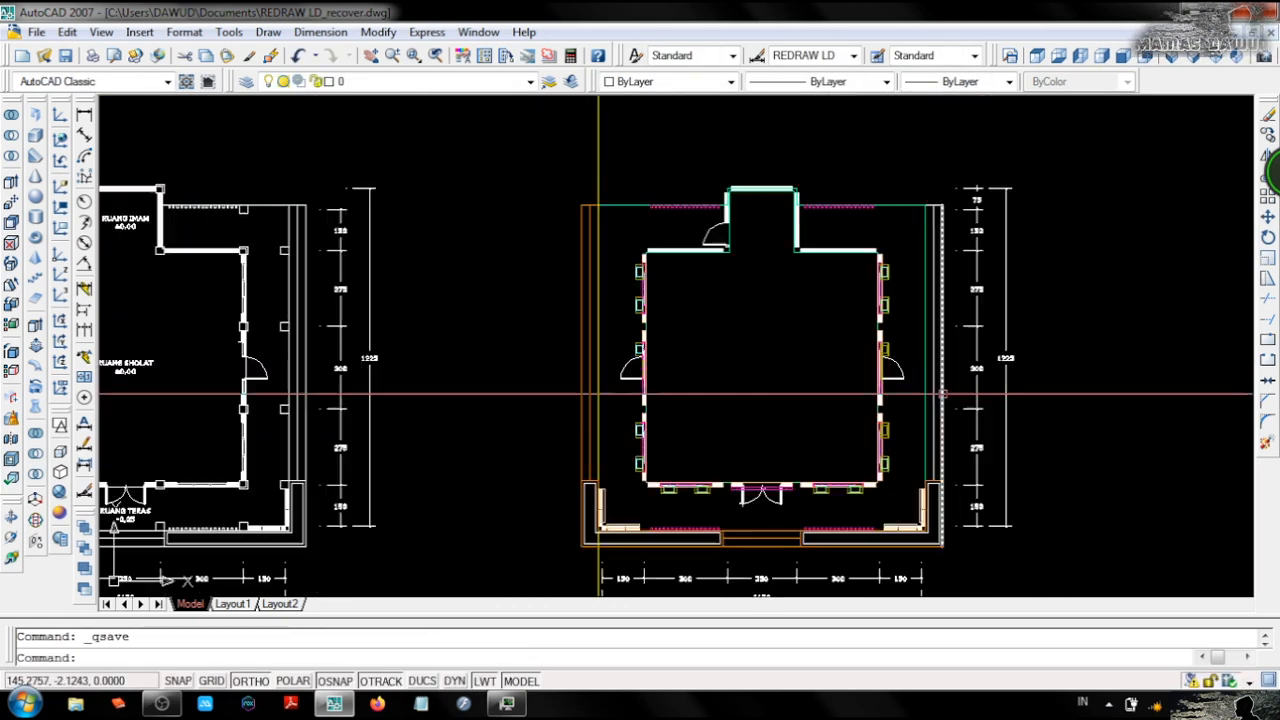
# Filter the long side steps' two 3D solids with Quick Select and mirror them about the front door's centreline, keeping the originals.
pyautogui.scroll(6, 627, 331)
pyautogui.click(607, 331)
pyautogui.click(565, 294)
pyautogui.scroll(-6, 459, 309)
pyautogui.scroll(6, 583, 314)
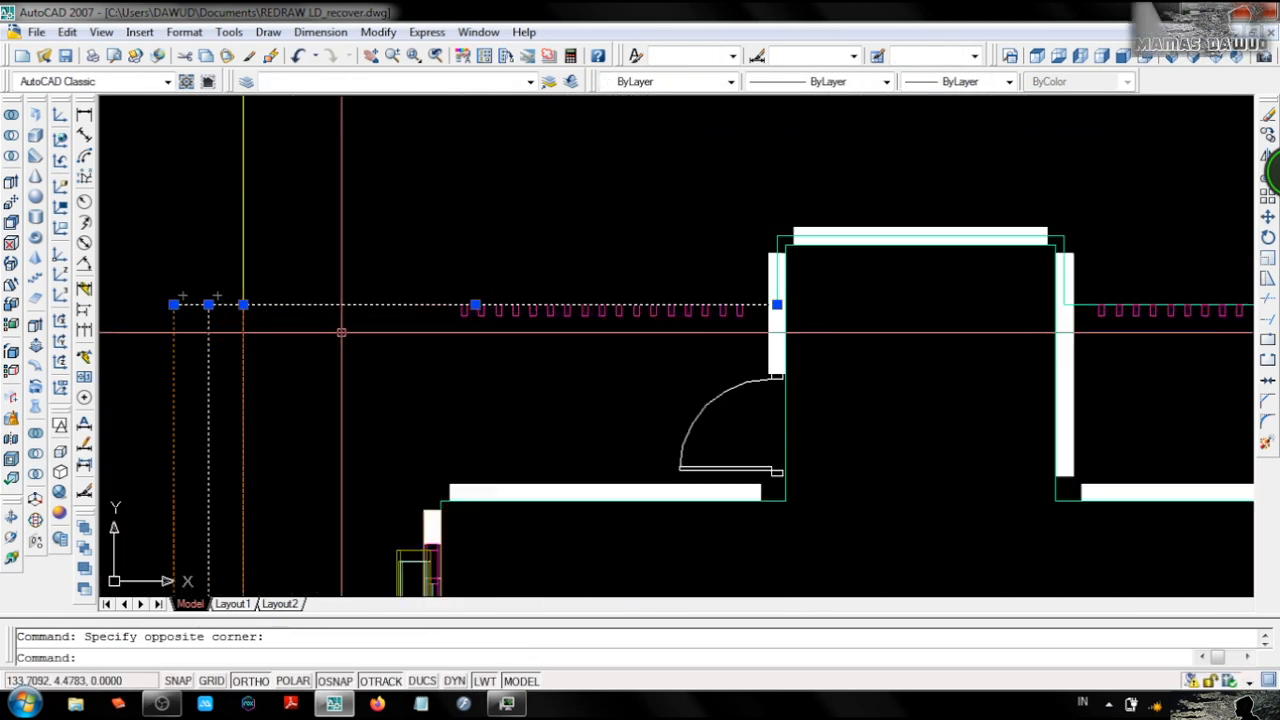
pyautogui.moveTo(252, 340); pyautogui.dragTo(363, 334, button='middle')
pyautogui.rightClick(363, 334)
pyautogui.click(420, 622)
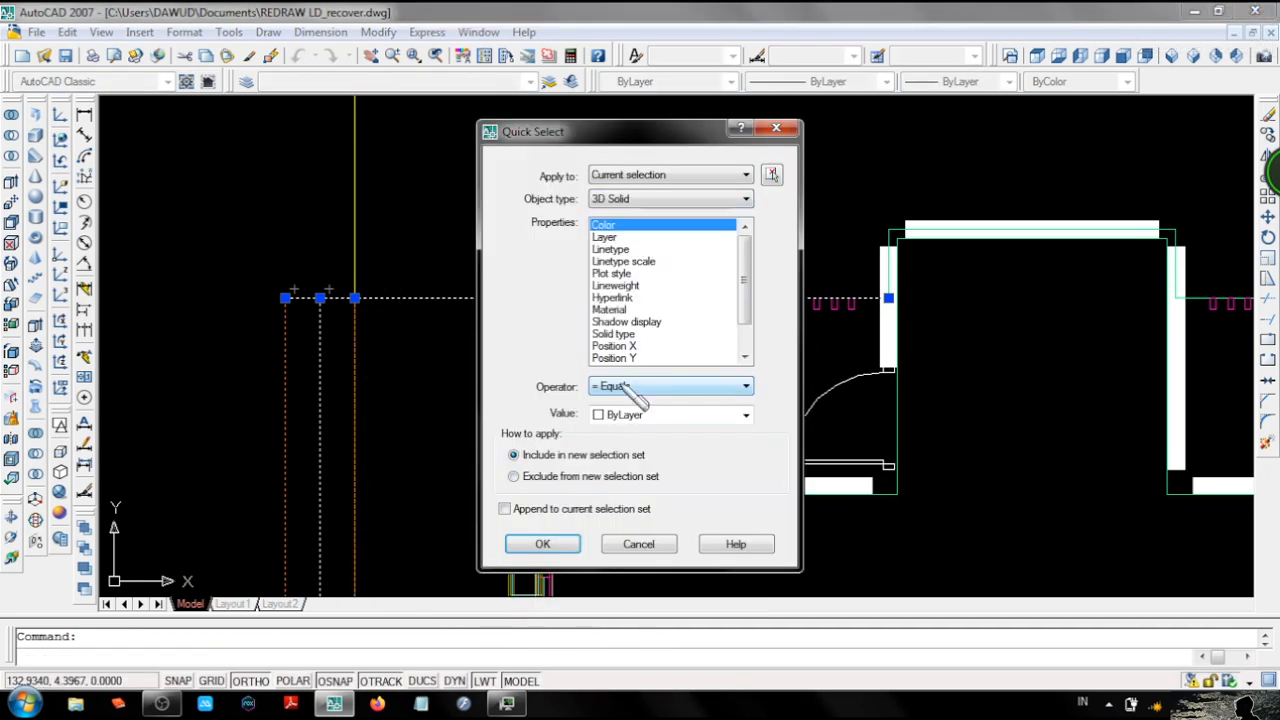
pyautogui.click(545, 544)
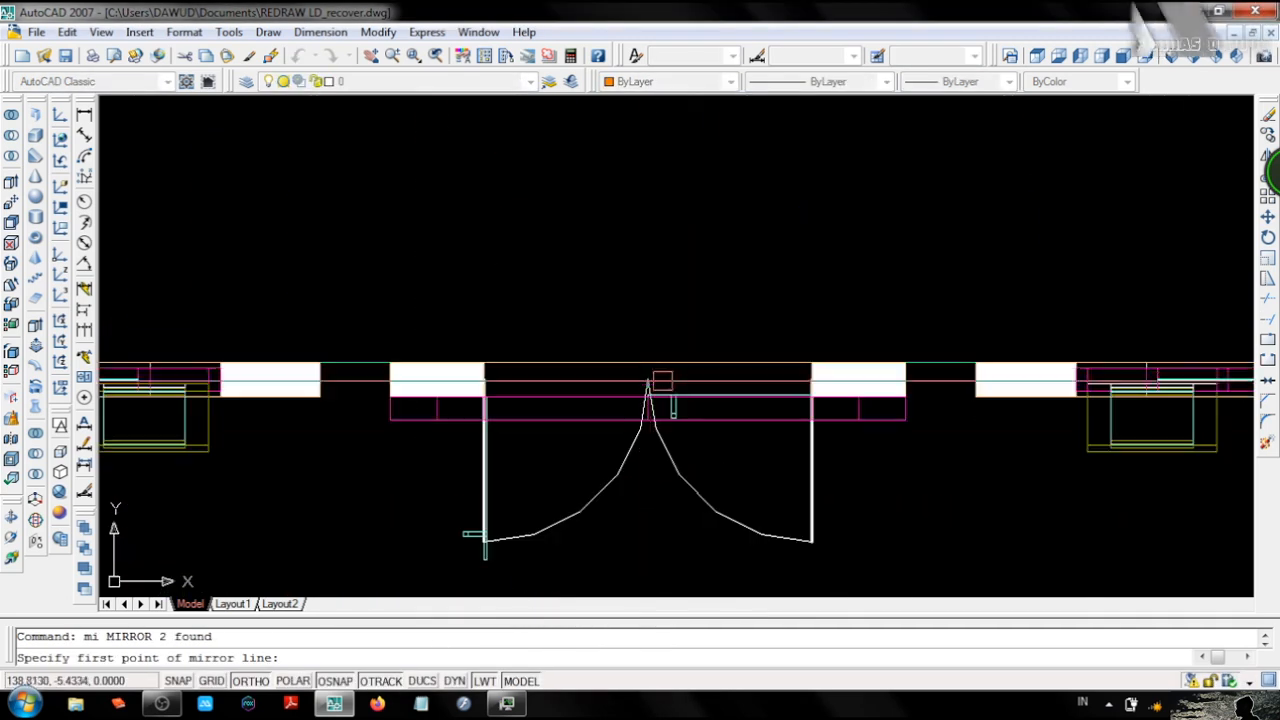
pyautogui.click(648, 390)
pyautogui.click(675, 215)
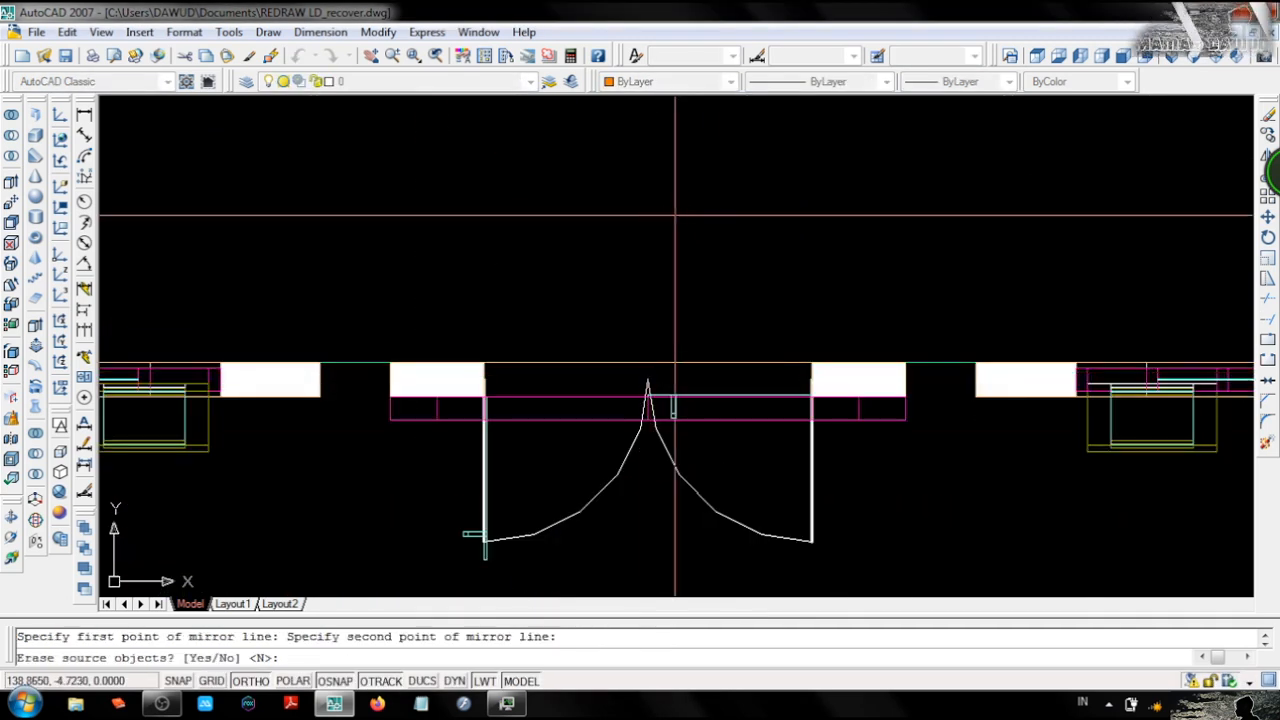
pyautogui.press('Return')
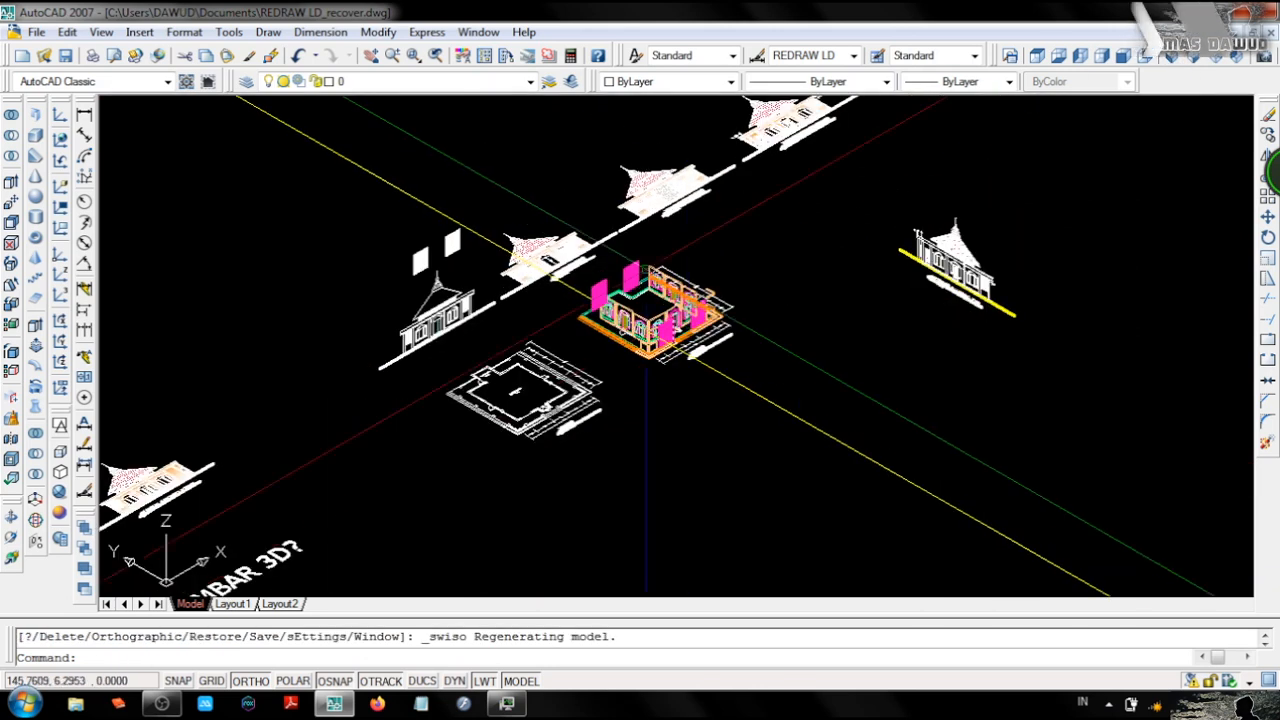
# Show the model shaded in southwest isometric view and turn on the hidden column, roster, listplank and dak layers.
pyautogui.scroll(5, 700, 350)
pyautogui.click(1237, 55)
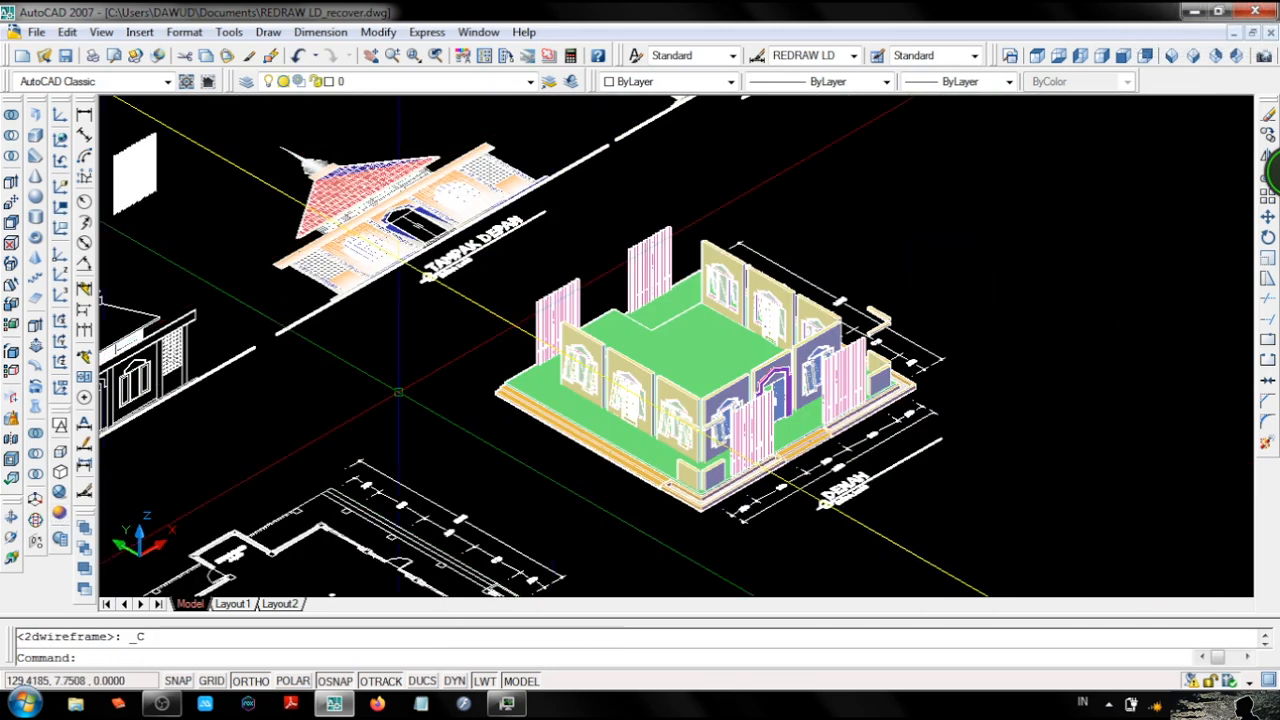
pyautogui.scroll(2, 728, 400)
pyautogui.click(374, 84)
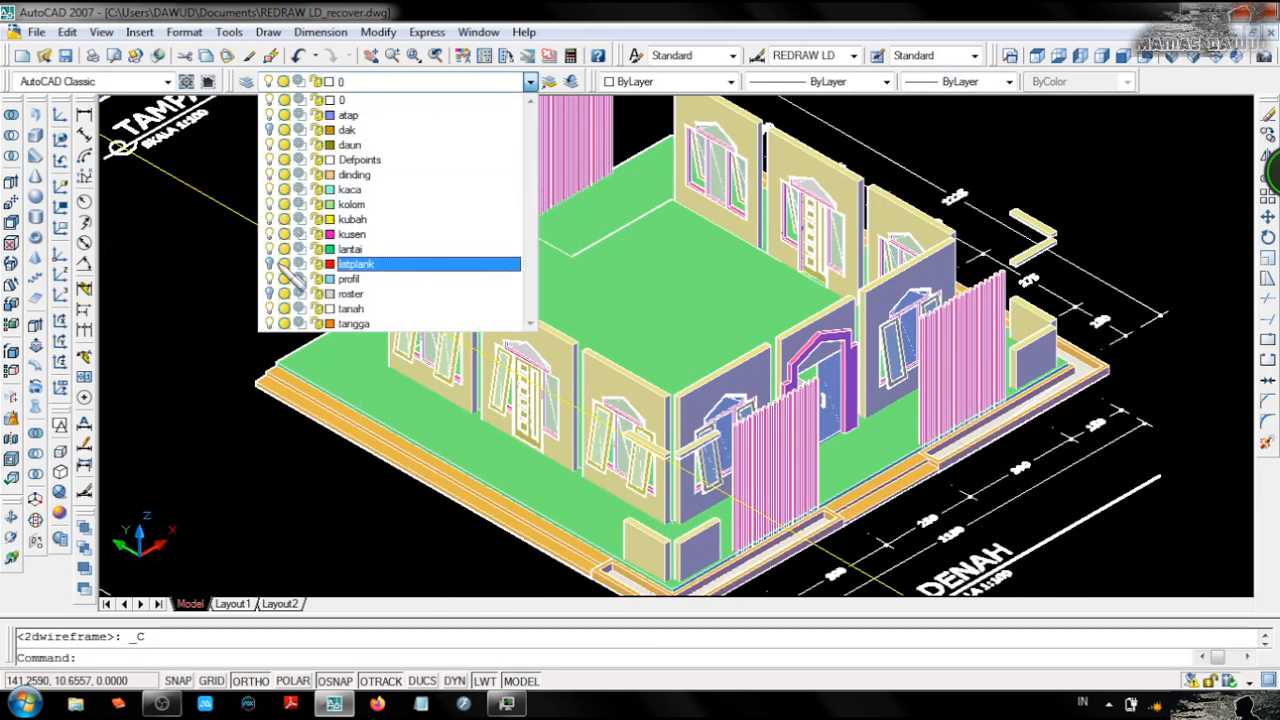
pyautogui.click(269, 130)
pyautogui.click(237, 440)
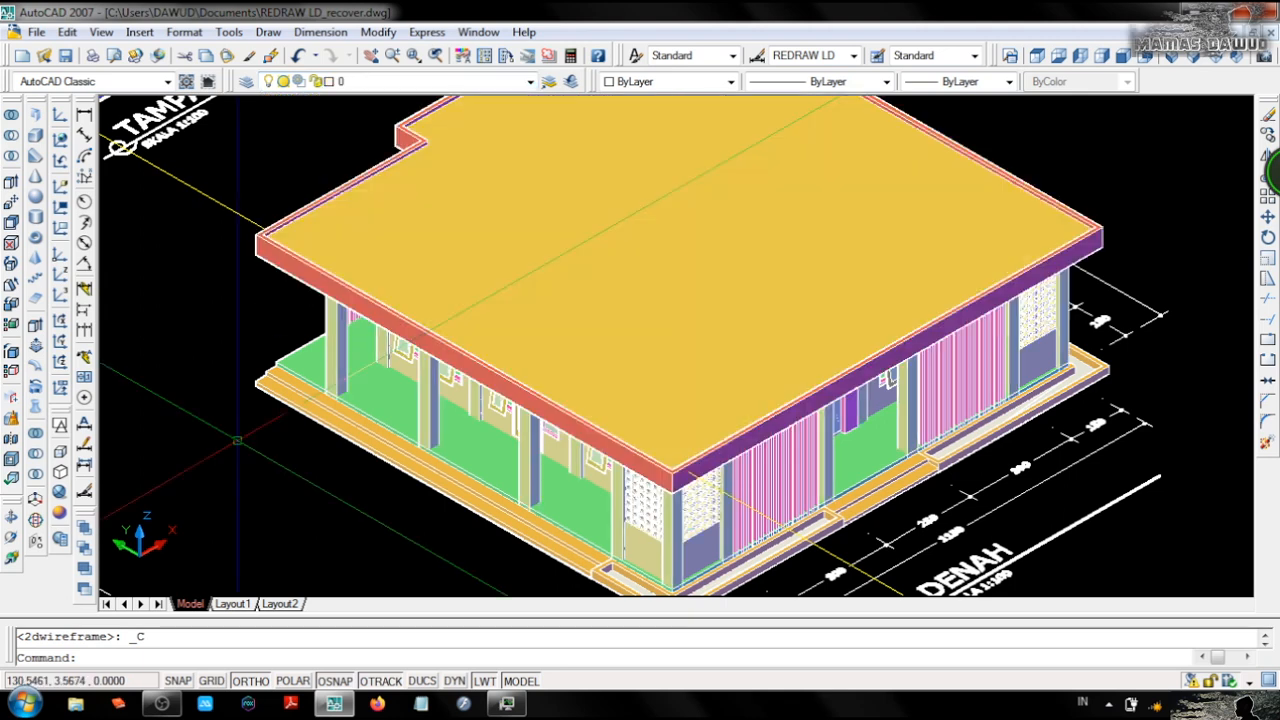
# Start 3D orbit on the building and switch the view to perspective projection.
pyautogui.click(18, 538)
pyautogui.moveTo(622, 552); pyautogui.dragTo(621, 432)
pyautogui.rightClick(625, 388)
pyautogui.click(685, 259)
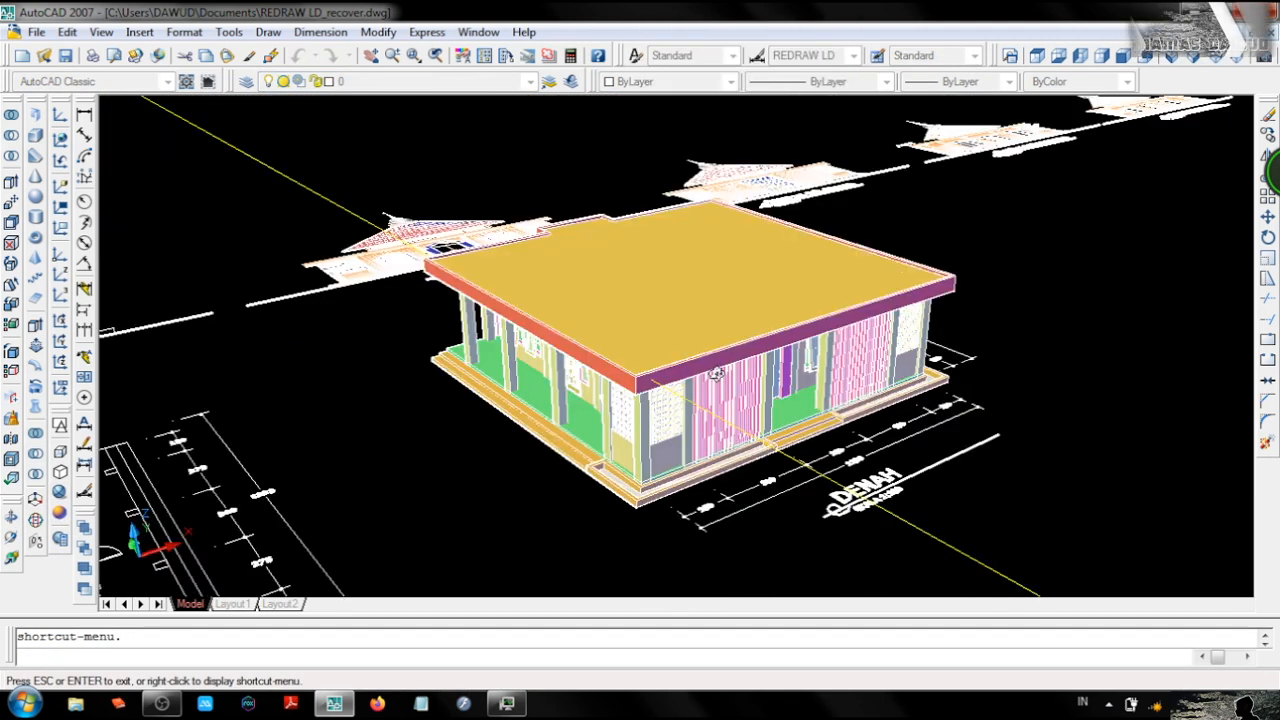
# Examine the assembled building in perspective from the front, the side and the rear corner.
pyautogui.moveTo(712, 404); pyautogui.dragTo(680, 329)
pyautogui.scroll(3, 654, 330)
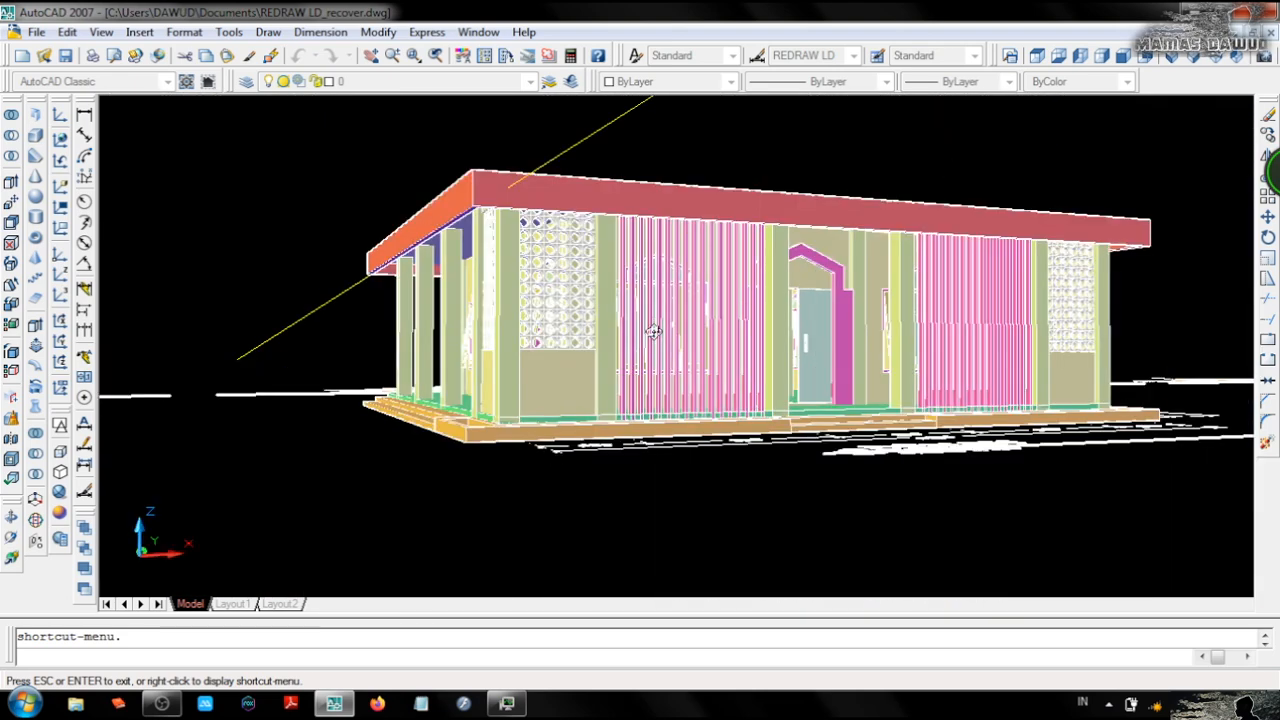
pyautogui.moveTo(842, 328); pyautogui.dragTo(731, 377, button='middle')
pyautogui.moveTo(731, 377)
pyautogui.mouseDown()
pyautogui.moveTo(726, 406)
pyautogui.moveTo(863, 449)
pyautogui.moveTo(789, 443)
pyautogui.moveTo(860, 460)
pyautogui.moveTo(781, 438)
pyautogui.moveTo(714, 443)
pyautogui.moveTo(734, 443)
pyautogui.mouseUp()
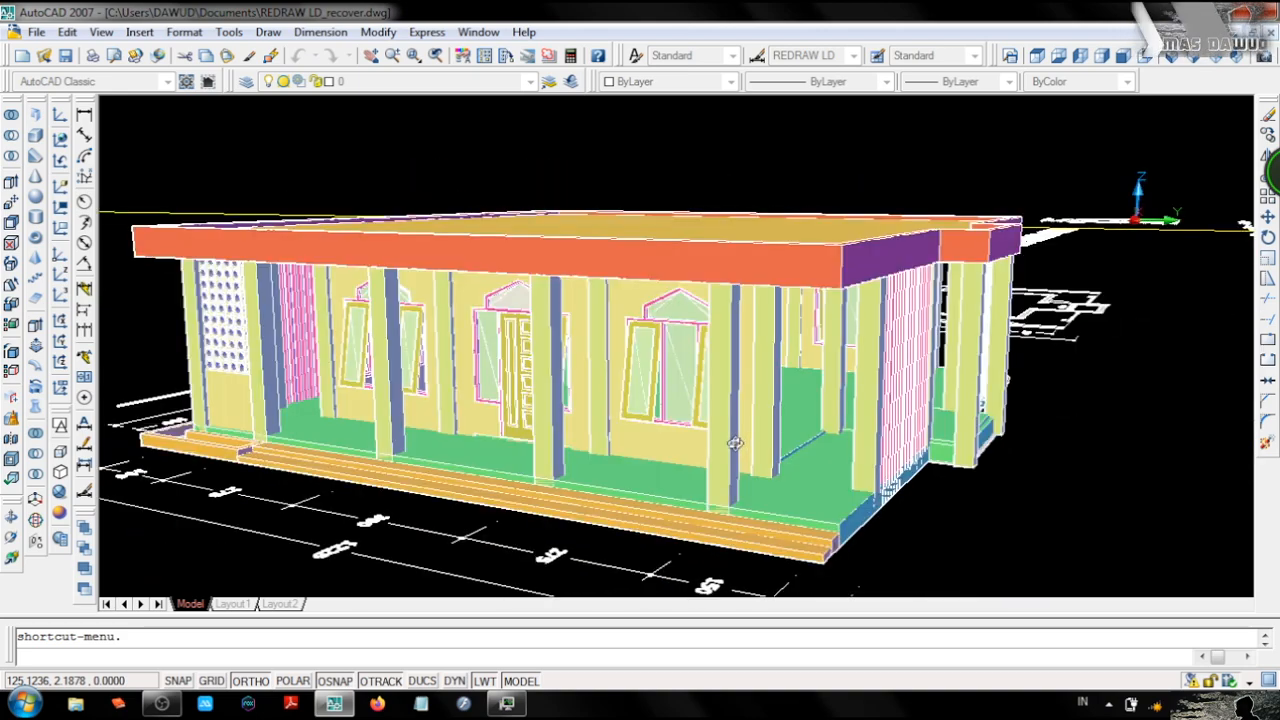
pyautogui.moveTo(475, 423); pyautogui.dragTo(418, 398)
pyautogui.moveTo(607, 392); pyautogui.dragTo(744, 395)
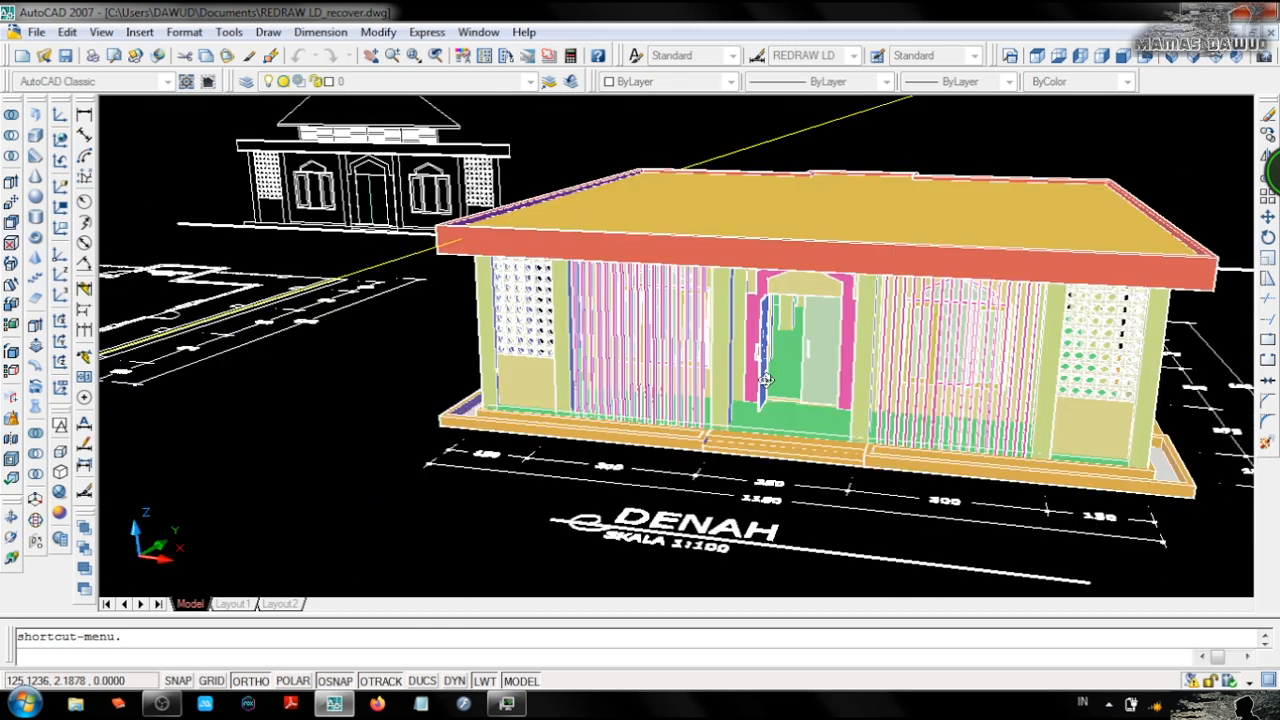
pyautogui.rightClick(765, 378)
pyautogui.press('Escape')
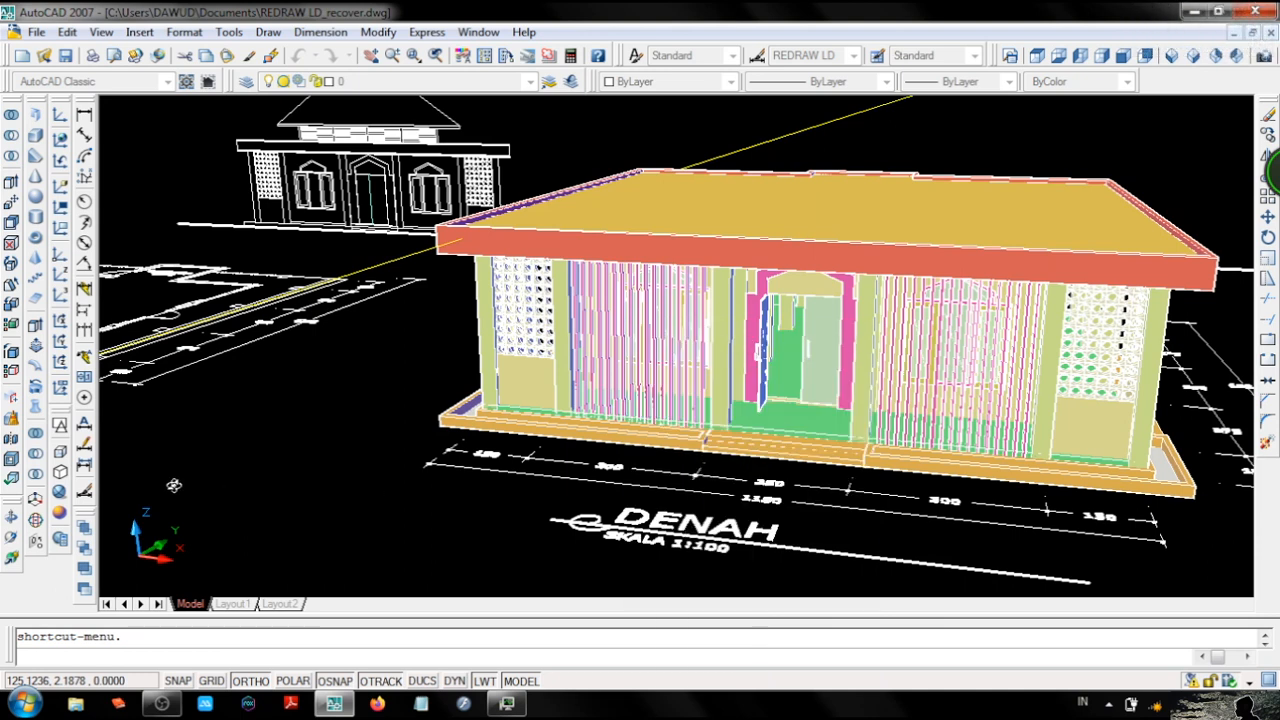